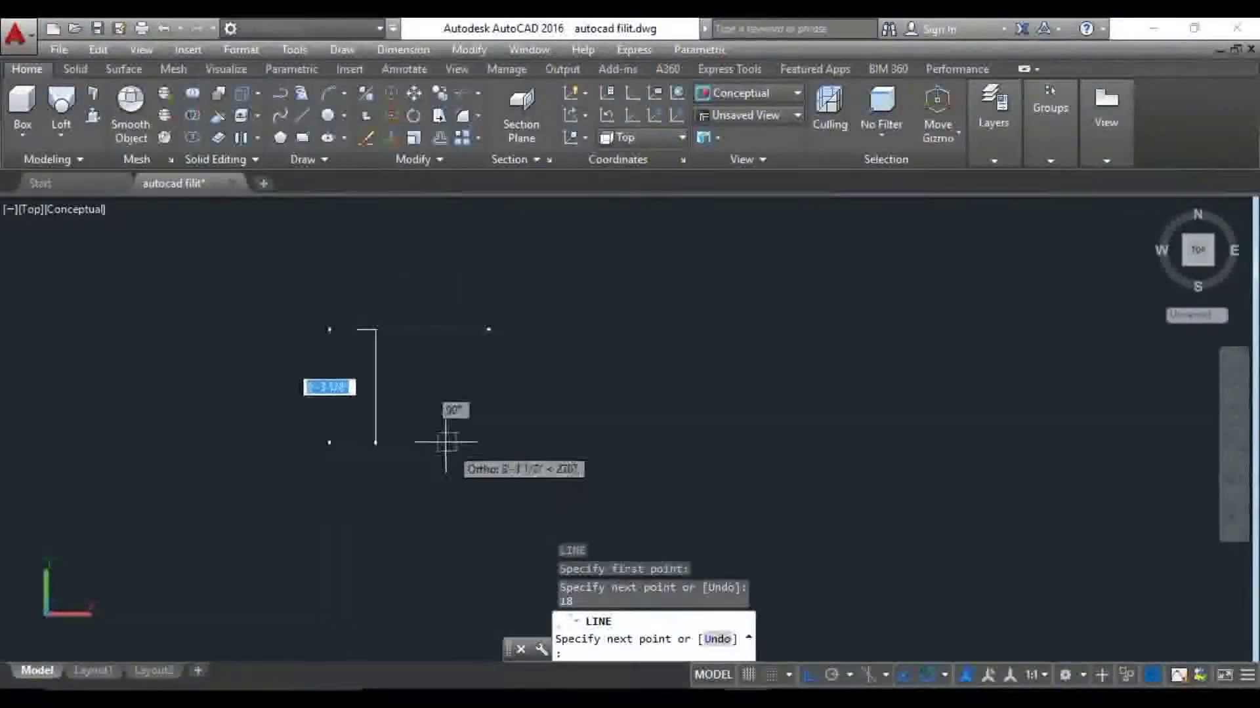
Draw the square outline with 18-unit sides, closing it at the starting corner
{"action": "type", "text": "18"}
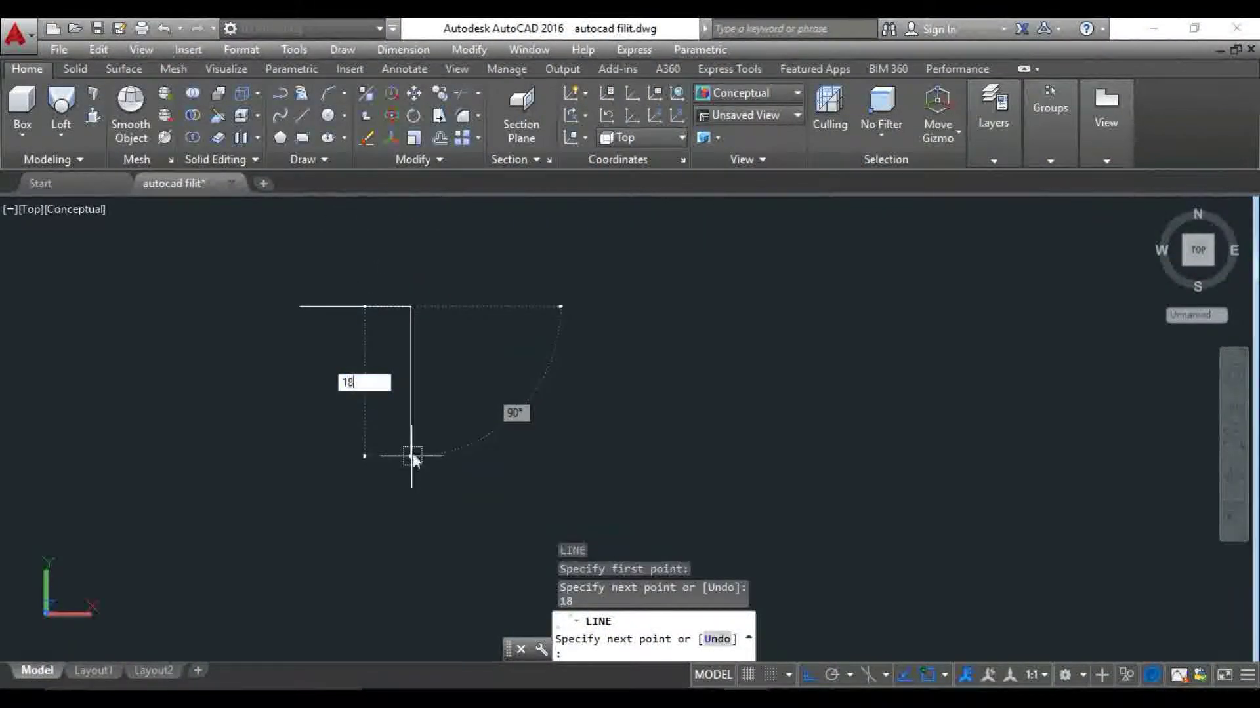
{"action": "key", "text": "Return"}
{"action": "type", "text": "18"}
{"action": "key", "text": "Return"}
{"action": "left_click", "coordinate": [300, 306]}
{"action": "key", "text": "Return"}
{"action": "scroll", "coordinate": [357, 368], "scroll_direction": "up", "scroll_amount": 2}
{"action": "scroll", "coordinate": [360, 345], "scroll_direction": "down", "scroll_amount": 2}
{"action": "scroll", "coordinate": [355, 354], "scroll_direction": "up", "scroll_amount": 2}
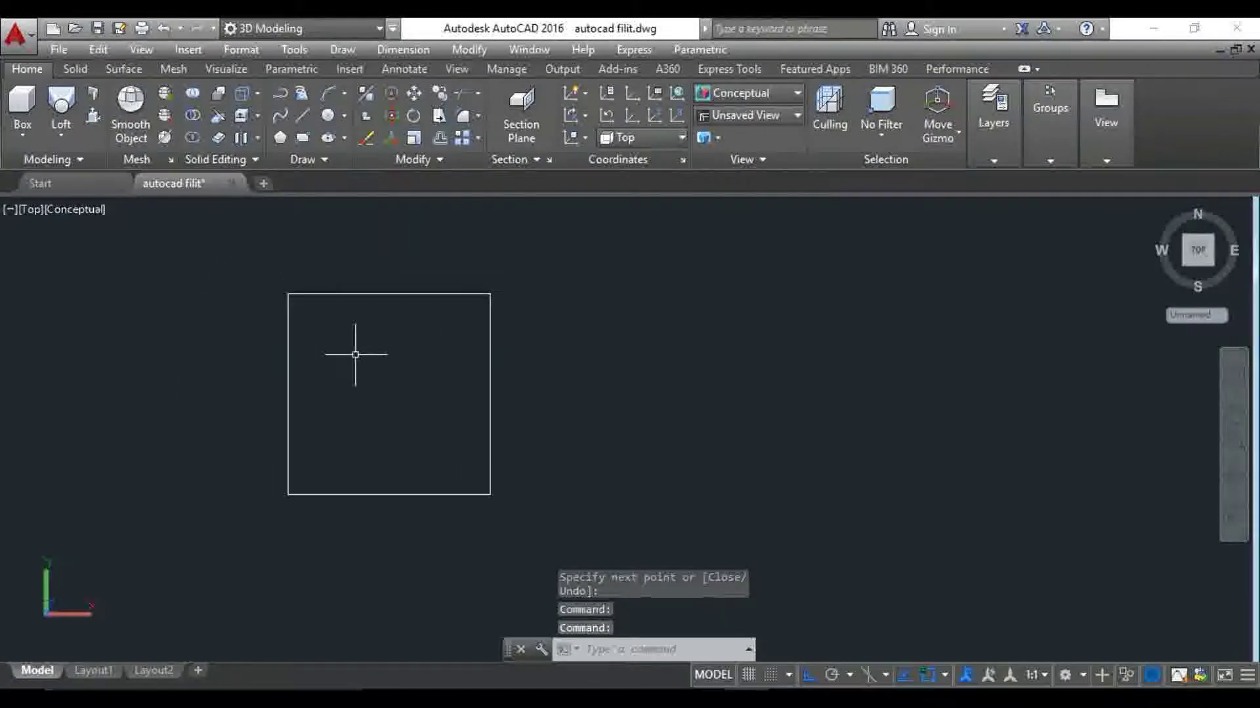
{"action": "key", "text": "Escape"}
Draw a slanted line from the square's bottom-left corner up to its top edge
{"action": "type", "text": "o"}
{"action": "key", "text": "Return"}
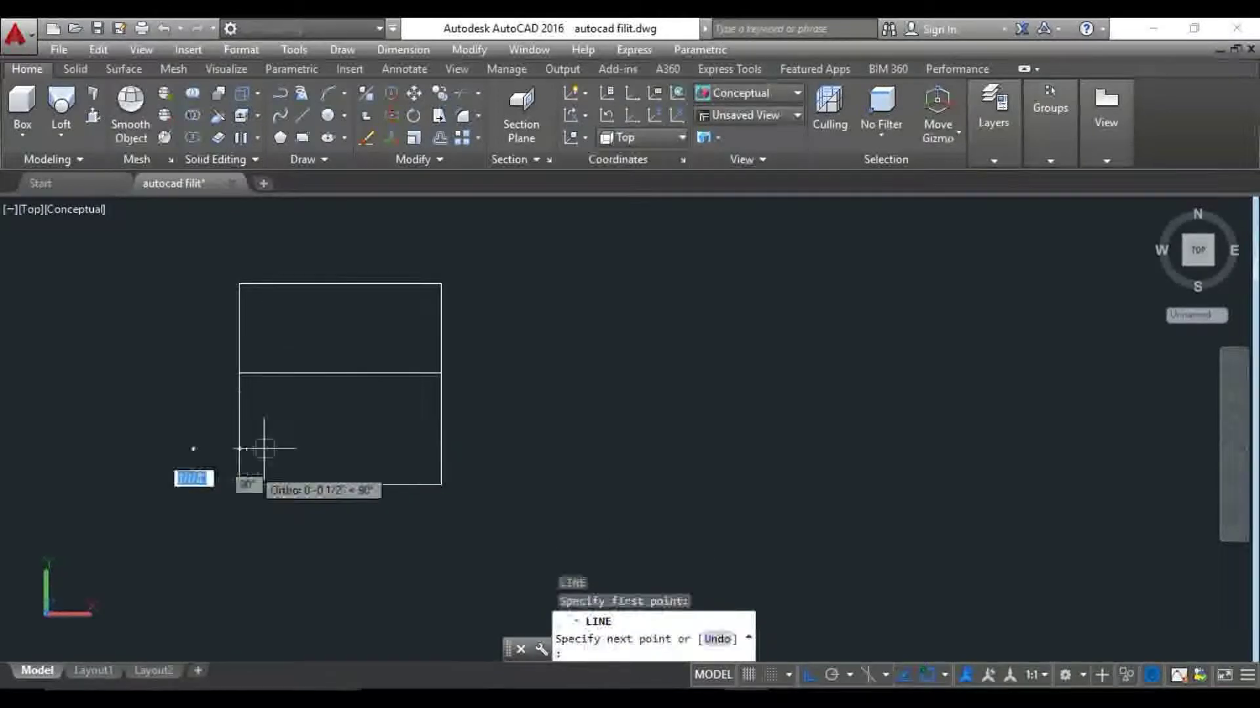
{"action": "left_click", "coordinate": [348, 281]}
{"action": "key", "text": "Return"}
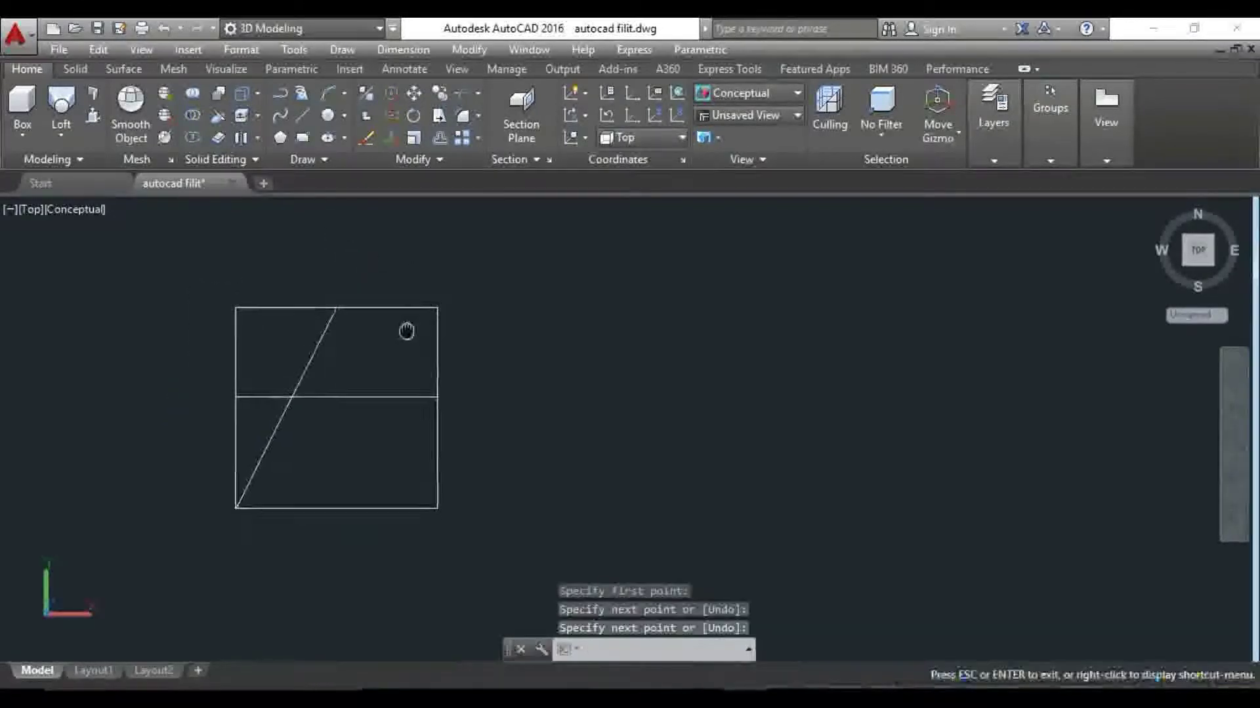
{"action": "middle_click_drag", "start_coordinate": [374, 359], "coordinate": [342, 413]}
{"action": "scroll", "coordinate": [169, 601], "scroll_direction": "up", "scroll_amount": 5}
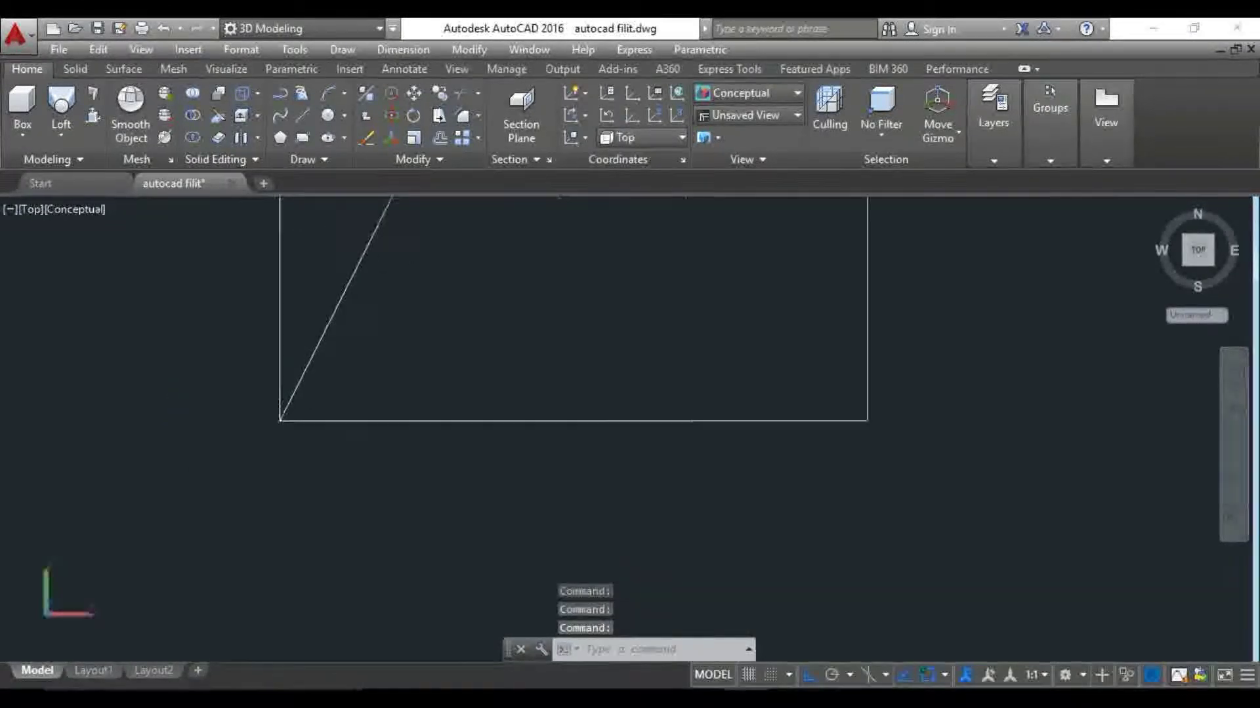
Offset a parallel copy of the slanted line to its right
{"action": "scroll", "coordinate": [289, 422], "scroll_direction": "up", "scroll_amount": 3}
{"action": "key", "text": "Return"}
{"action": "left_click", "coordinate": [302, 369]}
{"action": "left_click", "coordinate": [360, 394]}
{"action": "key", "text": "Escape"}
{"action": "type", "text": "l"}
{"action": "key", "text": "Return"}
Draw a short line at the slanted line's lower end and offset a copy below it
{"action": "left_click", "coordinate": [335, 451]}
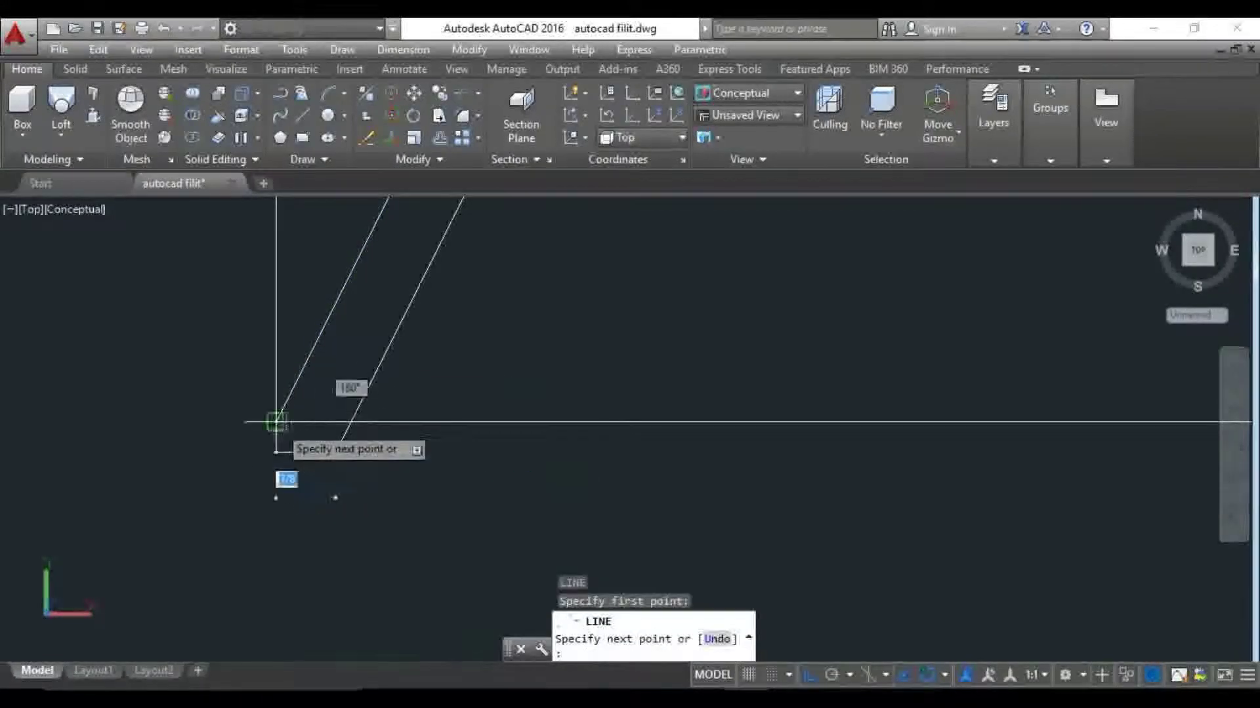
{"action": "key", "text": "Return"}
{"action": "left_click", "coordinate": [306, 437]}
{"action": "left_click", "coordinate": [315, 465]}
{"action": "key", "text": "Escape"}
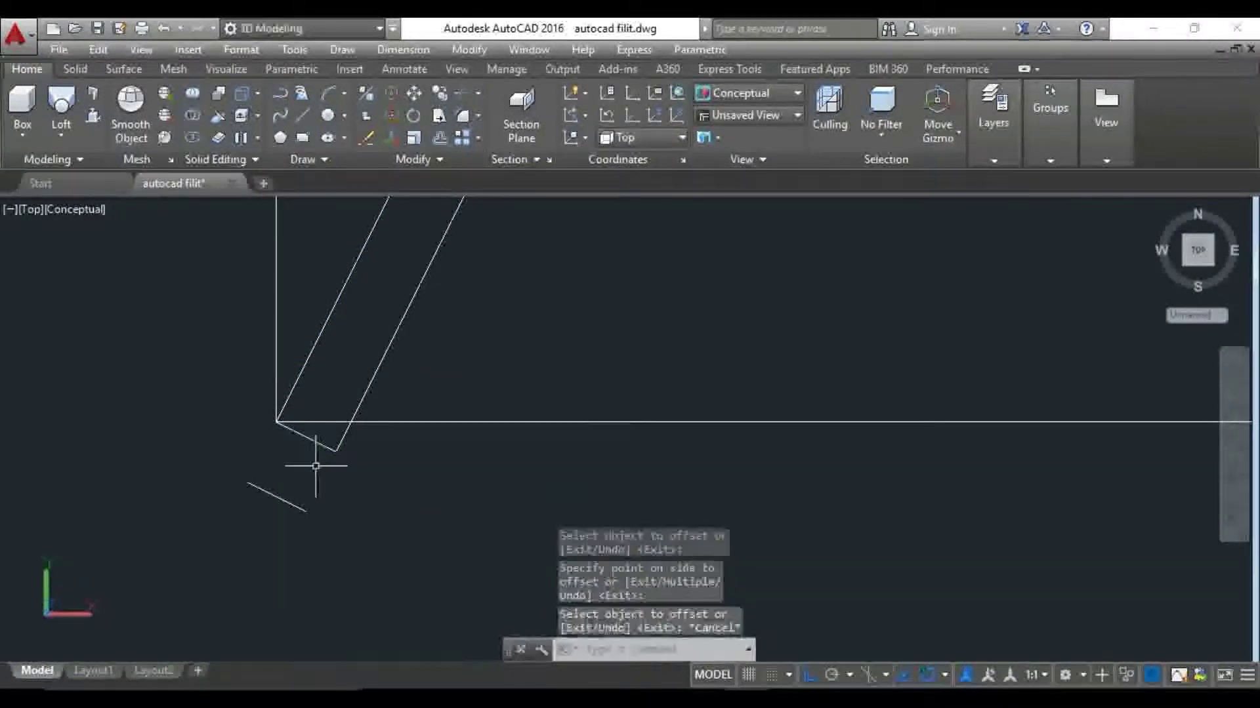
{"action": "type", "text": "A"}
Draw a three-point arc across the lower ends and delete the lower slanted line
{"action": "key", "text": "Return"}
{"action": "left_click", "coordinate": [276, 422]}
{"action": "left_click", "coordinate": [276, 497]}
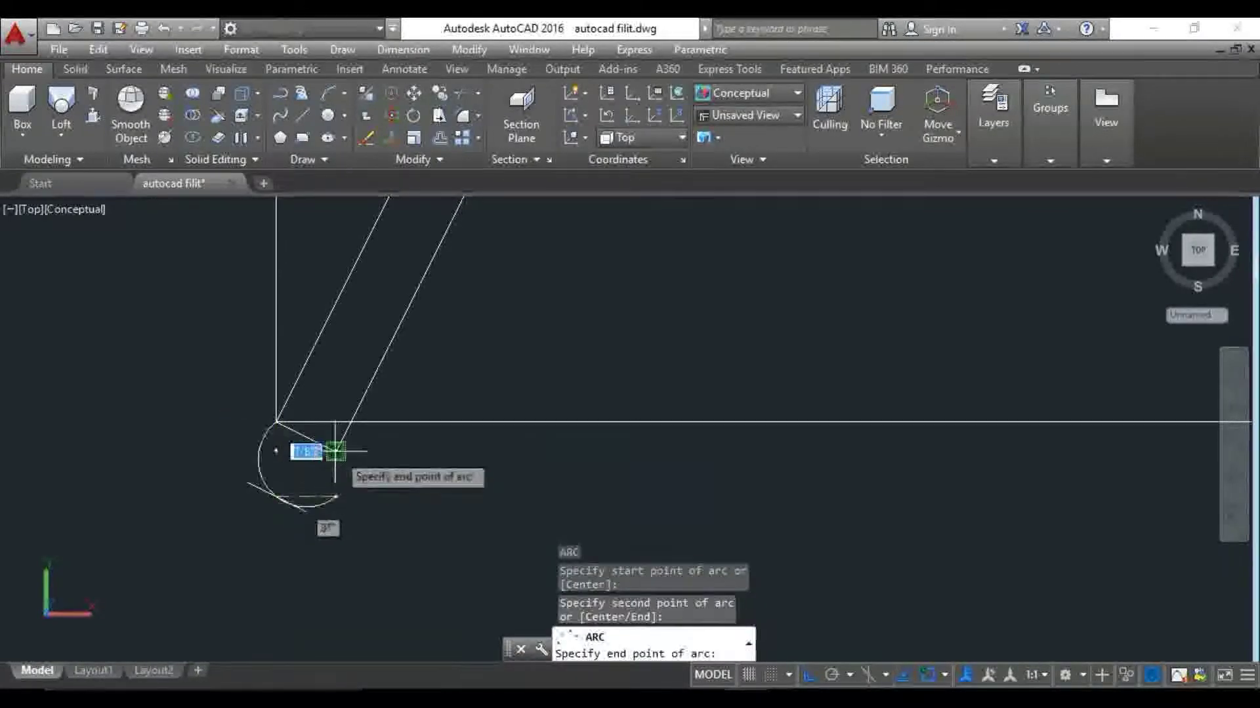
{"action": "left_click", "coordinate": [333, 475]}
{"action": "scroll", "coordinate": [334, 485], "scroll_direction": "up", "scroll_amount": 2}
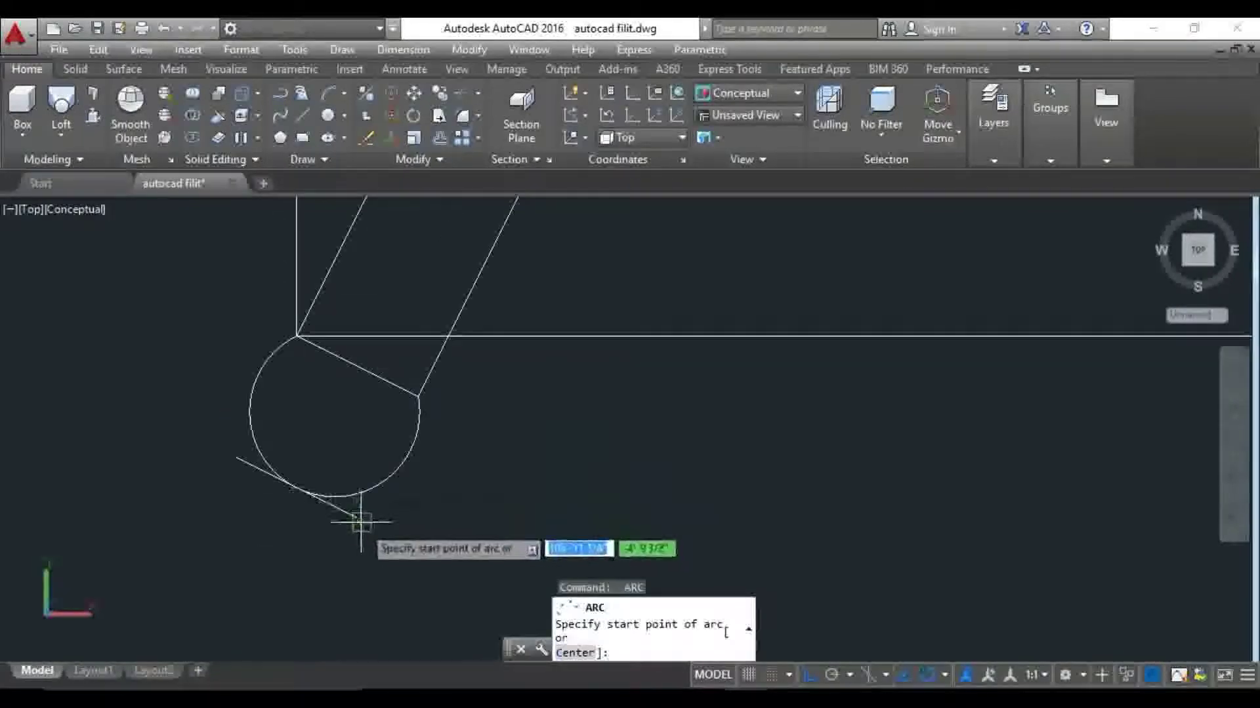
{"action": "left_click", "coordinate": [366, 542]}
{"action": "left_click", "coordinate": [348, 505]}
{"action": "key", "text": "Delete"}
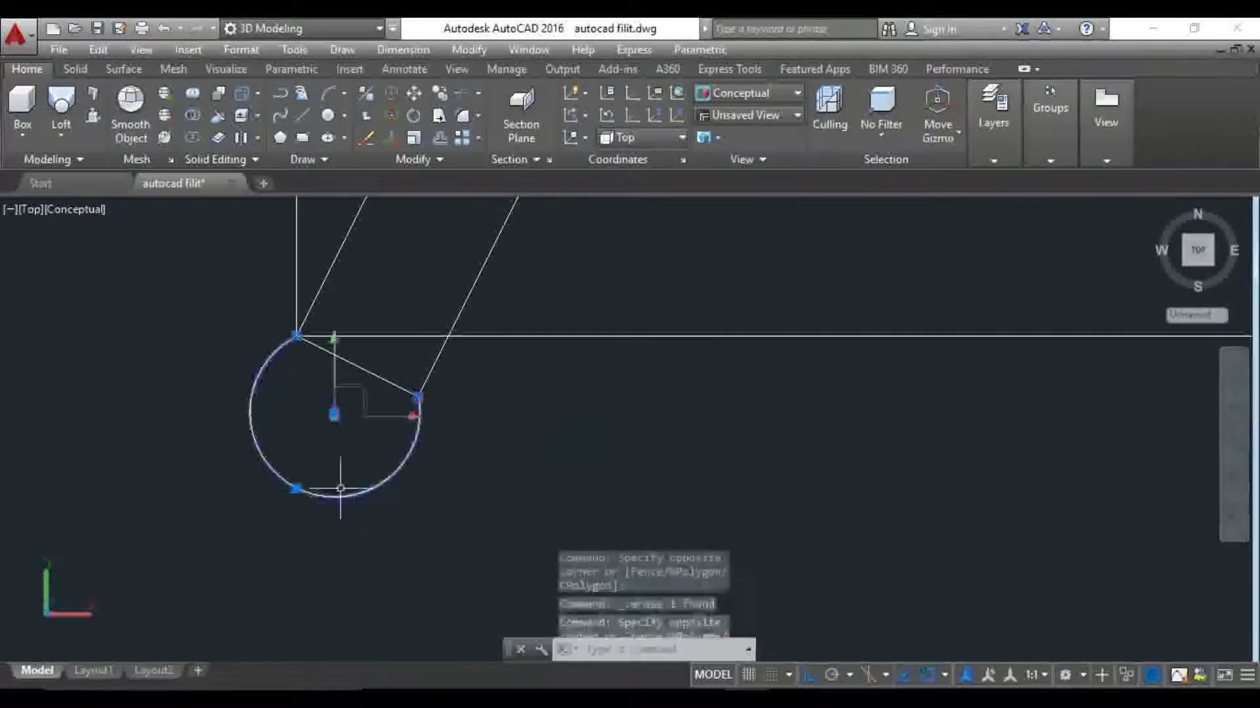
Reshape the arc with its grips and delete the chord line across it
{"action": "left_click", "coordinate": [297, 488]}
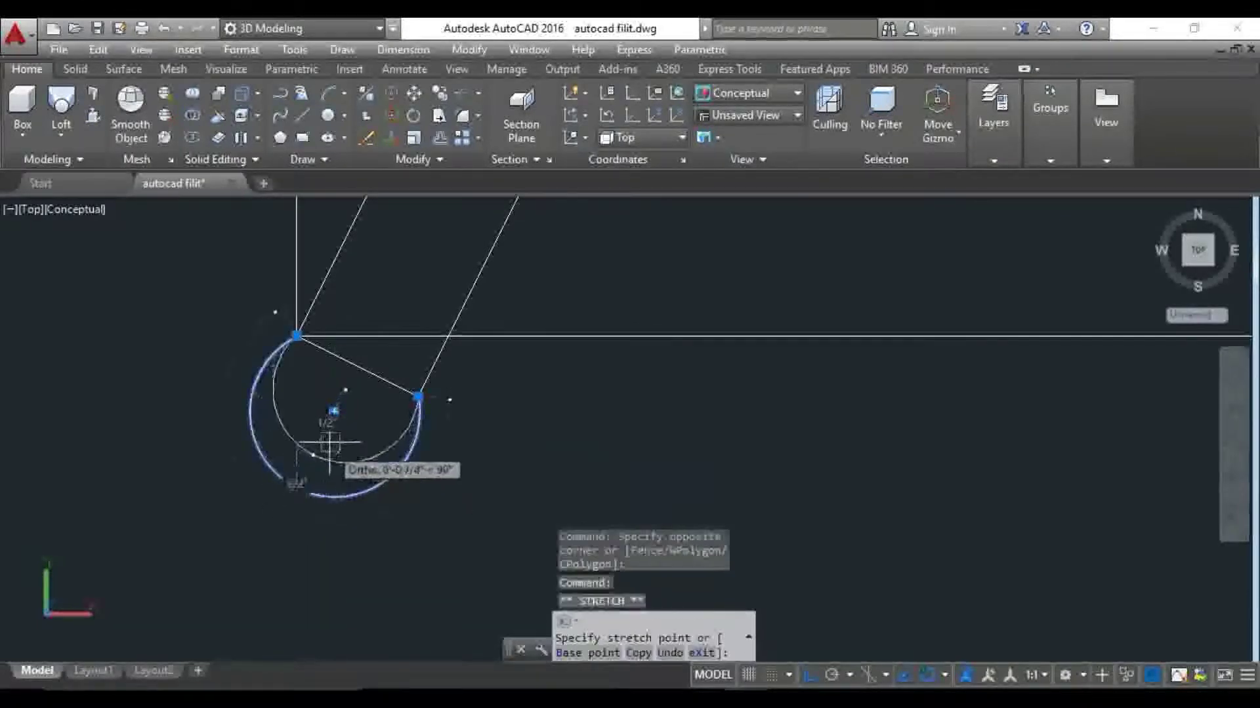
{"action": "left_click", "coordinate": [343, 413]}
{"action": "key", "text": "Escape"}
{"action": "left_click", "coordinate": [382, 425]}
{"action": "left_click", "coordinate": [366, 365]}
{"action": "scroll", "coordinate": [366, 487], "scroll_direction": "down", "scroll_amount": 3}
{"action": "key", "text": "Delete"}
{"action": "middle_click_drag", "start_coordinate": [320, 447], "coordinate": [292, 438]}
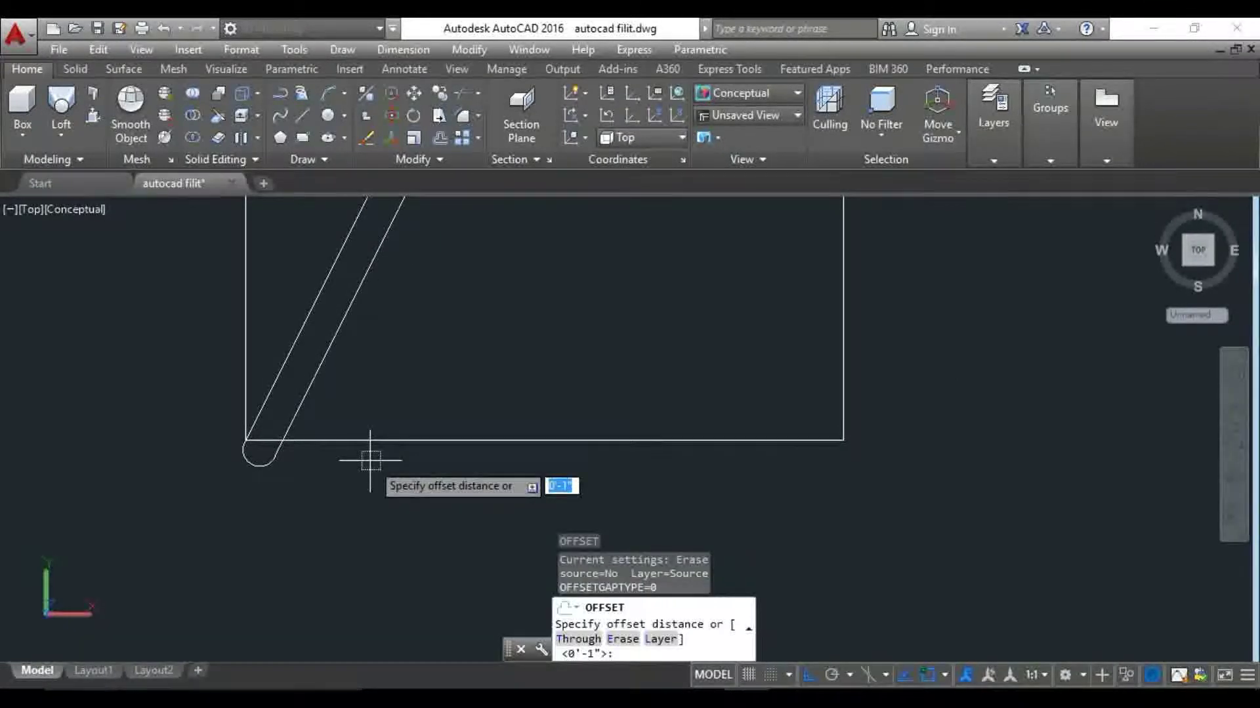
Offset a copy of the square's bottom edge below the square
{"action": "left_click", "coordinate": [400, 440]}
{"action": "left_click", "coordinate": [422, 600]}
{"action": "scroll", "coordinate": [118, 401], "scroll_direction": "down", "scroll_amount": 4}
{"action": "key", "text": "Escape"}
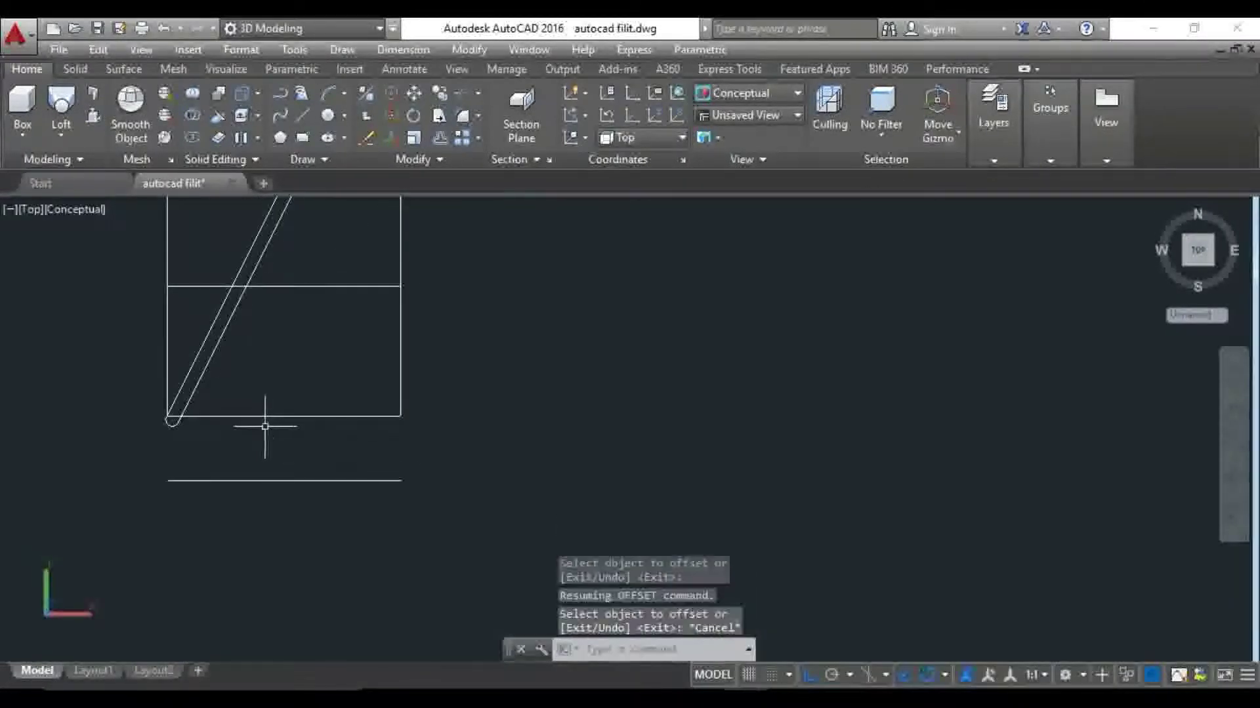
{"action": "middle_click_drag", "start_coordinate": [298, 464], "coordinate": [236, 464]}
{"action": "scroll", "coordinate": [146, 455], "scroll_direction": "up", "scroll_amount": 3}
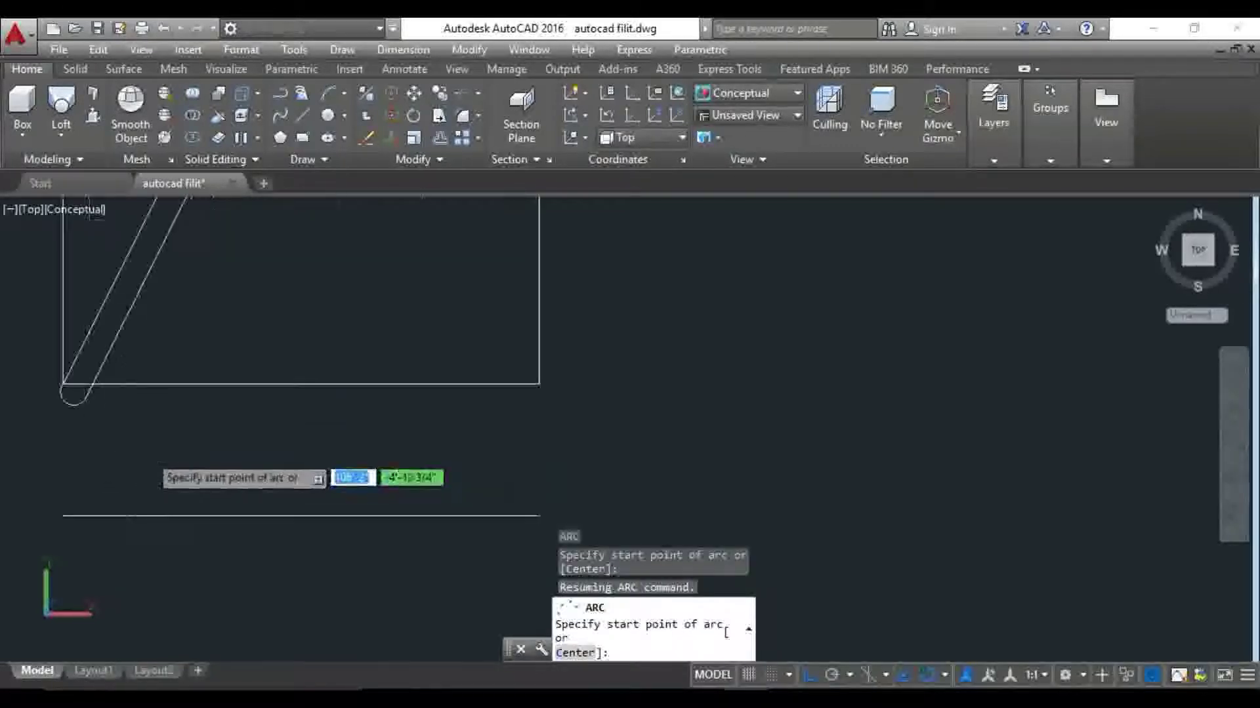
Arc from the rounded end, through the lower line, to the square's bottom-right corner
{"action": "left_click", "coordinate": [88, 390]}
{"action": "left_click", "coordinate": [298, 515]}
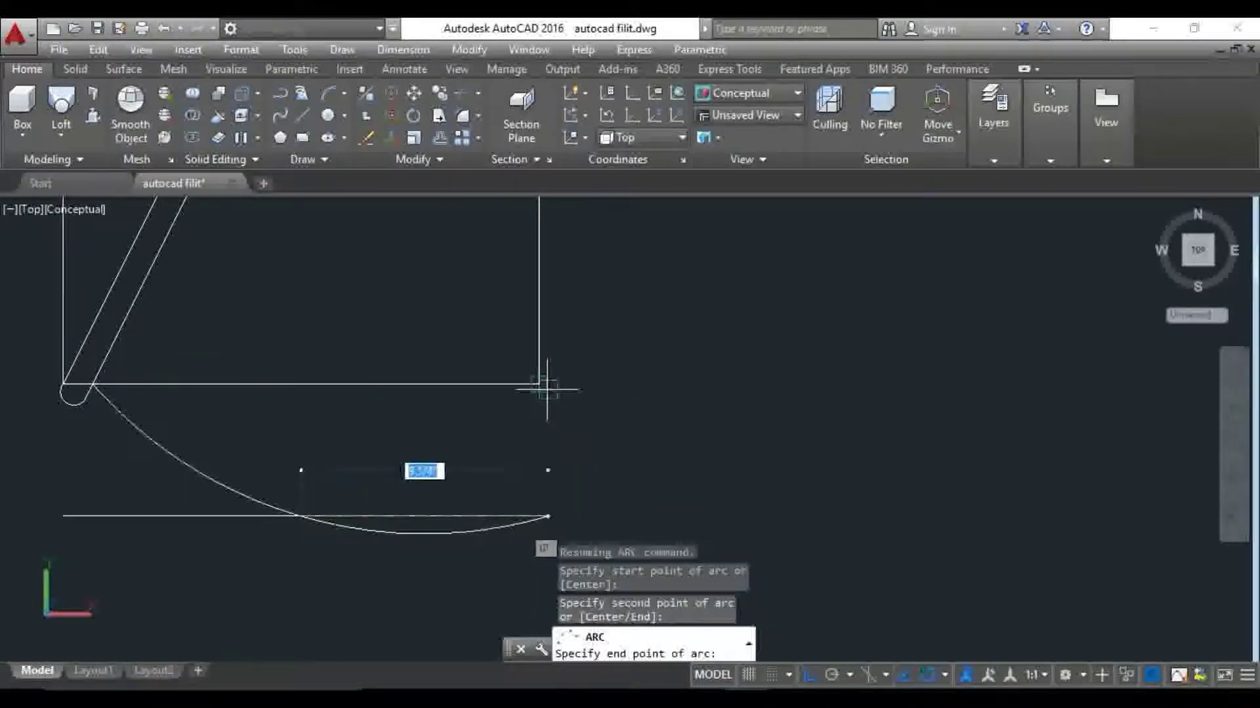
{"action": "left_click", "coordinate": [545, 387]}
{"action": "scroll", "coordinate": [327, 523], "scroll_direction": "down", "scroll_amount": 5}
{"action": "scroll", "coordinate": [365, 464], "scroll_direction": "up", "scroll_amount": 4}
Draw a horizontal line rightward from the arc's end and offset a copy above it
{"action": "type", "text": "l"}
{"action": "key", "text": "Return"}
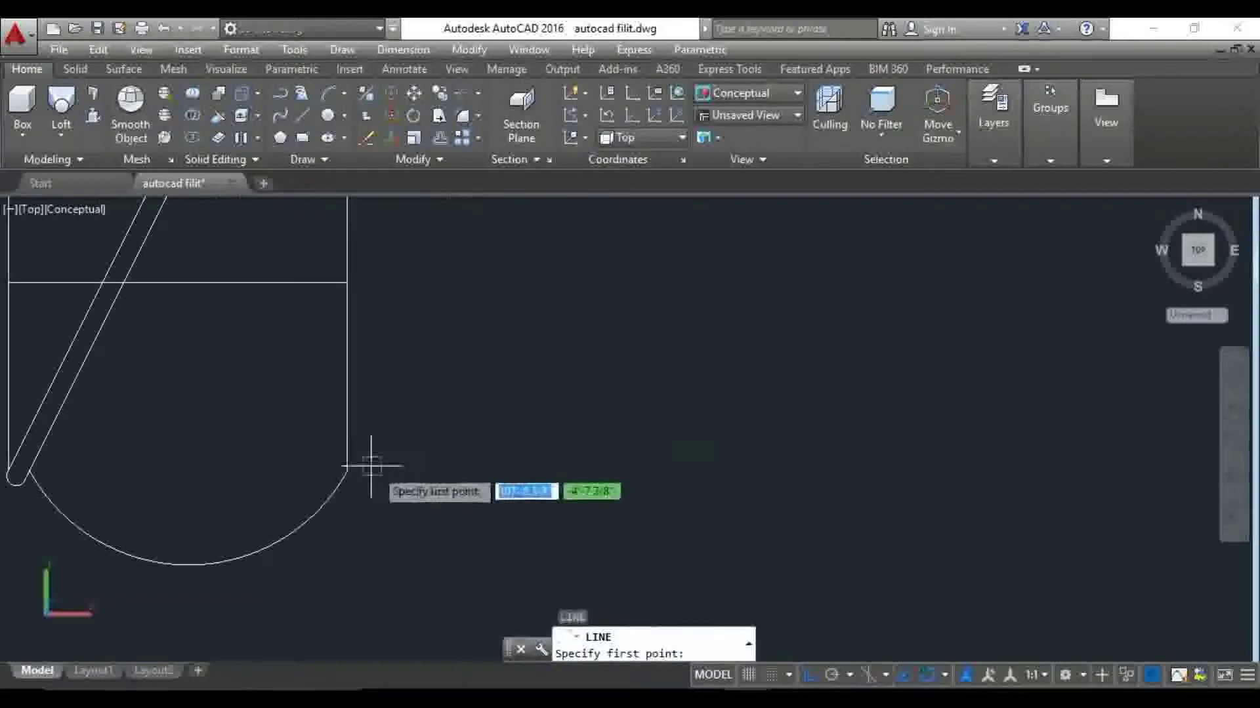
{"action": "left_click", "coordinate": [348, 470]}
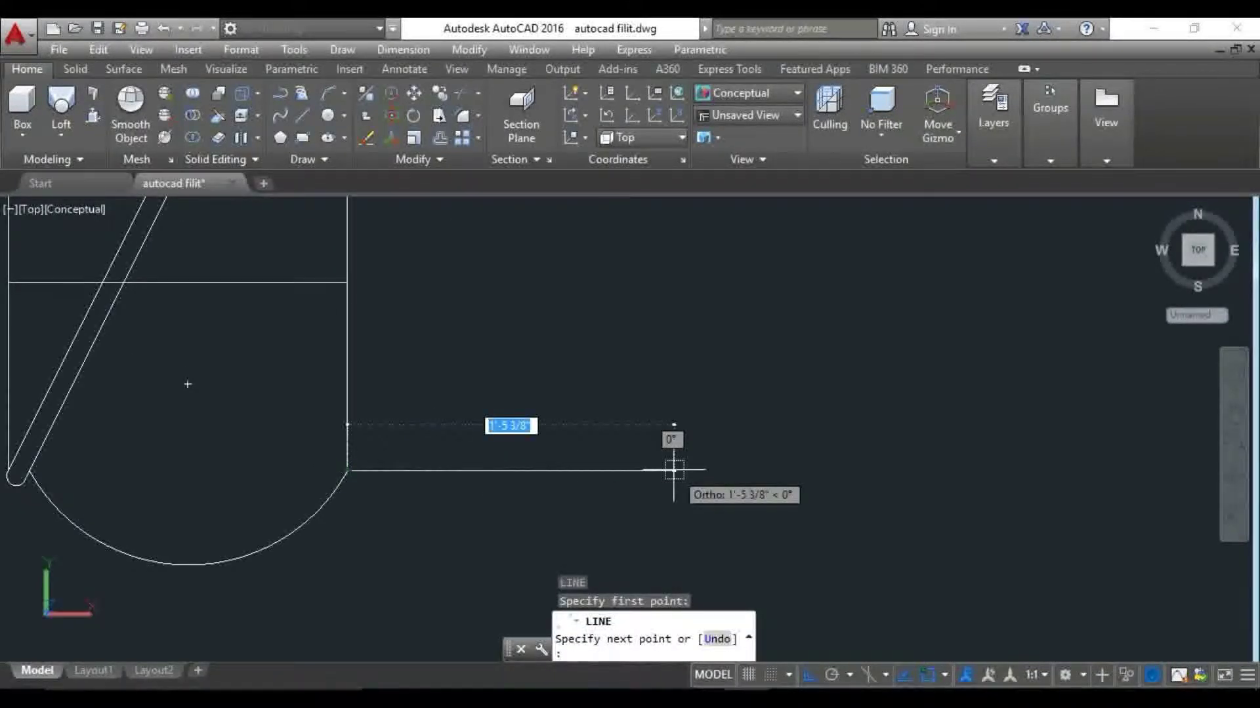
{"action": "middle_click_drag", "start_coordinate": [519, 472], "coordinate": [558, 466]}
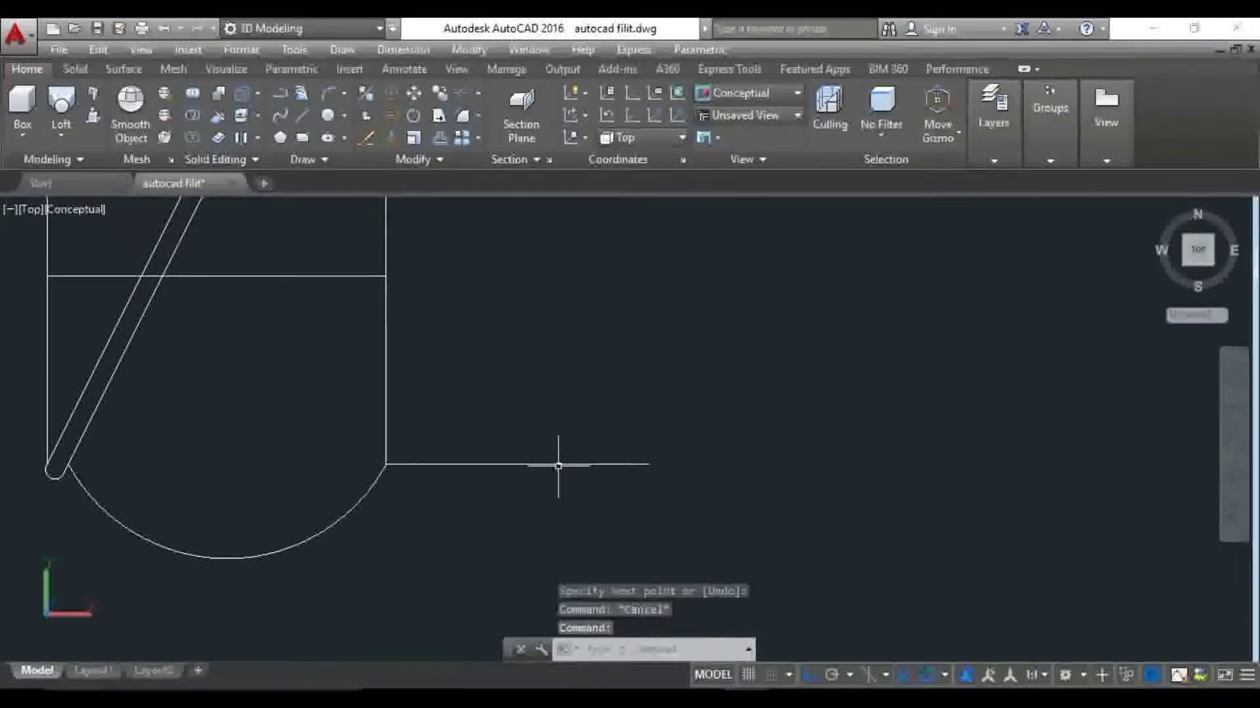
{"action": "type", "text": "o"}
{"action": "key", "text": "Return"}
{"action": "key", "text": "Return"}
{"action": "left_click", "coordinate": [524, 464]}
{"action": "left_click", "coordinate": [548, 436]}
Draw an upward-bulging three-point arc between the lines and delete the lower line
{"action": "key", "text": "Return"}
{"action": "type", "text": "a"}
{"action": "key", "text": "Return"}
{"action": "left_click", "coordinate": [387, 464]}
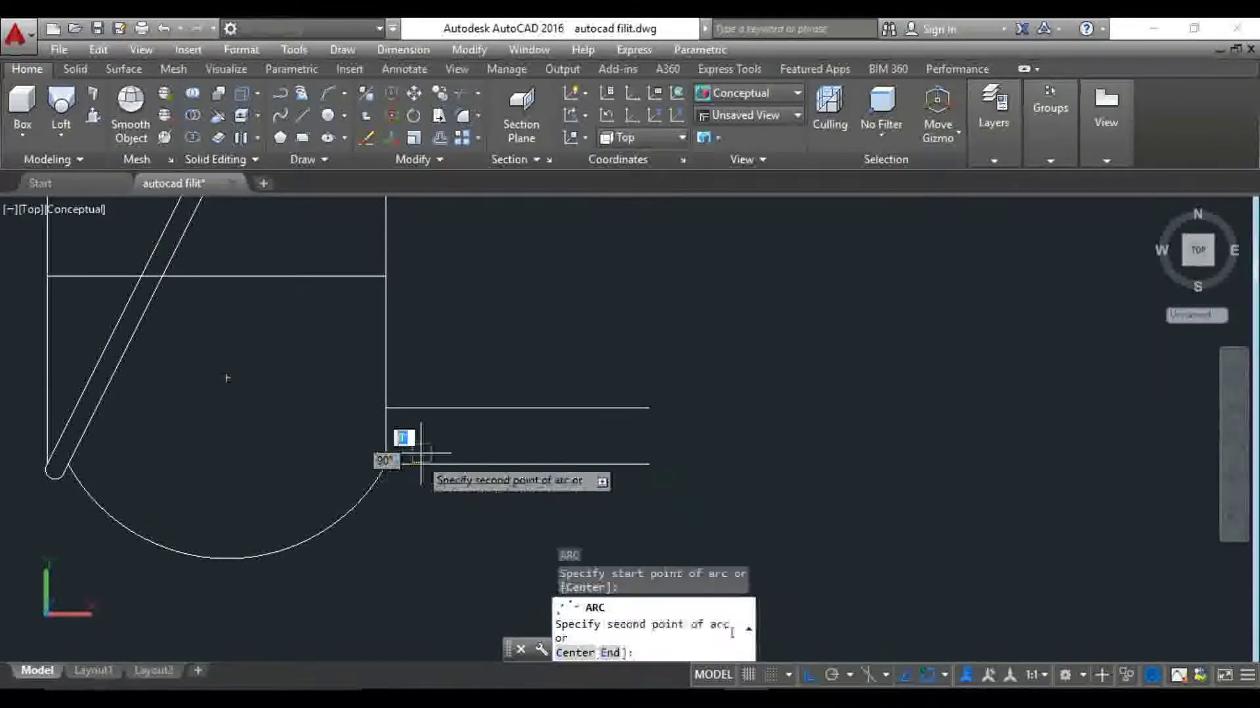
{"action": "left_click", "coordinate": [518, 408]}
{"action": "left_click", "coordinate": [652, 463]}
{"action": "left_click", "coordinate": [523, 478]}
{"action": "key", "text": "Delete"}
{"action": "scroll", "coordinate": [578, 455], "scroll_direction": "down", "scroll_amount": 4}
{"action": "scroll", "coordinate": [582, 455], "scroll_direction": "up", "scroll_amount": 3}
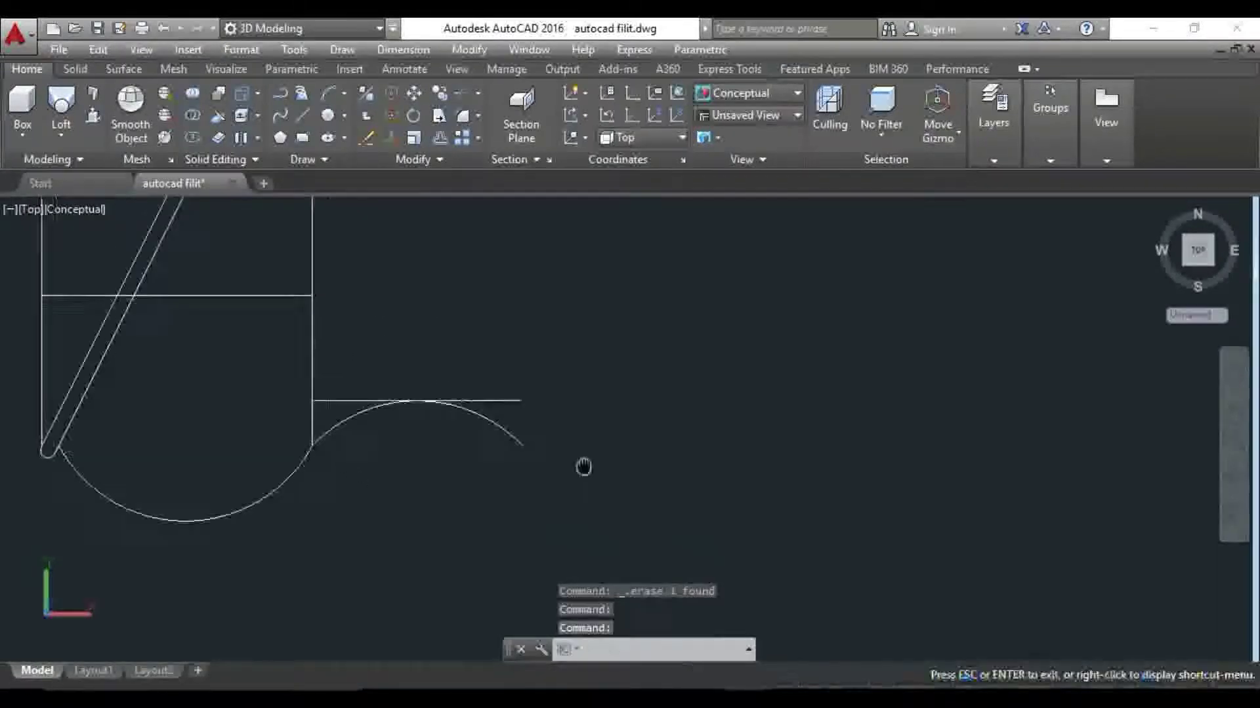
{"action": "scroll", "coordinate": [421, 427], "scroll_direction": "up", "scroll_amount": 3}
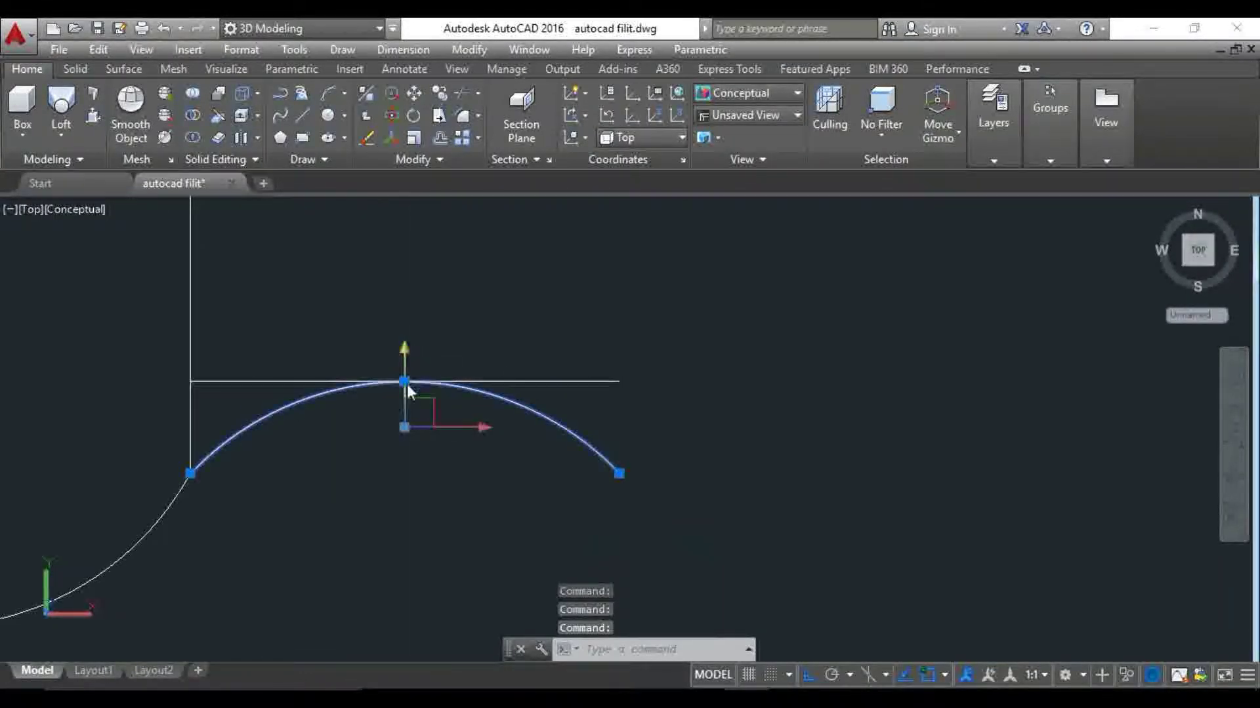
Delete the leftover horizontal helper line
{"action": "scroll", "coordinate": [446, 423], "scroll_direction": "down", "scroll_amount": 3}
{"action": "key", "text": "Escape"}
{"action": "scroll", "coordinate": [459, 429], "scroll_direction": "up", "scroll_amount": 3}
{"action": "left_click", "coordinate": [649, 387]}
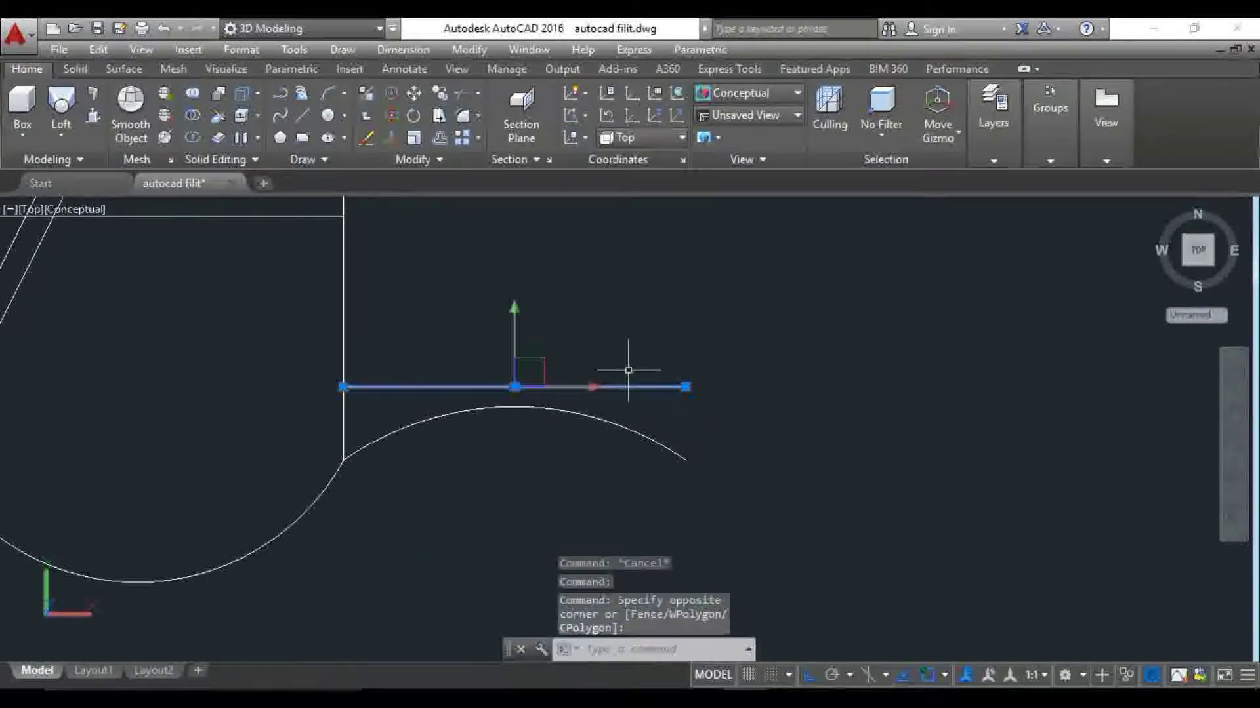
{"action": "key", "text": "Delete"}
{"action": "scroll", "coordinate": [558, 436], "scroll_direction": "down", "scroll_amount": 3}
{"action": "scroll", "coordinate": [557, 436], "scroll_direction": "up", "scroll_amount": 2}
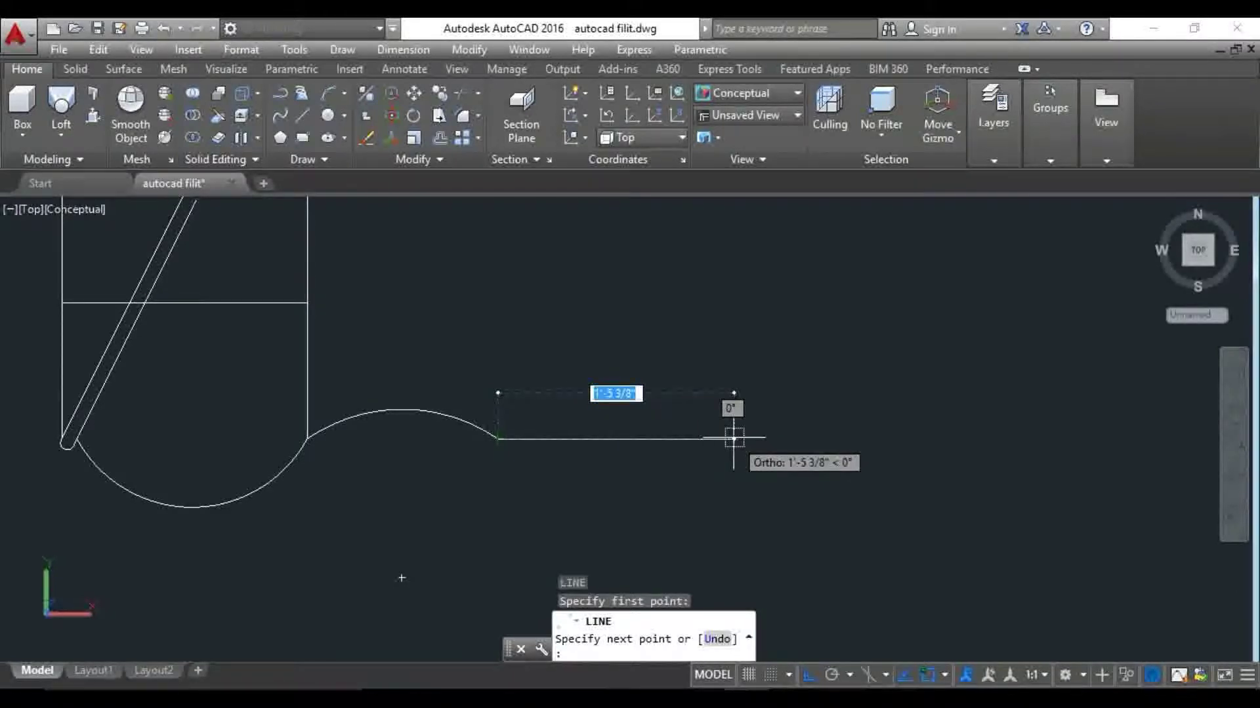
Draw a 16-unit horizontal line and offset a copy 3" below it
{"action": "key", "text": "Return"}
{"action": "key", "text": "Return"}
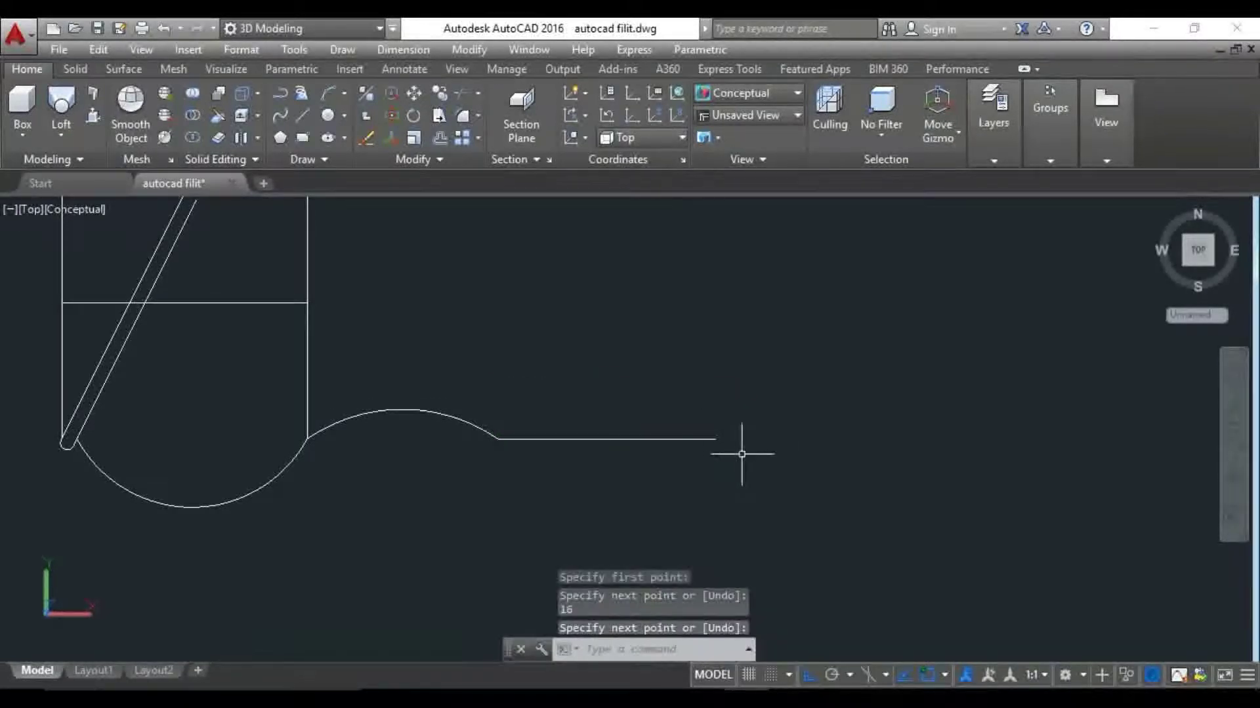
{"action": "middle_click_drag", "start_coordinate": [742, 453], "coordinate": [700, 450]}
{"action": "type", "text": "o"}
{"action": "key", "text": "Return"}
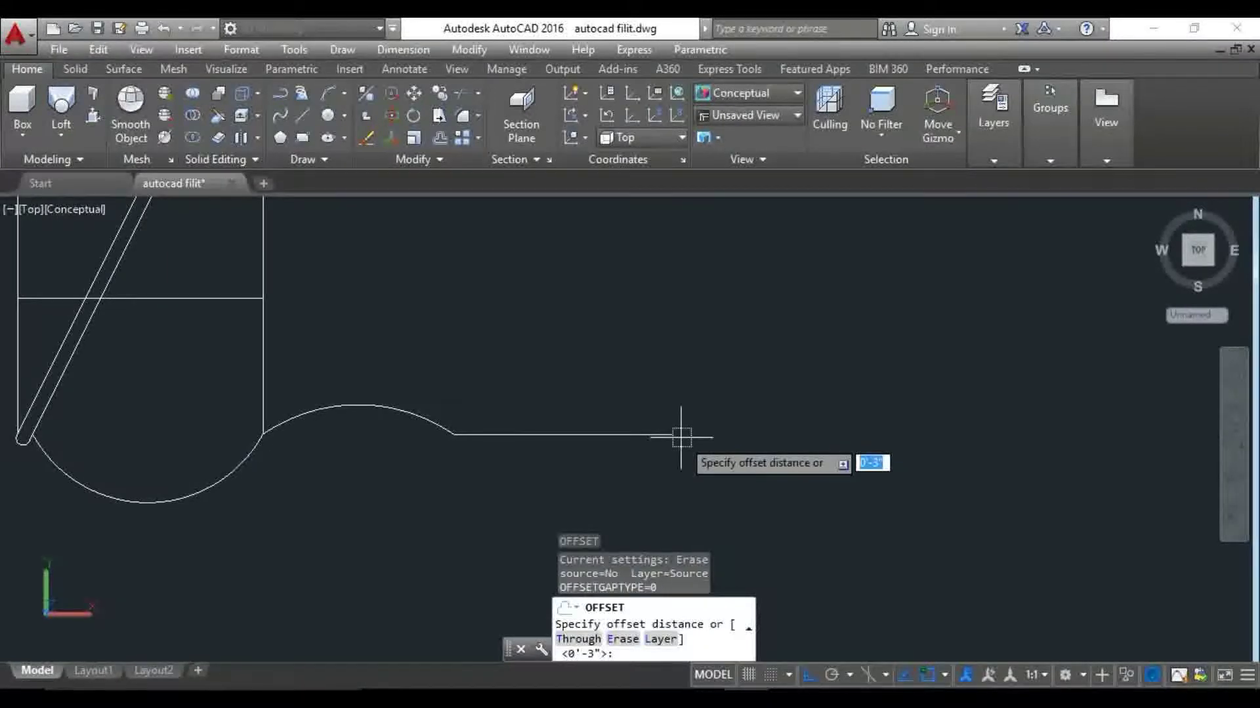
{"action": "key", "text": "Return"}
{"action": "left_click", "coordinate": [655, 433]}
{"action": "left_click", "coordinate": [590, 452]}
{"action": "key", "text": "Escape"}
Draw a downward-sagging three-point arc from the hump's end through the lower line
{"action": "middle_click_drag", "start_coordinate": [576, 430], "coordinate": [562, 359]}
{"action": "type", "text": "A"}
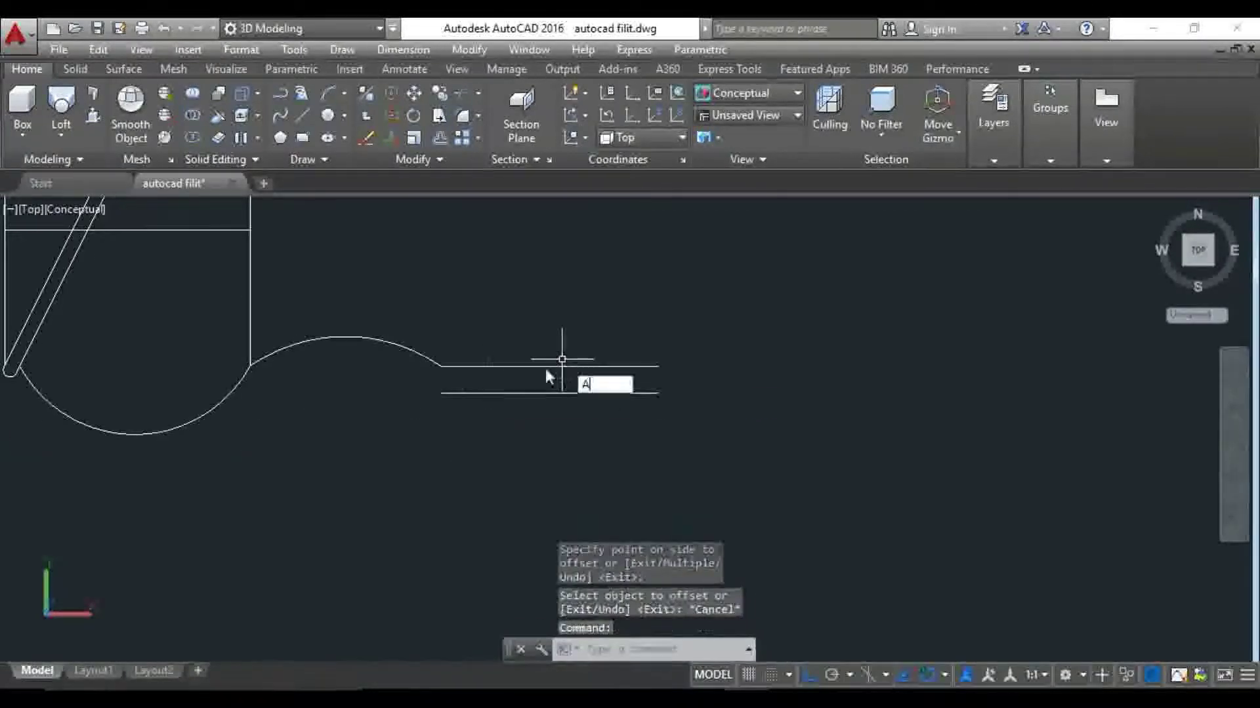
{"action": "key", "text": "Return"}
{"action": "left_click", "coordinate": [441, 366]}
{"action": "left_click", "coordinate": [549, 394]}
{"action": "left_click", "coordinate": [654, 368]}
{"action": "scroll", "coordinate": [655, 368], "scroll_direction": "up", "scroll_amount": 5}
Erase both horizontal helper lines beneath the new arc
{"action": "left_click", "coordinate": [667, 402]}
{"action": "left_click", "coordinate": [487, 261]}
{"action": "key", "text": "Delete"}
{"action": "scroll", "coordinate": [346, 305], "scroll_direction": "down", "scroll_amount": 6}
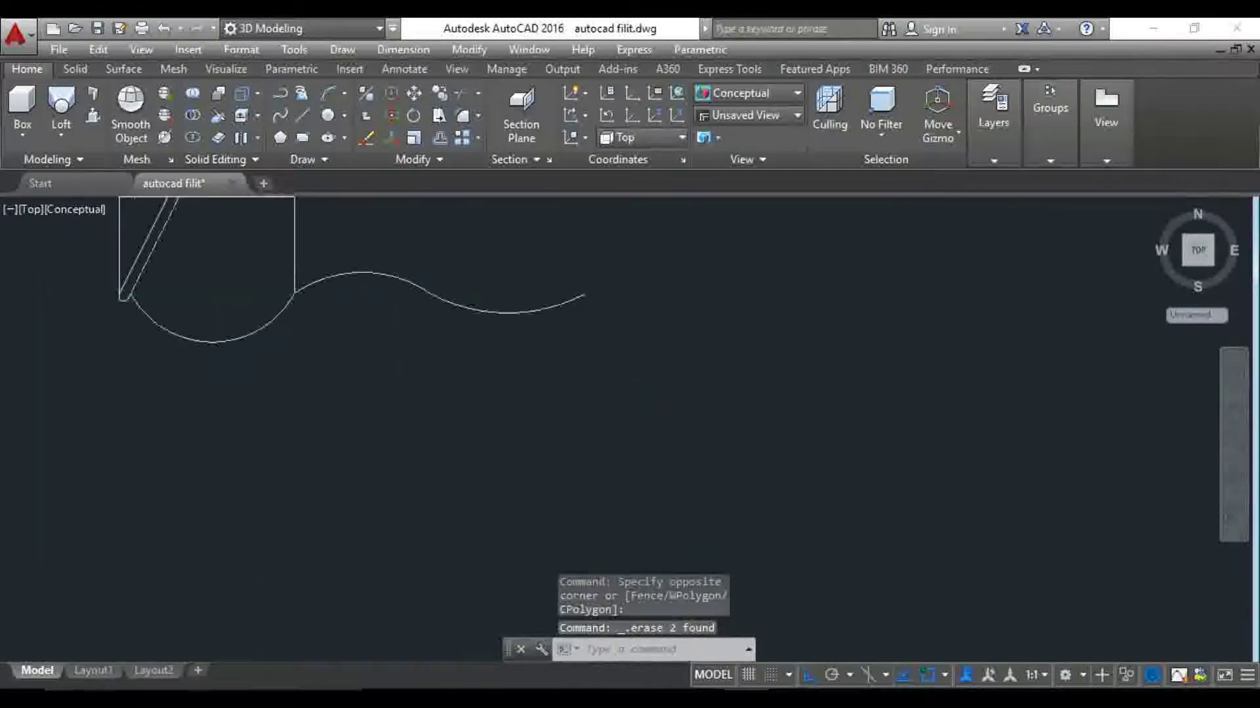
{"action": "mouse_move", "coordinate": [615, 433]}
{"action": "middle_mouse_down"}
{"action": "mouse_move", "coordinate": [670, 463]}
{"action": "mouse_move", "coordinate": [577, 478]}
{"action": "middle_mouse_up"}
{"action": "scroll", "coordinate": [568, 459], "scroll_direction": "up", "scroll_amount": 3}
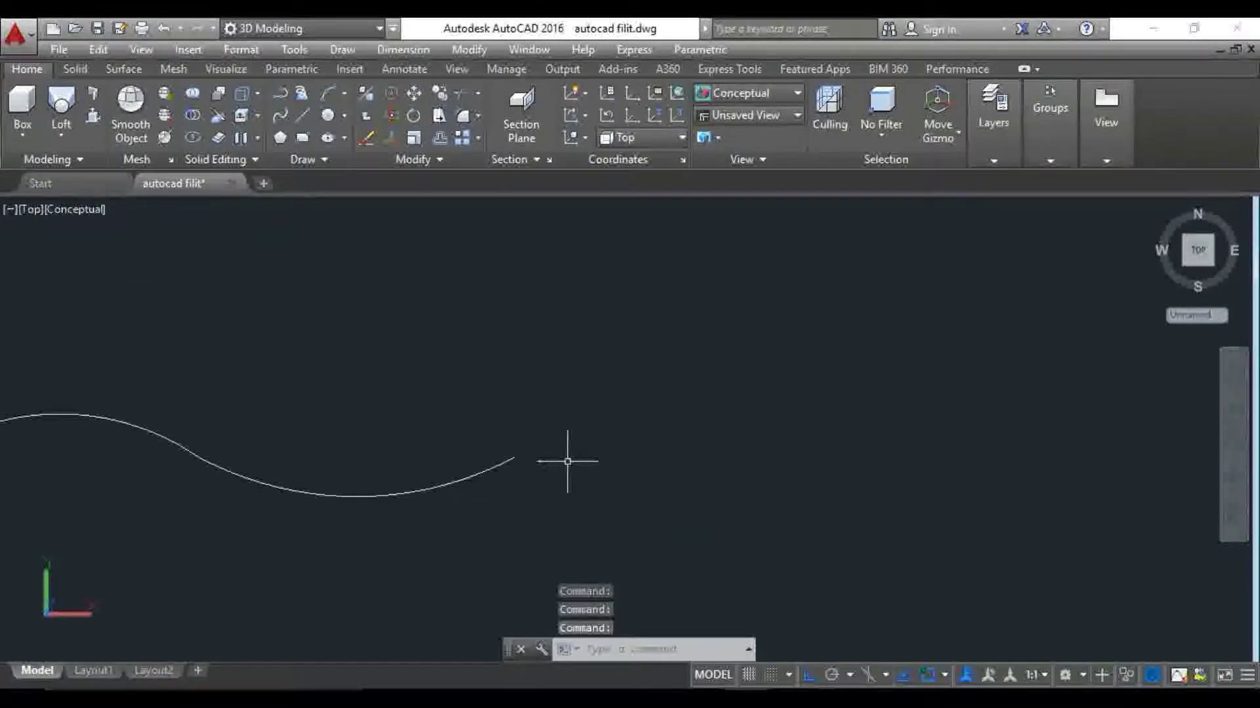
Draw a horizontal line from the curve's end and offset a copy 2" above it
{"action": "type", "text": "l"}
{"action": "key", "text": "Return"}
{"action": "left_click", "coordinate": [515, 457]}
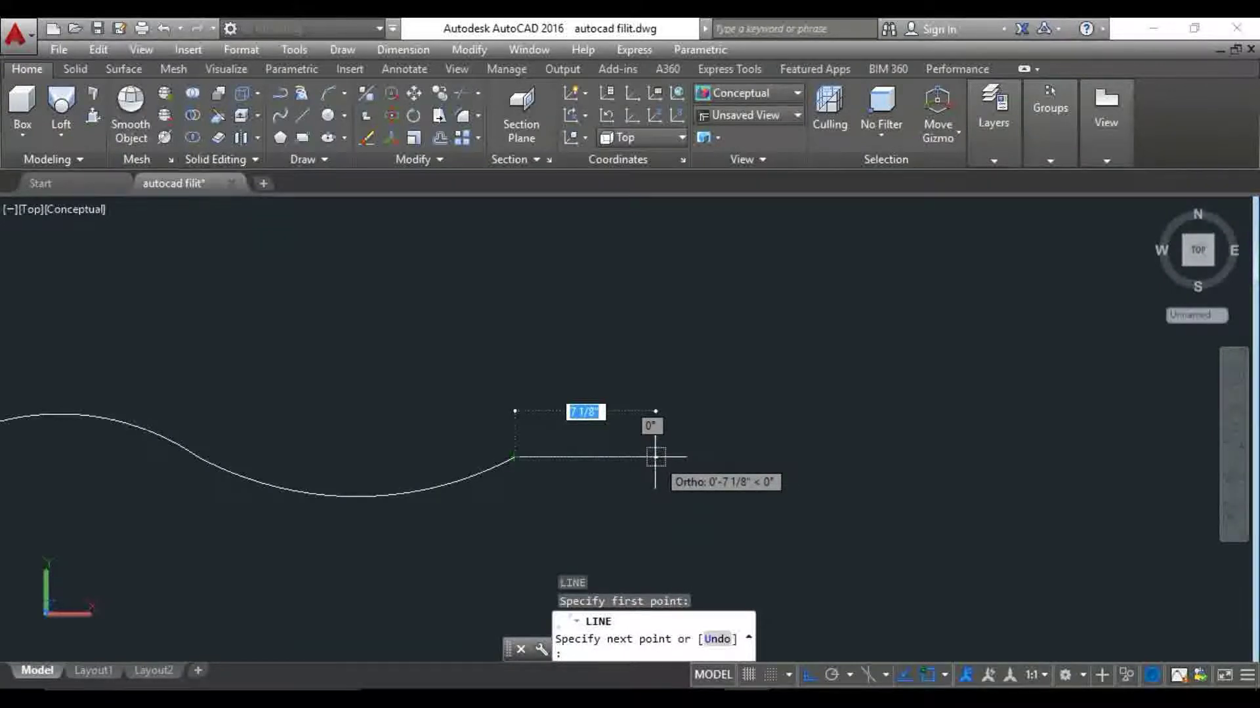
{"action": "type", "text": "o"}
{"action": "key", "text": "Return"}
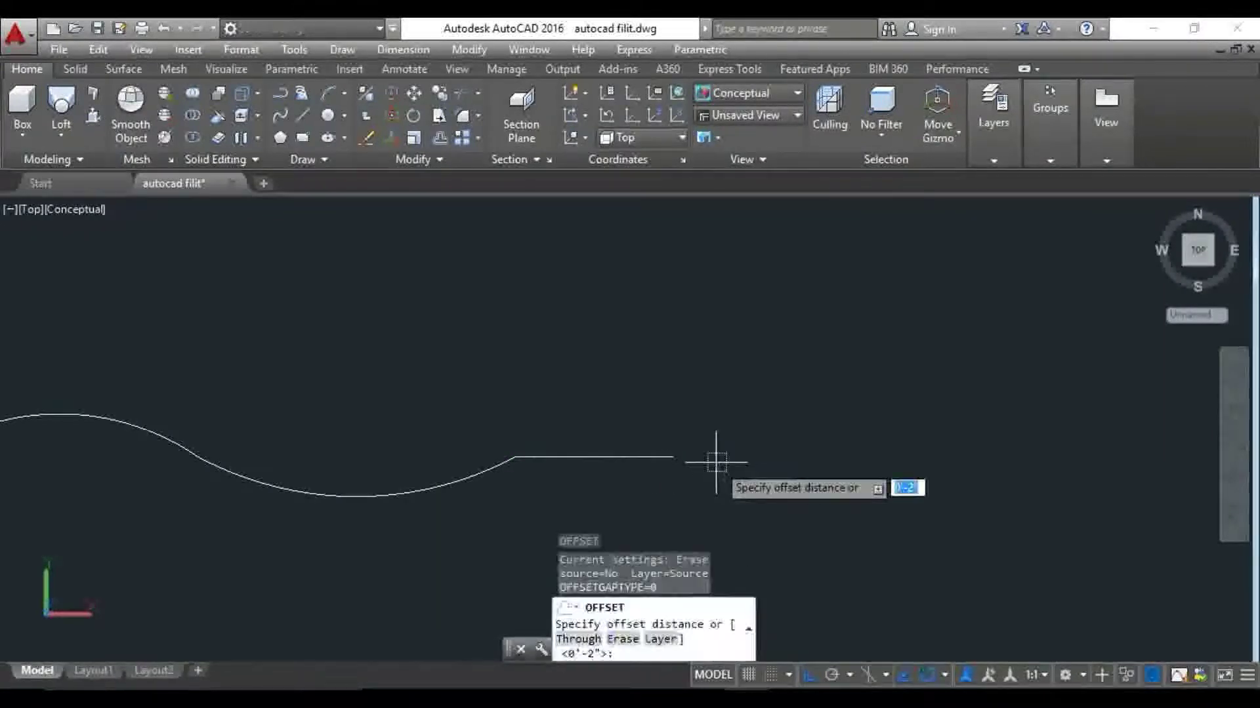
{"action": "middle_click_drag", "start_coordinate": [716, 462], "coordinate": [704, 441]}
{"action": "mouse_move", "coordinate": [832, 432]}
{"action": "middle_mouse_down"}
{"action": "mouse_move", "coordinate": [831, 407]}
{"action": "mouse_move", "coordinate": [818, 434]}
{"action": "middle_mouse_up"}
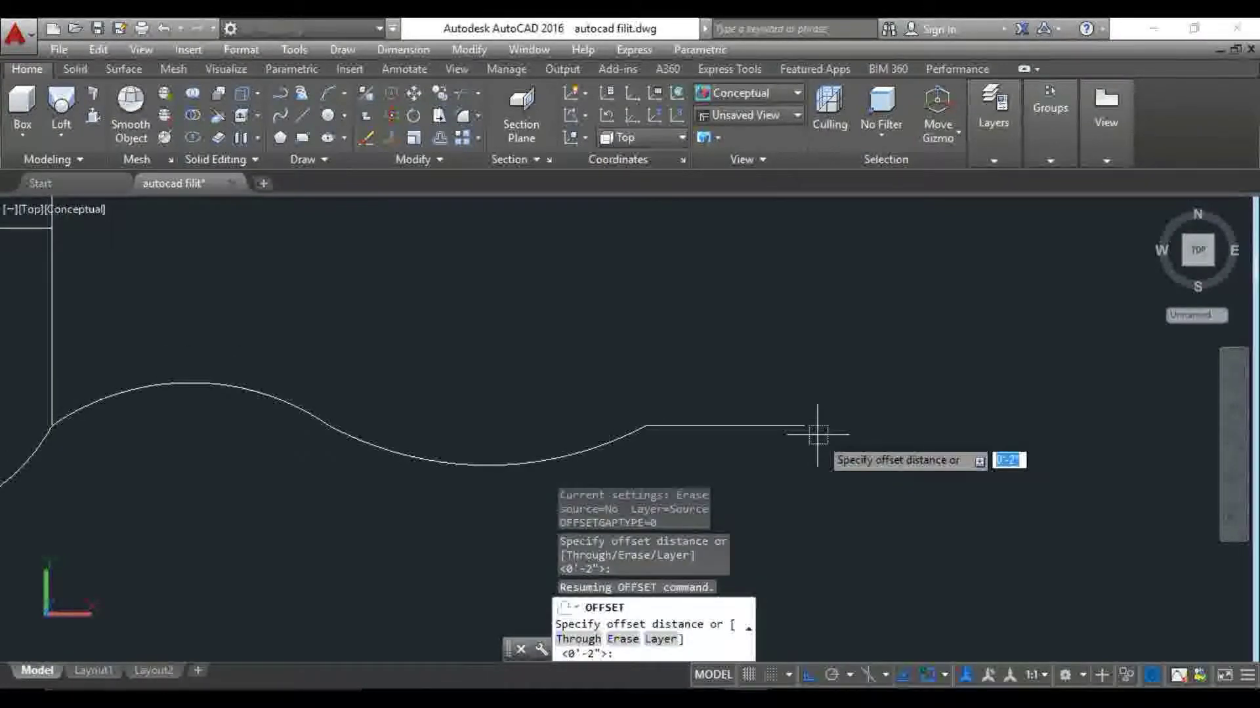
{"action": "scroll", "coordinate": [761, 418], "scroll_direction": "up", "scroll_amount": 5}
{"action": "key", "text": "Return"}
{"action": "left_click", "coordinate": [736, 443]}
{"action": "left_click", "coordinate": [734, 400]}
{"action": "key", "text": "Escape"}
Draw a three-point arc rising from the lower line to peak on the upper line
{"action": "type", "text": "arc"}
{"action": "key", "text": "Return"}
{"action": "left_click", "coordinate": [428, 444]}
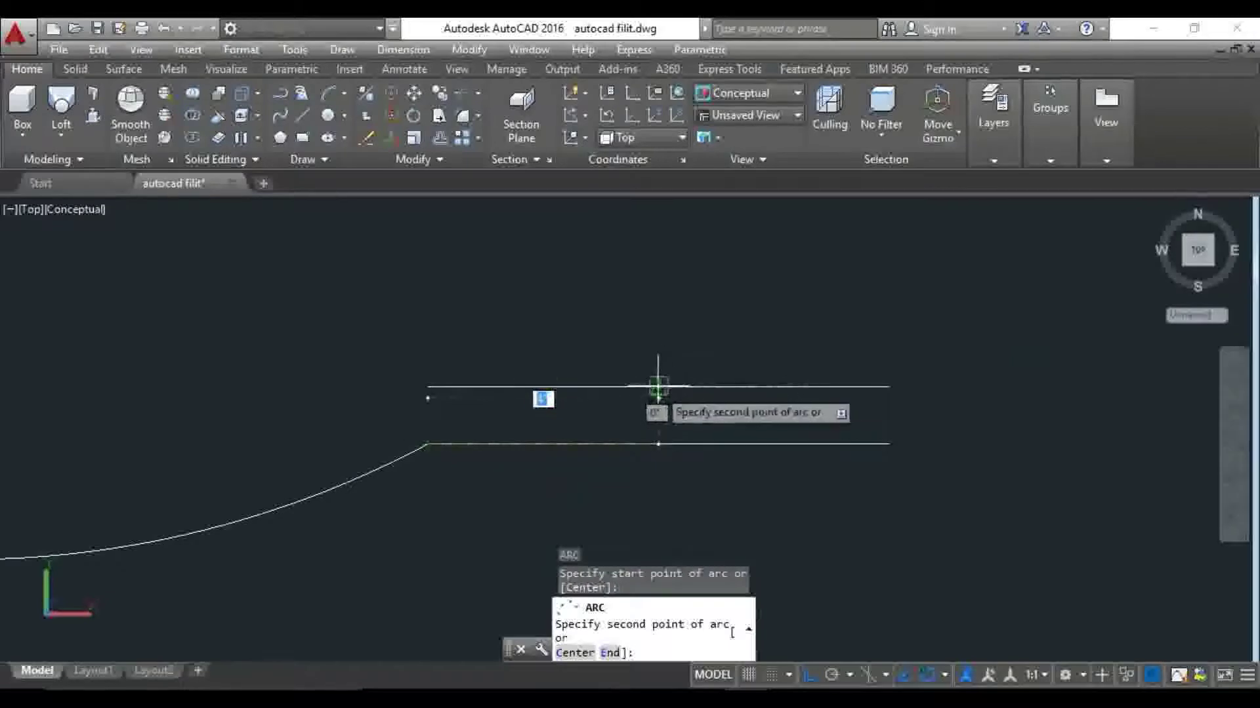
{"action": "left_click", "coordinate": [656, 387]}
{"action": "left_click", "coordinate": [888, 444]}
Erase the two straight helper lines and recentre the drawing
{"action": "left_click_drag", "start_coordinate": [883, 436], "coordinate": [799, 450]}
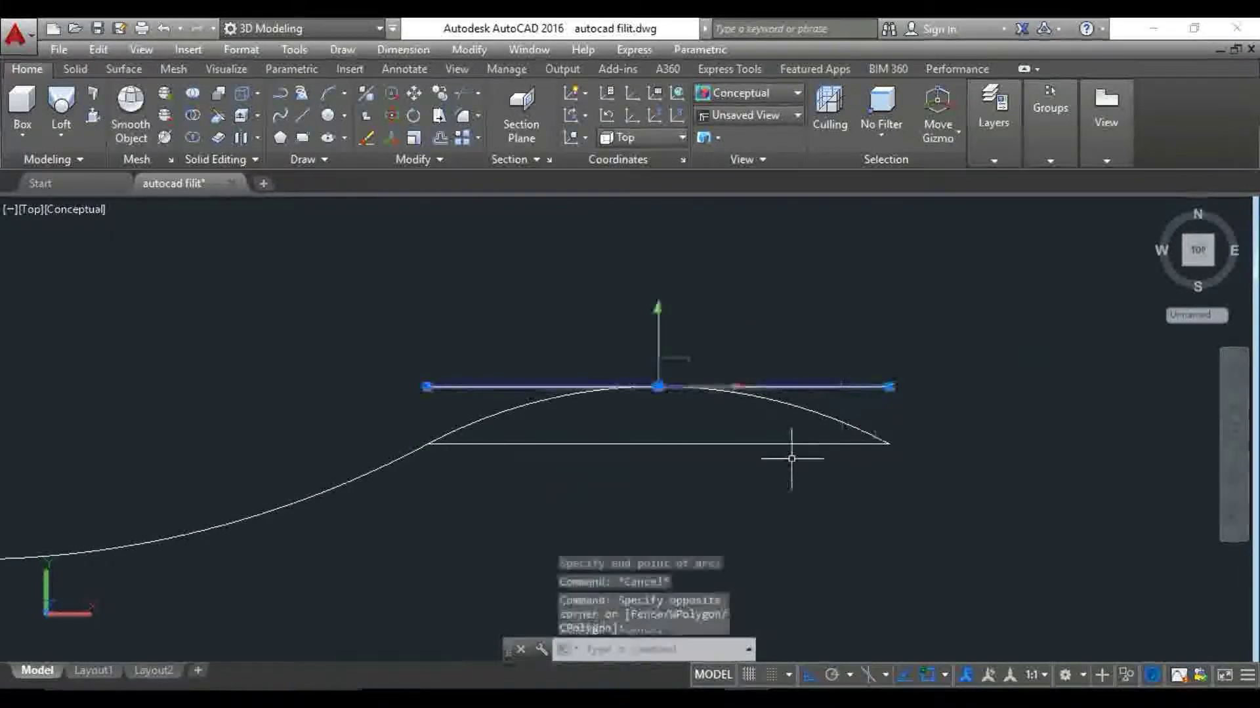
{"action": "key", "text": "Delete"}
{"action": "scroll", "coordinate": [767, 420], "scroll_direction": "down", "scroll_amount": 3}
{"action": "scroll", "coordinate": [823, 416], "scroll_direction": "down", "scroll_amount": 2}
{"action": "scroll", "coordinate": [823, 423], "scroll_direction": "up", "scroll_amount": 2}
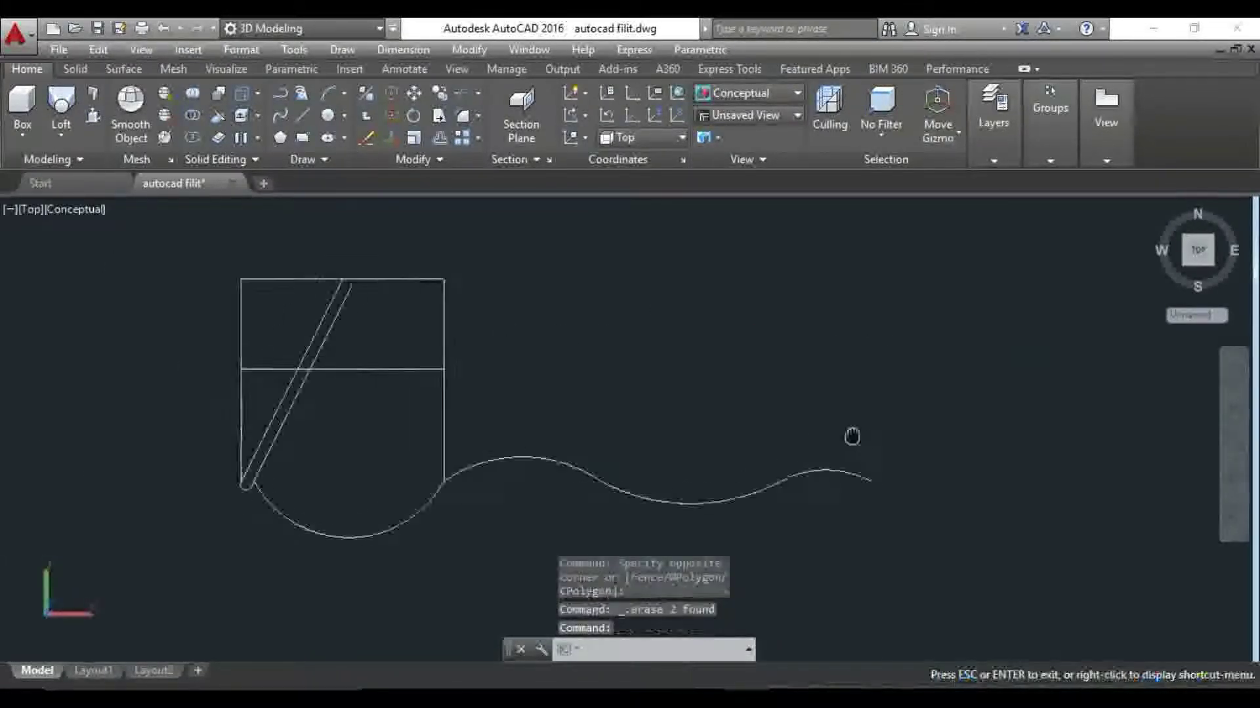
{"action": "middle_click_drag", "start_coordinate": [759, 427], "coordinate": [655, 431]}
{"action": "scroll", "coordinate": [655, 431], "scroll_direction": "down", "scroll_amount": 2}
{"action": "scroll", "coordinate": [658, 376], "scroll_direction": "up", "scroll_amount": 3}
{"action": "middle_click_drag", "start_coordinate": [520, 347], "coordinate": [552, 387]}
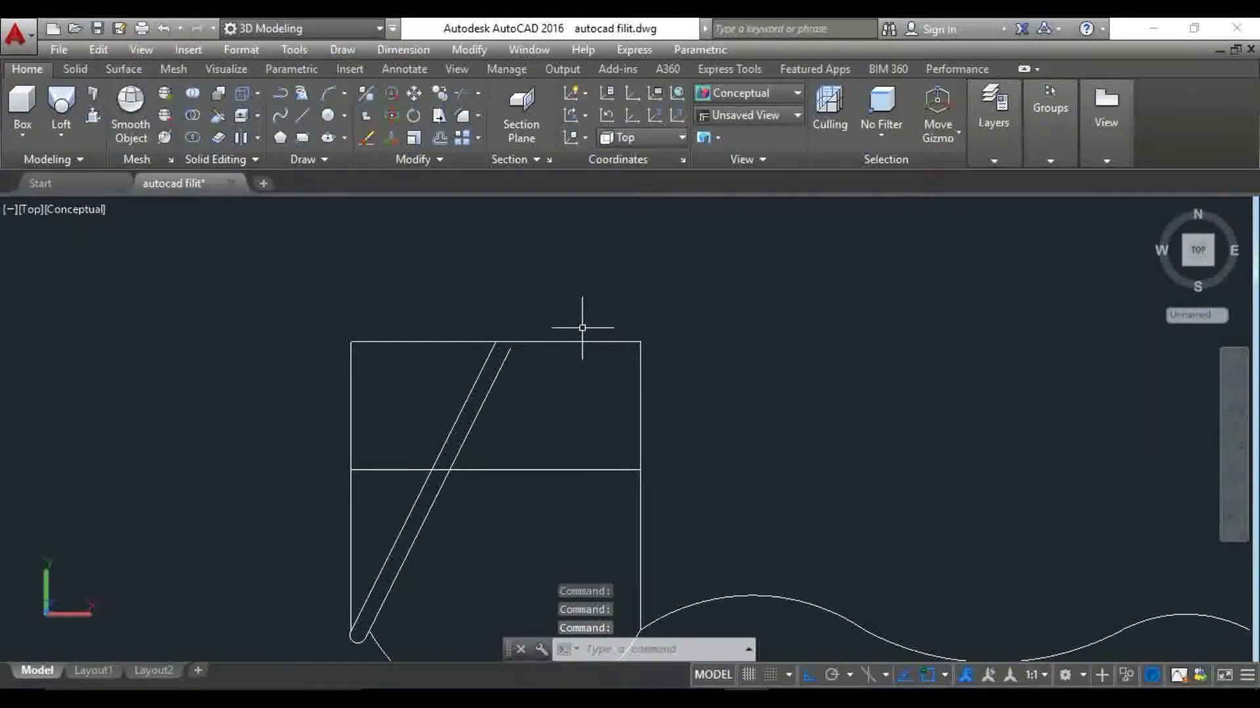
Offset the box's top edge upward as a helper line for the spike apex
{"action": "middle_click_drag", "start_coordinate": [582, 328], "coordinate": [652, 385]}
{"action": "scroll", "coordinate": [652, 386], "scroll_direction": "down", "scroll_amount": 3}
{"action": "scroll", "coordinate": [631, 418], "scroll_direction": "up", "scroll_amount": 2}
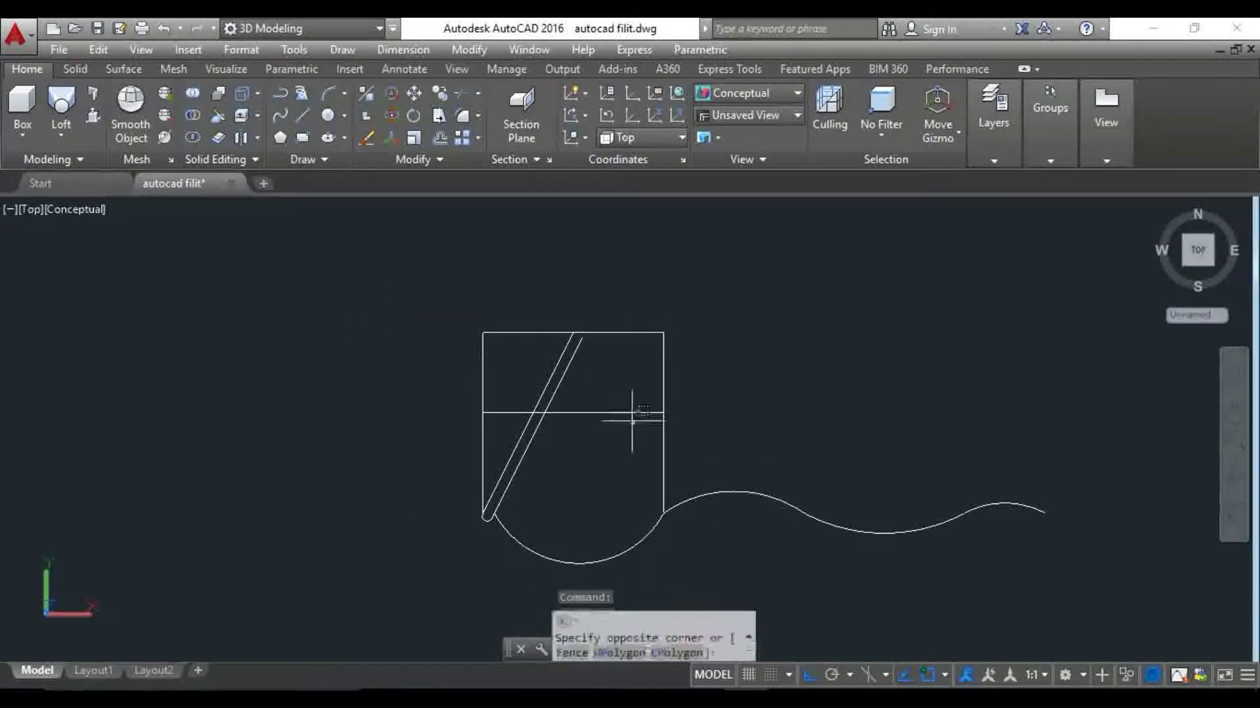
{"action": "mouse_move", "coordinate": [622, 402]}
{"action": "middle_mouse_down"}
{"action": "mouse_move", "coordinate": [571, 382]}
{"action": "mouse_move", "coordinate": [561, 426]}
{"action": "middle_mouse_up"}
{"action": "type", "text": "o"}
{"action": "key", "text": "Return"}
{"action": "left_click", "coordinate": [577, 387]}
{"action": "left_click", "coordinate": [588, 357]}
{"action": "key", "text": "Escape"}
Draw two lines from the top edge up to the offset line, forming a pointed apex
{"action": "mouse_move", "coordinate": [588, 389]}
{"action": "middle_mouse_down"}
{"action": "mouse_move", "coordinate": [551, 410]}
{"action": "mouse_move", "coordinate": [578, 468]}
{"action": "middle_mouse_up"}
{"action": "scroll", "coordinate": [568, 430], "scroll_direction": "up", "scroll_amount": 2}
{"action": "type", "text": "l"}
{"action": "key", "text": "Return"}
{"action": "left_click", "coordinate": [501, 475]}
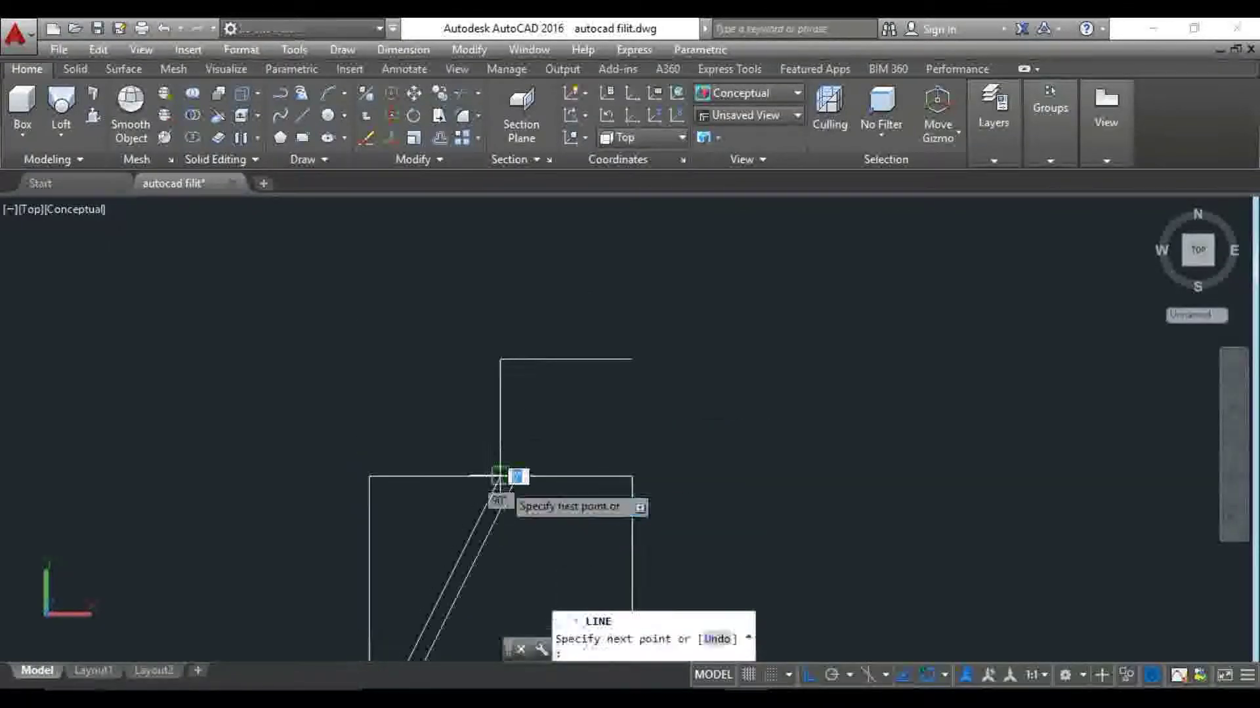
{"action": "left_click", "coordinate": [566, 360]}
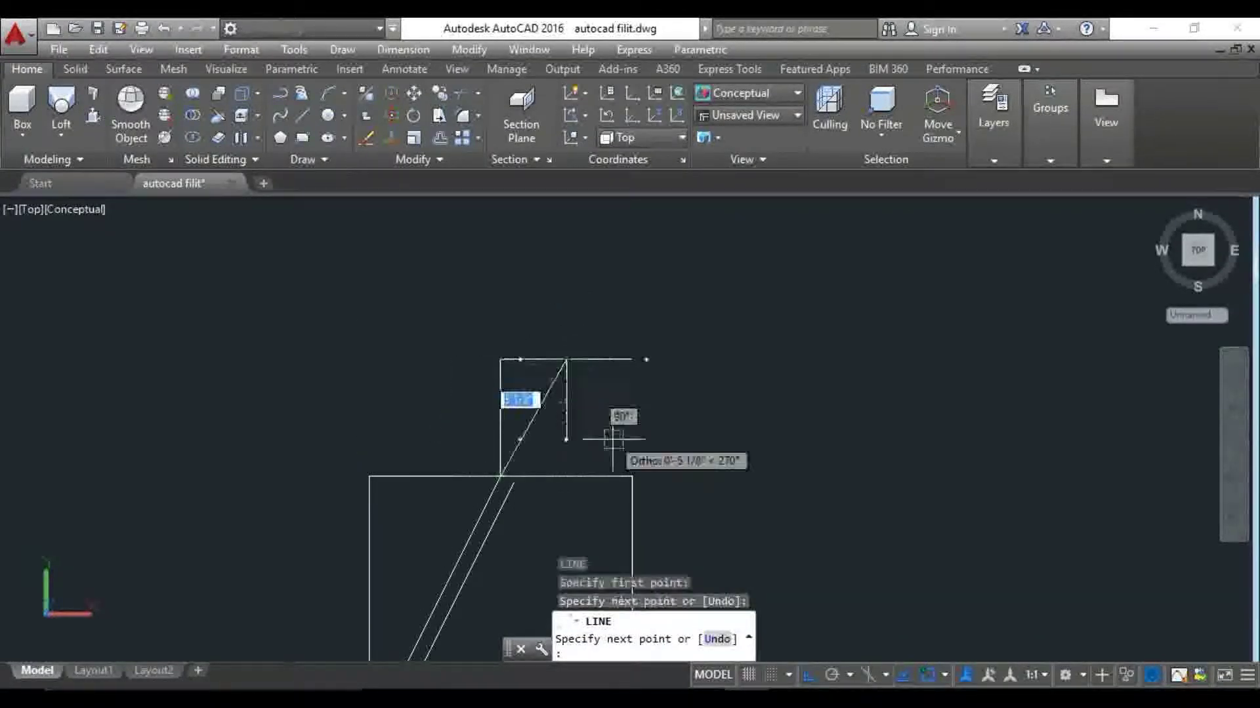
{"action": "left_click", "coordinate": [632, 475]}
{"action": "key", "text": "Escape"}
Erase the two unwanted helper lines with a selection window
{"action": "left_click", "coordinate": [612, 372]}
{"action": "left_click", "coordinate": [602, 342]}
{"action": "key", "text": "Delete"}
{"action": "scroll", "coordinate": [557, 374], "scroll_direction": "down", "scroll_amount": 1}
{"action": "mouse_move", "coordinate": [557, 374]}
{"action": "middle_mouse_down"}
{"action": "mouse_move", "coordinate": [533, 338]}
{"action": "mouse_move", "coordinate": [495, 330]}
{"action": "mouse_move", "coordinate": [545, 402]}
{"action": "middle_mouse_up"}
{"action": "scroll", "coordinate": [456, 341], "scroll_direction": "up", "scroll_amount": 3}
Stretch the spike's right edge so its lower endpoint lands on the box's top edge
{"action": "left_click", "coordinate": [505, 360]}
{"action": "left_click", "coordinate": [536, 401]}
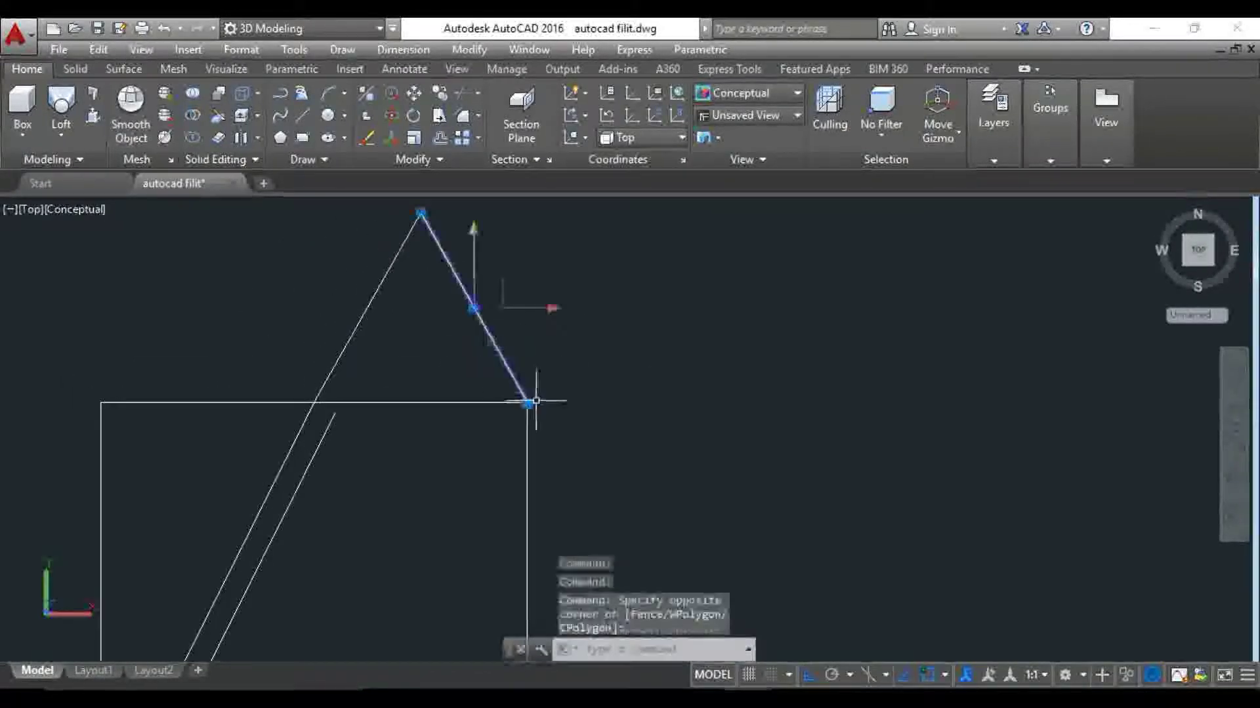
{"action": "left_click", "coordinate": [452, 403]}
{"action": "scroll", "coordinate": [551, 365], "scroll_direction": "down", "scroll_amount": 4}
{"action": "mouse_move", "coordinate": [564, 323]}
{"action": "middle_mouse_down"}
{"action": "mouse_move", "coordinate": [560, 354]}
{"action": "mouse_move", "coordinate": [468, 343]}
{"action": "mouse_move", "coordinate": [577, 363]}
{"action": "middle_mouse_up"}
{"action": "scroll", "coordinate": [562, 318], "scroll_direction": "up", "scroll_amount": 2}
{"action": "scroll", "coordinate": [500, 356], "scroll_direction": "up", "scroll_amount": 2}
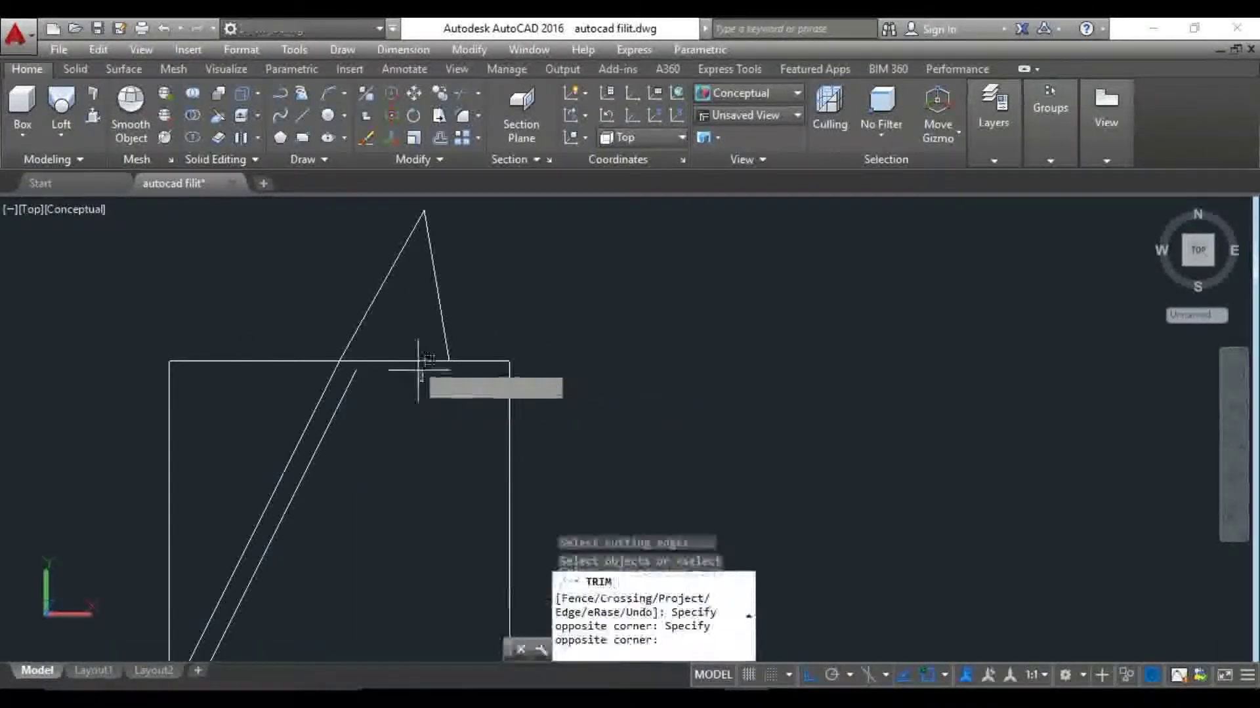
Trim away the top-edge segment under the spike
{"action": "left_click", "coordinate": [500, 365]}
{"action": "key", "text": "Escape"}
{"action": "scroll", "coordinate": [479, 344], "scroll_direction": "up", "scroll_amount": 3}
{"action": "left_click", "coordinate": [484, 343]}
{"action": "key", "text": "Escape"}
{"action": "scroll", "coordinate": [472, 347], "scroll_direction": "down", "scroll_amount": 3}
{"action": "scroll", "coordinate": [472, 347], "scroll_direction": "up", "scroll_amount": 3}
Copy the horizontal line to extend it along the top edge
{"action": "type", "text": "co"}
{"action": "key", "text": "Return"}
{"action": "left_click", "coordinate": [374, 325]}
{"action": "left_click", "coordinate": [542, 325]}
{"action": "key", "text": "Escape"}
{"action": "middle_click_drag", "start_coordinate": [543, 328], "coordinate": [557, 346]}
Offset the short horizontal line downward at the default distance
{"action": "type", "text": "o"}
{"action": "key", "text": "Return"}
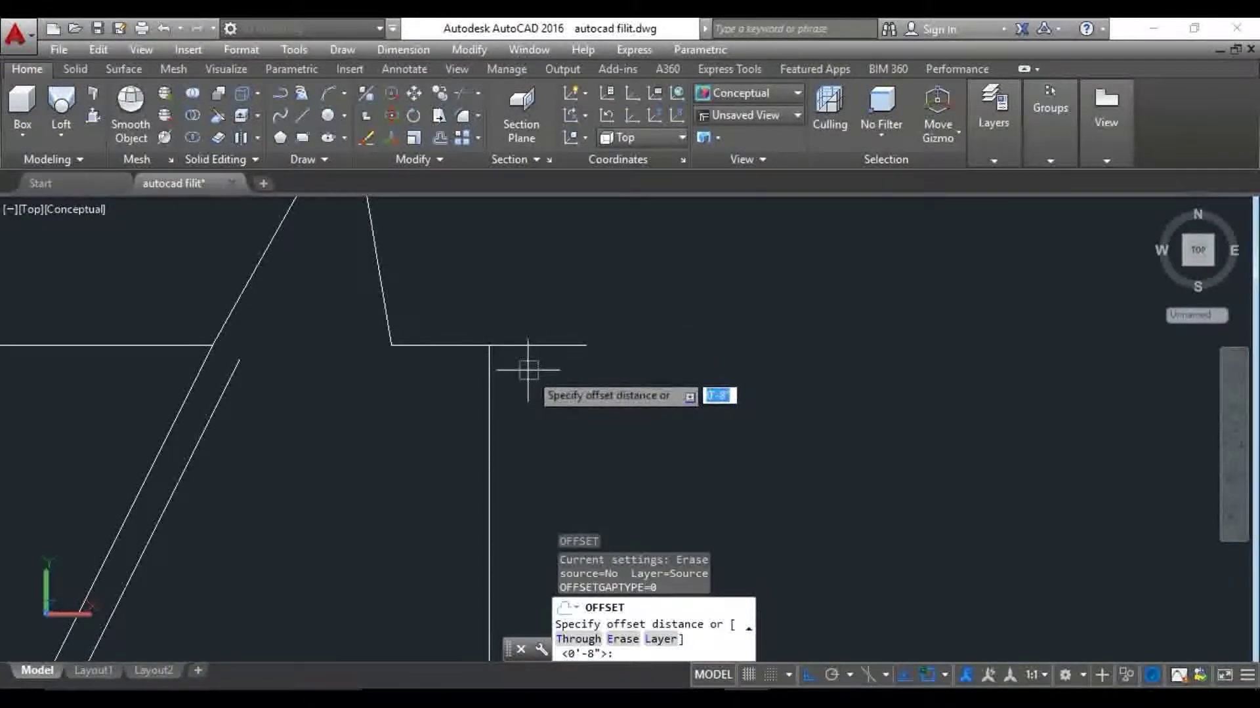
{"action": "key", "text": "Return"}
{"action": "left_click", "coordinate": [521, 345]}
{"action": "left_click", "coordinate": [525, 367]}
{"action": "key", "text": "Escape"}
Draw a 3-point arc dipping from the line corner to the lower line and back up
{"action": "type", "text": "arc"}
{"action": "key", "text": "Return"}
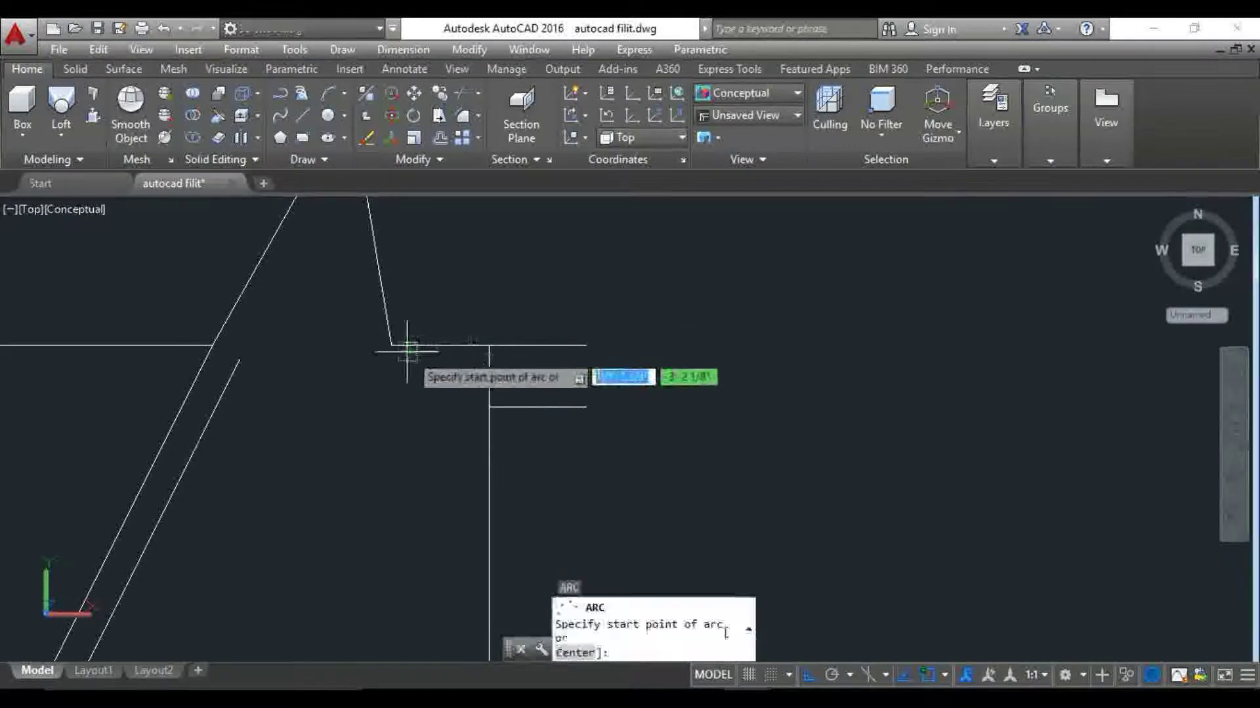
{"action": "left_click", "coordinate": [413, 350]}
{"action": "left_click", "coordinate": [489, 406]}
{"action": "left_click", "coordinate": [580, 347]}
{"action": "scroll", "coordinate": [584, 351], "scroll_direction": "down", "scroll_amount": 5}
{"action": "scroll", "coordinate": [559, 320], "scroll_direction": "up", "scroll_amount": 6}
{"action": "key", "text": "Escape"}
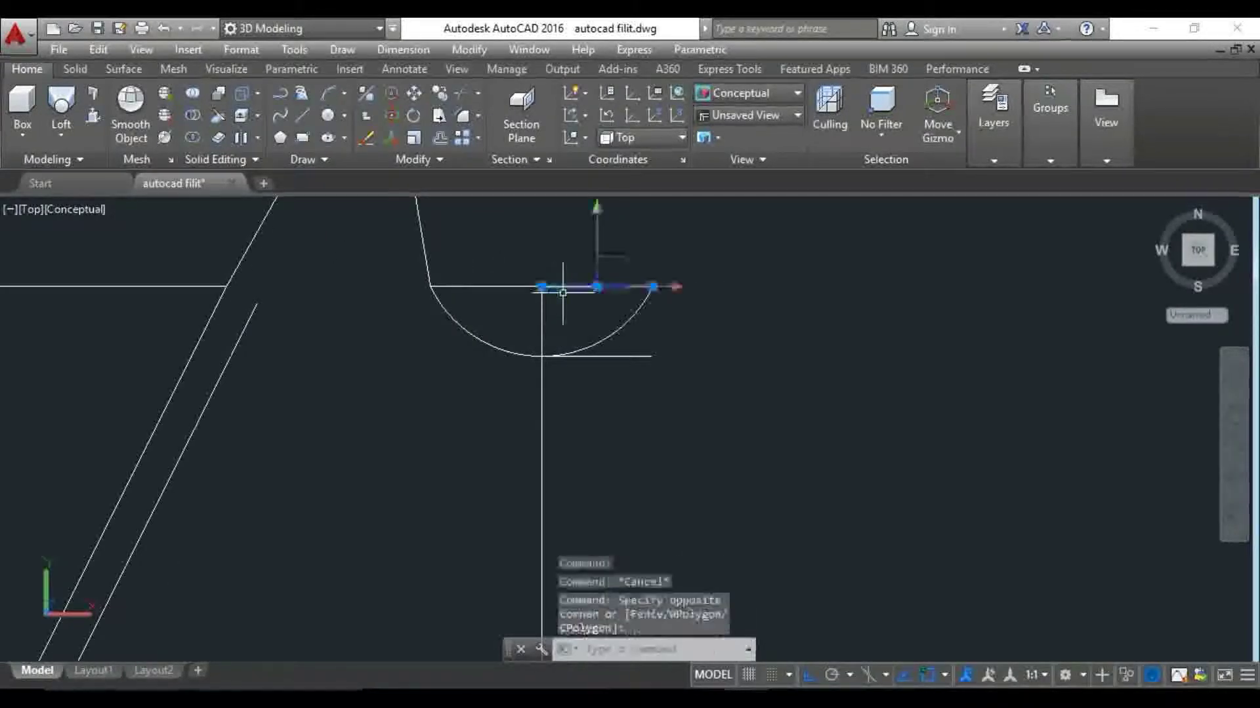
Trim the arc's extra end and erase the leftover horizontal line
{"action": "key", "text": "Return"}
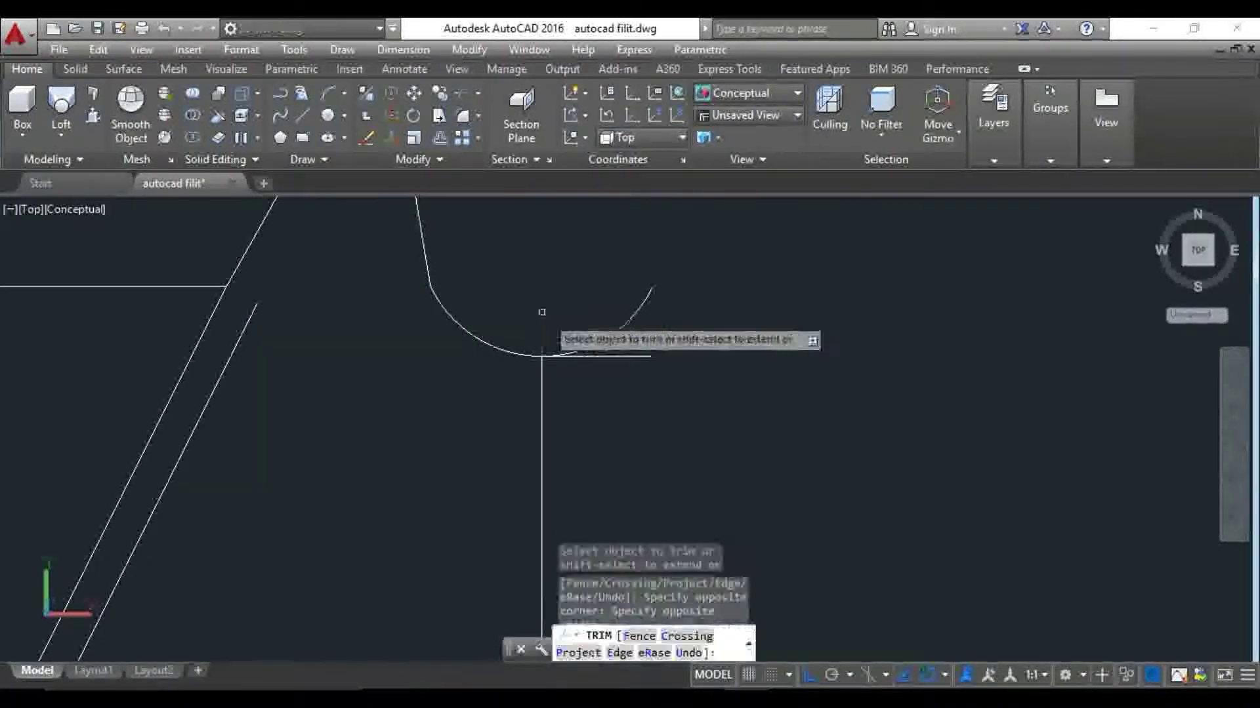
{"action": "key", "text": "Escape"}
{"action": "left_click", "coordinate": [545, 356]}
{"action": "key", "text": "Delete"}
{"action": "scroll", "coordinate": [518, 341], "scroll_direction": "down", "scroll_amount": 3}
{"action": "scroll", "coordinate": [496, 345], "scroll_direction": "down", "scroll_amount": 3}
{"action": "scroll", "coordinate": [497, 345], "scroll_direction": "up", "scroll_amount": 2}
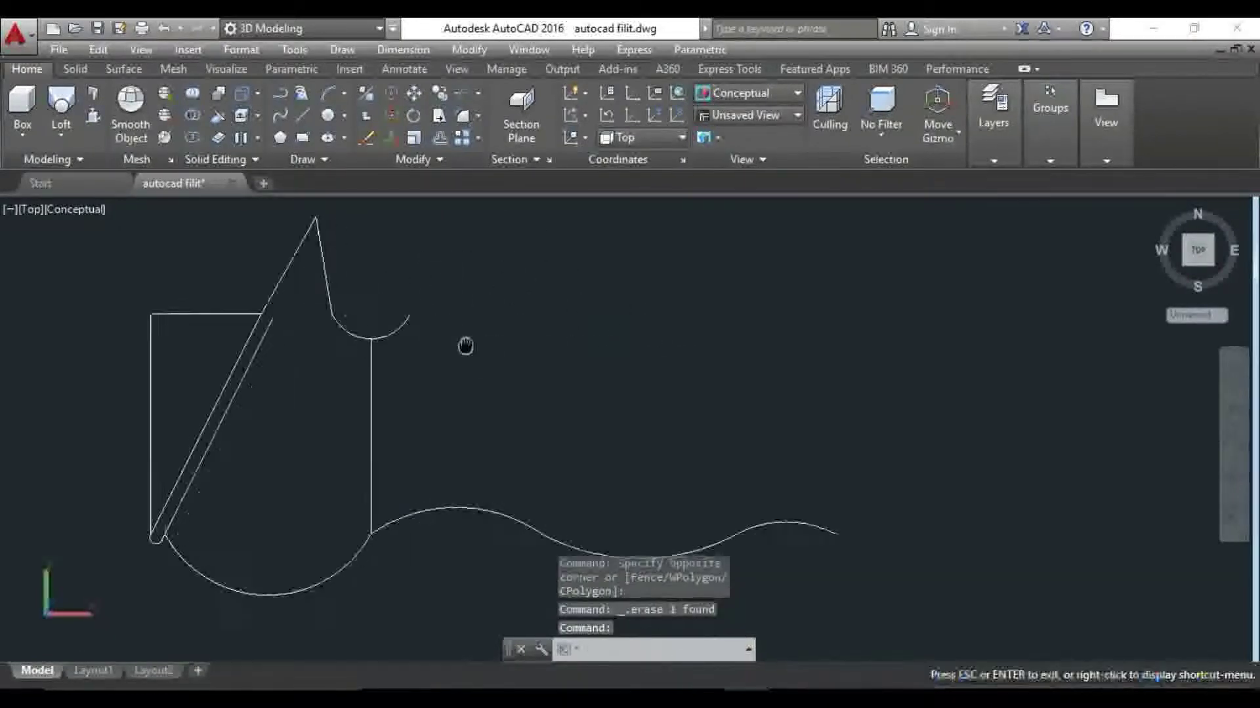
{"action": "middle_click_drag", "start_coordinate": [470, 340], "coordinate": [478, 355]}
{"action": "key", "text": "Escape"}
{"action": "scroll", "coordinate": [425, 345], "scroll_direction": "up", "scroll_amount": 3}
Draw a line from the arc's end rightward past the scoop
{"action": "left_click", "coordinate": [414, 348]}
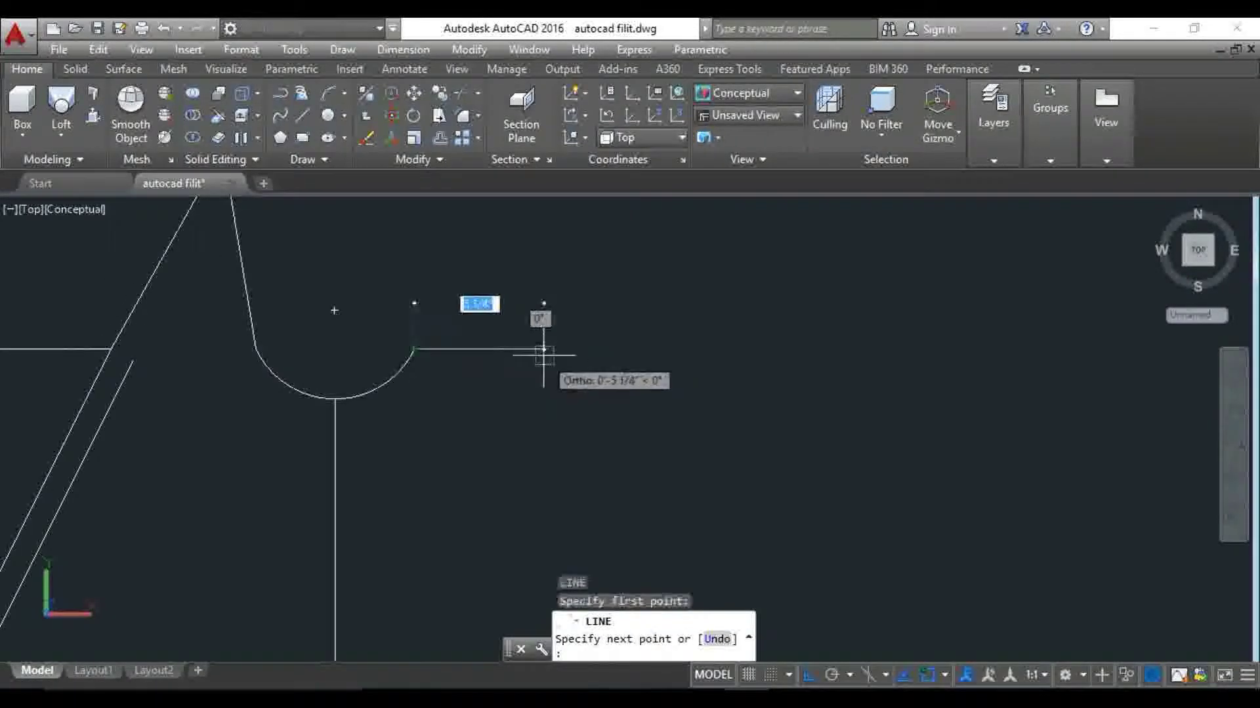
{"action": "scroll", "coordinate": [555, 354], "scroll_direction": "down", "scroll_amount": 3}
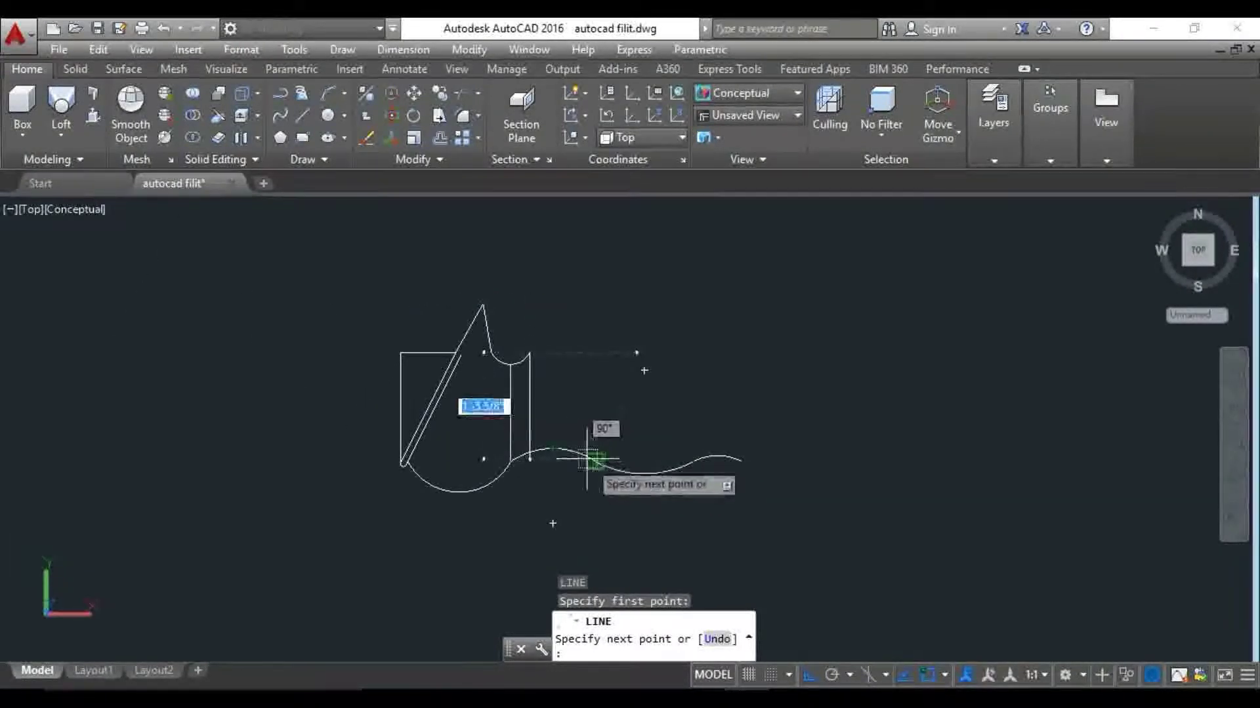
{"action": "left_click", "coordinate": [595, 352]}
{"action": "key", "text": "Return"}
{"action": "scroll", "coordinate": [594, 352], "scroll_direction": "up", "scroll_amount": 2}
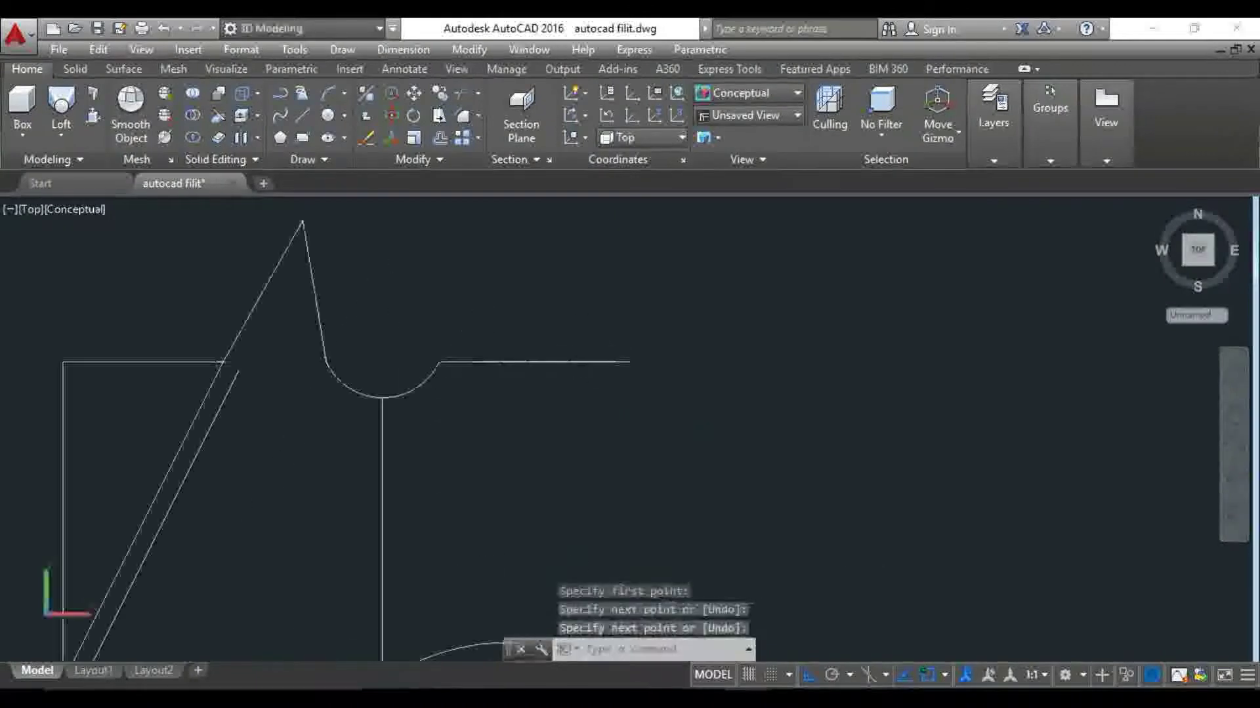
{"action": "scroll", "coordinate": [534, 360], "scroll_direction": "down", "scroll_amount": 1}
{"action": "mouse_move", "coordinate": [535, 360]}
{"action": "middle_mouse_down"}
{"action": "mouse_move", "coordinate": [518, 388]}
{"action": "mouse_move", "coordinate": [549, 352]}
{"action": "middle_mouse_up"}
{"action": "scroll", "coordinate": [548, 352], "scroll_direction": "up", "scroll_amount": 2}
Draw the long horizontal top edge from the scoop out above the wave's end
{"action": "key", "text": "Return"}
{"action": "left_click", "coordinate": [358, 307]}
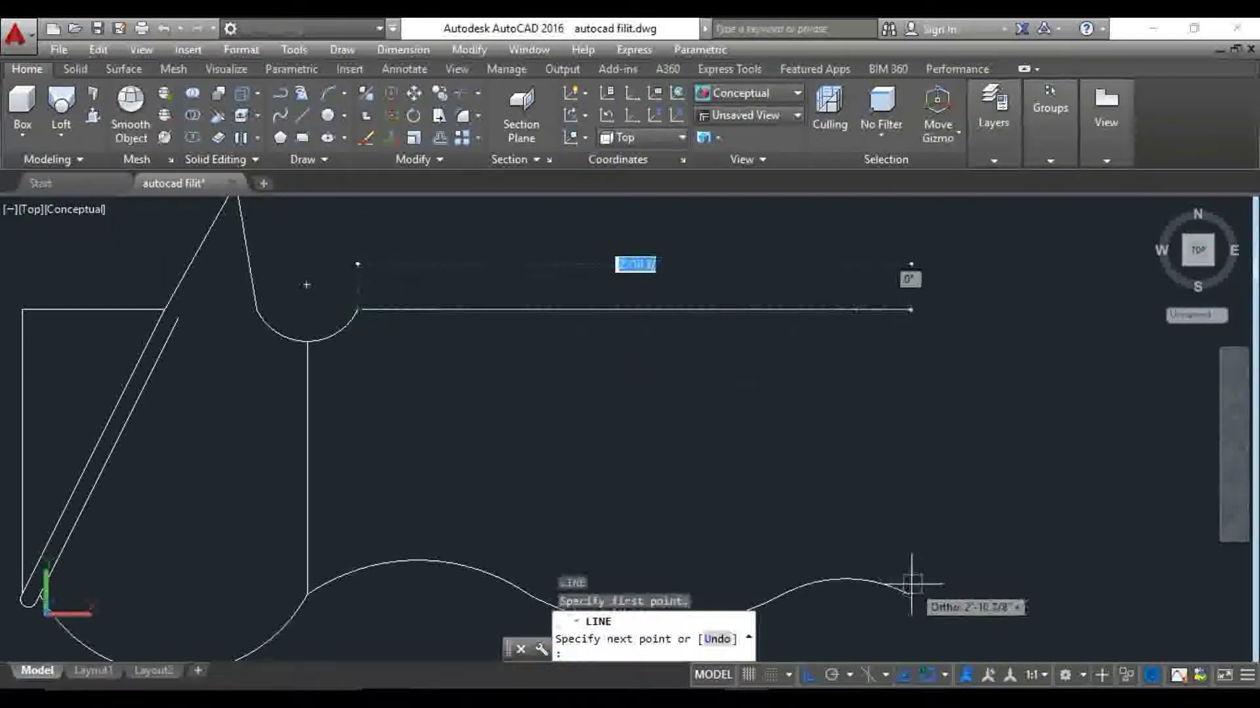
{"action": "left_click", "coordinate": [875, 311]}
{"action": "key", "text": "Return"}
{"action": "middle_click_drag", "start_coordinate": [874, 313], "coordinate": [770, 343]}
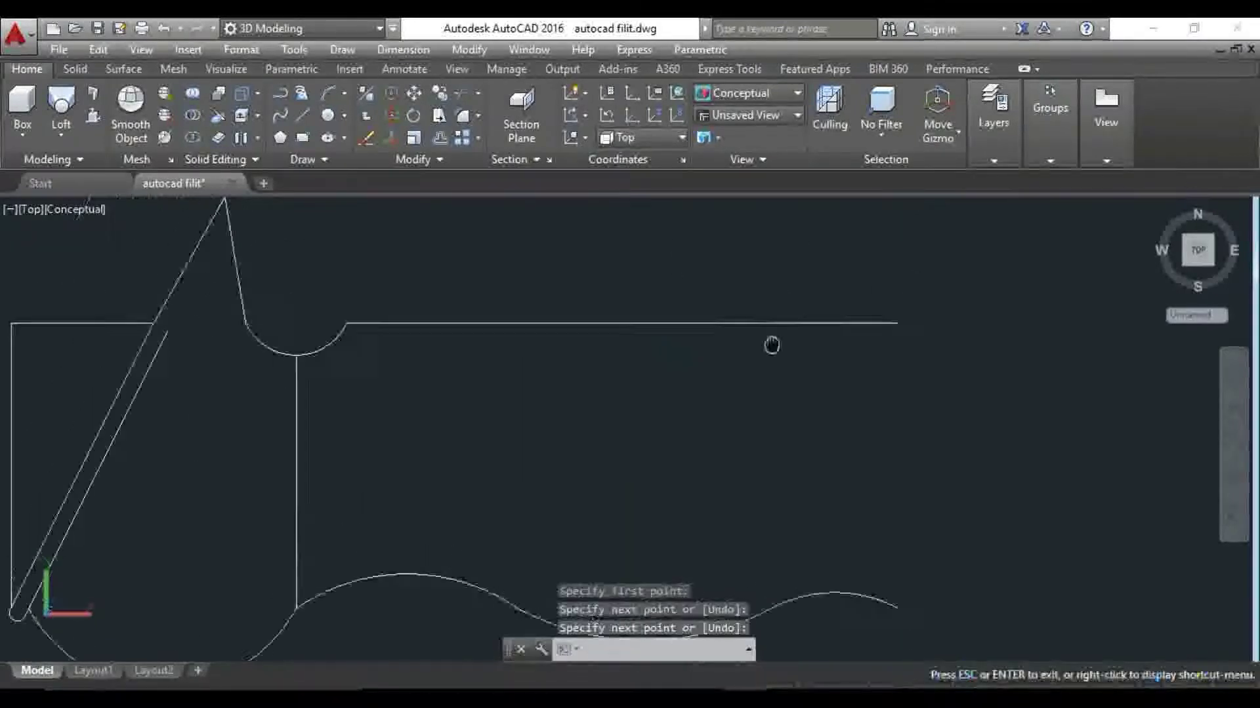
{"action": "scroll", "coordinate": [436, 332], "scroll_direction": "up", "scroll_amount": 3}
{"action": "middle_click_drag", "start_coordinate": [436, 332], "coordinate": [436, 356]}
{"action": "scroll", "coordinate": [456, 316], "scroll_direction": "down", "scroll_amount": 4}
{"action": "key", "text": "Return"}
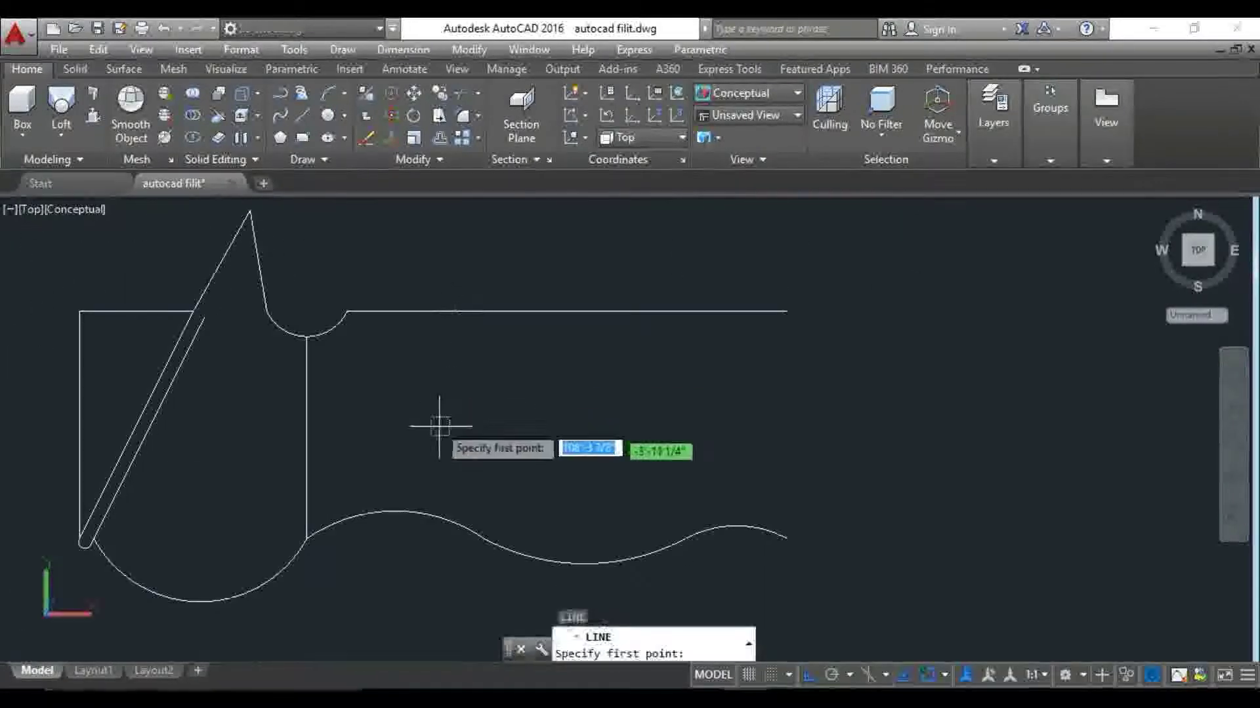
Draw a vertical line from the top edge down to the wavy curve and offset it twice rightward
{"action": "left_click", "coordinate": [347, 311]}
{"action": "left_click", "coordinate": [371, 563]}
{"action": "key", "text": "Return"}
{"action": "type", "text": "o"}
{"action": "key", "text": "Return"}
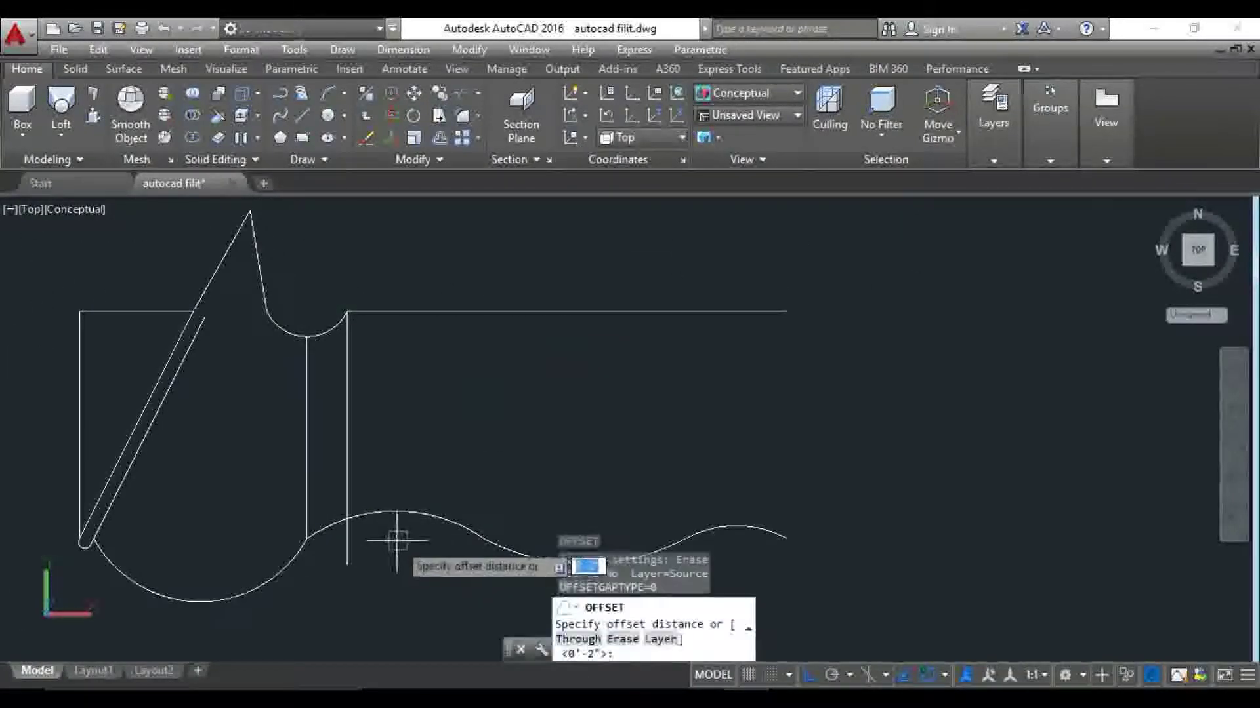
{"action": "type", "text": "3"}
{"action": "key", "text": "Return"}
{"action": "left_click", "coordinate": [347, 380]}
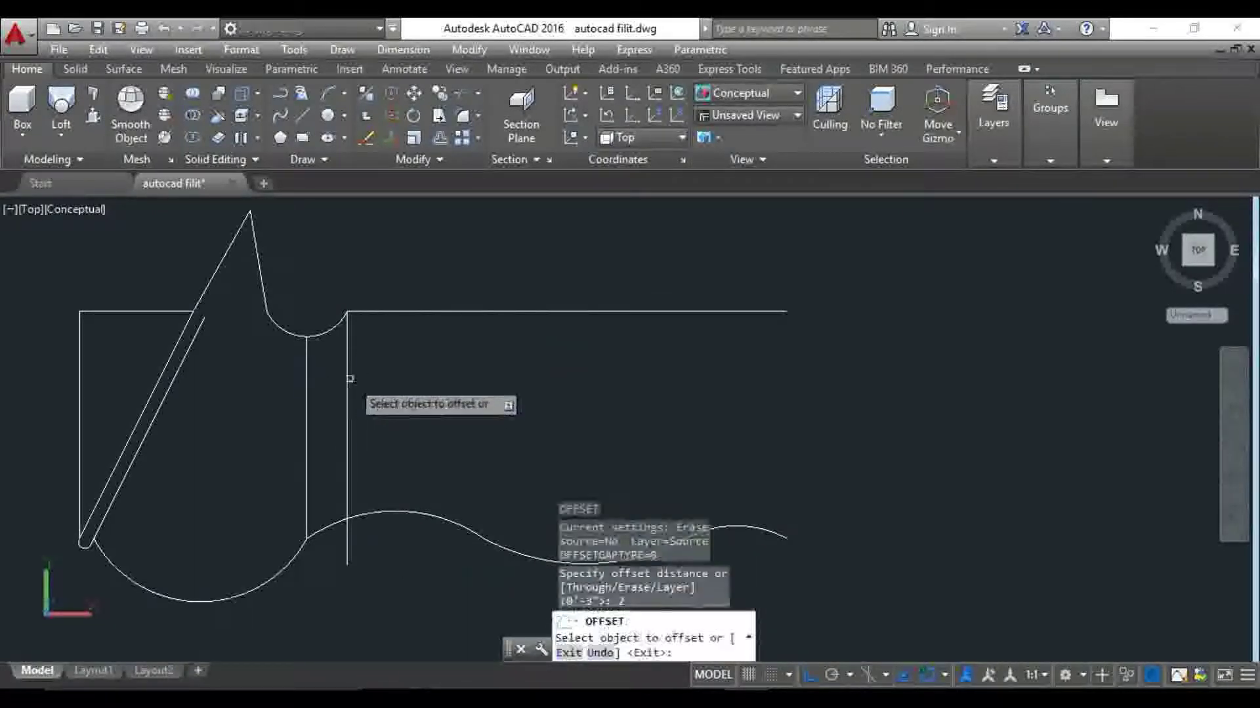
{"action": "left_click", "coordinate": [371, 368]}
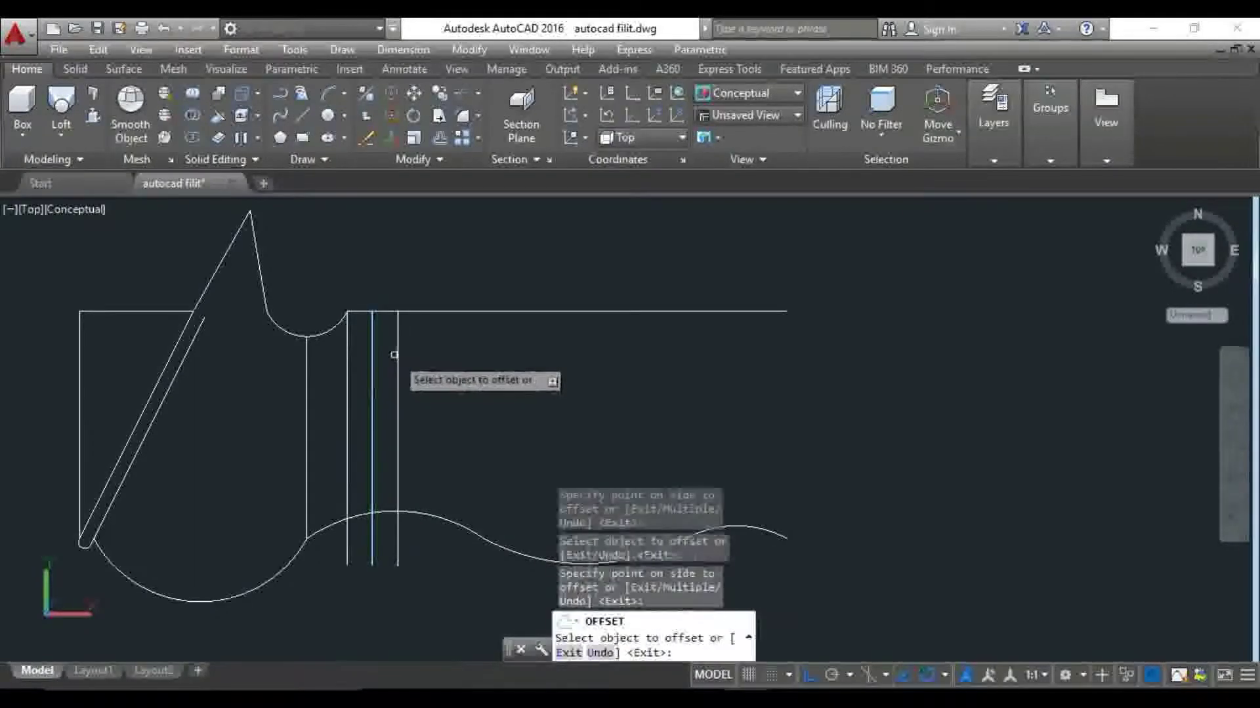
{"action": "key", "text": "Escape"}
{"action": "scroll", "coordinate": [318, 248], "scroll_direction": "up", "scroll_amount": 4}
Set a 2-unit offset distance and pick the long top edge
{"action": "type", "text": "o"}
{"action": "key", "text": "Return"}
{"action": "type", "text": "2"}
{"action": "key", "text": "Return"}
{"action": "left_click", "coordinate": [425, 401]}
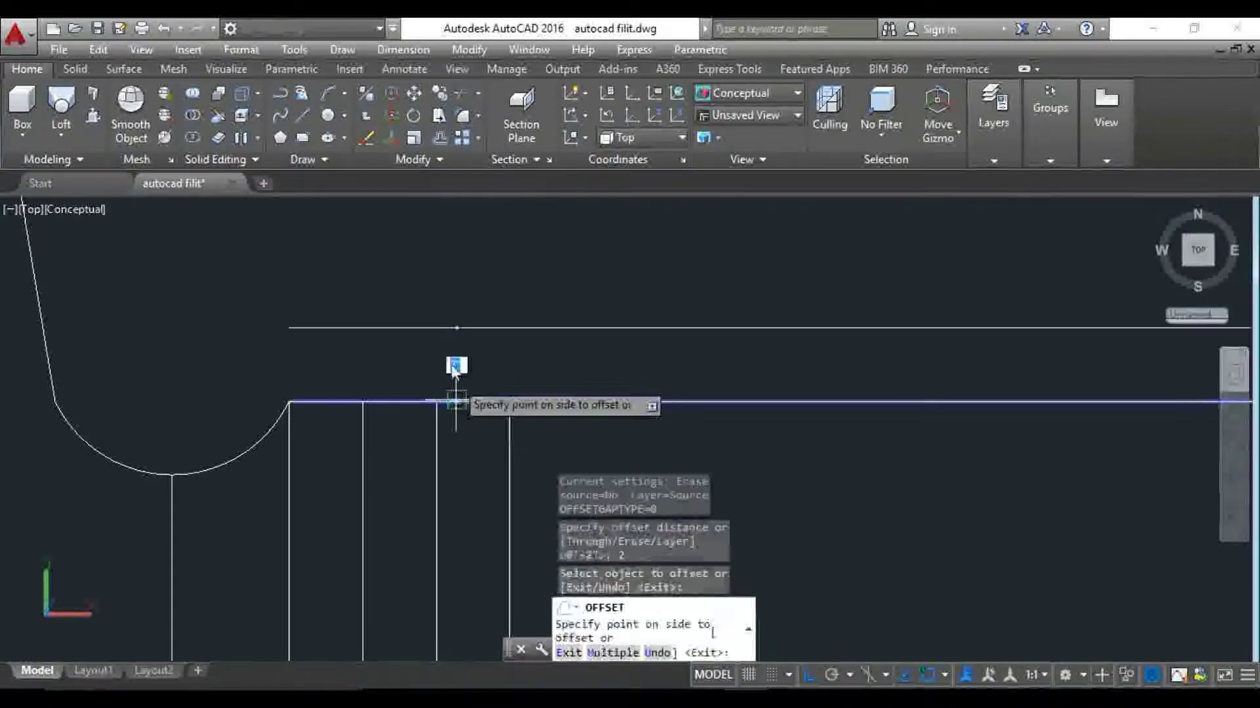
{"action": "key", "text": "Escape"}
{"action": "scroll", "coordinate": [450, 362], "scroll_direction": "down", "scroll_amount": 3}
{"action": "scroll", "coordinate": [397, 358], "scroll_direction": "up", "scroll_amount": 5}
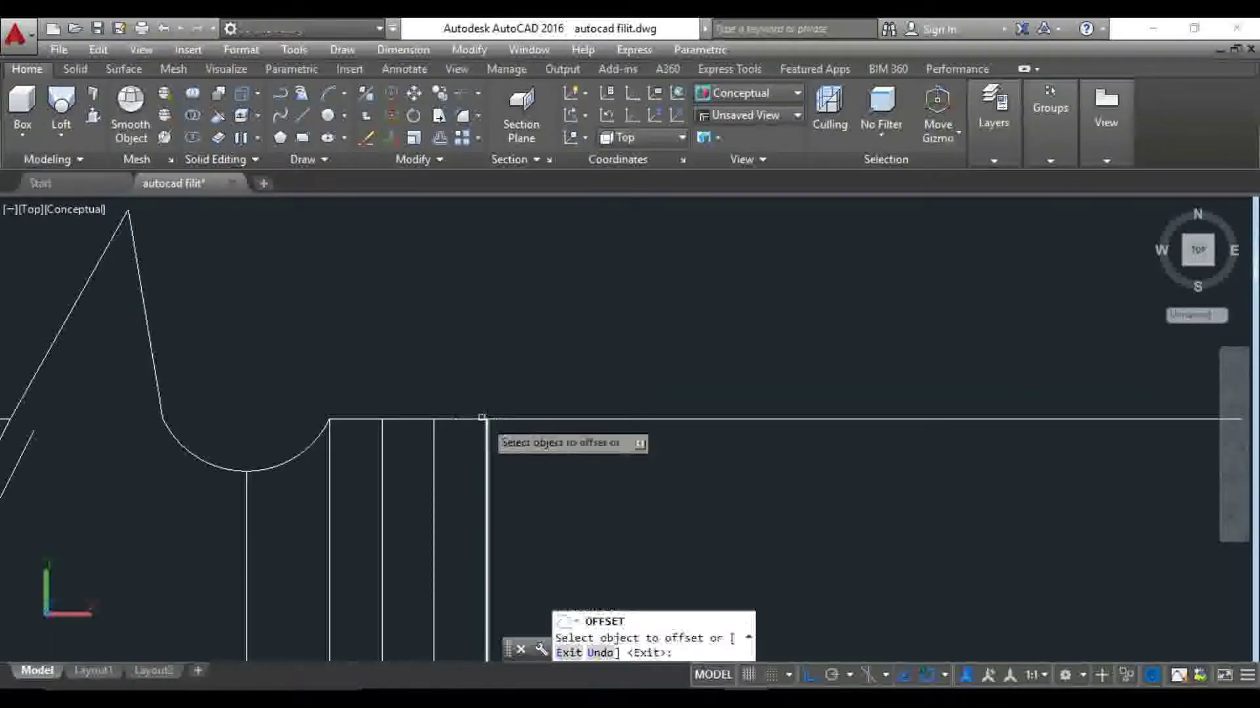
Trim the top horizontal line back to a short piece
{"action": "type", "text": "EX"}
{"action": "key", "text": "Return"}
{"action": "key", "text": "Escape"}
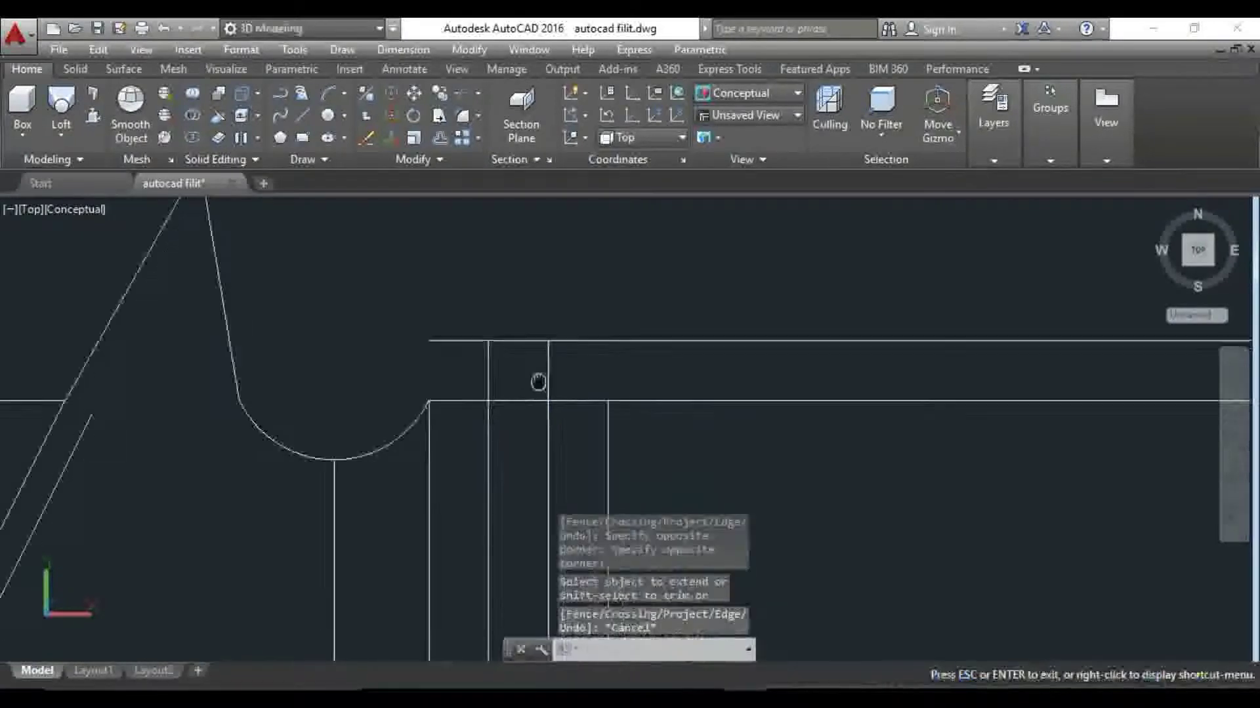
{"action": "middle_click_drag", "start_coordinate": [553, 384], "coordinate": [450, 350]}
{"action": "key", "text": "Return"}
{"action": "key", "text": "Return"}
{"action": "left_click", "coordinate": [492, 290]}
{"action": "left_click", "coordinate": [472, 335]}
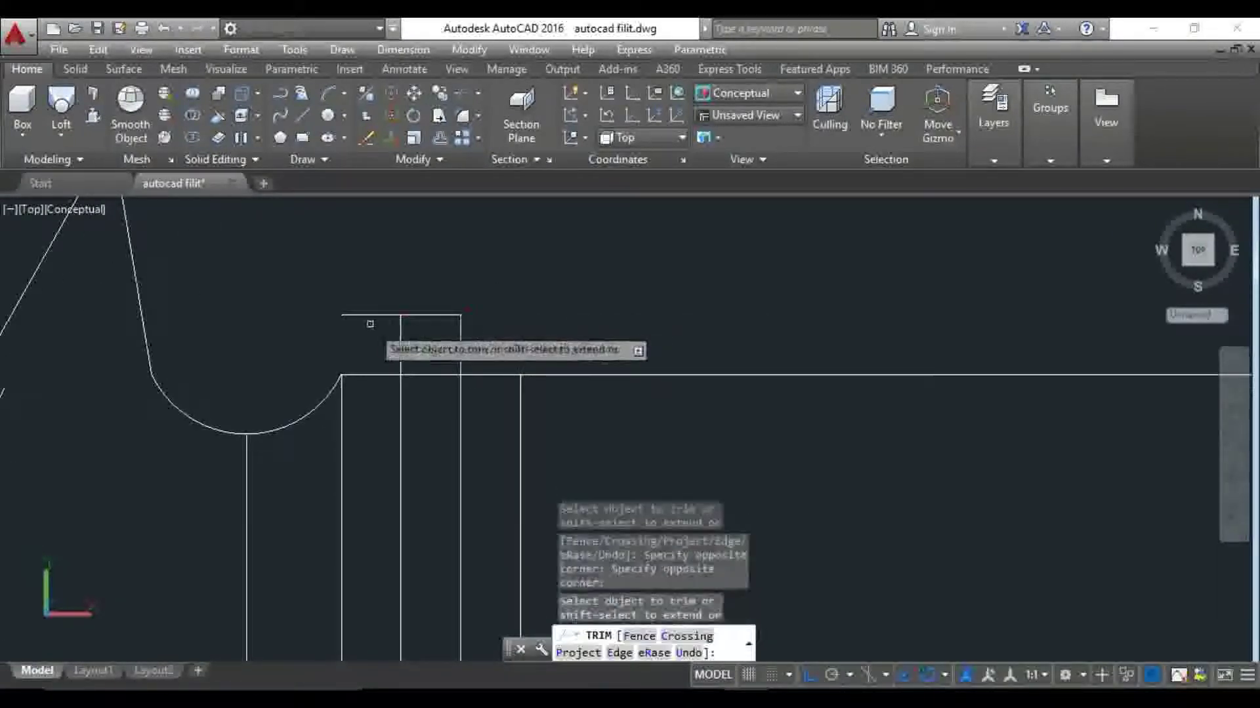
{"action": "left_click", "coordinate": [383, 313]}
Erase the short top segment with a crossing window
{"action": "type", "text": "l"}
{"action": "key", "text": "Return"}
{"action": "left_click", "coordinate": [411, 355]}
{"action": "key", "text": "Escape"}
{"action": "scroll", "coordinate": [423, 315], "scroll_direction": "up", "scroll_amount": 5}
{"action": "left_click_drag", "start_coordinate": [492, 337], "coordinate": [456, 253]}
{"action": "key", "text": "Delete"}
Trim the vertical lines above the baseline, leaving a small triangular tooth
{"action": "type", "text": "tr"}
{"action": "key", "text": "Return"}
{"action": "key", "text": "Return"}
{"action": "left_click_drag", "start_coordinate": [450, 331], "coordinate": [351, 345]}
{"action": "scroll", "coordinate": [512, 353], "scroll_direction": "down", "scroll_amount": 3}
{"action": "middle_click_drag", "start_coordinate": [394, 341], "coordinate": [513, 353]}
{"action": "scroll", "coordinate": [558, 361], "scroll_direction": "down", "scroll_amount": 3}
{"action": "middle_click_drag", "start_coordinate": [599, 365], "coordinate": [492, 406]}
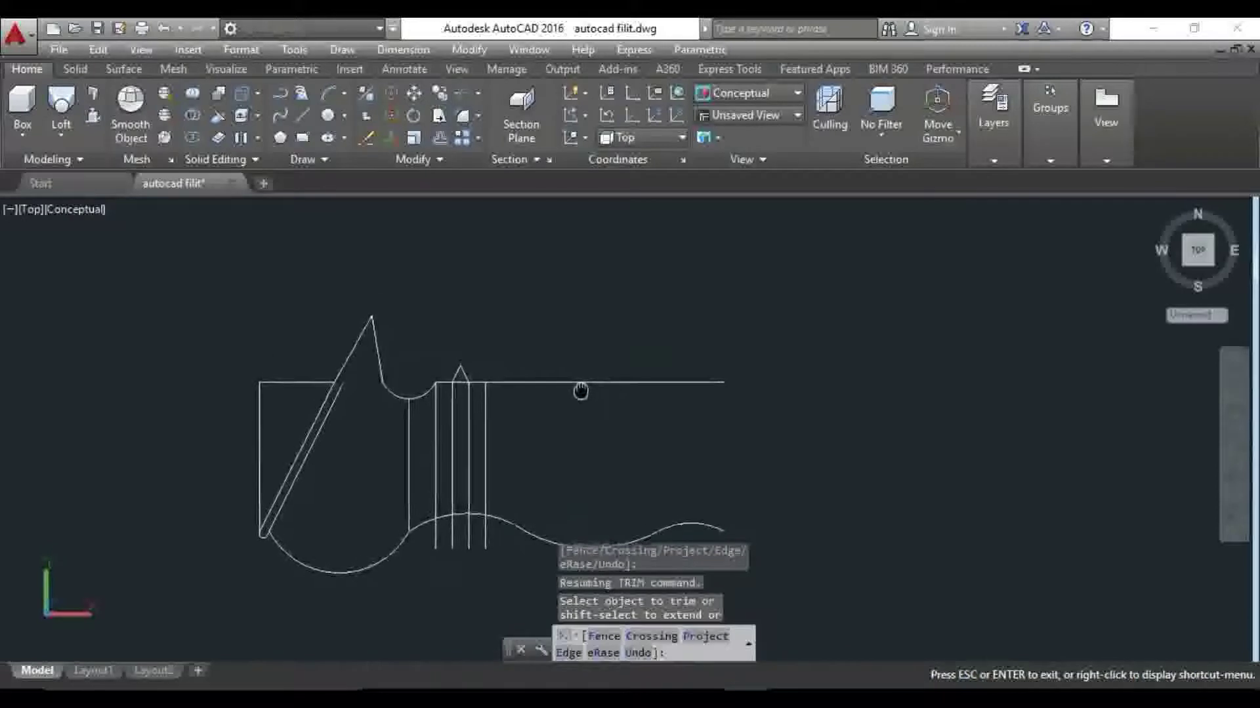
{"action": "scroll", "coordinate": [493, 406], "scroll_direction": "up", "scroll_amount": 3}
{"action": "key", "text": "Escape"}
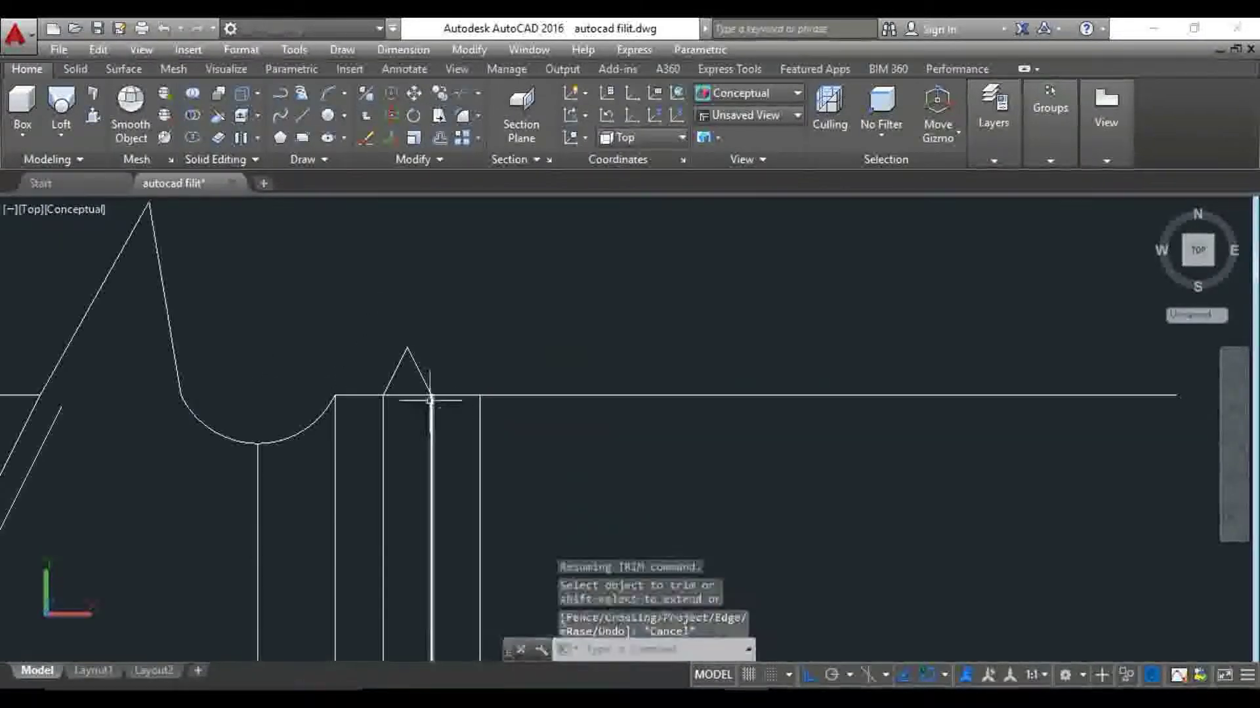
{"action": "scroll", "coordinate": [492, 414], "scroll_direction": "up", "scroll_amount": 3}
Start copying the triangular tooth rightward with COPY
{"action": "type", "text": "co"}
{"action": "key", "text": "Return"}
{"action": "scroll", "coordinate": [492, 407], "scroll_direction": "up", "scroll_amount": 1}
Copy the triangle to the right along the top edge as a second tooth
{"action": "left_click", "coordinate": [470, 387]}
{"action": "left_click", "coordinate": [332, 315]}
{"action": "key", "text": "Return"}
{"action": "left_click", "coordinate": [332, 398]}
{"action": "left_click", "coordinate": [614, 399]}
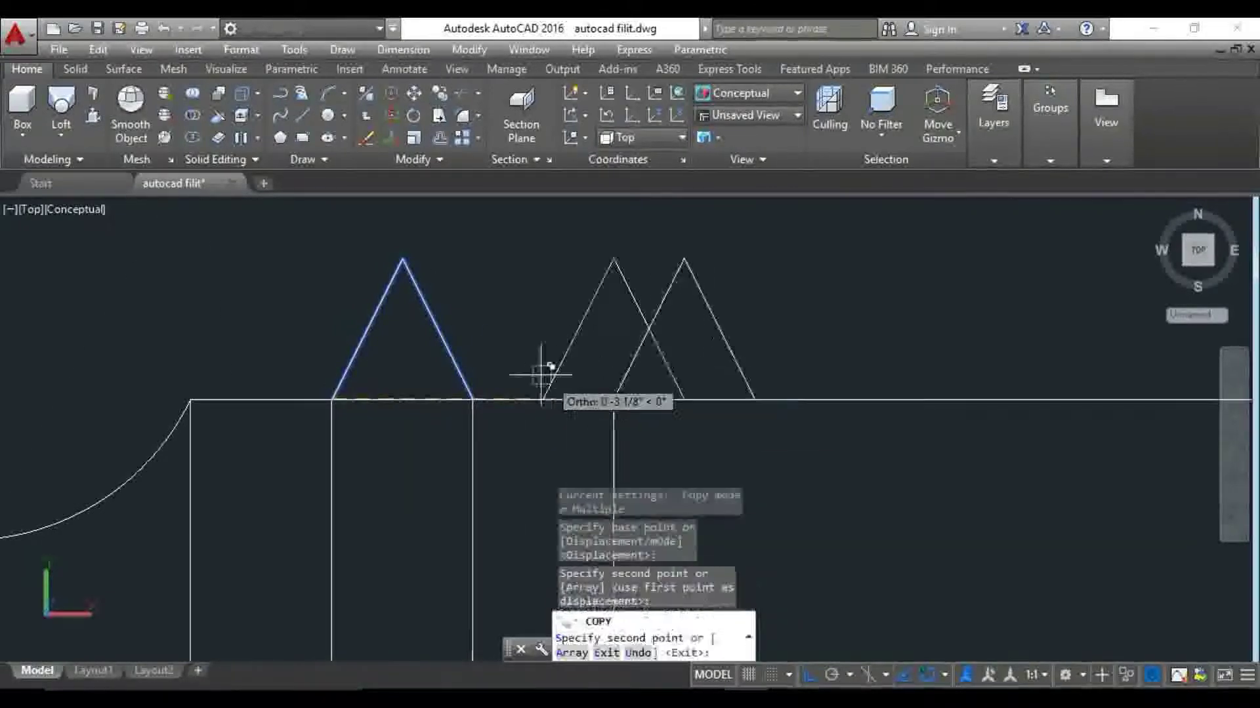
{"action": "key", "text": "Escape"}
Erase the four vertical helper lines with a crossing window
{"action": "scroll", "coordinate": [531, 366], "scroll_direction": "down", "scroll_amount": 5}
{"action": "scroll", "coordinate": [532, 377], "scroll_direction": "up", "scroll_amount": 1}
{"action": "left_click_drag", "start_coordinate": [460, 411], "coordinate": [476, 420]}
{"action": "key", "text": "Escape"}
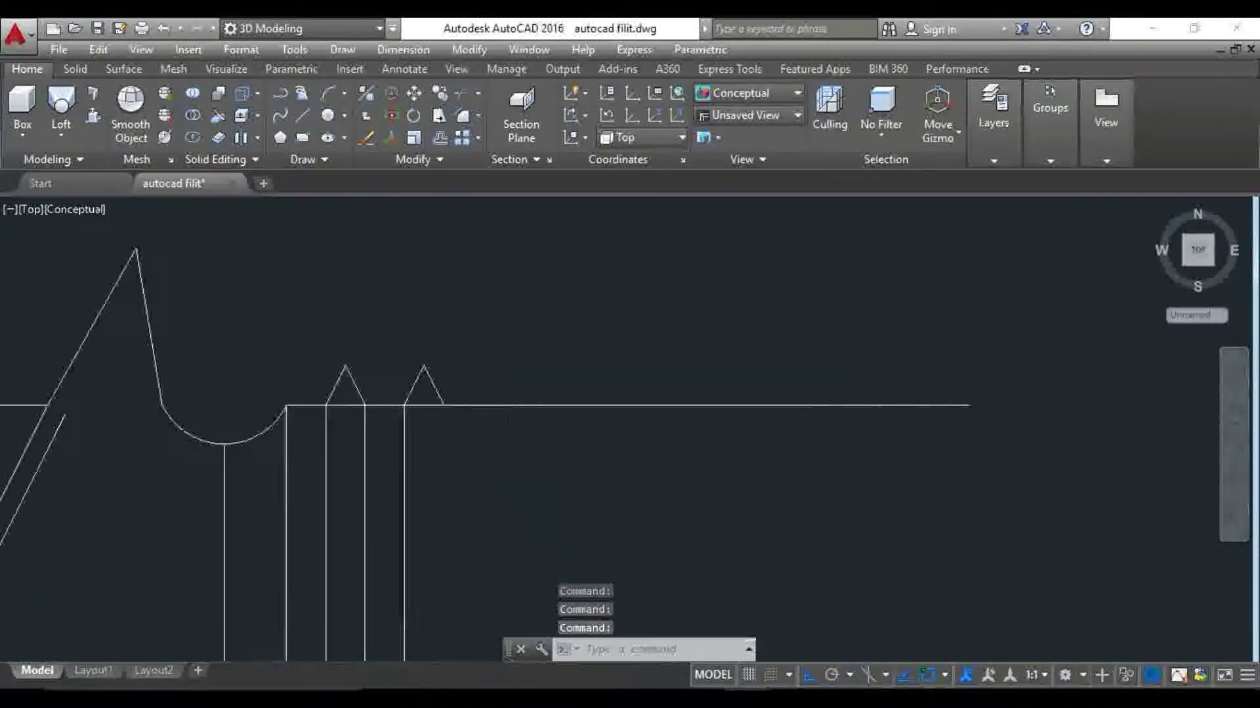
{"action": "scroll", "coordinate": [486, 374], "scroll_direction": "down", "scroll_amount": 2}
{"action": "left_click", "coordinate": [379, 381]}
{"action": "left_click", "coordinate": [289, 406]}
{"action": "key", "text": "Delete"}
Copy the triangle once more to form the third tooth along the top edge
{"action": "middle_click_drag", "start_coordinate": [403, 369], "coordinate": [415, 389]}
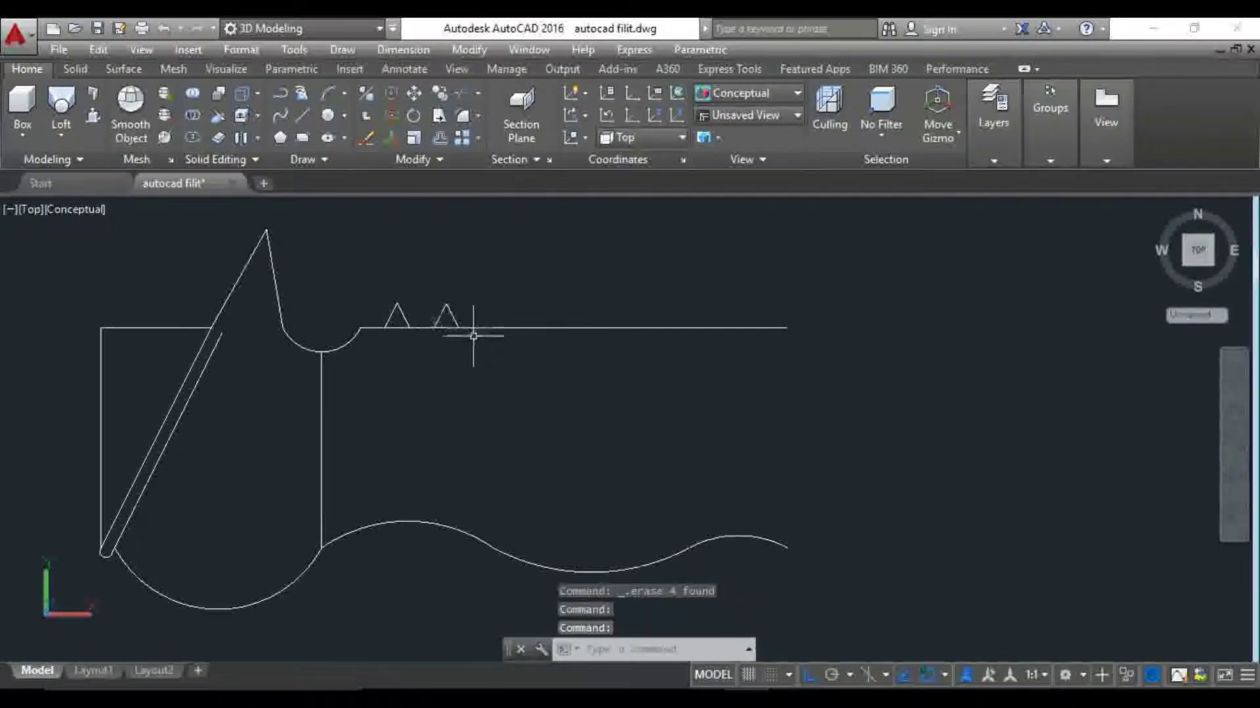
{"action": "scroll", "coordinate": [459, 360], "scroll_direction": "up", "scroll_amount": 2}
{"action": "scroll", "coordinate": [439, 356], "scroll_direction": "up", "scroll_amount": 2}
{"action": "type", "text": "co"}
{"action": "key", "text": "Return"}
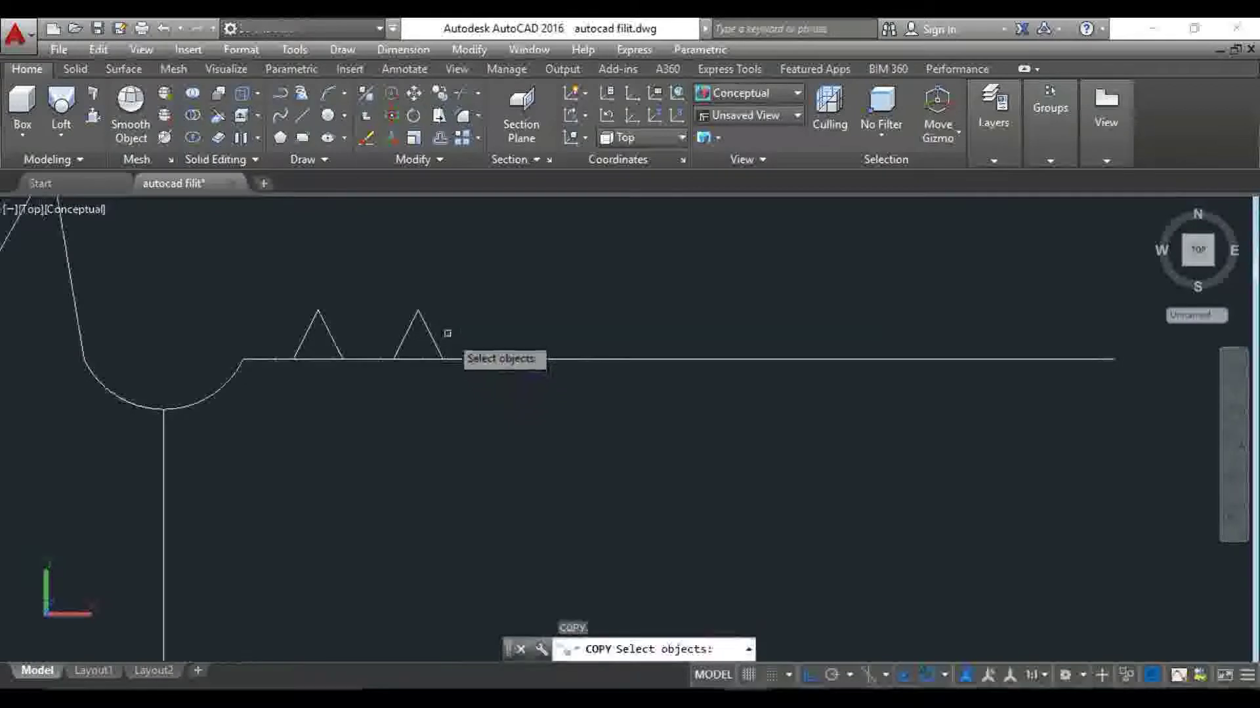
{"action": "left_click", "coordinate": [360, 360]}
{"action": "left_click", "coordinate": [443, 358]}
{"action": "scroll", "coordinate": [456, 391], "scroll_direction": "down", "scroll_amount": 2}
{"action": "key", "text": "Escape"}
{"action": "key", "text": "Escape"}
{"action": "scroll", "coordinate": [387, 370], "scroll_direction": "up", "scroll_amount": 7}
{"action": "scroll", "coordinate": [386, 370], "scroll_direction": "down", "scroll_amount": 3}
{"action": "mouse_move", "coordinate": [464, 394]}
{"action": "middle_mouse_down"}
{"action": "mouse_move", "coordinate": [551, 346]}
{"action": "mouse_move", "coordinate": [547, 378]}
{"action": "mouse_move", "coordinate": [450, 343]}
{"action": "middle_mouse_up"}
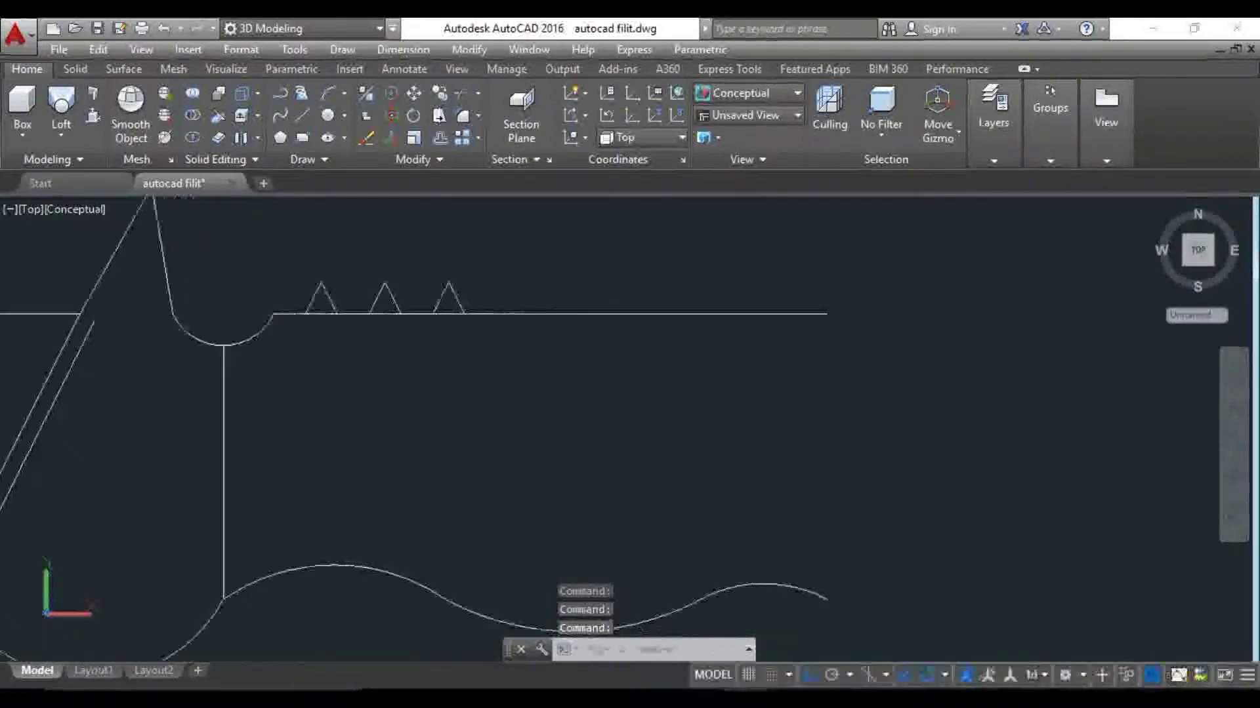
{"action": "scroll", "coordinate": [919, 472], "scroll_direction": "down", "scroll_amount": 2}
{"action": "middle_click_drag", "start_coordinate": [818, 450], "coordinate": [731, 469]}
{"action": "middle_click_drag", "start_coordinate": [591, 450], "coordinate": [666, 448]}
Erase the leftover rectangle's top and left lines from the grip
{"action": "left_click", "coordinate": [321, 399]}
{"action": "left_click", "coordinate": [300, 366]}
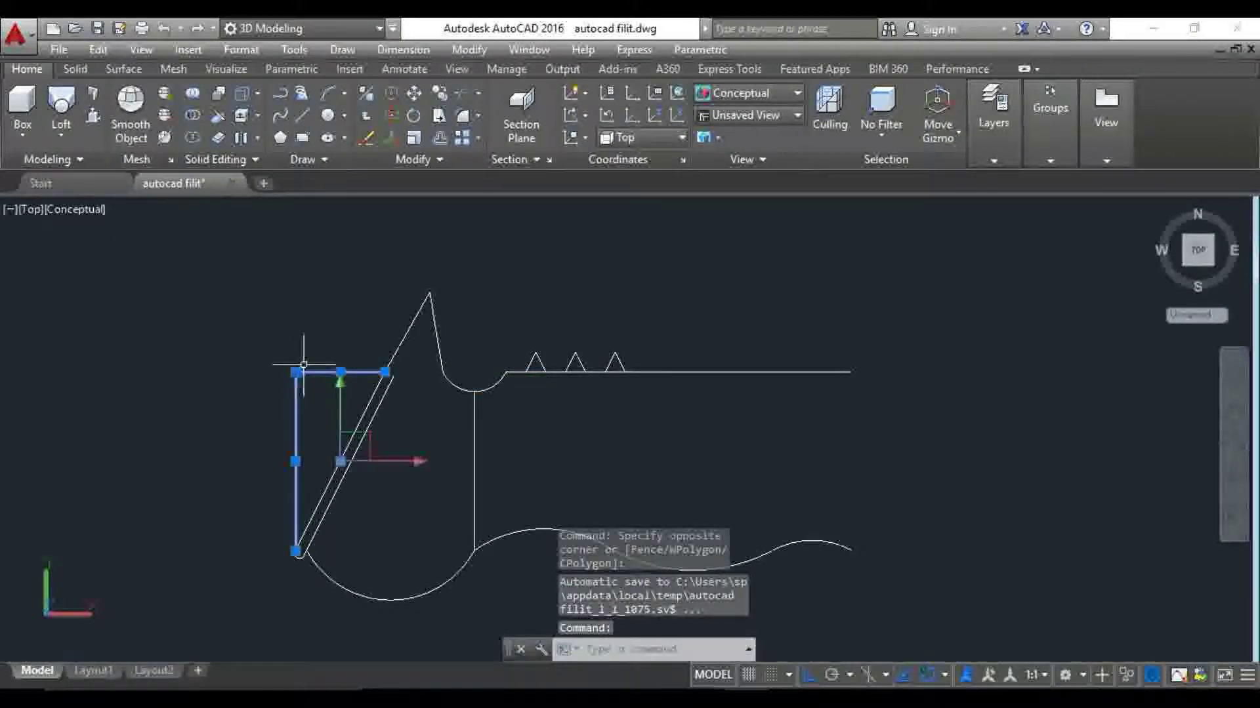
{"action": "key", "text": "Delete"}
{"action": "scroll", "coordinate": [329, 472], "scroll_direction": "up", "scroll_amount": 2}
Trim the inner slot line and remove the vertical slot line
{"action": "type", "text": "tr"}
{"action": "key", "text": "Return"}
{"action": "key", "text": "Return"}
{"action": "left_click", "coordinate": [374, 450]}
{"action": "left_click", "coordinate": [355, 427]}
{"action": "key", "text": "Escape"}
{"action": "scroll", "coordinate": [443, 449], "scroll_direction": "down", "scroll_amount": 4}
{"action": "left_click", "coordinate": [473, 437]}
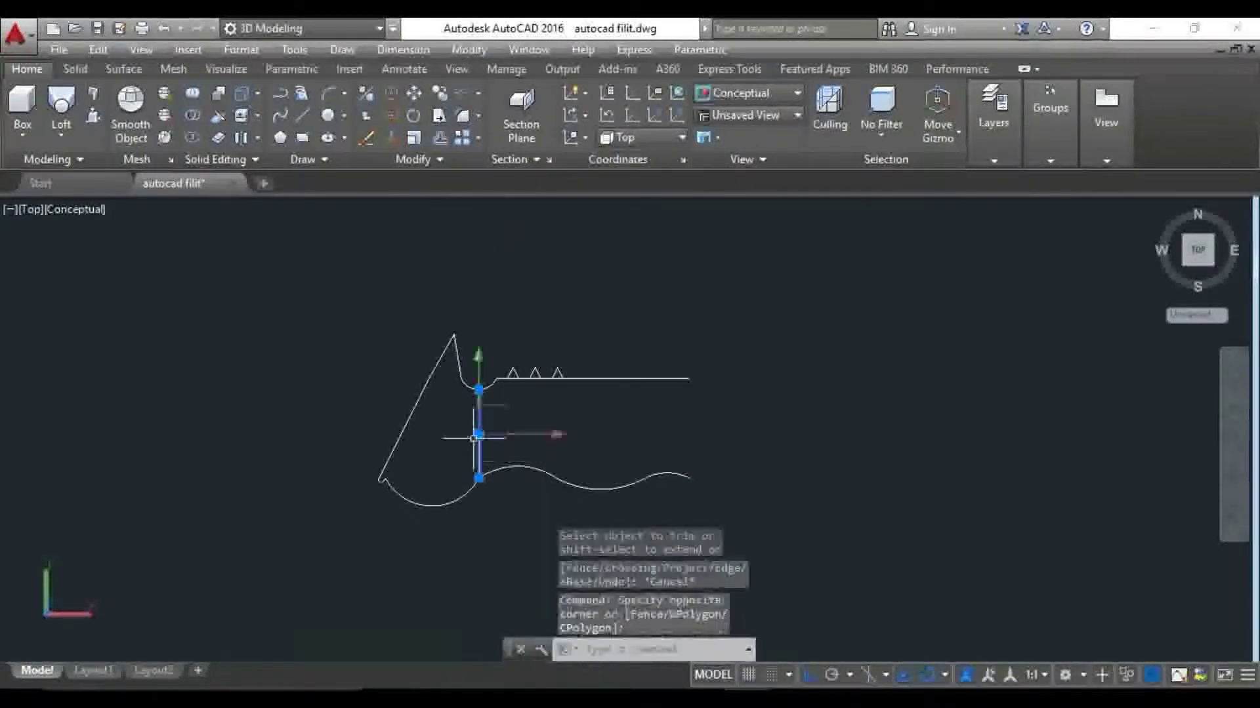
Offset the long top edge downward to create the barrel's parallel line
{"action": "scroll", "coordinate": [479, 479], "scroll_direction": "up", "scroll_amount": 2}
{"action": "middle_click_drag", "start_coordinate": [486, 445], "coordinate": [411, 481]}
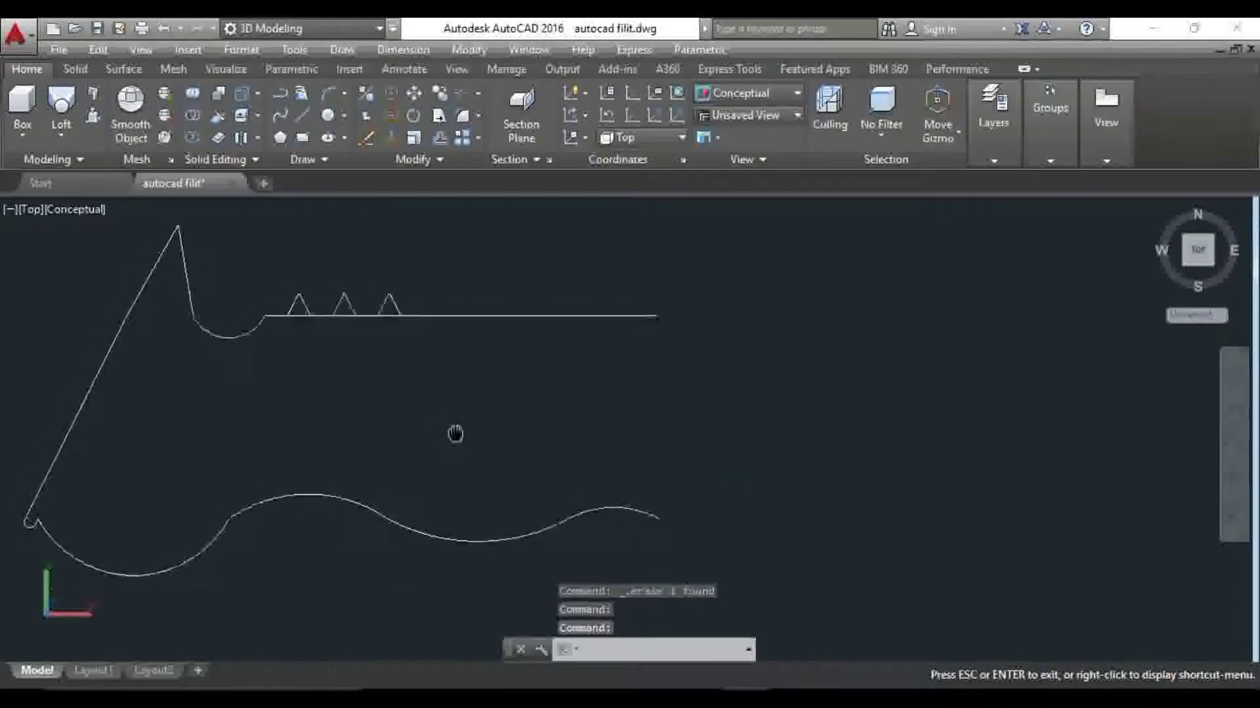
{"action": "middle_click_drag", "start_coordinate": [487, 452], "coordinate": [459, 465]}
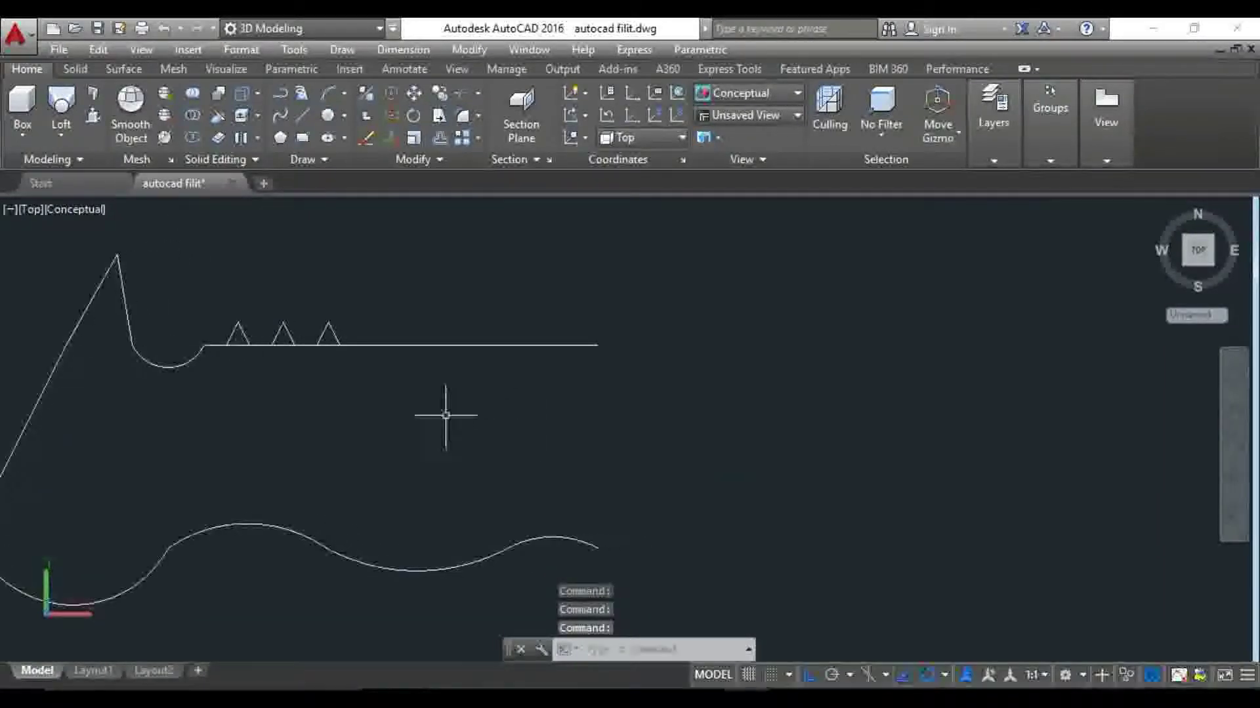
{"action": "left_click", "coordinate": [571, 357]}
{"action": "middle_click_drag", "start_coordinate": [571, 357], "coordinate": [575, 313]}
{"action": "key", "text": "Escape"}
{"action": "scroll", "coordinate": [658, 368], "scroll_direction": "up", "scroll_amount": 2}
{"action": "middle_click_drag", "start_coordinate": [601, 360], "coordinate": [582, 371]}
{"action": "mouse_move", "coordinate": [608, 444]}
{"action": "middle_mouse_down"}
{"action": "mouse_move", "coordinate": [508, 449]}
{"action": "mouse_move", "coordinate": [480, 428]}
{"action": "mouse_move", "coordinate": [531, 410]}
{"action": "middle_mouse_up"}
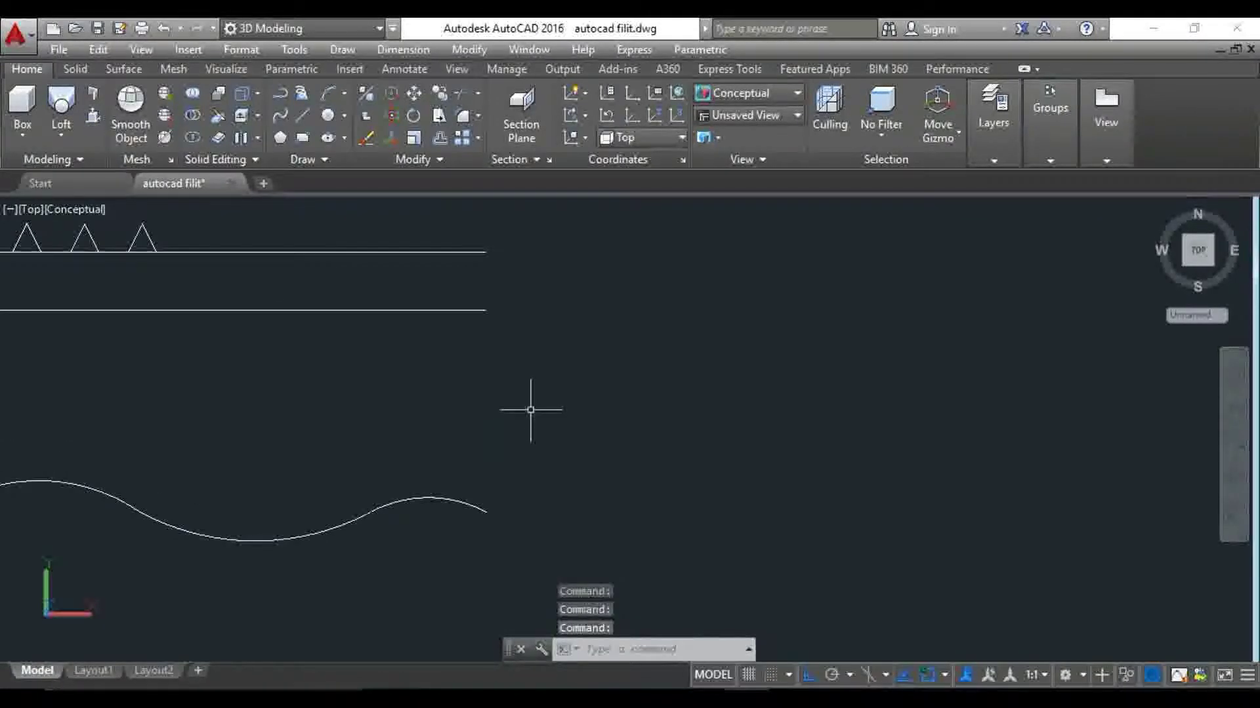
Offset the bar's right edge 8 units to the right
{"action": "type", "text": "o"}
{"action": "key", "text": "Return"}
{"action": "left_click", "coordinate": [485, 262]}
{"action": "left_click", "coordinate": [558, 289]}
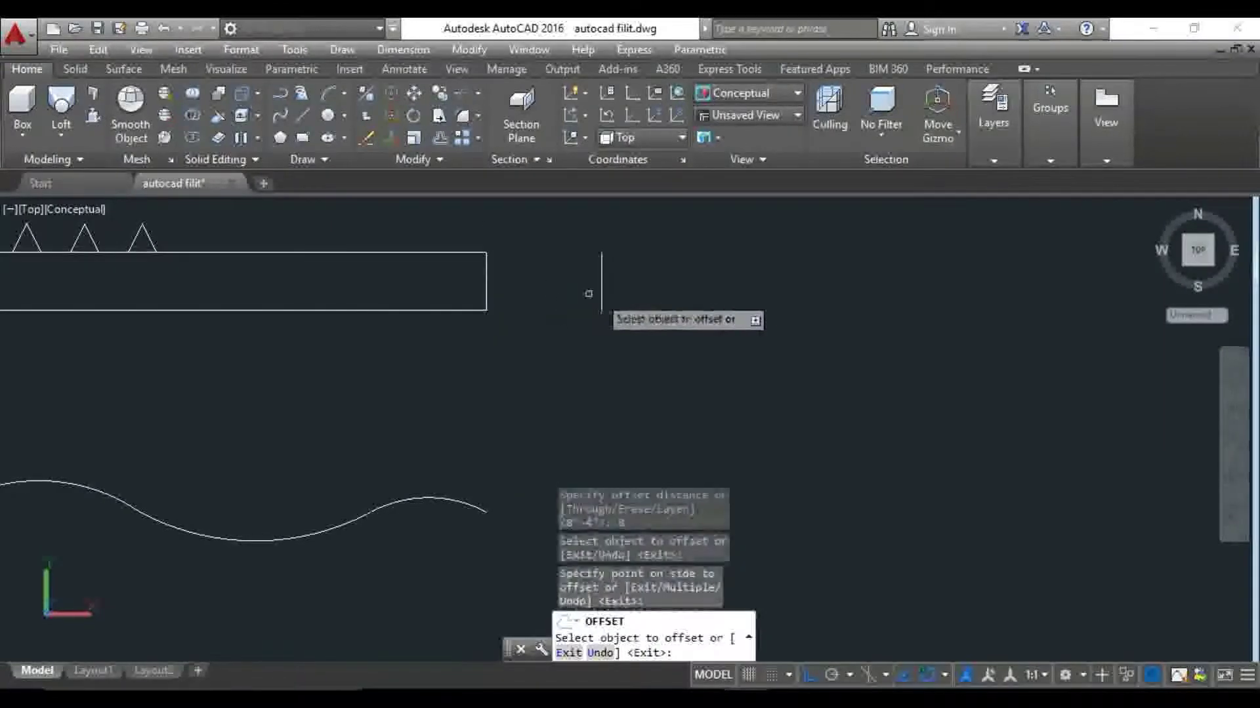
{"action": "scroll", "coordinate": [602, 275], "scroll_direction": "down", "scroll_amount": 2}
{"action": "middle_click_drag", "start_coordinate": [603, 352], "coordinate": [562, 402]}
{"action": "key", "text": "Escape"}
Draw a slanted line from the wavy curve's end to the new vertical line's bottom
{"action": "type", "text": "l"}
{"action": "key", "text": "Return"}
{"action": "left_click", "coordinate": [460, 481]}
{"action": "left_click", "coordinate": [552, 323]}
{"action": "key", "text": "Escape"}
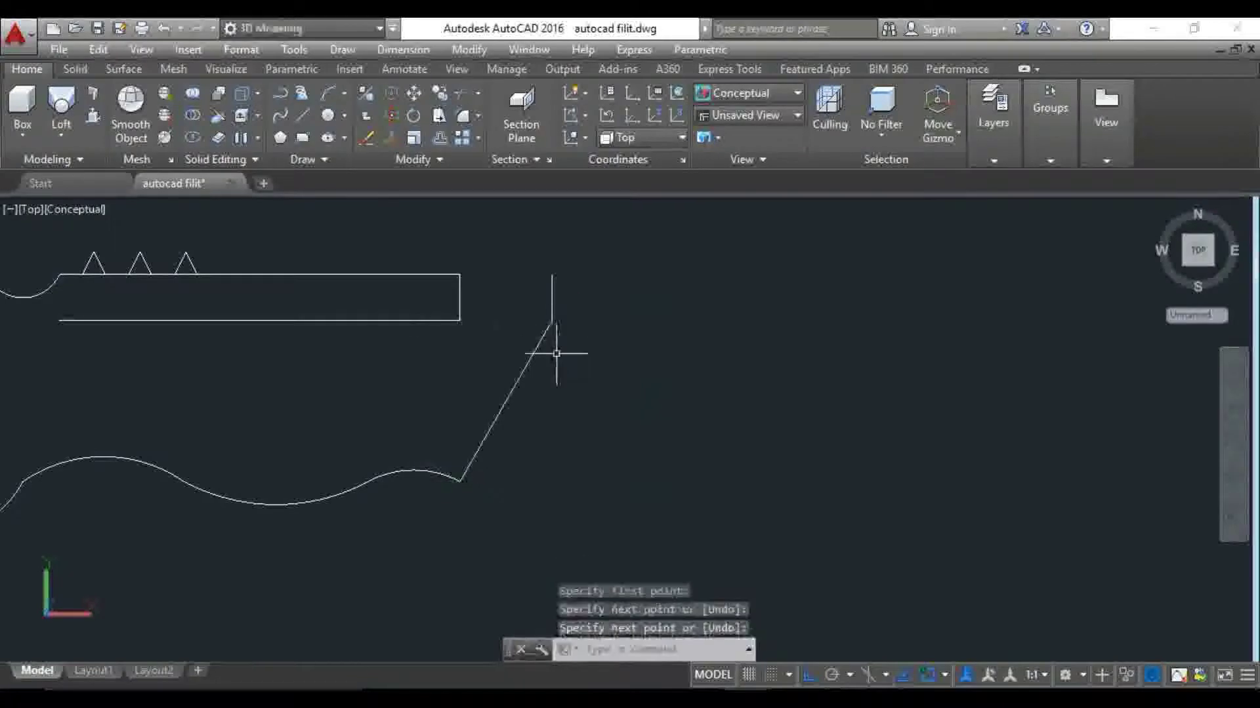
Offset the slanted line, erase the middle copy, and arc up to the right line's top
{"action": "key", "text": "Return"}
{"action": "left_click", "coordinate": [521, 371]}
{"action": "left_click", "coordinate": [504, 349]}
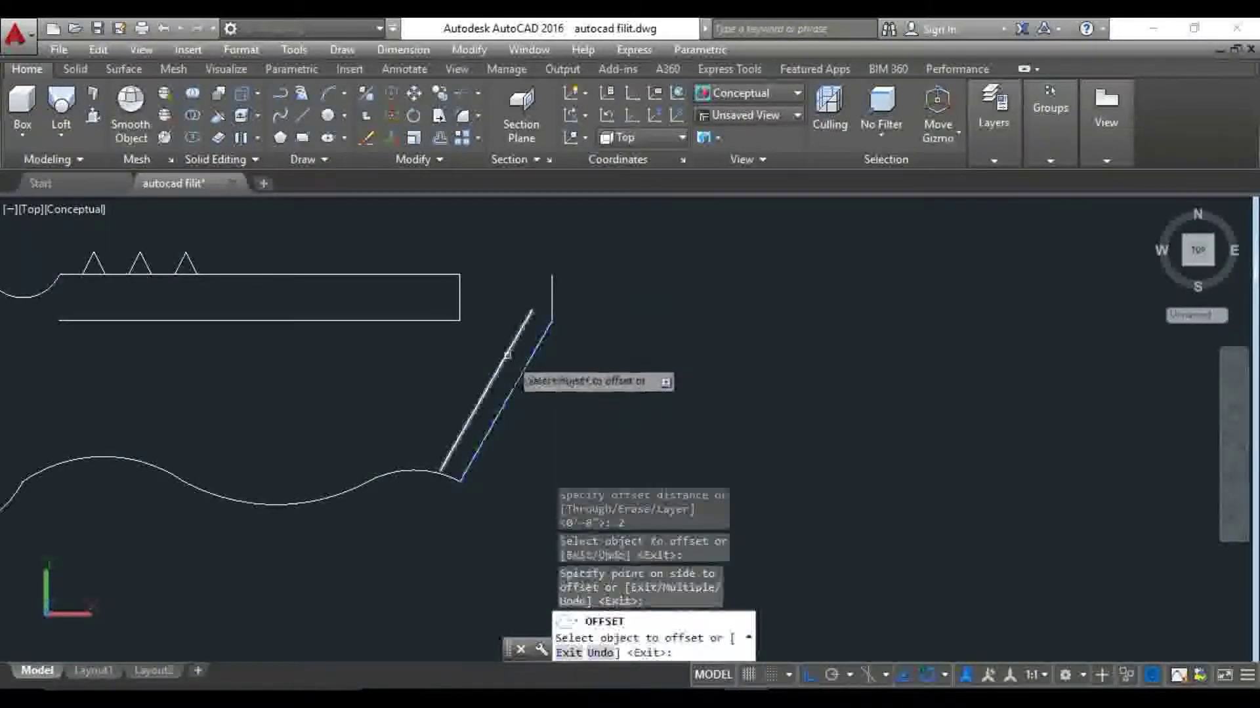
{"action": "scroll", "coordinate": [511, 372], "scroll_direction": "up", "scroll_amount": 2}
{"action": "left_click", "coordinate": [496, 352]}
{"action": "key", "text": "Delete"}
{"action": "type", "text": "a"}
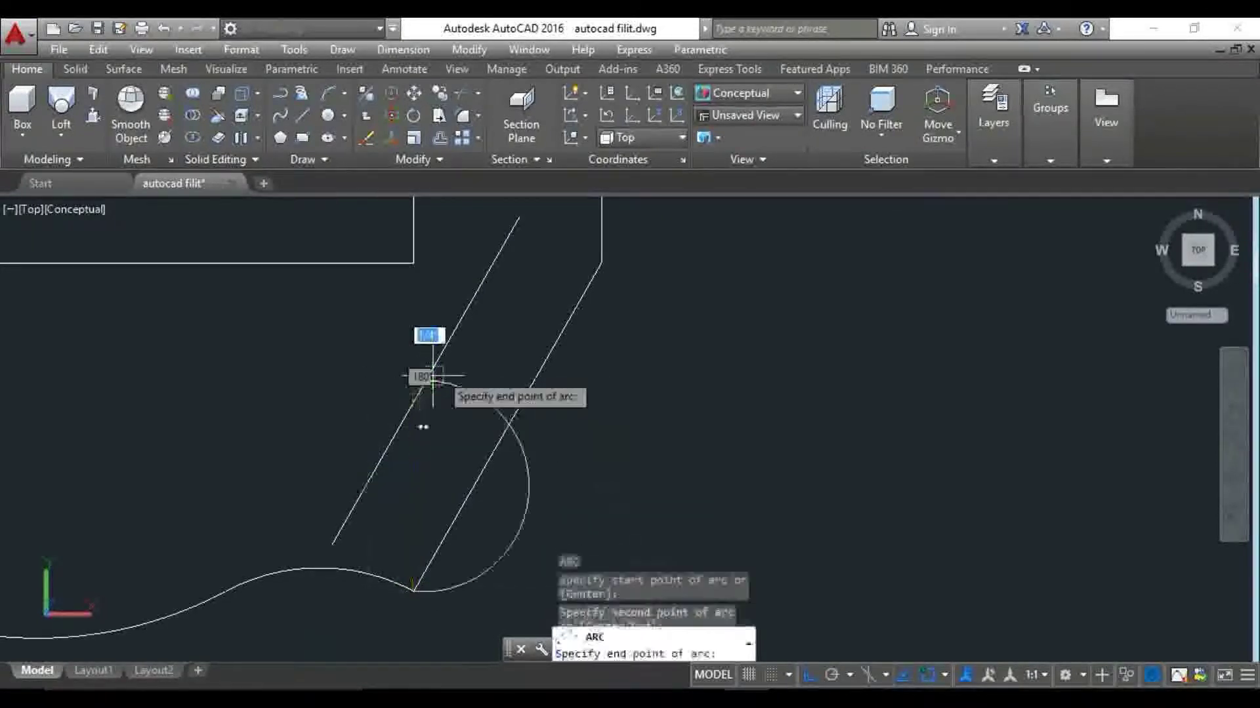
{"action": "left_click", "coordinate": [600, 261]}
Erase both slanted guide lines, leaving the arc alone
{"action": "scroll", "coordinate": [624, 352], "scroll_direction": "down", "scroll_amount": 3}
{"action": "scroll", "coordinate": [588, 390], "scroll_direction": "down", "scroll_amount": 1}
{"action": "left_click", "coordinate": [577, 384]}
{"action": "scroll", "coordinate": [543, 383], "scroll_direction": "up", "scroll_amount": 2}
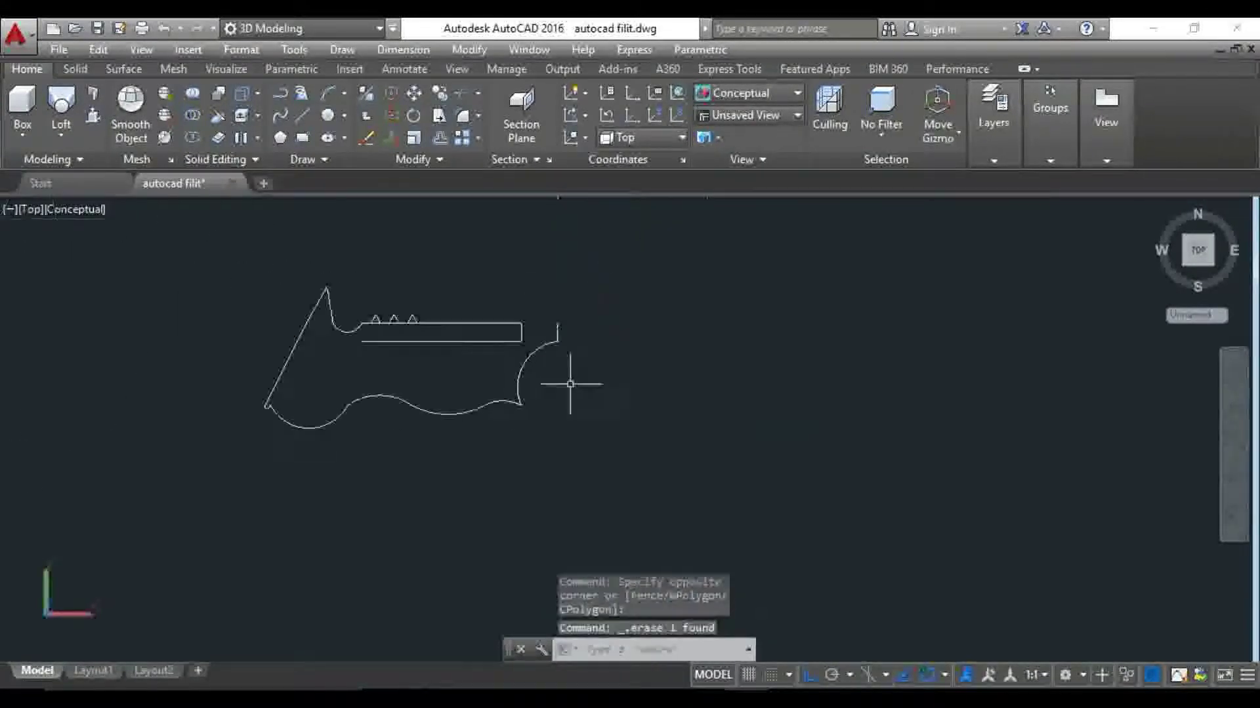
{"action": "scroll", "coordinate": [538, 387], "scroll_direction": "up", "scroll_amount": 4}
{"action": "middle_click_drag", "start_coordinate": [509, 369], "coordinate": [658, 389]}
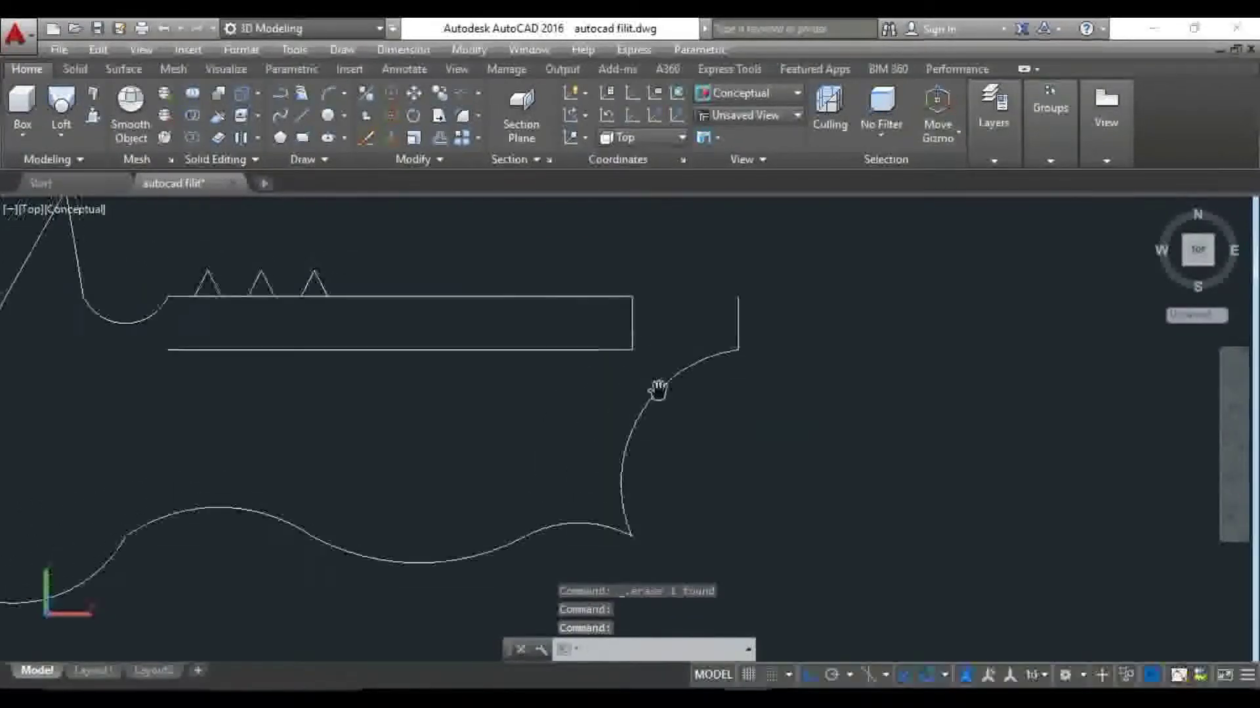
{"action": "left_click", "coordinate": [718, 332]}
{"action": "key", "text": "Delete"}
Pan and zoom around the drawing to check the closed outline
{"action": "scroll", "coordinate": [722, 354], "scroll_direction": "down", "scroll_amount": 4}
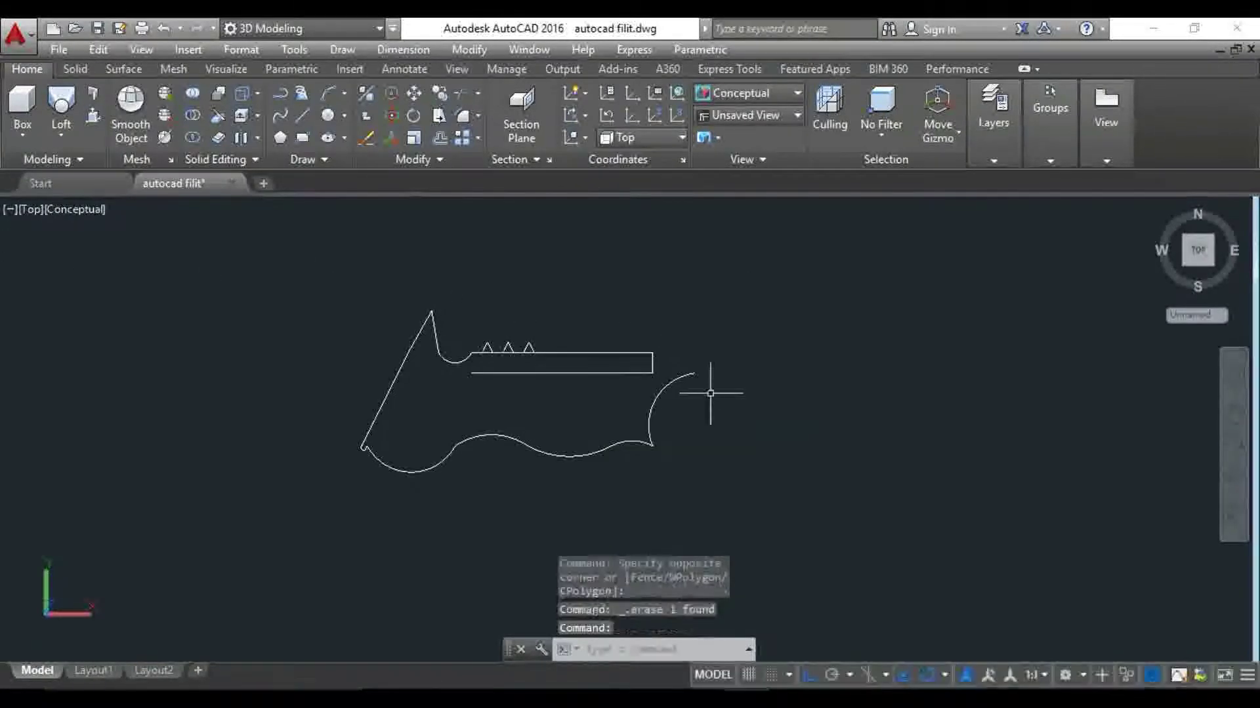
{"action": "middle_click_drag", "start_coordinate": [703, 401], "coordinate": [648, 400]}
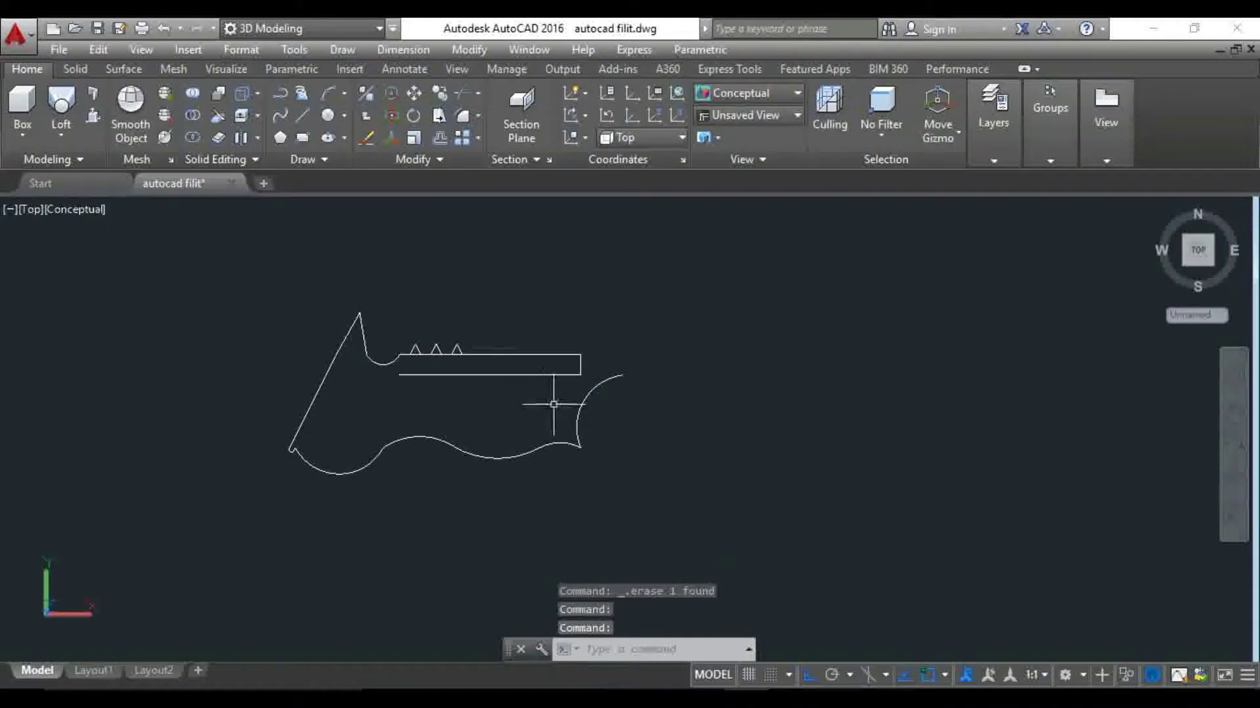
{"action": "scroll", "coordinate": [561, 417], "scroll_direction": "up", "scroll_amount": 3}
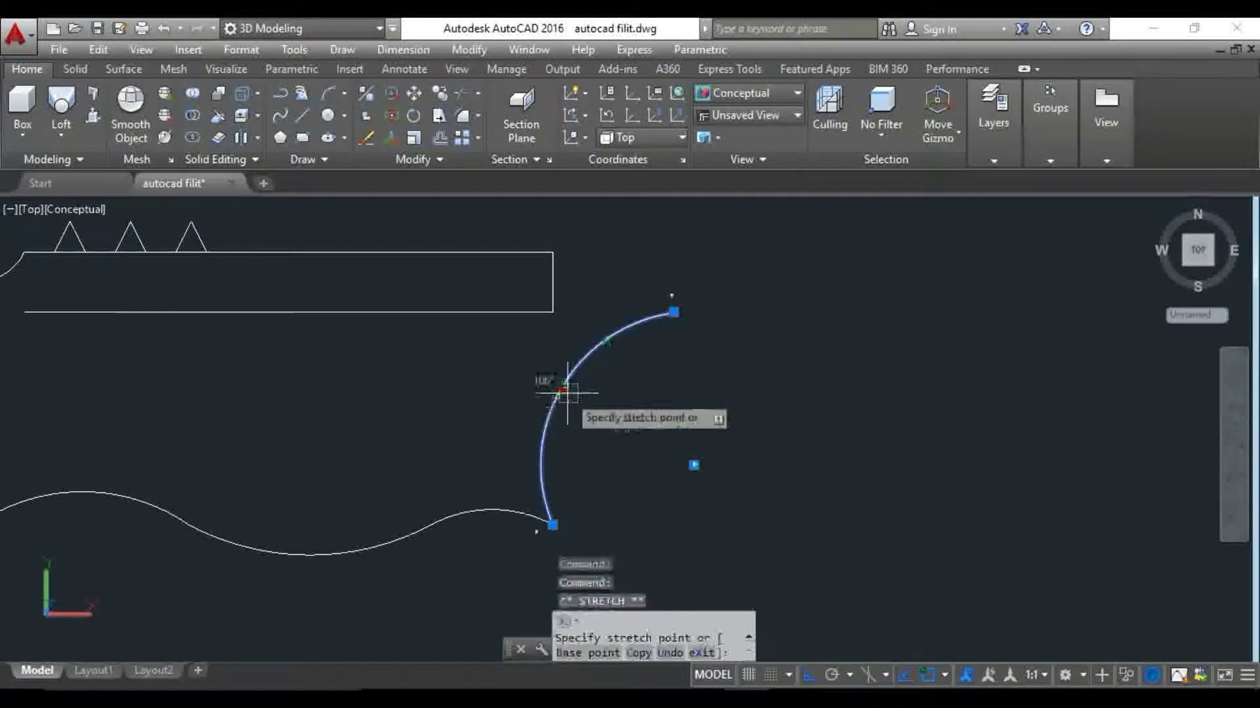
{"action": "key", "text": "Escape"}
{"action": "scroll", "coordinate": [642, 395], "scroll_direction": "down", "scroll_amount": 4}
{"action": "mouse_move", "coordinate": [660, 394]}
{"action": "middle_mouse_down"}
{"action": "mouse_move", "coordinate": [671, 422]}
{"action": "mouse_move", "coordinate": [639, 438]}
{"action": "middle_mouse_up"}
{"action": "scroll", "coordinate": [535, 436], "scroll_direction": "up", "scroll_amount": 3}
{"action": "mouse_move", "coordinate": [534, 436]}
{"action": "middle_mouse_down"}
{"action": "mouse_move", "coordinate": [625, 413]}
{"action": "mouse_move", "coordinate": [617, 427]}
{"action": "mouse_move", "coordinate": [694, 419]}
{"action": "middle_mouse_up"}
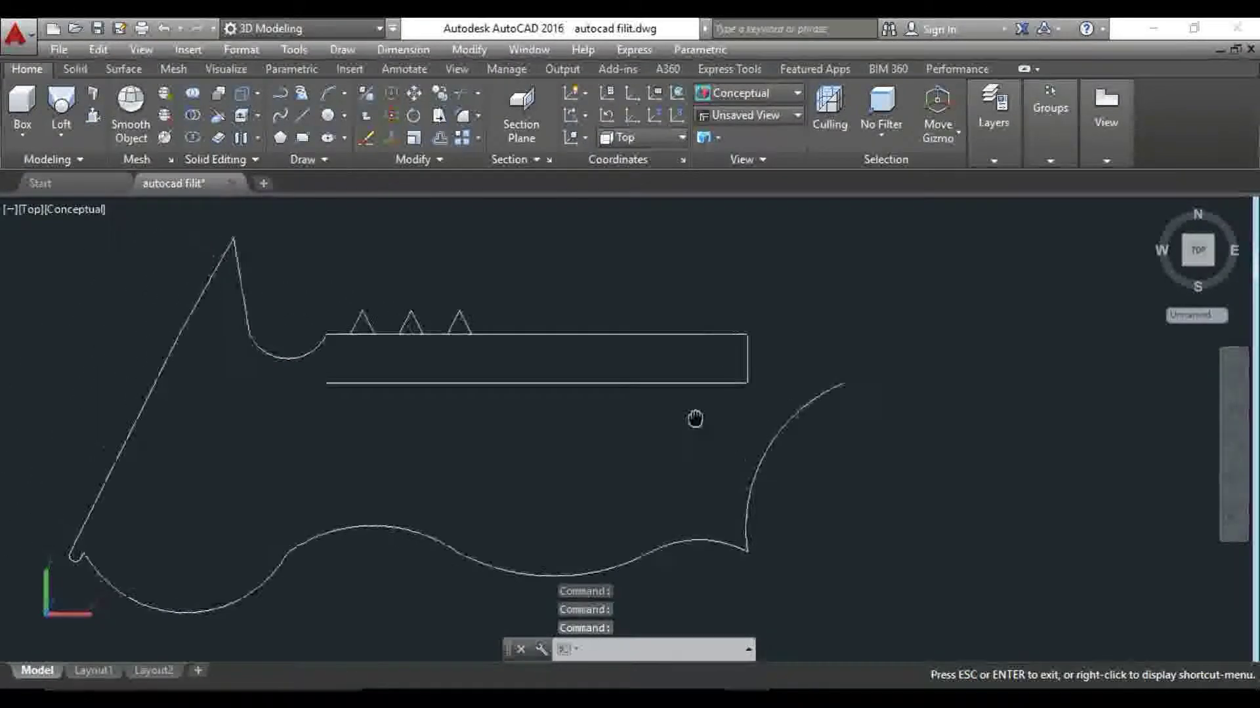
{"action": "scroll", "coordinate": [578, 398], "scroll_direction": "up", "scroll_amount": 2}
Copy the third triangle to place a fourth tooth to its right
{"action": "type", "text": "l"}
{"action": "key", "text": "Return"}
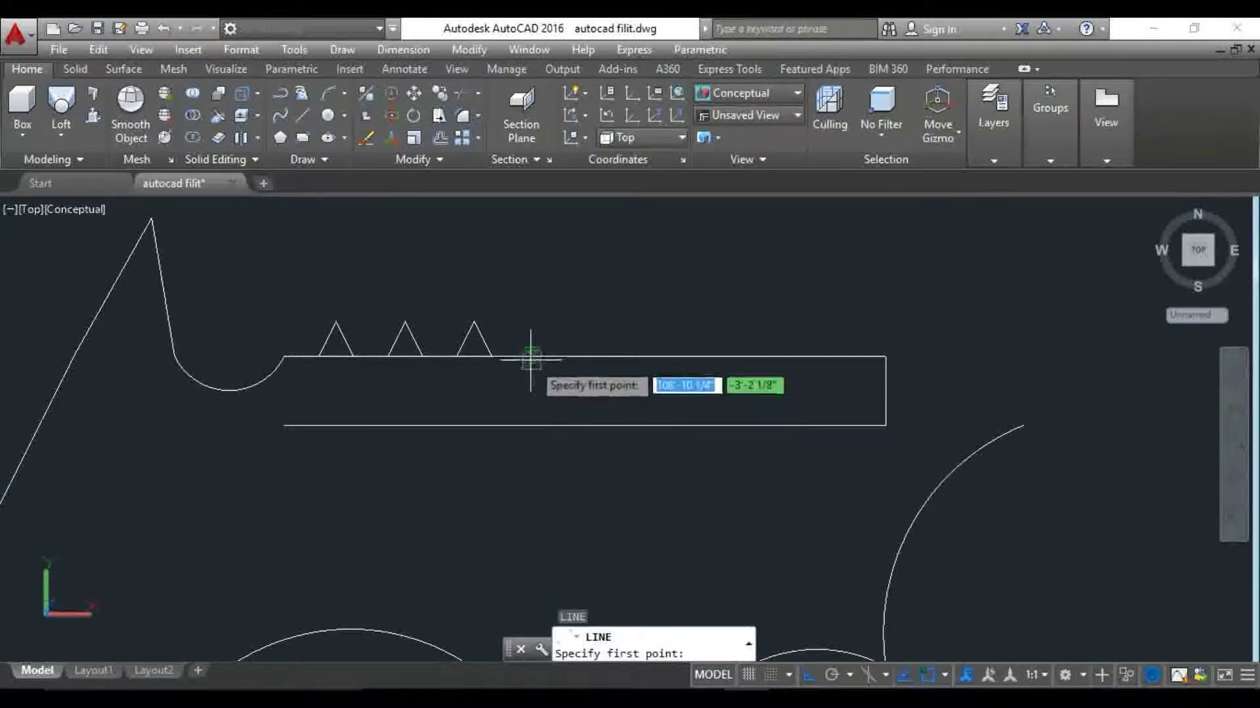
{"action": "type", "text": "co"}
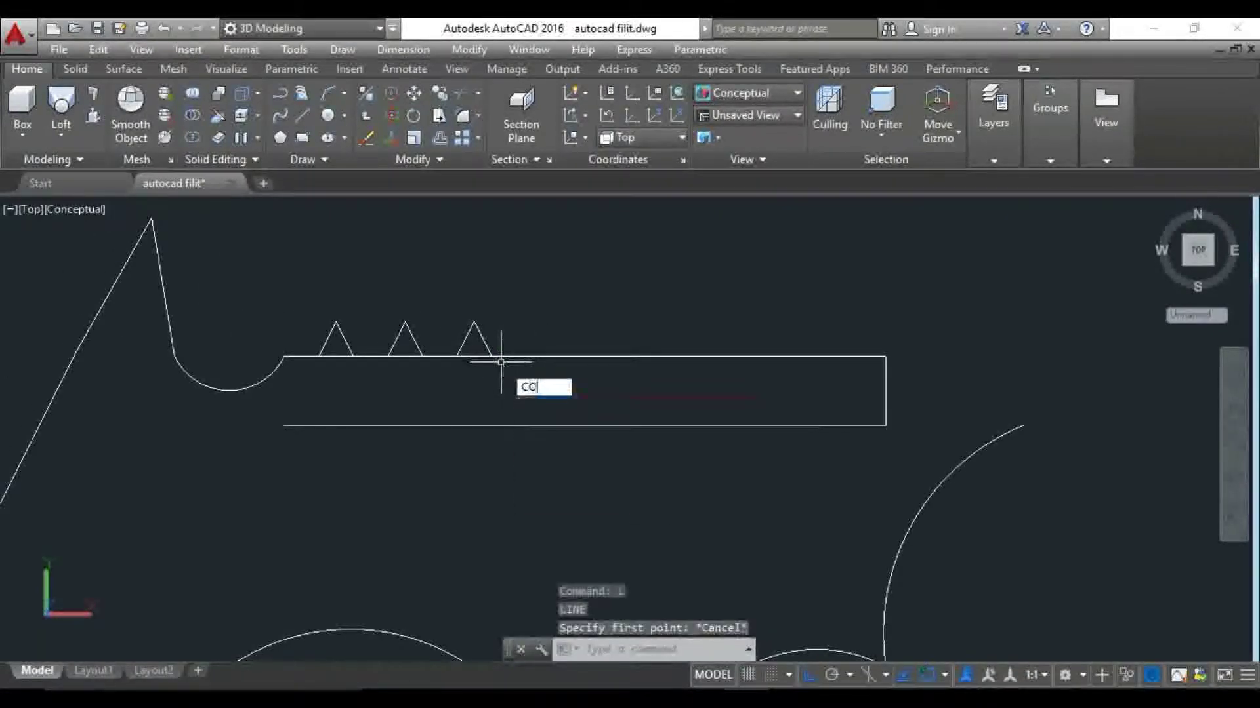
{"action": "key", "text": "Return"}
{"action": "scroll", "coordinate": [519, 328], "scroll_direction": "up", "scroll_amount": 2}
{"action": "left_click_drag", "start_coordinate": [521, 315], "coordinate": [452, 338]}
{"action": "key", "text": "Return"}
{"action": "left_click", "coordinate": [379, 352]}
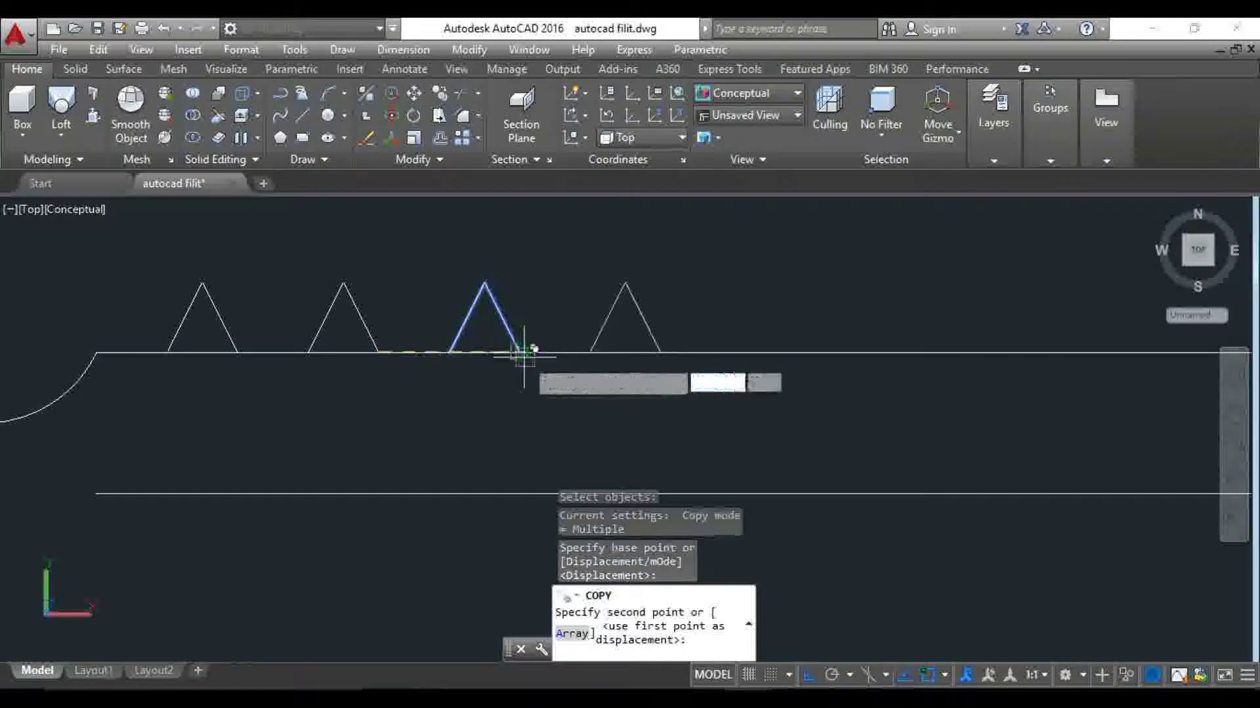
{"action": "left_click", "coordinate": [520, 353]}
{"action": "key", "text": "Escape"}
Draw a vertical line across the barrel bar and erase the extra fourth triangle
{"action": "type", "text": "l"}
{"action": "key", "text": "Return"}
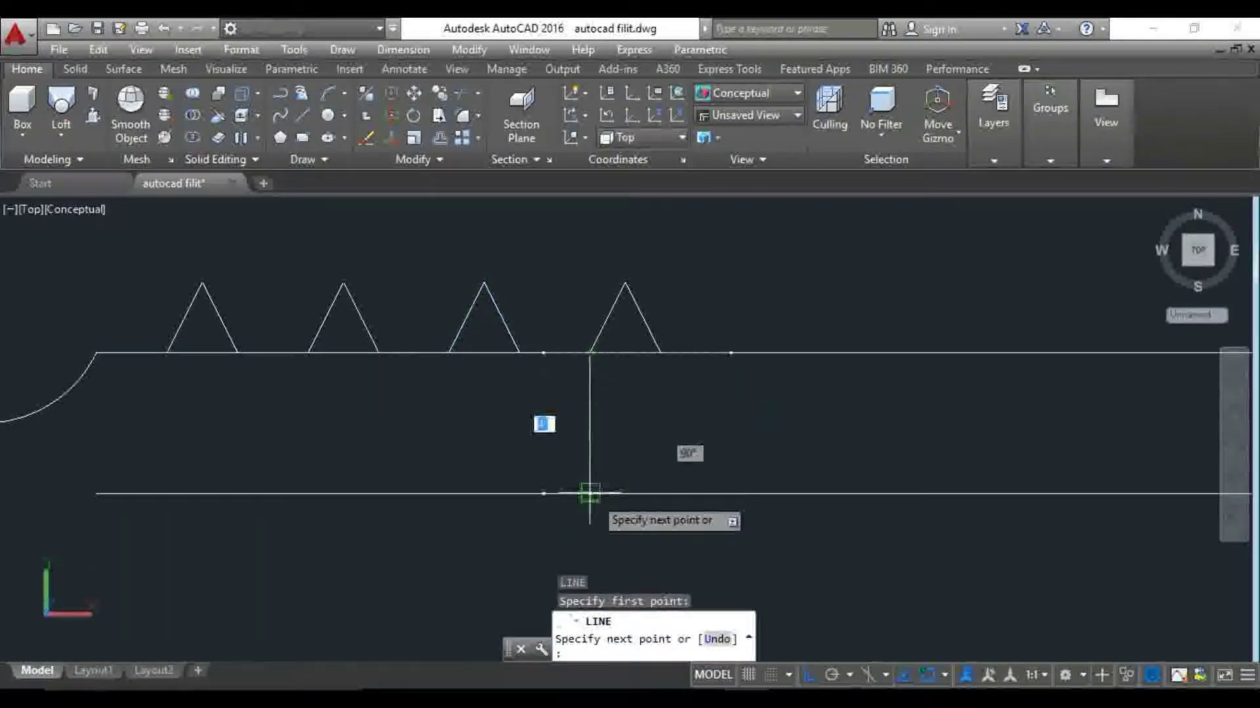
{"action": "key", "text": "Escape"}
{"action": "left_click_drag", "start_coordinate": [663, 323], "coordinate": [622, 281]}
{"action": "key", "text": "Delete"}
Trim the bar's bottom-left edge back to the new vertical line
{"action": "scroll", "coordinate": [622, 281], "scroll_direction": "down", "scroll_amount": 5}
{"action": "middle_click_drag", "start_coordinate": [647, 357], "coordinate": [506, 381]}
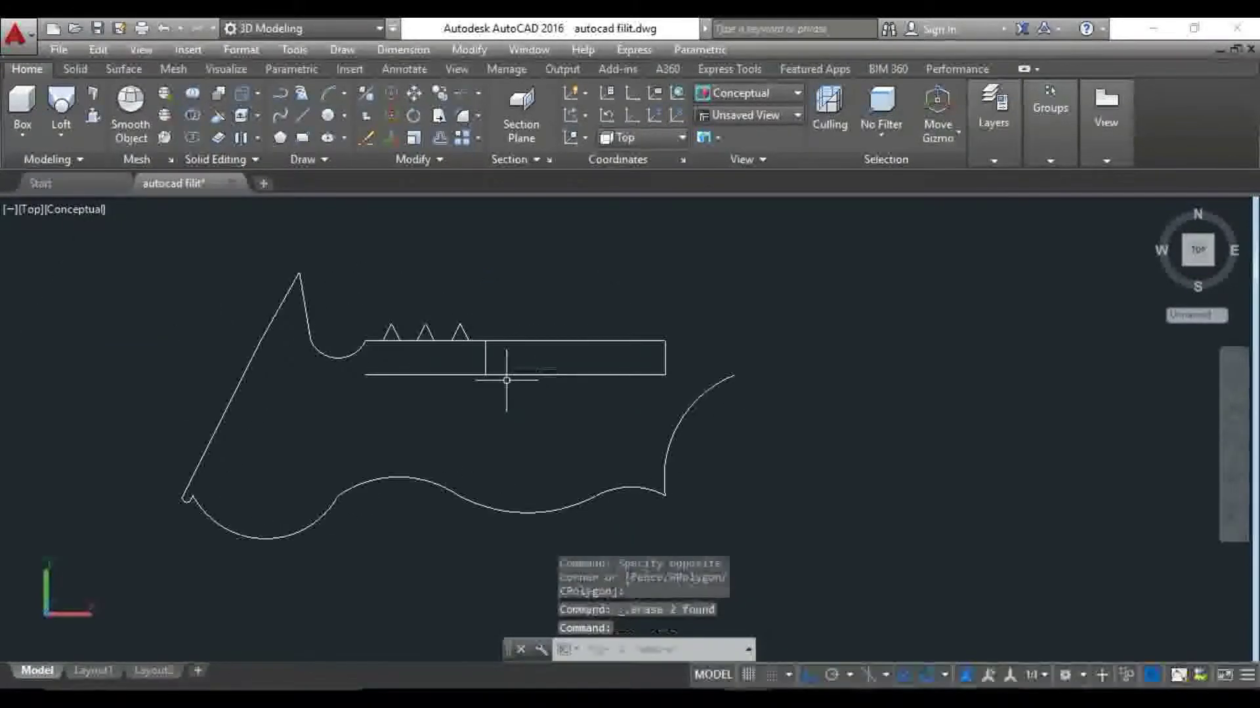
{"action": "key", "text": "Return"}
{"action": "left_click", "coordinate": [427, 374]}
{"action": "middle_click_drag", "start_coordinate": [596, 380], "coordinate": [484, 394]}
{"action": "key", "text": "Escape"}
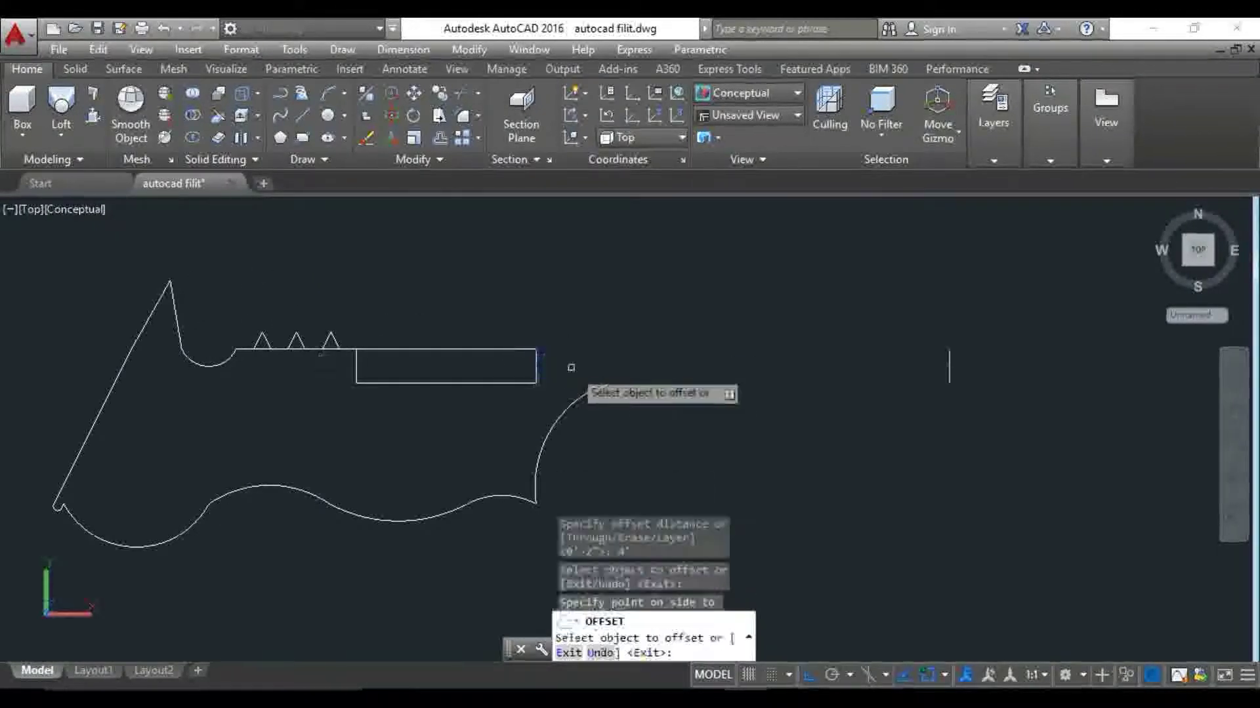
Offset the barrel's right vertical line 2' to the right
{"action": "scroll", "coordinate": [571, 368], "scroll_direction": "down", "scroll_amount": 2}
{"action": "scroll", "coordinate": [695, 360], "scroll_direction": "down", "scroll_amount": 1}
{"action": "scroll", "coordinate": [712, 359], "scroll_direction": "up", "scroll_amount": 2}
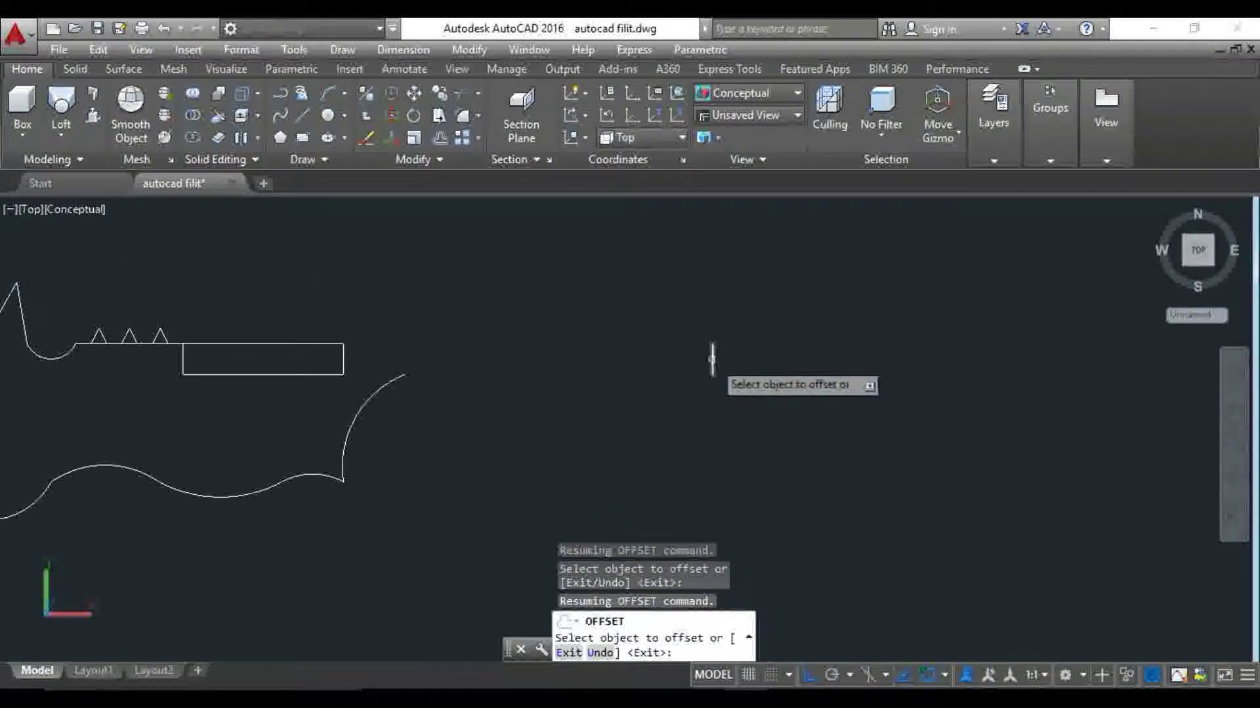
{"action": "scroll", "coordinate": [715, 360], "scroll_direction": "down", "scroll_amount": 2}
{"action": "scroll", "coordinate": [678, 384], "scroll_direction": "up", "scroll_amount": 1}
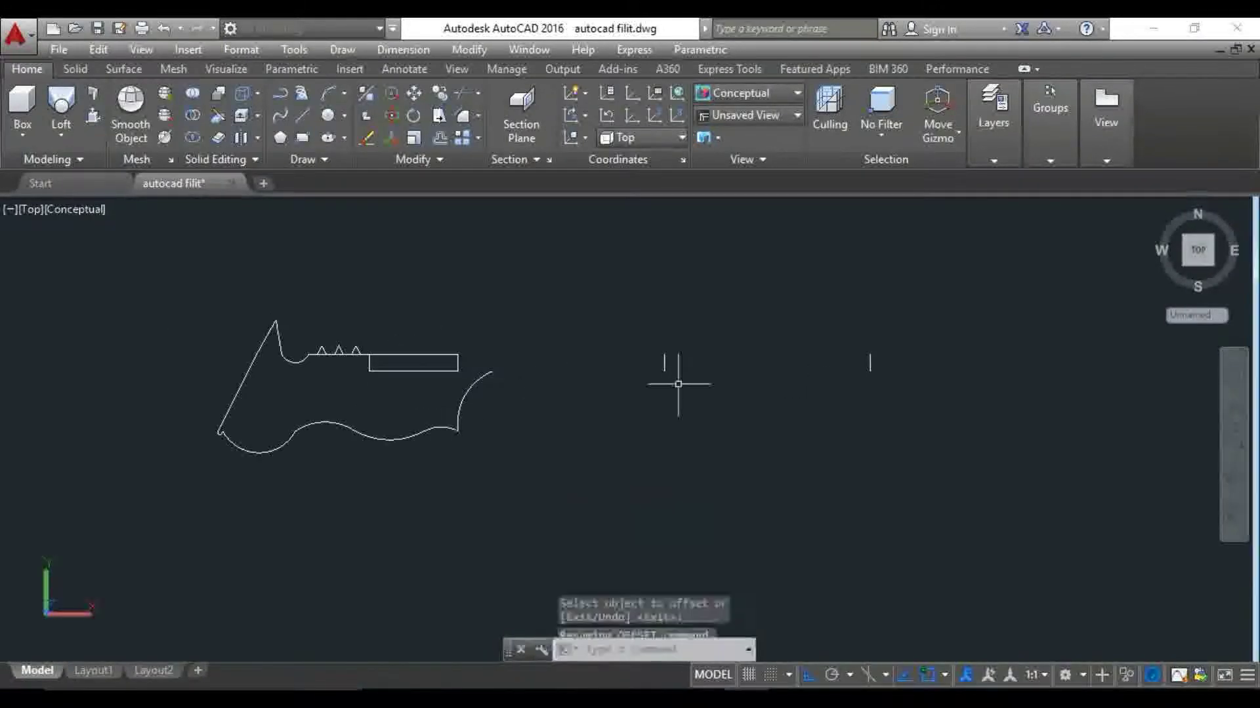
{"action": "scroll", "coordinate": [591, 387], "scroll_direction": "up", "scroll_amount": 2}
{"action": "scroll", "coordinate": [591, 386], "scroll_direction": "up", "scroll_amount": 2}
{"action": "middle_click_drag", "start_coordinate": [591, 385], "coordinate": [594, 401]}
{"action": "scroll", "coordinate": [595, 401], "scroll_direction": "down", "scroll_amount": 2}
{"action": "scroll", "coordinate": [922, 401], "scroll_direction": "up", "scroll_amount": 2}
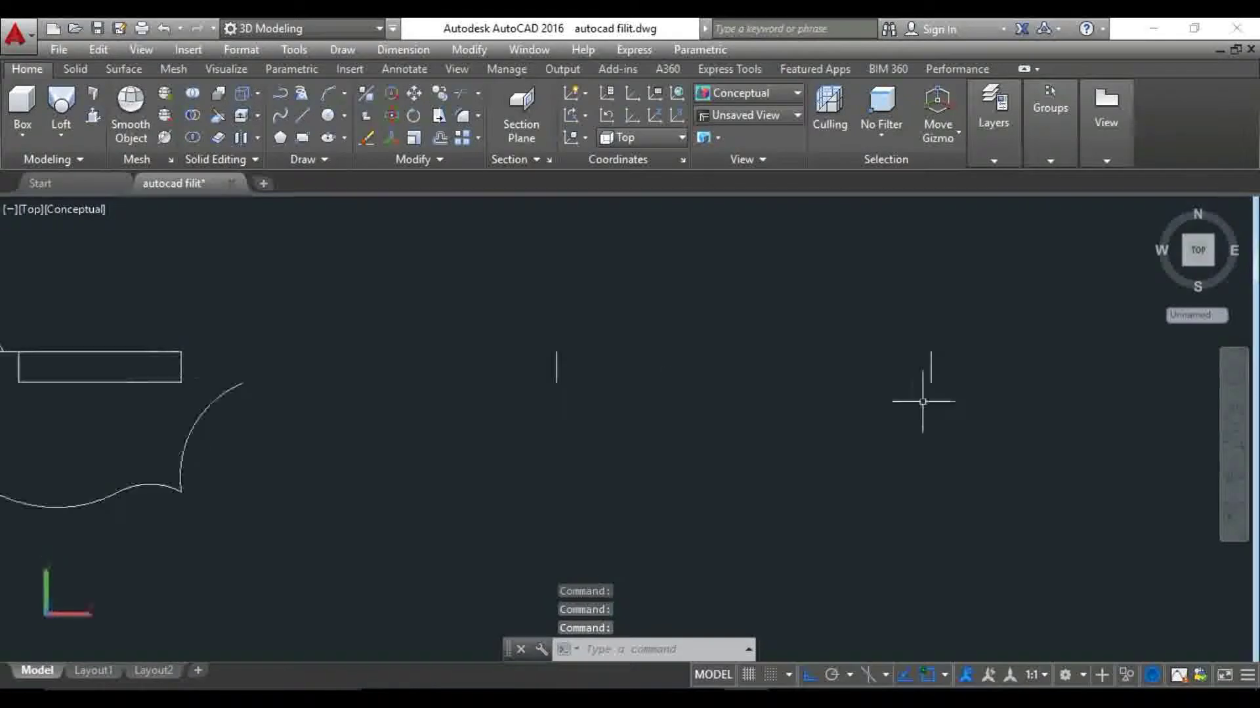
{"action": "type", "text": "2'"}
{"action": "key", "text": "Return"}
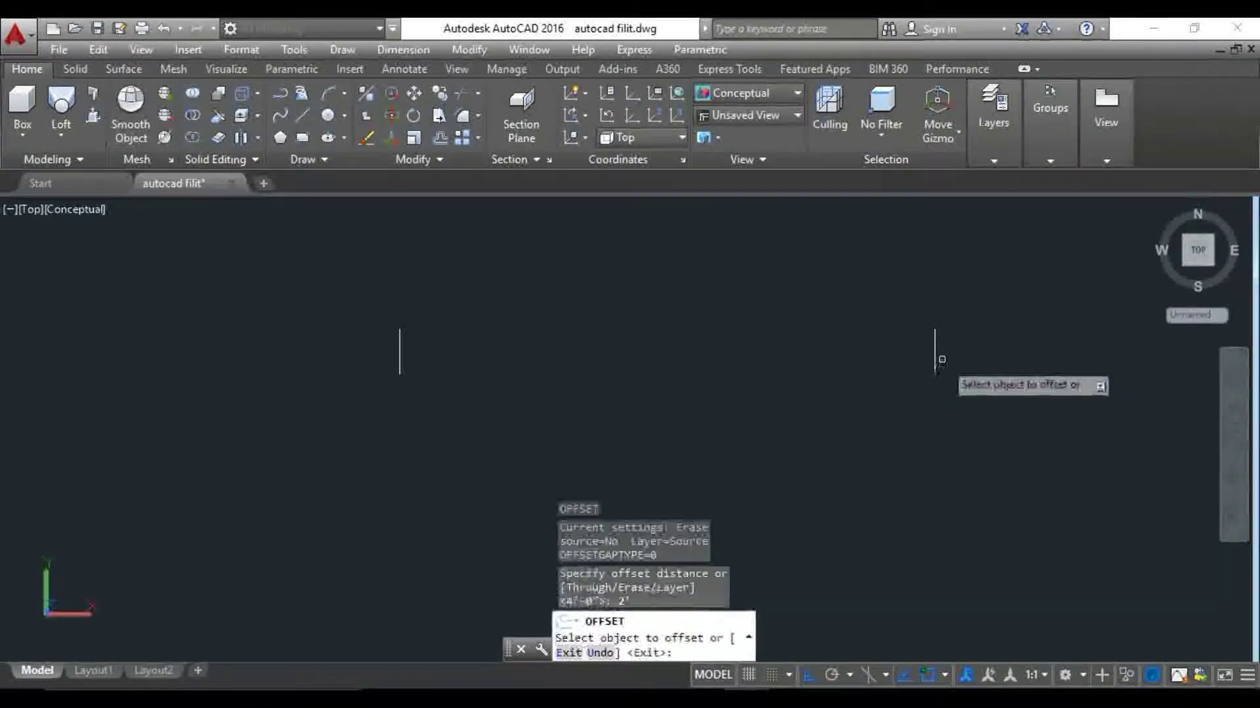
{"action": "left_click", "coordinate": [935, 354]}
{"action": "left_click", "coordinate": [863, 354]}
{"action": "key", "text": "Escape"}
Use the vertical lines as boundaries and extend the barrel's top and bottom edges to the first
{"action": "left_click", "coordinate": [972, 393]}
{"action": "left_click", "coordinate": [941, 353]}
{"action": "scroll", "coordinate": [753, 400], "scroll_direction": "up", "scroll_amount": 2}
{"action": "scroll", "coordinate": [864, 424], "scroll_direction": "up", "scroll_amount": 2}
{"action": "key", "text": "Escape"}
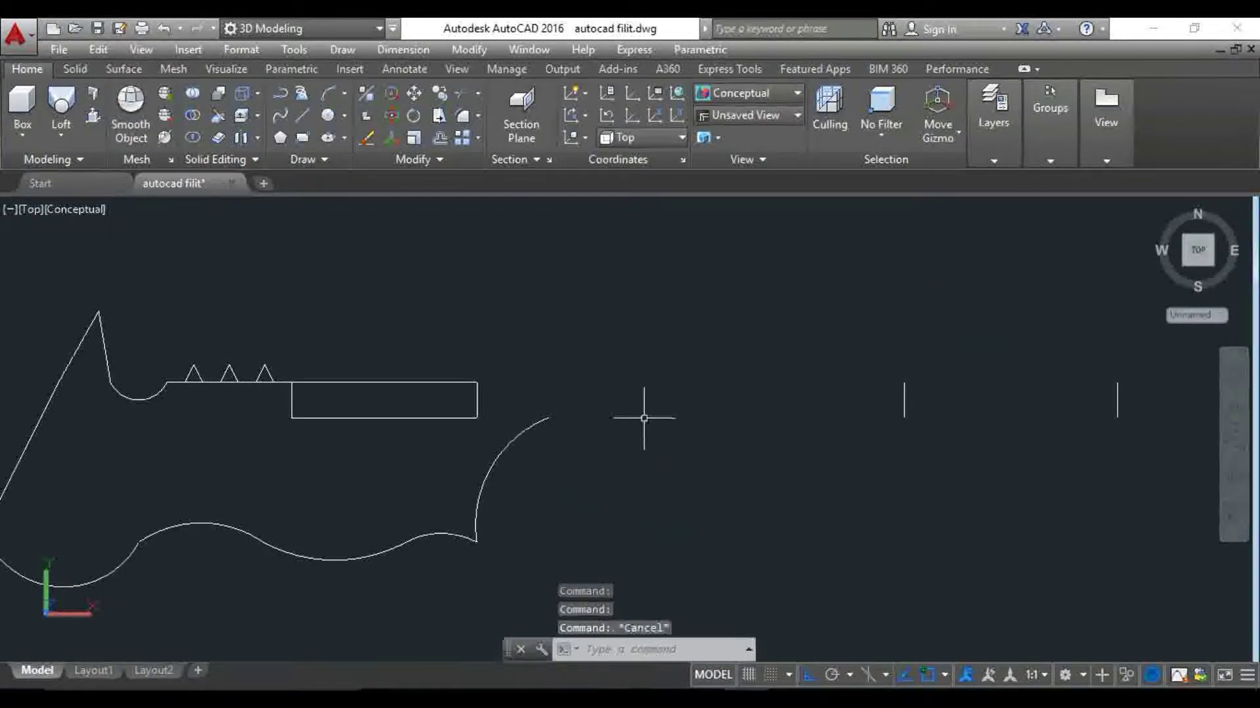
{"action": "key", "text": "Return"}
{"action": "left_click", "coordinate": [512, 400]}
{"action": "left_click", "coordinate": [442, 367]}
{"action": "left_click", "coordinate": [489, 406]}
{"action": "left_click", "coordinate": [516, 424]}
Extend the top and bottom edges on to the farther vertical line
{"action": "left_click", "coordinate": [833, 364]}
{"action": "left_click", "coordinate": [810, 414]}
{"action": "key", "text": "Escape"}
{"action": "left_click", "coordinate": [949, 401]}
{"action": "key", "text": "Escape"}
{"action": "scroll", "coordinate": [933, 399], "scroll_direction": "down", "scroll_amount": 1}
{"action": "scroll", "coordinate": [824, 360], "scroll_direction": "down", "scroll_amount": 3}
{"action": "key", "text": "Escape"}
{"action": "key", "text": "Escape"}
{"action": "scroll", "coordinate": [563, 380], "scroll_direction": "up", "scroll_amount": 4}
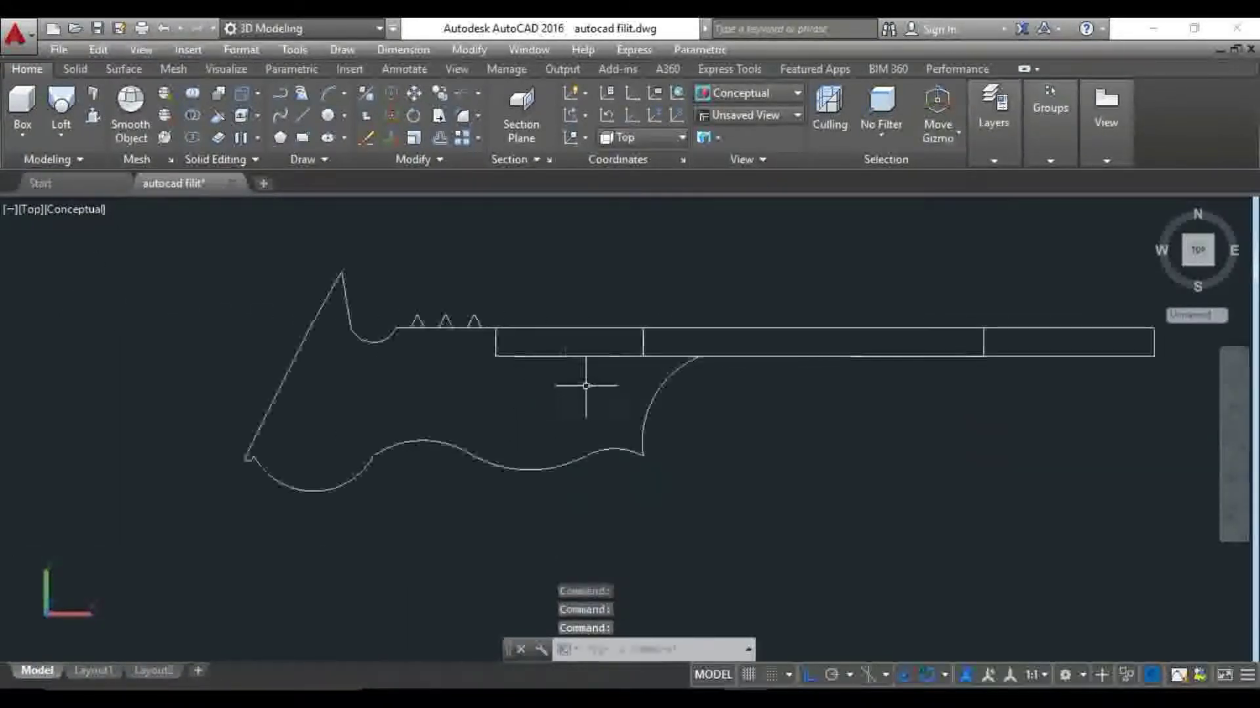
Offset the barrel's bottom edge downward to add a line below the barrel
{"action": "mouse_move", "coordinate": [596, 406]}
{"action": "middle_mouse_down"}
{"action": "mouse_move", "coordinate": [543, 430]}
{"action": "mouse_move", "coordinate": [599, 407]}
{"action": "middle_mouse_up"}
{"action": "scroll", "coordinate": [543, 431], "scroll_direction": "up", "scroll_amount": 2}
{"action": "scroll", "coordinate": [534, 394], "scroll_direction": "up", "scroll_amount": 1}
{"action": "scroll", "coordinate": [604, 403], "scroll_direction": "up", "scroll_amount": 2}
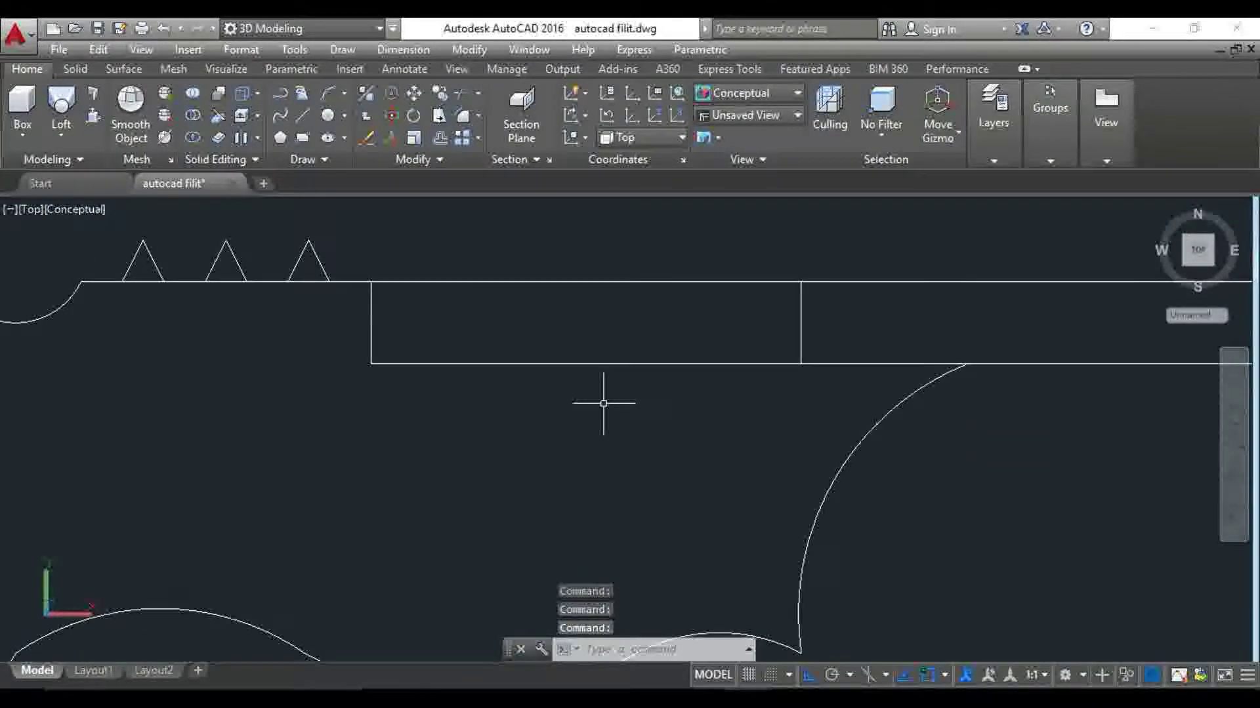
{"action": "key", "text": "Return"}
{"action": "left_click", "coordinate": [604, 364]}
{"action": "left_click", "coordinate": [541, 403]}
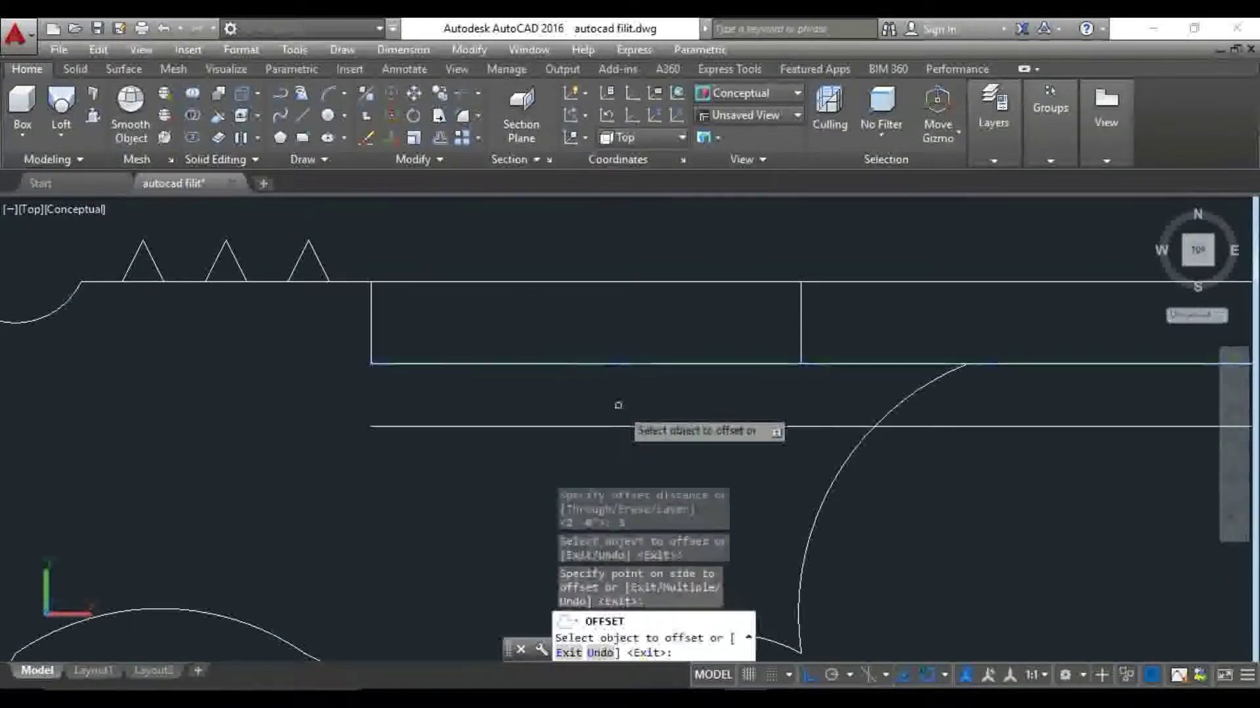
{"action": "scroll", "coordinate": [524, 380], "scroll_direction": "down", "scroll_amount": 2}
{"action": "scroll", "coordinate": [984, 492], "scroll_direction": "up", "scroll_amount": 1}
{"action": "key", "text": "Escape"}
{"action": "key", "text": "Escape"}
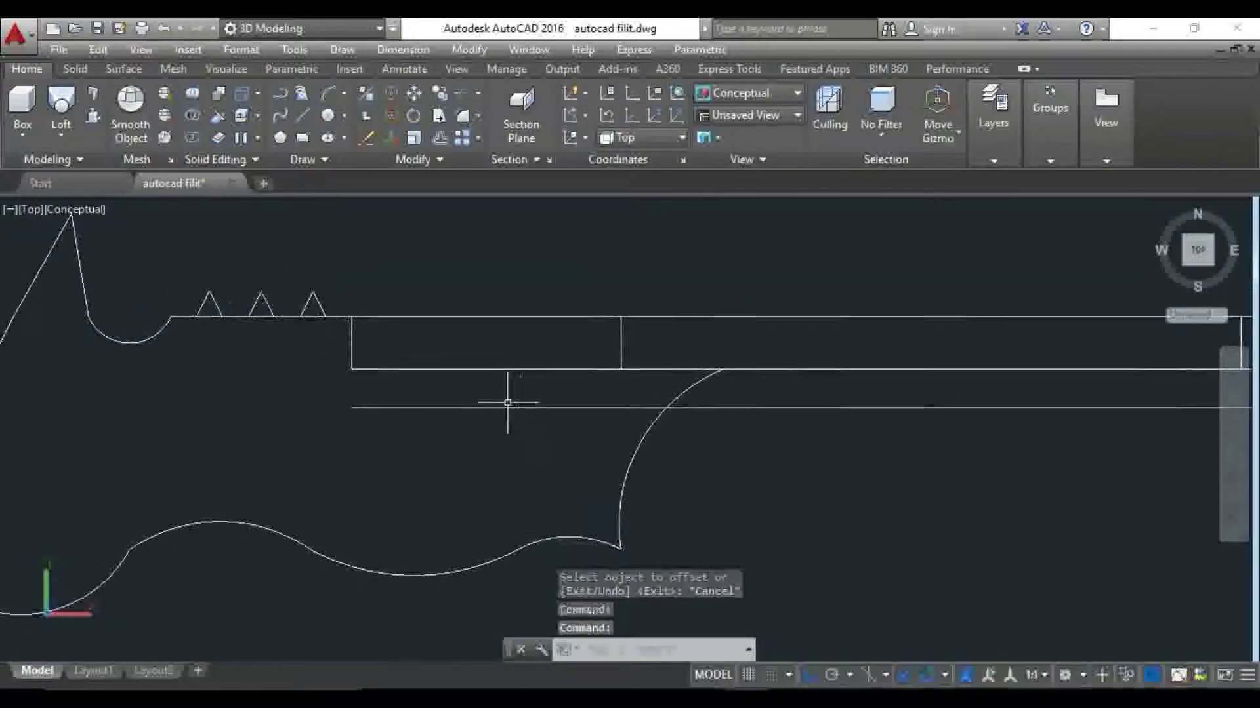
{"action": "scroll", "coordinate": [514, 411], "scroll_direction": "up", "scroll_amount": 2}
{"action": "key", "text": "Escape"}
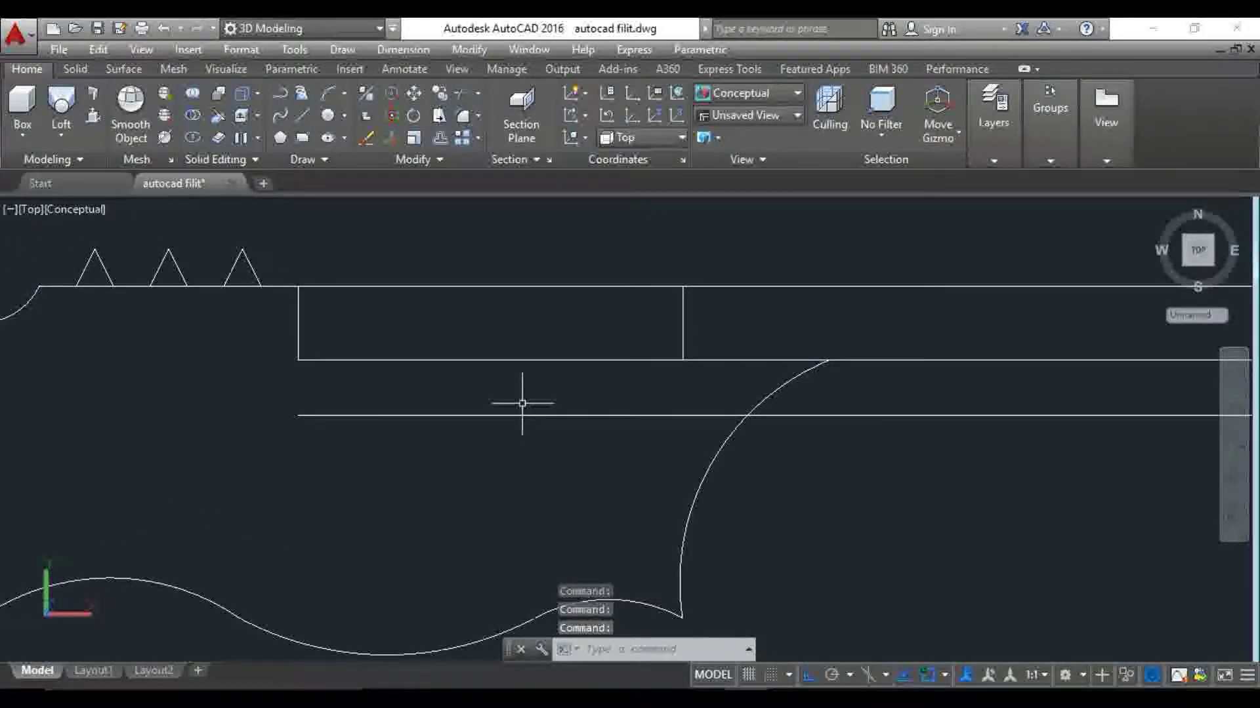
Offset the new lower line by 1 to add a second parallel line
{"action": "key", "text": "Return"}
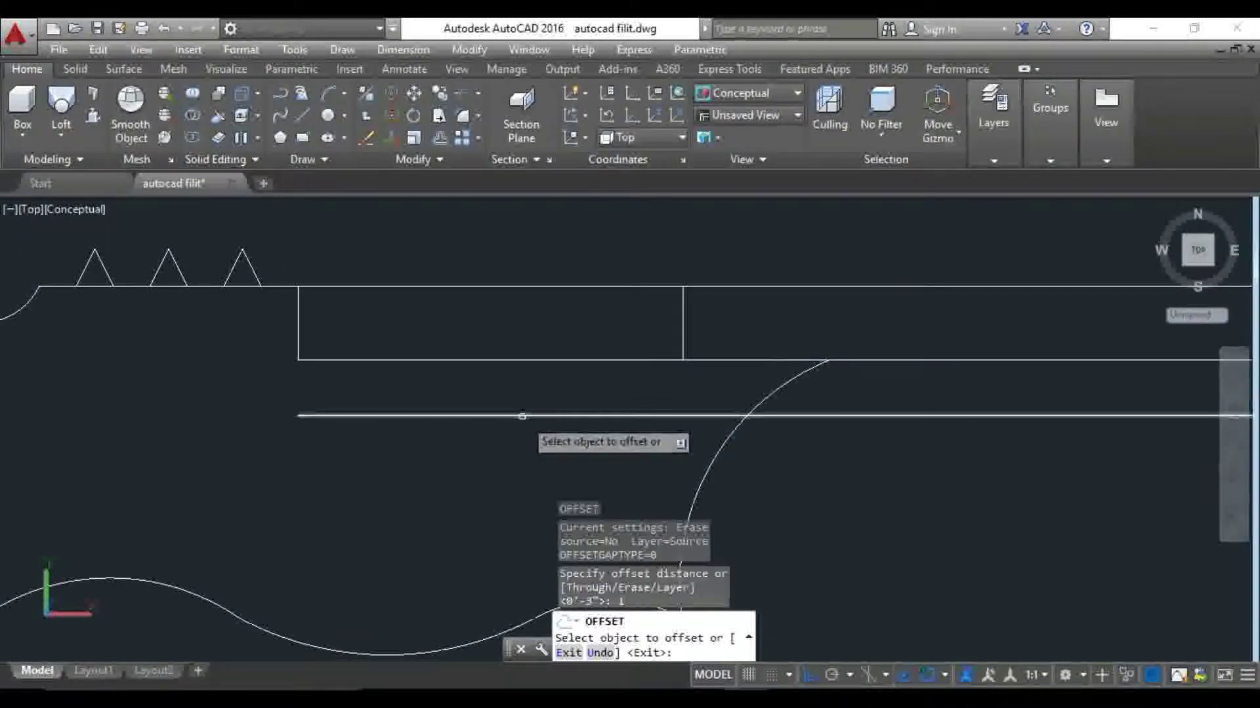
{"action": "left_click", "coordinate": [526, 415]}
{"action": "left_click", "coordinate": [528, 450]}
{"action": "key", "text": "Escape"}
Trim both new lines where they cross the grip's front arc
{"action": "key", "text": "Return"}
{"action": "key", "text": "Return"}
{"action": "left_click", "coordinate": [800, 410]}
{"action": "left_click", "coordinate": [636, 438]}
{"action": "key", "text": "Escape"}
{"action": "middle_click_drag", "start_coordinate": [528, 399], "coordinate": [482, 365]}
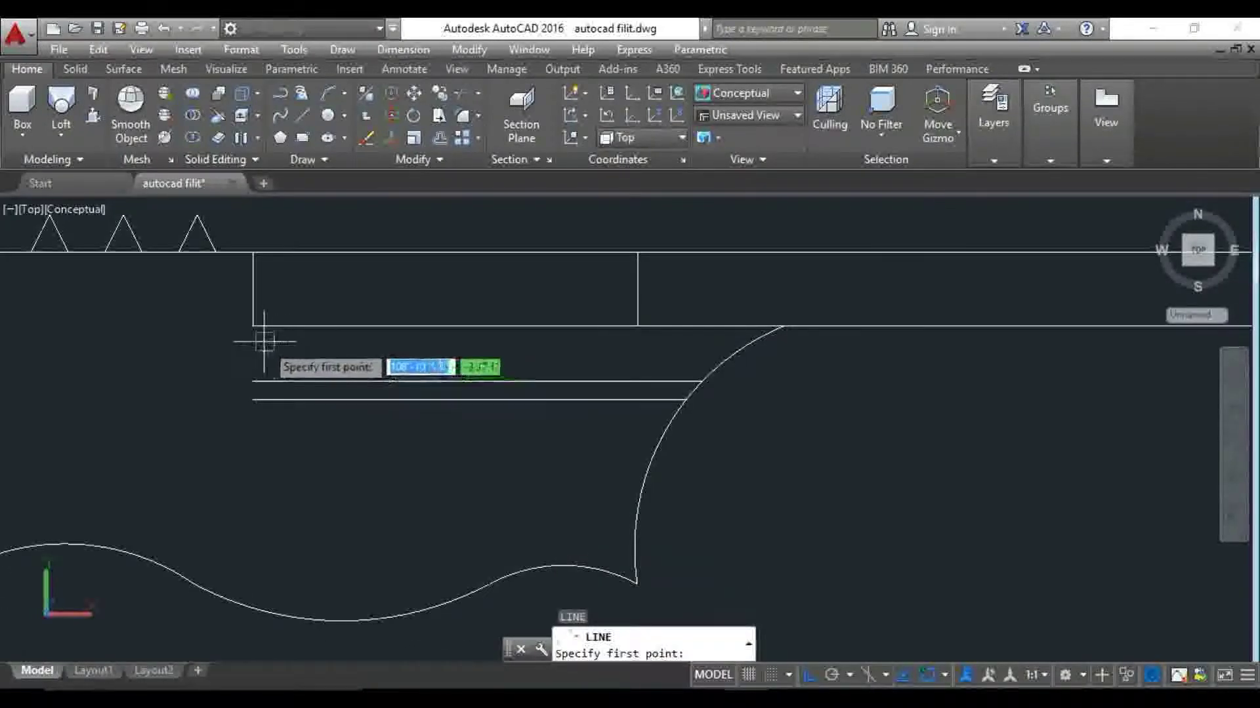
Draw short lines from the corners, then abandon a trim and another line
{"action": "left_click", "coordinate": [252, 324]}
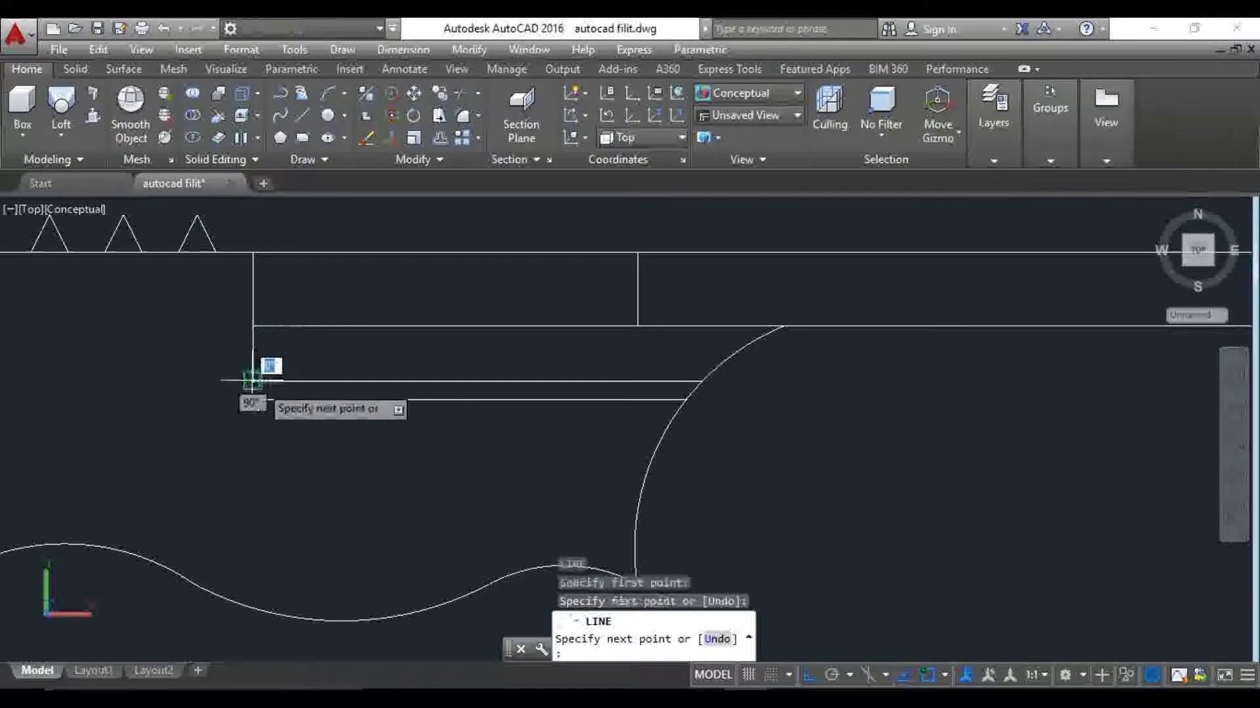
{"action": "key", "text": "Return"}
{"action": "key", "text": "Return"}
{"action": "left_click", "coordinate": [633, 317]}
{"action": "scroll", "coordinate": [613, 382], "scroll_direction": "up", "scroll_amount": 3}
{"action": "key", "text": "Return"}
{"action": "type", "text": "Tr"}
{"action": "key", "text": "Return"}
{"action": "key", "text": "Return"}
{"action": "scroll", "coordinate": [699, 393], "scroll_direction": "down", "scroll_amount": 2}
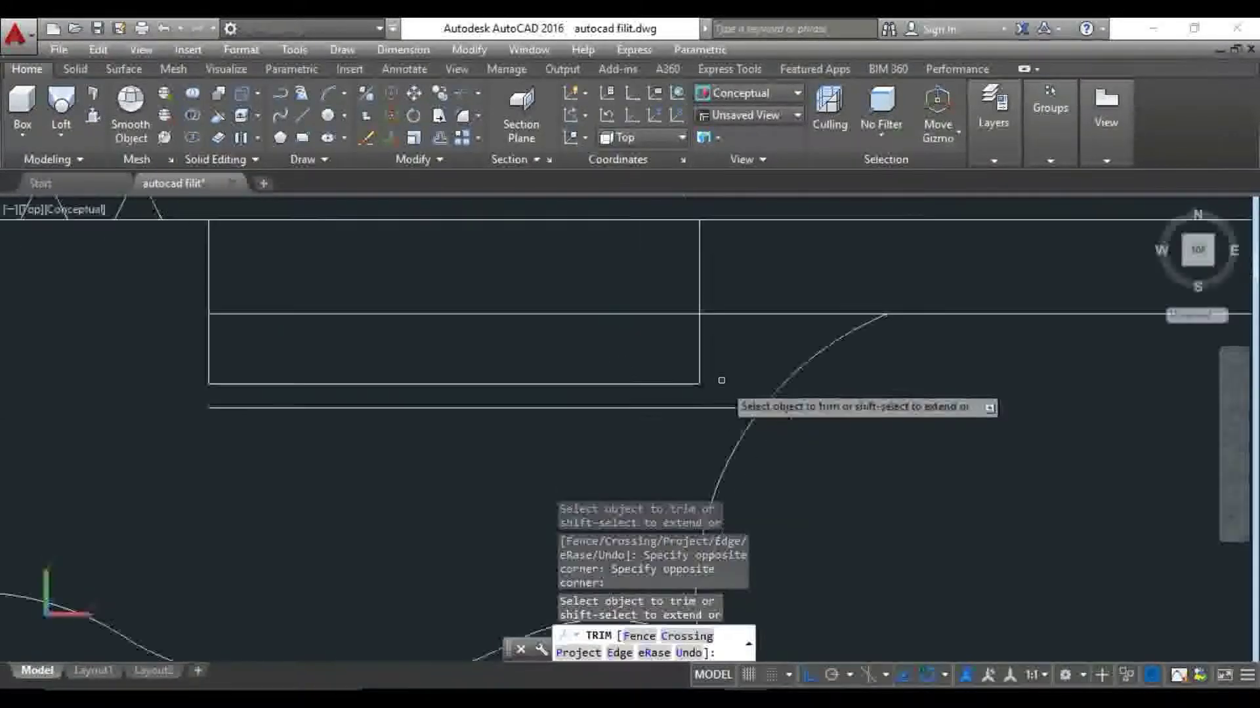
{"action": "key", "text": "Escape"}
{"action": "type", "text": "l"}
{"action": "key", "text": "Return"}
{"action": "left_click", "coordinate": [699, 407]}
{"action": "key", "text": "Return"}
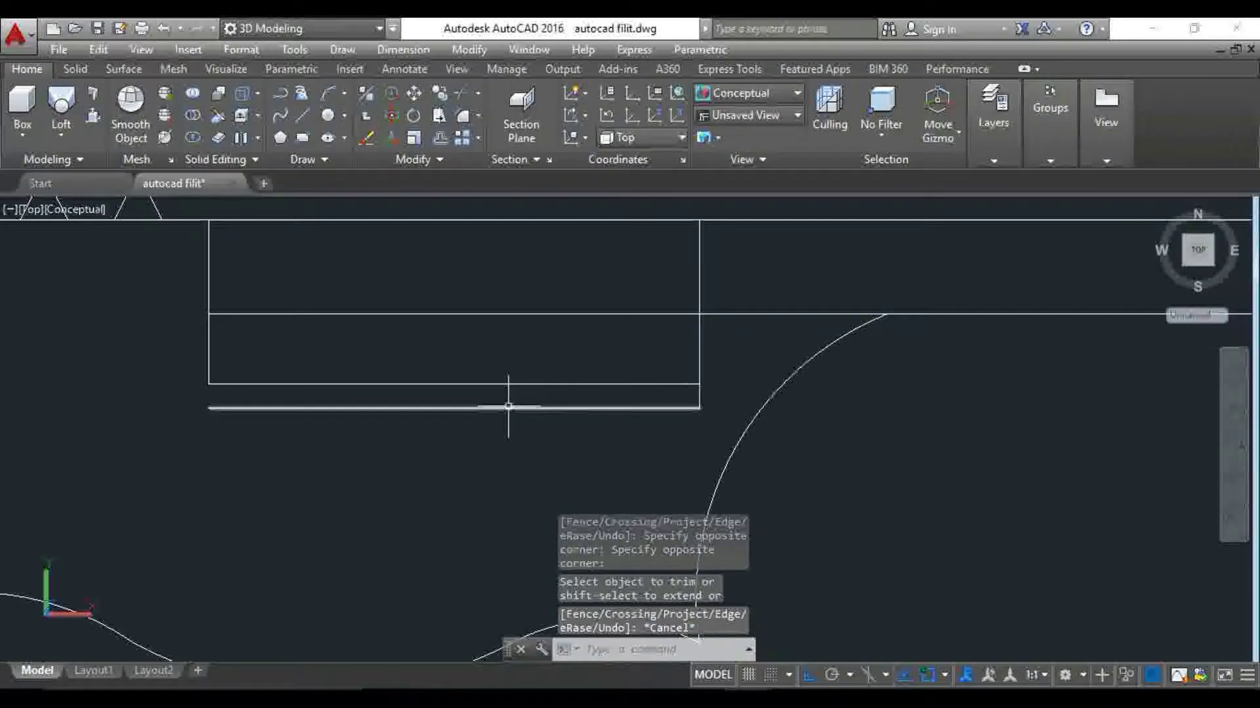
Draw a three-point arc from the lower-left corner, sagging below the edge, to the lower-right corner
{"action": "type", "text": "a"}
{"action": "key", "text": "Return"}
{"action": "left_click", "coordinate": [209, 384]}
{"action": "left_click", "coordinate": [464, 415]}
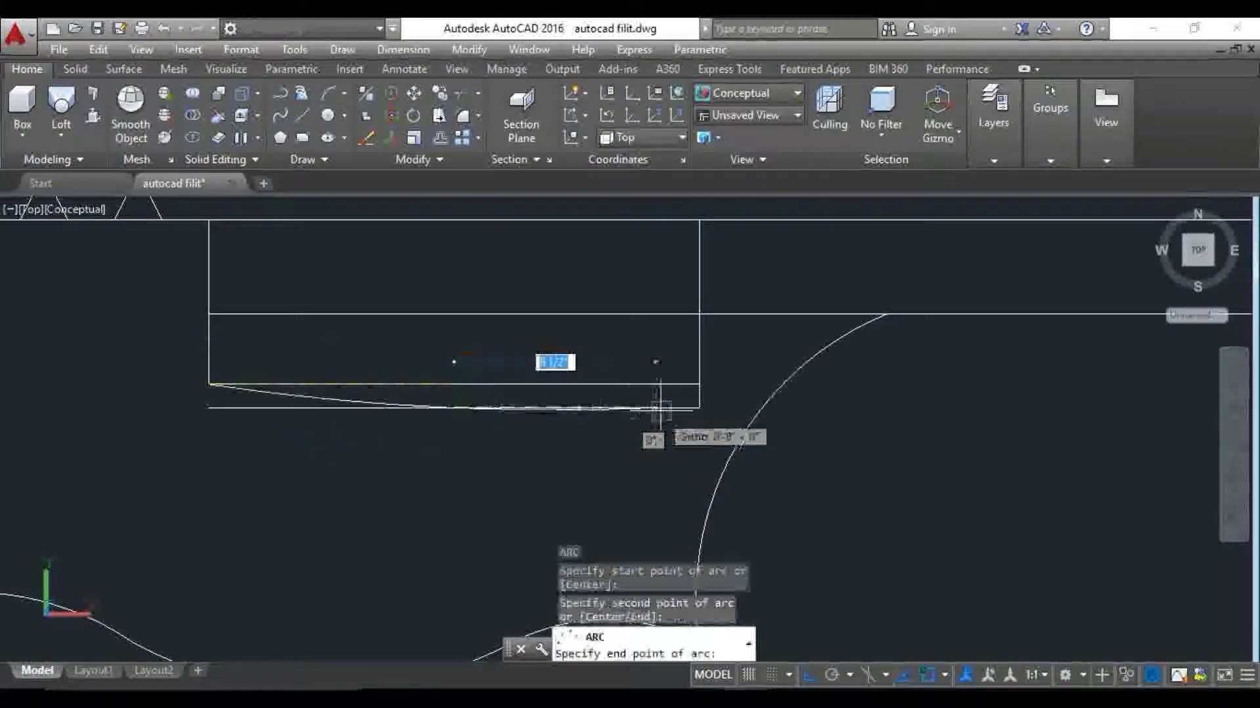
{"action": "left_click", "coordinate": [695, 387]}
Delete the straight bottom line and select the leftover line beneath the barrel
{"action": "scroll", "coordinate": [676, 366], "scroll_direction": "up", "scroll_amount": 1}
{"action": "left_click", "coordinate": [675, 366]}
{"action": "left_click", "coordinate": [708, 416]}
{"action": "key", "text": "Delete"}
{"action": "scroll", "coordinate": [532, 397], "scroll_direction": "up", "scroll_amount": 1}
{"action": "left_click", "coordinate": [532, 397]}
{"action": "left_click", "coordinate": [523, 383]}
{"action": "middle_click_drag", "start_coordinate": [532, 396], "coordinate": [658, 458]}
{"action": "type", "text": "C"}
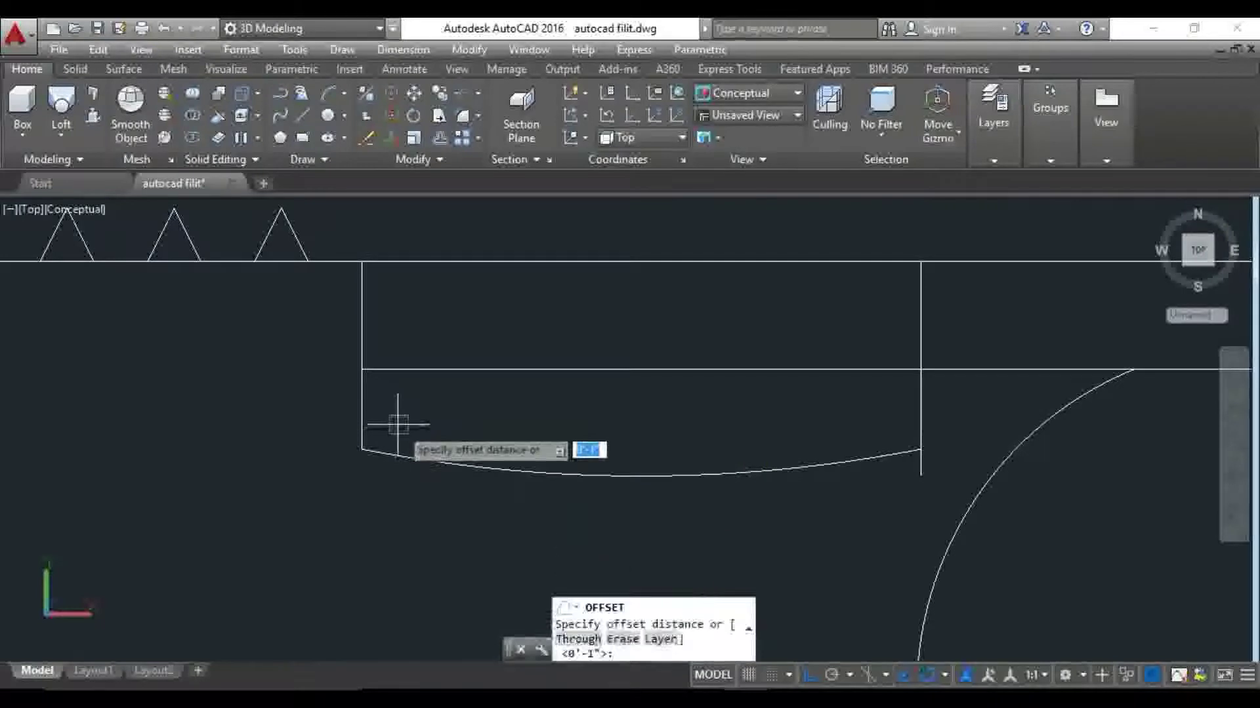
Offset the left end line outward and draw a three-point arc rounding the slot's left end
{"action": "left_click", "coordinate": [363, 409]}
{"action": "left_click", "coordinate": [339, 409]}
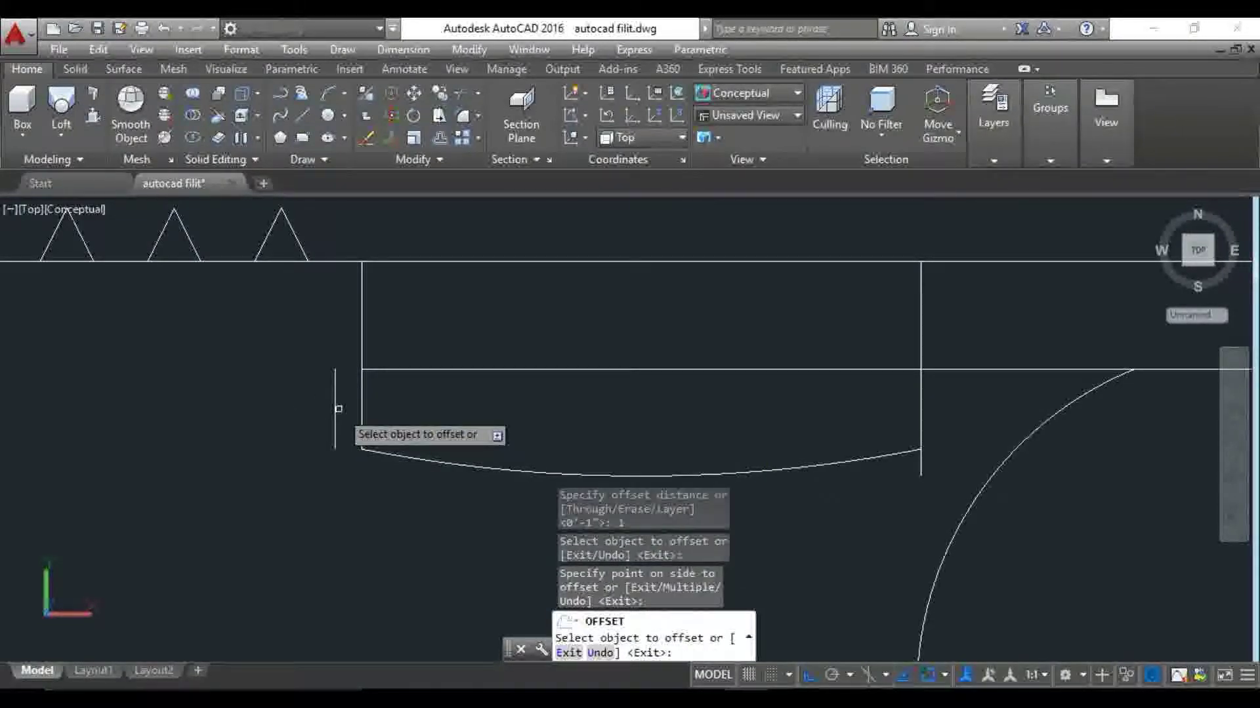
{"action": "key", "text": "Escape"}
{"action": "type", "text": "a"}
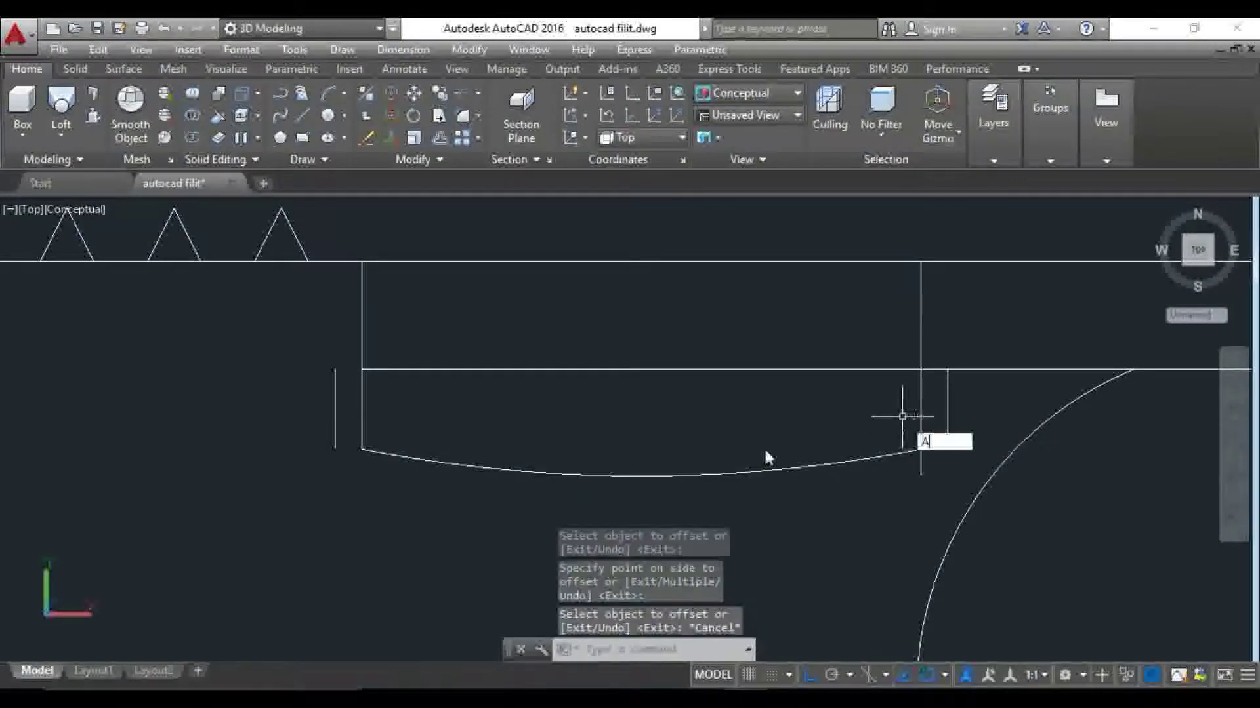
{"action": "key", "text": "Return"}
{"action": "scroll", "coordinate": [361, 426], "scroll_direction": "up", "scroll_amount": 3}
{"action": "left_click", "coordinate": [365, 300]}
{"action": "left_click", "coordinate": [311, 382]}
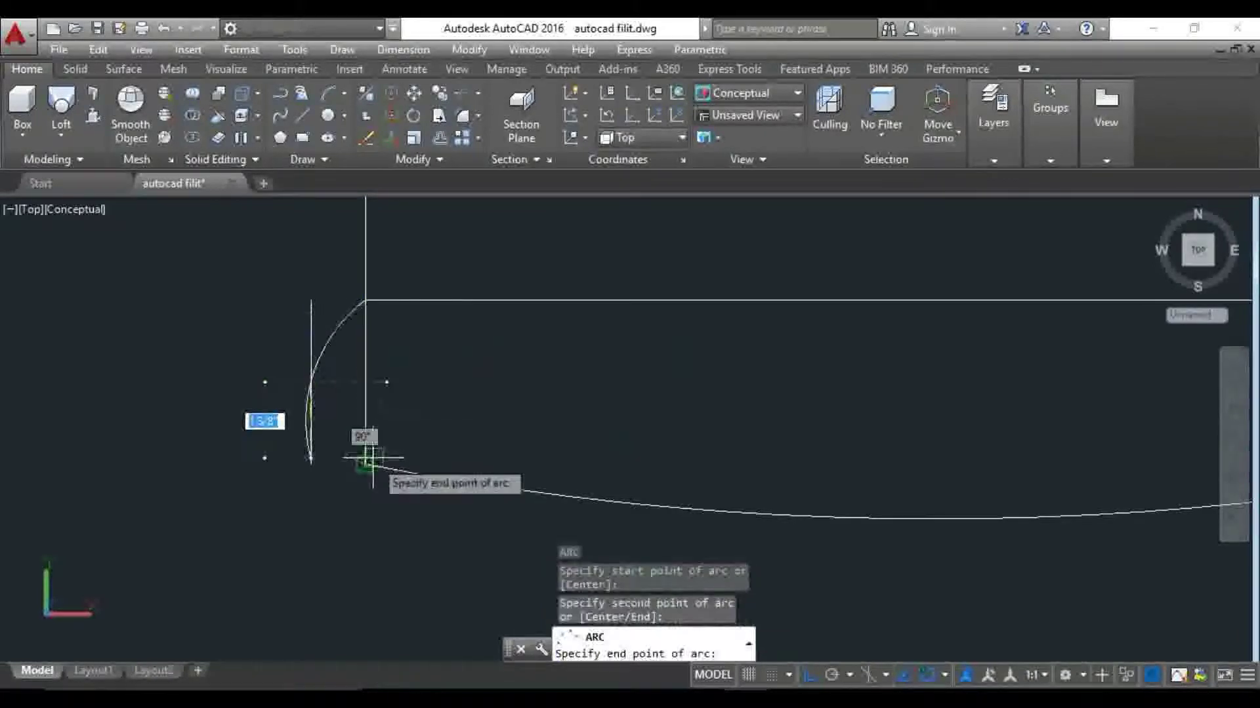
{"action": "left_click", "coordinate": [365, 459]}
{"action": "scroll", "coordinate": [394, 427], "scroll_direction": "down", "scroll_amount": 3}
Start an arc at the slot's right end and delete the right helper line
{"action": "key", "text": "Return"}
{"action": "scroll", "coordinate": [640, 349], "scroll_direction": "up", "scroll_amount": 3}
{"action": "left_click", "coordinate": [648, 352]}
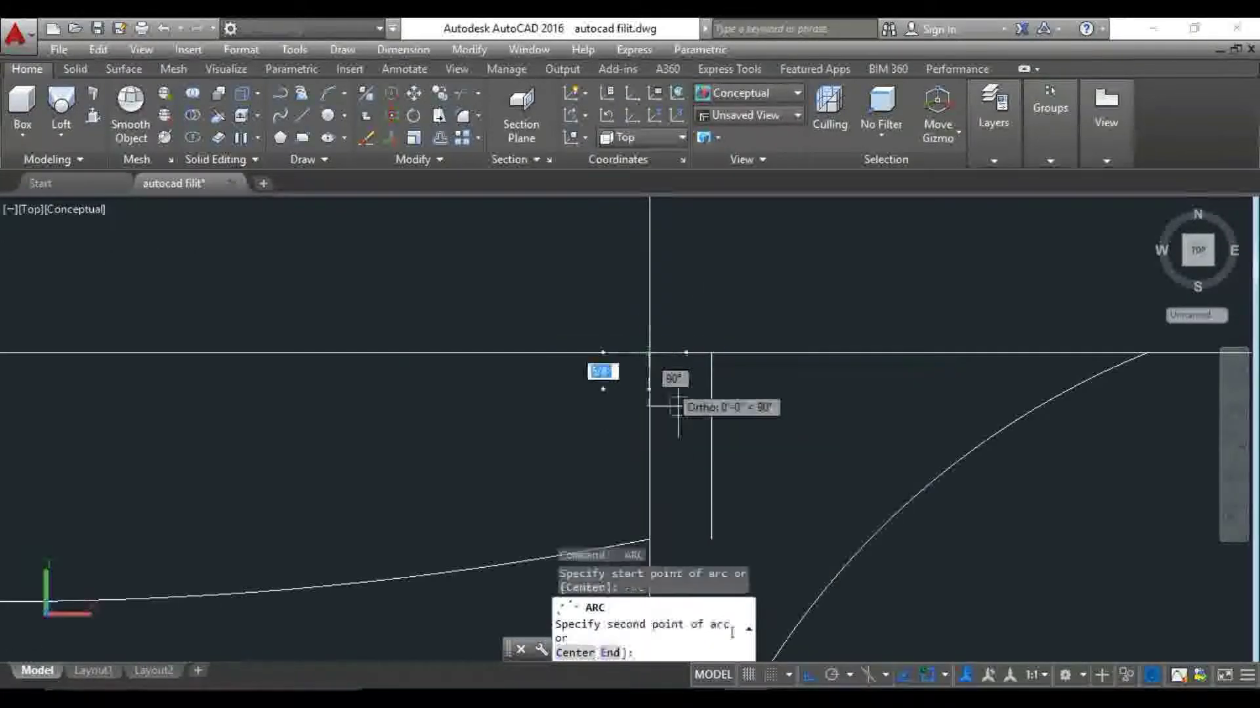
{"action": "scroll", "coordinate": [710, 438], "scroll_direction": "up", "scroll_amount": 1}
{"action": "left_click", "coordinate": [761, 482]}
{"action": "left_click", "coordinate": [796, 365]}
{"action": "key", "text": "Delete"}
Bring the whole rounded slot into view and cancel a stray selection
{"action": "scroll", "coordinate": [672, 412], "scroll_direction": "down", "scroll_amount": 2}
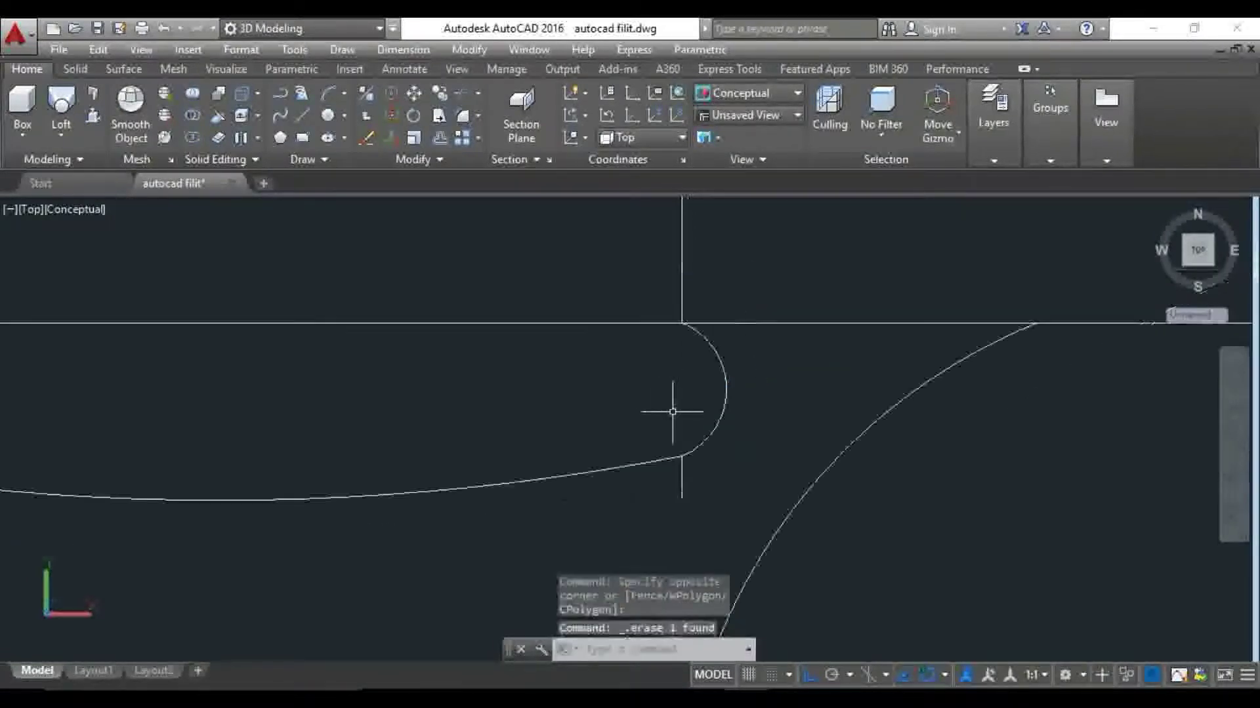
{"action": "scroll", "coordinate": [697, 450], "scroll_direction": "down", "scroll_amount": 2}
{"action": "middle_click_drag", "start_coordinate": [697, 450], "coordinate": [589, 454]}
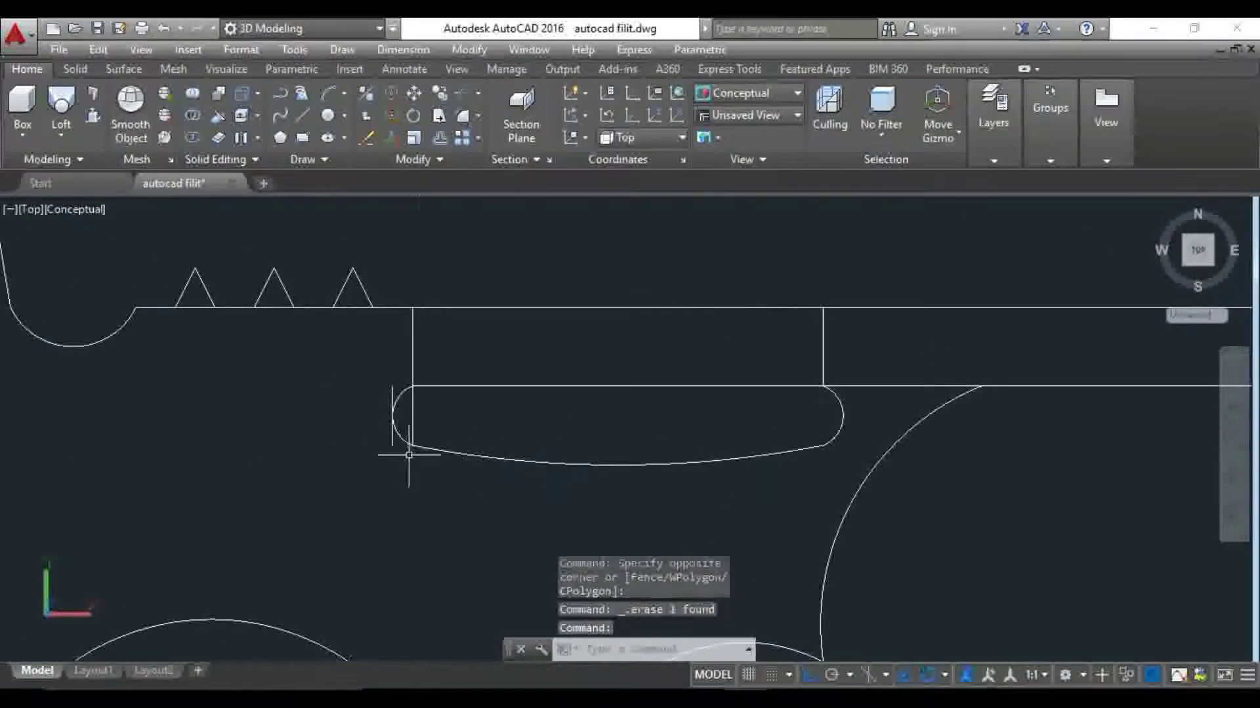
{"action": "scroll", "coordinate": [409, 454], "scroll_direction": "up", "scroll_amount": 3}
{"action": "left_click", "coordinate": [437, 377]}
{"action": "scroll", "coordinate": [348, 400], "scroll_direction": "down", "scroll_amount": 5}
{"action": "key", "text": "Escape"}
{"action": "scroll", "coordinate": [520, 385], "scroll_direction": "down", "scroll_amount": 2}
{"action": "middle_click_drag", "start_coordinate": [642, 426], "coordinate": [618, 433]}
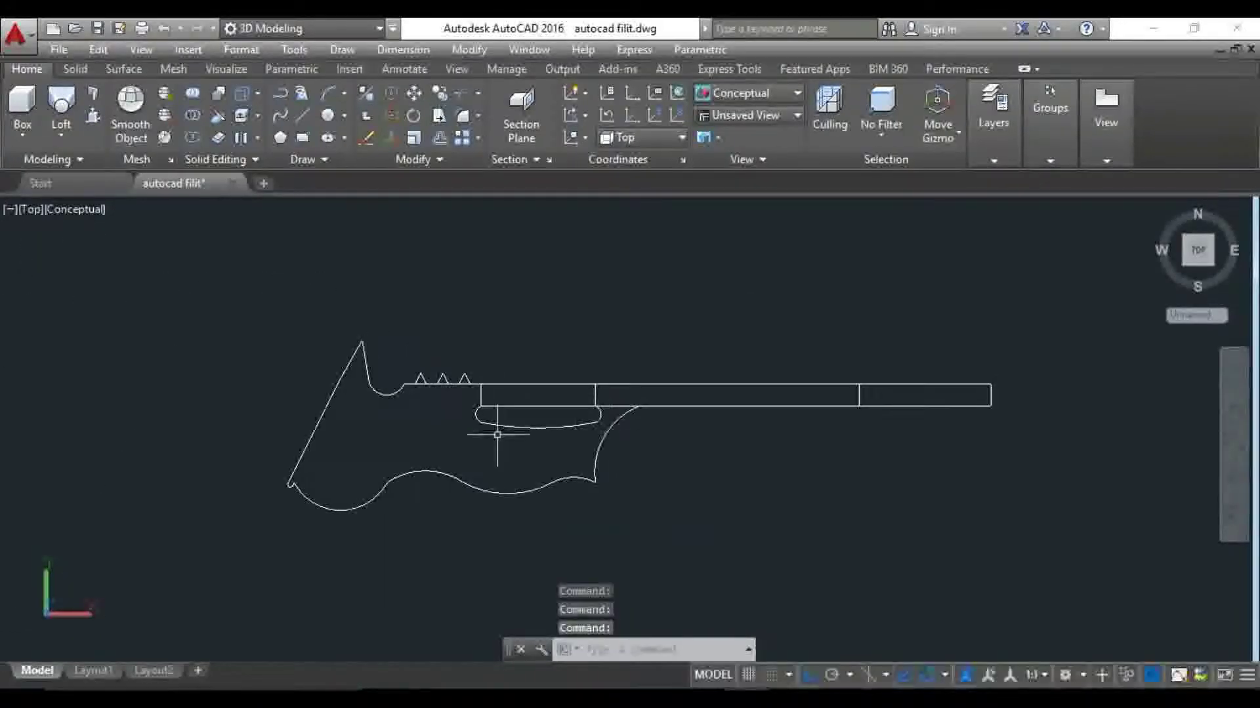
{"action": "scroll", "coordinate": [444, 430], "scroll_direction": "up", "scroll_amount": 3}
{"action": "scroll", "coordinate": [445, 430], "scroll_direction": "down", "scroll_amount": 3}
{"action": "scroll", "coordinate": [459, 433], "scroll_direction": "up", "scroll_amount": 1}
{"action": "middle_click_drag", "start_coordinate": [494, 427], "coordinate": [510, 436]}
{"action": "left_click_drag", "start_coordinate": [511, 437], "coordinate": [538, 455]}
{"action": "middle_click_drag", "start_coordinate": [542, 450], "coordinate": [493, 450]}
{"action": "scroll", "coordinate": [646, 436], "scroll_direction": "up", "scroll_amount": 2}
{"action": "scroll", "coordinate": [669, 422], "scroll_direction": "up", "scroll_amount": 2}
{"action": "middle_click_drag", "start_coordinate": [669, 422], "coordinate": [458, 402]}
{"action": "scroll", "coordinate": [459, 402], "scroll_direction": "down", "scroll_amount": 1}
{"action": "scroll", "coordinate": [500, 416], "scroll_direction": "up", "scroll_amount": 1}
{"action": "scroll", "coordinate": [343, 393], "scroll_direction": "up", "scroll_amount": 1}
{"action": "scroll", "coordinate": [343, 393], "scroll_direction": "up", "scroll_amount": 5}
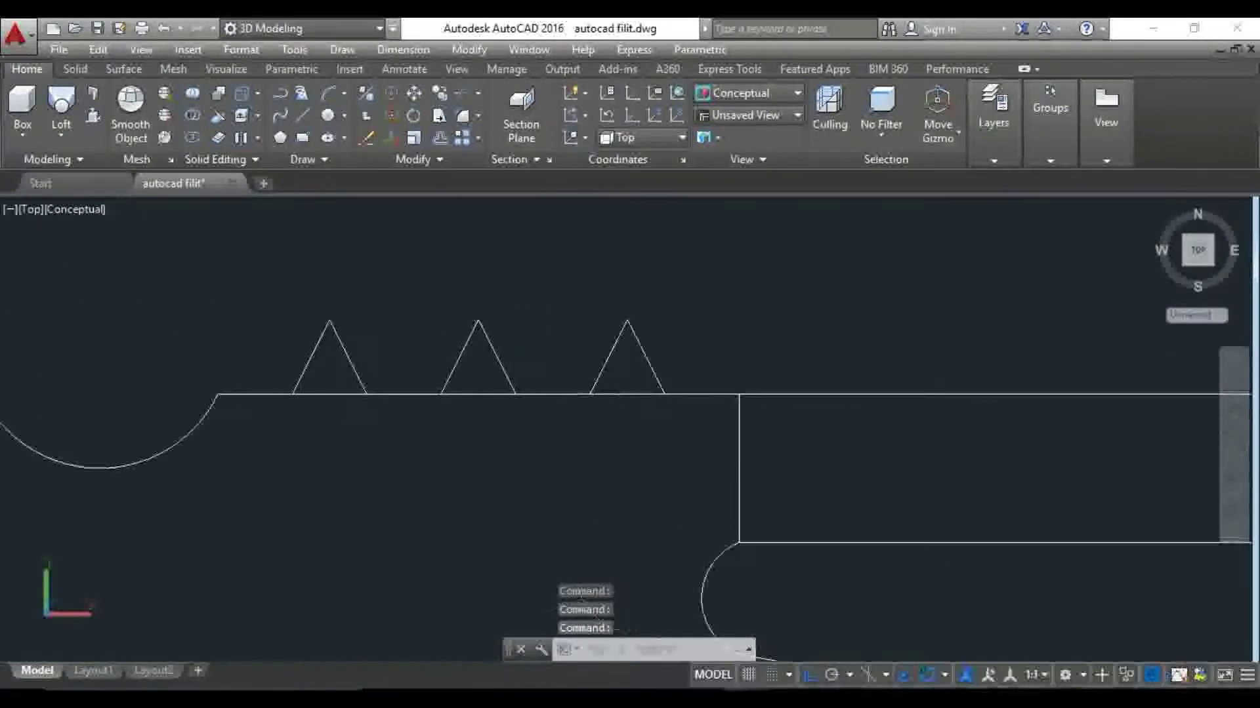
{"action": "scroll", "coordinate": [599, 413], "scroll_direction": "down", "scroll_amount": 6}
{"action": "mouse_move", "coordinate": [598, 413]}
{"action": "middle_mouse_down"}
{"action": "mouse_move", "coordinate": [525, 346]}
{"action": "mouse_move", "coordinate": [506, 422]}
{"action": "mouse_move", "coordinate": [626, 441]}
{"action": "mouse_move", "coordinate": [442, 424]}
{"action": "middle_mouse_up"}
{"action": "key", "text": "Escape"}
{"action": "scroll", "coordinate": [534, 427], "scroll_direction": "down", "scroll_amount": 4}
{"action": "scroll", "coordinate": [534, 427], "scroll_direction": "up", "scroll_amount": 3}
{"action": "middle_click_drag", "start_coordinate": [534, 427], "coordinate": [571, 465]}
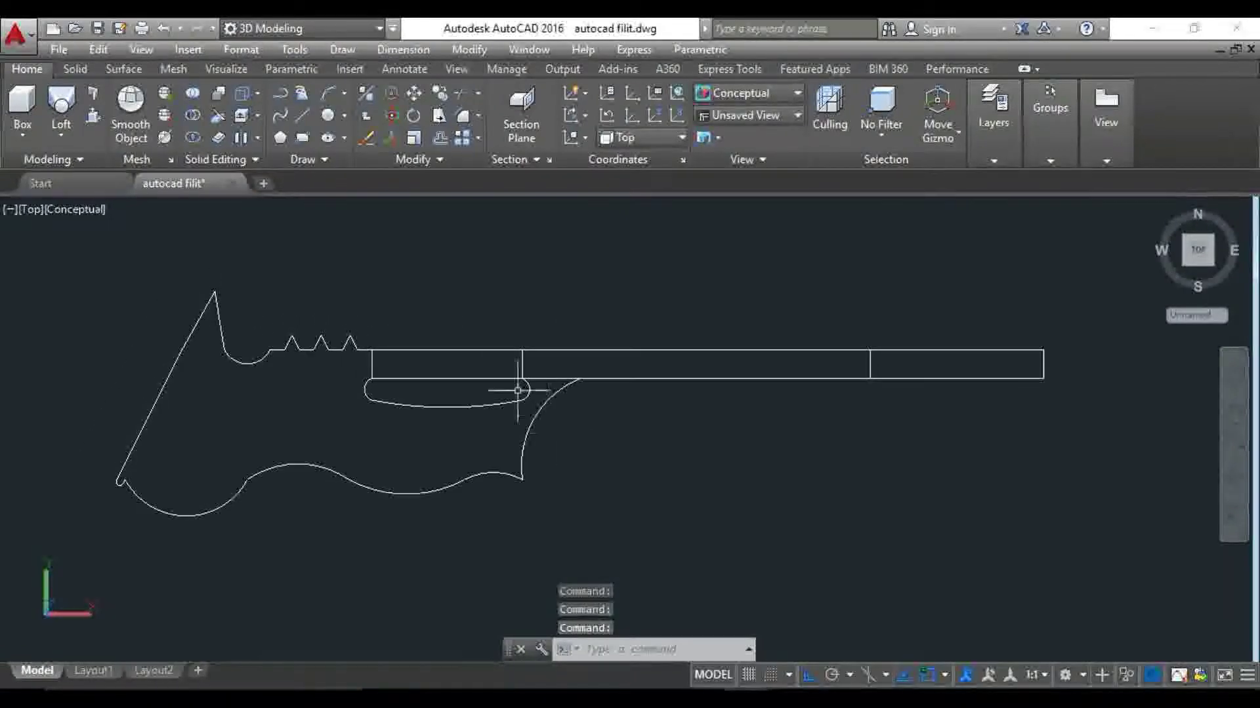
{"action": "scroll", "coordinate": [464, 365], "scroll_direction": "up", "scroll_amount": 1}
{"action": "scroll", "coordinate": [506, 391], "scroll_direction": "up", "scroll_amount": 2}
{"action": "middle_click_drag", "start_coordinate": [505, 391], "coordinate": [568, 429]}
{"action": "scroll", "coordinate": [629, 402], "scroll_direction": "down", "scroll_amount": 2}
{"action": "middle_click_drag", "start_coordinate": [658, 399], "coordinate": [520, 417]}
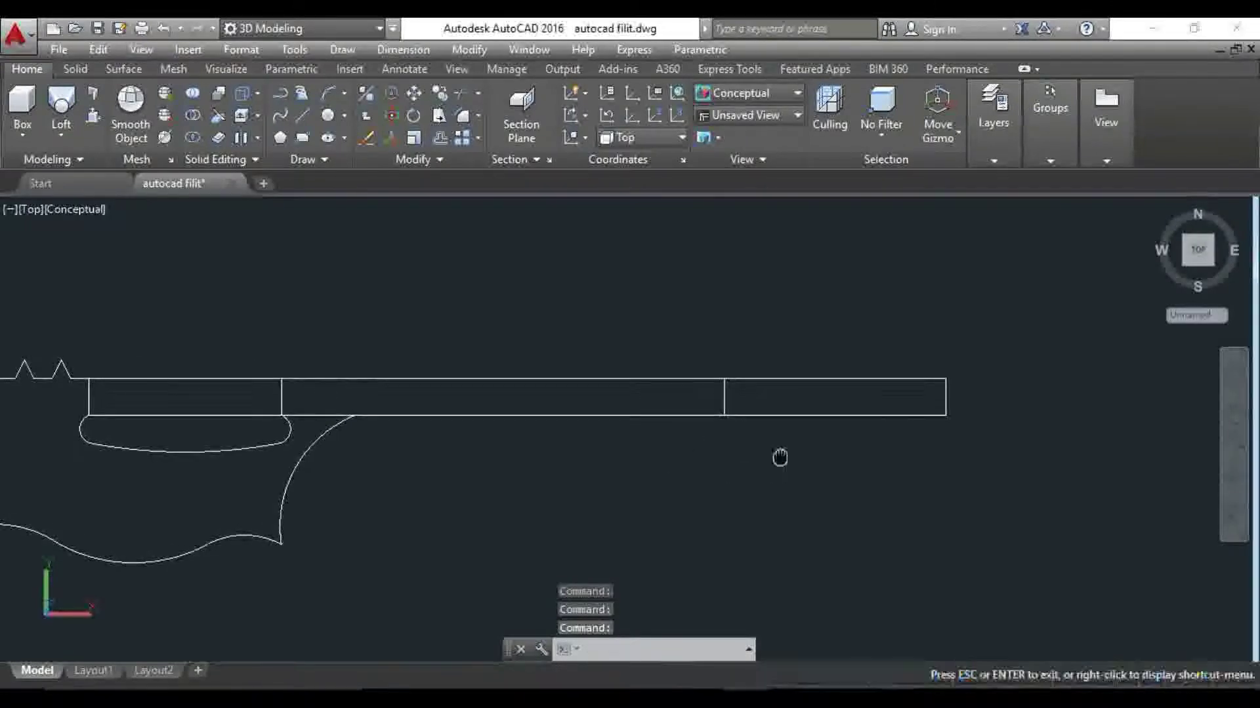
{"action": "scroll", "coordinate": [872, 413], "scroll_direction": "up", "scroll_amount": 2}
{"action": "middle_click_drag", "start_coordinate": [797, 433], "coordinate": [789, 425]}
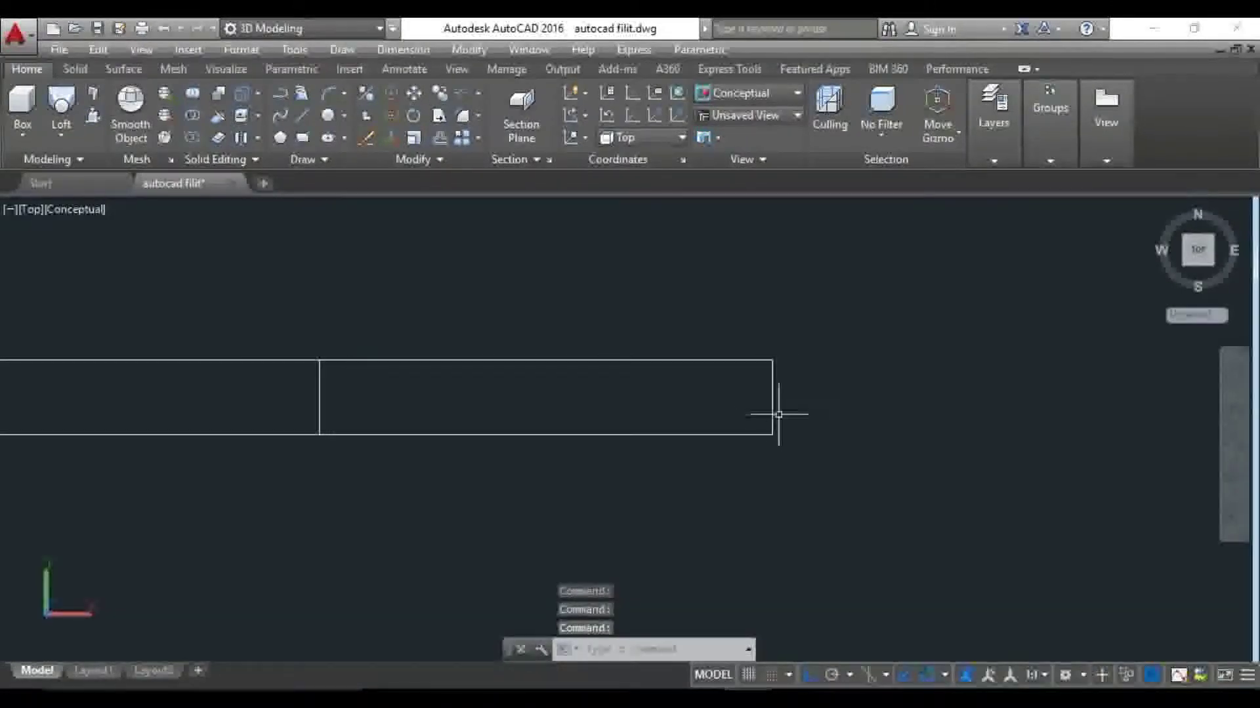
{"action": "type", "text": "o"}
{"action": "key", "text": "Return"}
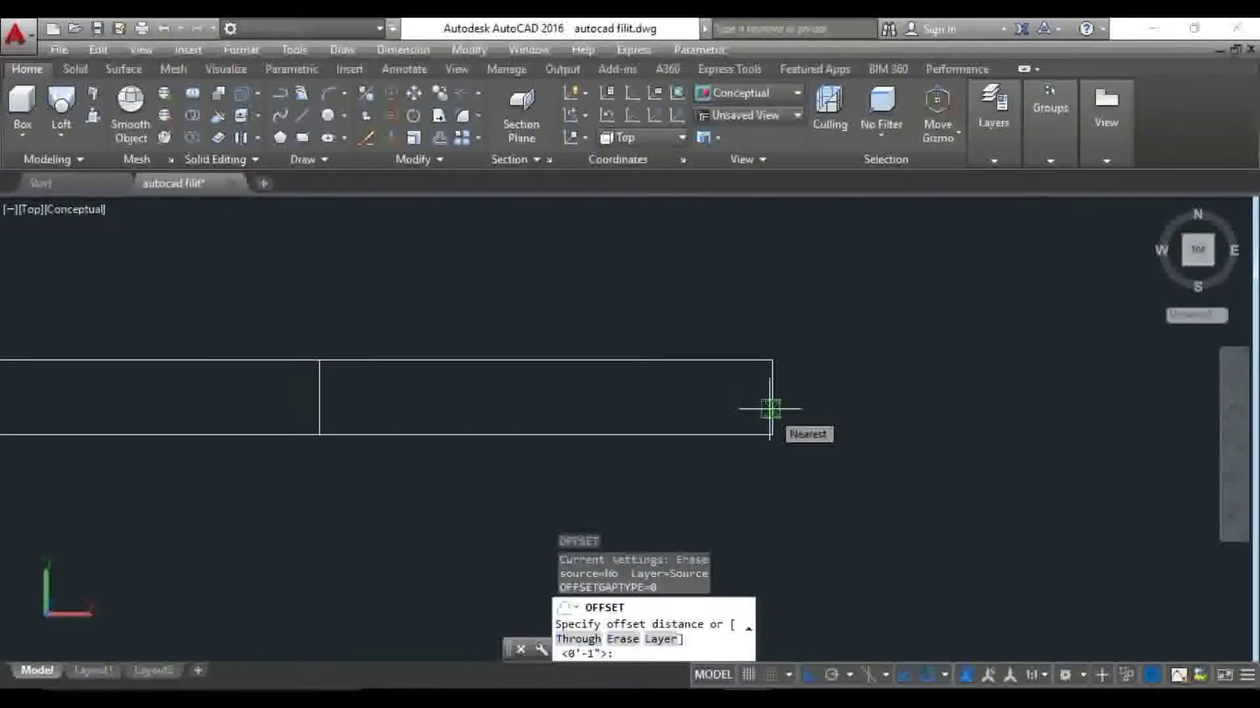
Offset the barrel's end line to the right and draw a line from its endpoint
{"action": "key", "text": "Return"}
{"action": "left_click", "coordinate": [772, 396]}
{"action": "left_click", "coordinate": [835, 402]}
{"action": "key", "text": "Escape"}
{"action": "scroll", "coordinate": [834, 413], "scroll_direction": "down", "scroll_amount": 2}
{"action": "scroll", "coordinate": [725, 401], "scroll_direction": "up", "scroll_amount": 1}
{"action": "middle_click_drag", "start_coordinate": [917, 441], "coordinate": [725, 401]}
{"action": "type", "text": "l"}
{"action": "key", "text": "Return"}
{"action": "left_click", "coordinate": [699, 399]}
{"action": "key", "text": "Return"}
Offset by 8 and draw the hook's side and bottom lines at the barrel end
{"action": "type", "text": "o"}
{"action": "key", "text": "Return"}
{"action": "type", "text": "8"}
{"action": "key", "text": "Return"}
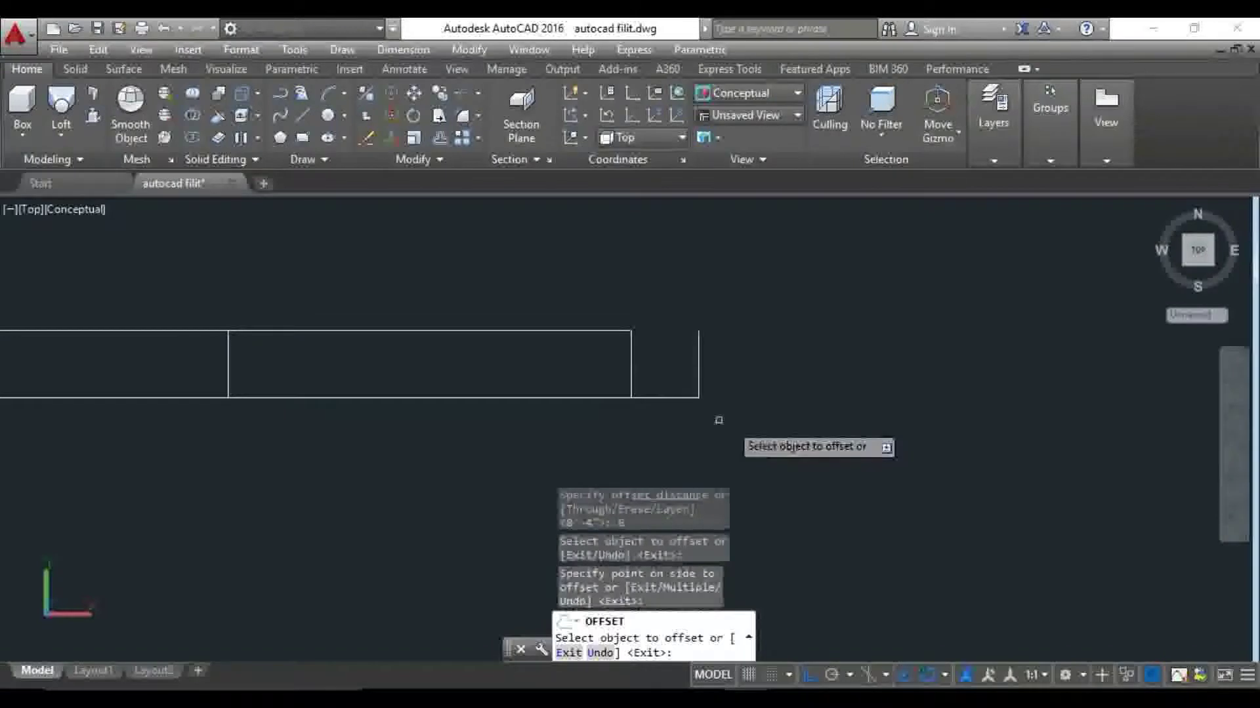
{"action": "key", "text": "Escape"}
{"action": "middle_click_drag", "start_coordinate": [718, 420], "coordinate": [723, 373]}
{"action": "scroll", "coordinate": [667, 369], "scroll_direction": "up", "scroll_amount": 1}
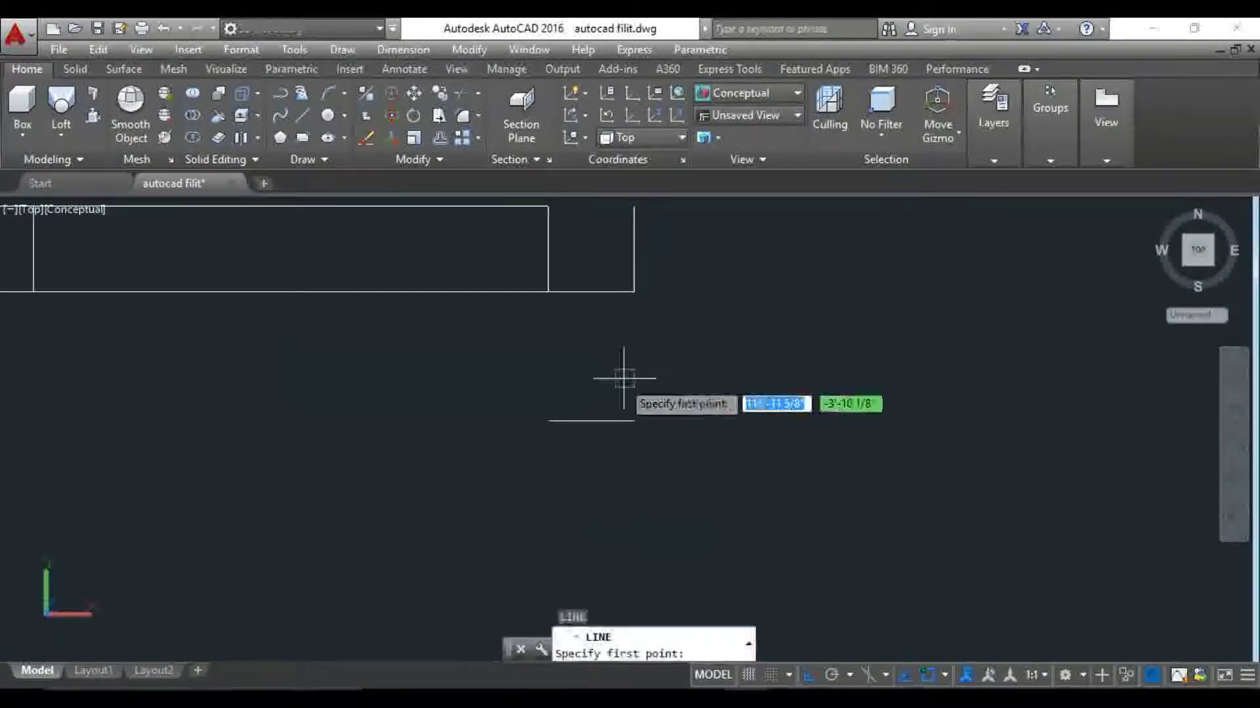
{"action": "left_click", "coordinate": [641, 407]}
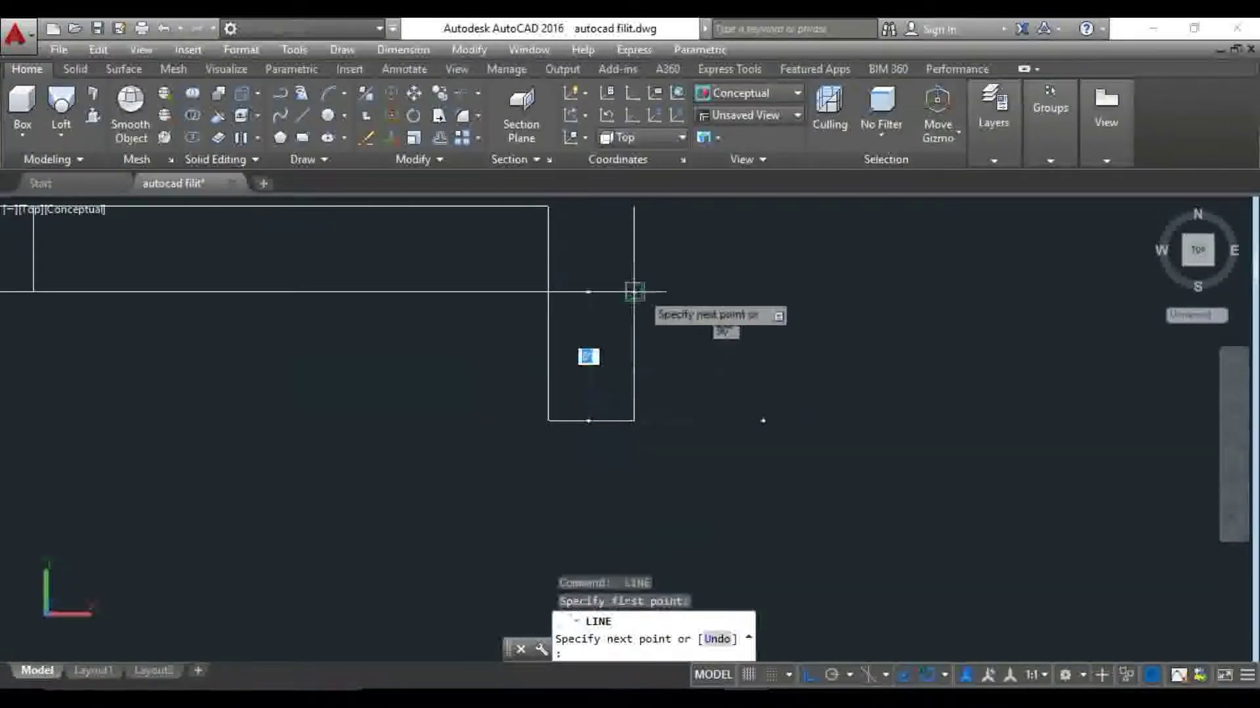
{"action": "left_click", "coordinate": [635, 289]}
{"action": "key", "text": "Return"}
Trim the extra line piece and delete the two leftover helper lines around the hook
{"action": "mouse_move", "coordinate": [663, 332]}
{"action": "middle_mouse_down"}
{"action": "mouse_move", "coordinate": [663, 395]}
{"action": "mouse_move", "coordinate": [676, 413]}
{"action": "middle_mouse_up"}
{"action": "type", "text": "tr"}
{"action": "key", "text": "Return"}
{"action": "left_click", "coordinate": [578, 301]}
{"action": "left_click", "coordinate": [625, 347]}
{"action": "key", "text": "Return"}
{"action": "key", "text": "Escape"}
{"action": "left_click", "coordinate": [666, 407]}
{"action": "left_click", "coordinate": [637, 349]}
{"action": "key", "text": "Delete"}
{"action": "scroll", "coordinate": [877, 341], "scroll_direction": "down", "scroll_amount": 3}
{"action": "scroll", "coordinate": [883, 376], "scroll_direction": "down", "scroll_amount": 2}
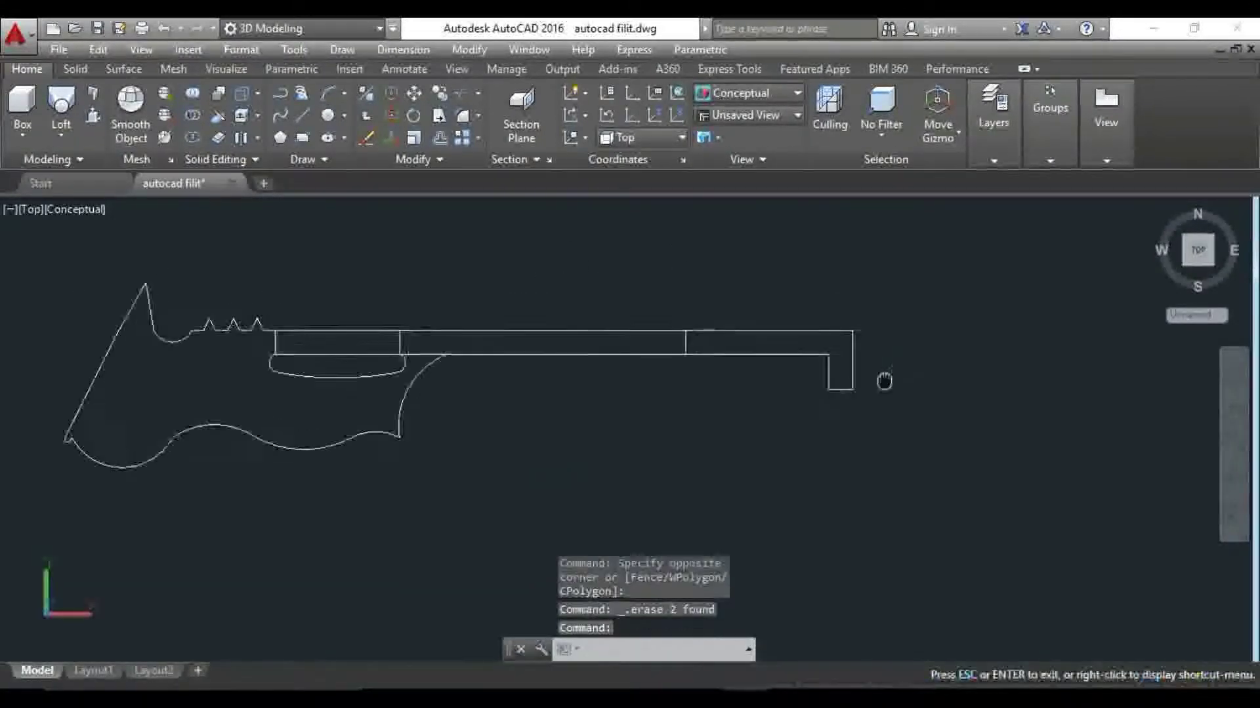
{"action": "scroll", "coordinate": [845, 396], "scroll_direction": "down", "scroll_amount": 1}
{"action": "scroll", "coordinate": [752, 403], "scroll_direction": "up", "scroll_amount": 2}
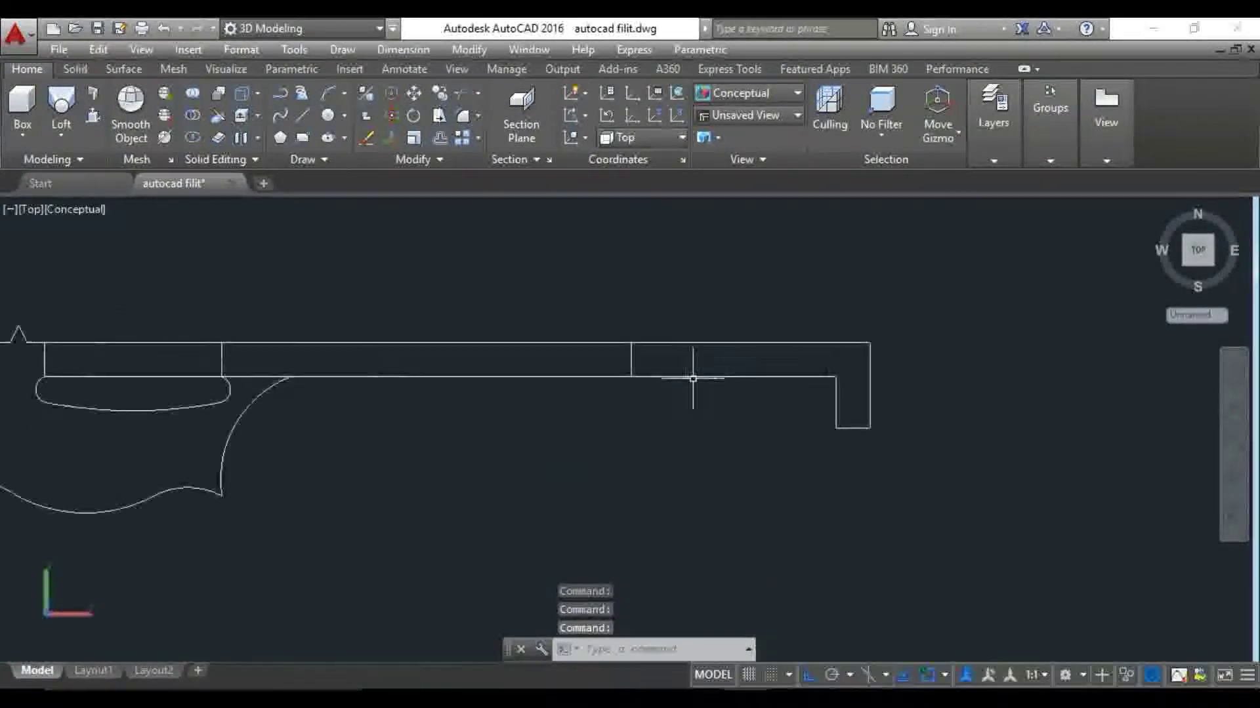
{"action": "type", "text": "F"}
Fillet the hook's top and outer corners with radius 2
{"action": "key", "text": "Return"}
{"action": "type", "text": "2"}
{"action": "key", "text": "Return"}
{"action": "scroll", "coordinate": [676, 384], "scroll_direction": "up", "scroll_amount": 2}
{"action": "left_click", "coordinate": [706, 395]}
{"action": "left_click", "coordinate": [680, 378]}
{"action": "left_click", "coordinate": [734, 311]}
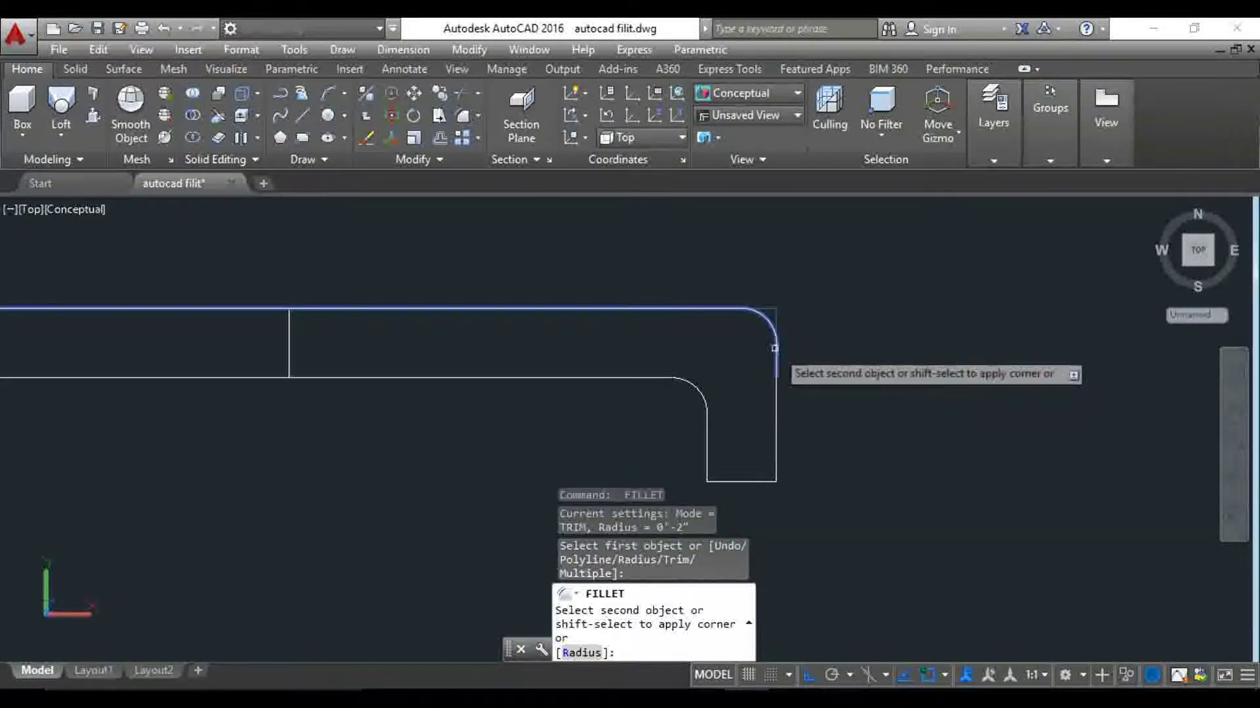
{"action": "left_click", "coordinate": [776, 368]}
Round the hook's inner corner, then undo the last change
{"action": "middle_click_drag", "start_coordinate": [758, 507], "coordinate": [704, 413]}
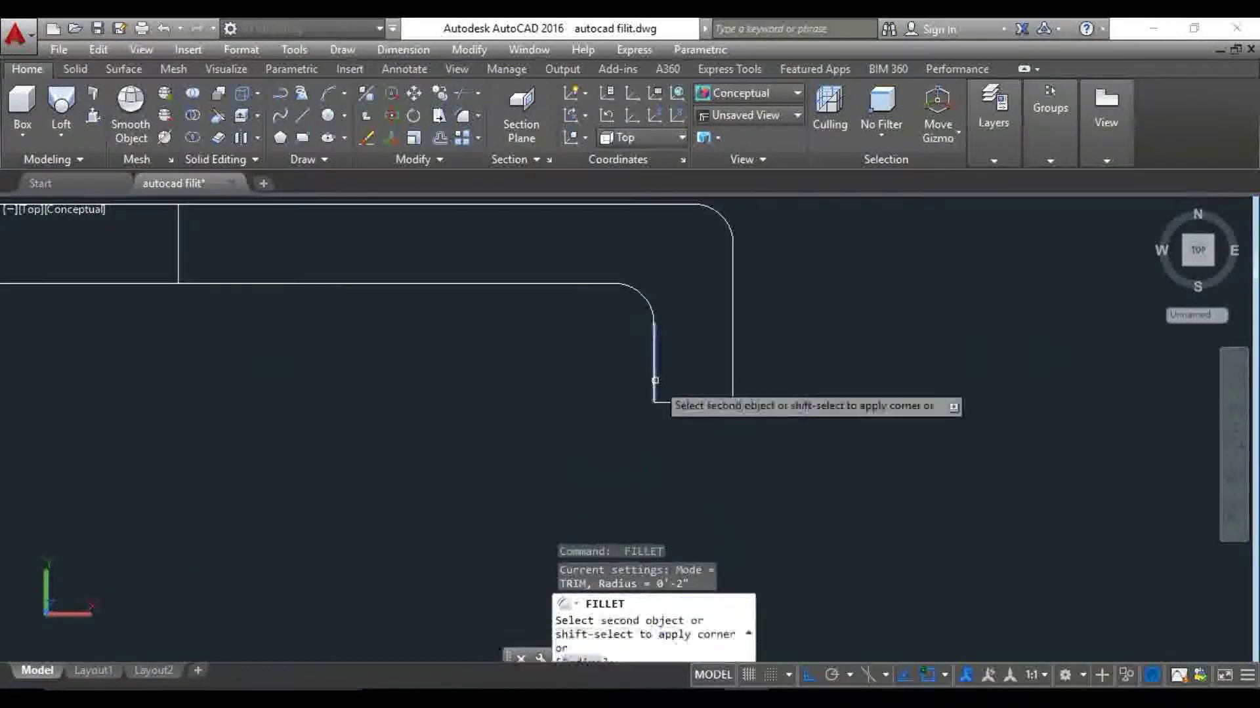
{"action": "left_click", "coordinate": [717, 399]}
{"action": "scroll", "coordinate": [722, 381], "scroll_direction": "down", "scroll_amount": 5}
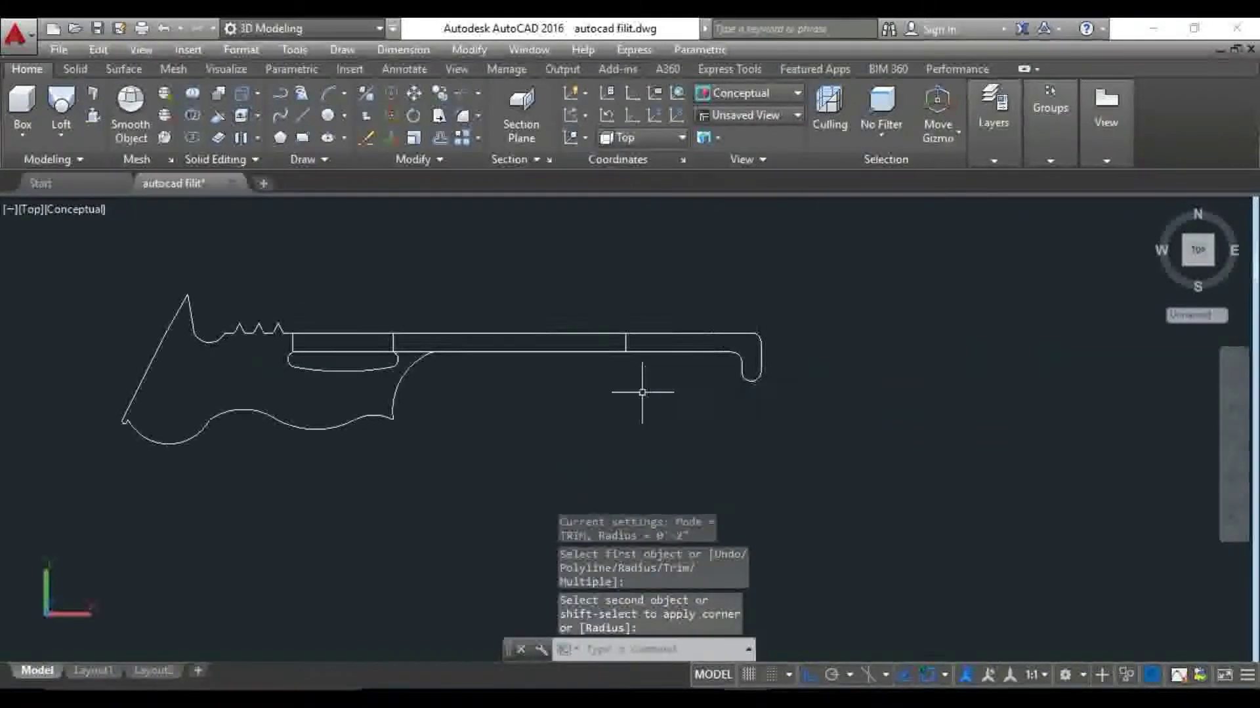
{"action": "scroll", "coordinate": [539, 435], "scroll_direction": "up", "scroll_amount": 5}
{"action": "scroll", "coordinate": [394, 433], "scroll_direction": "up", "scroll_amount": 4}
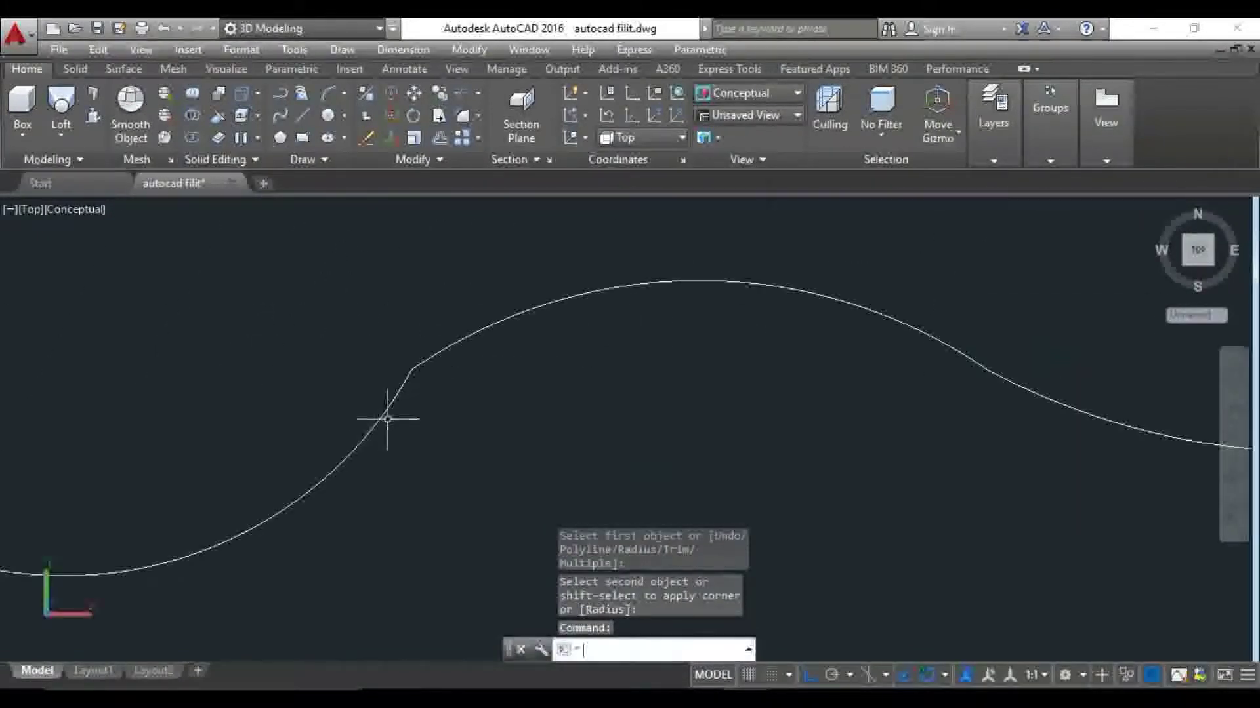
{"action": "key", "text": "Escape"}
{"action": "key", "text": "ctrl+z"}
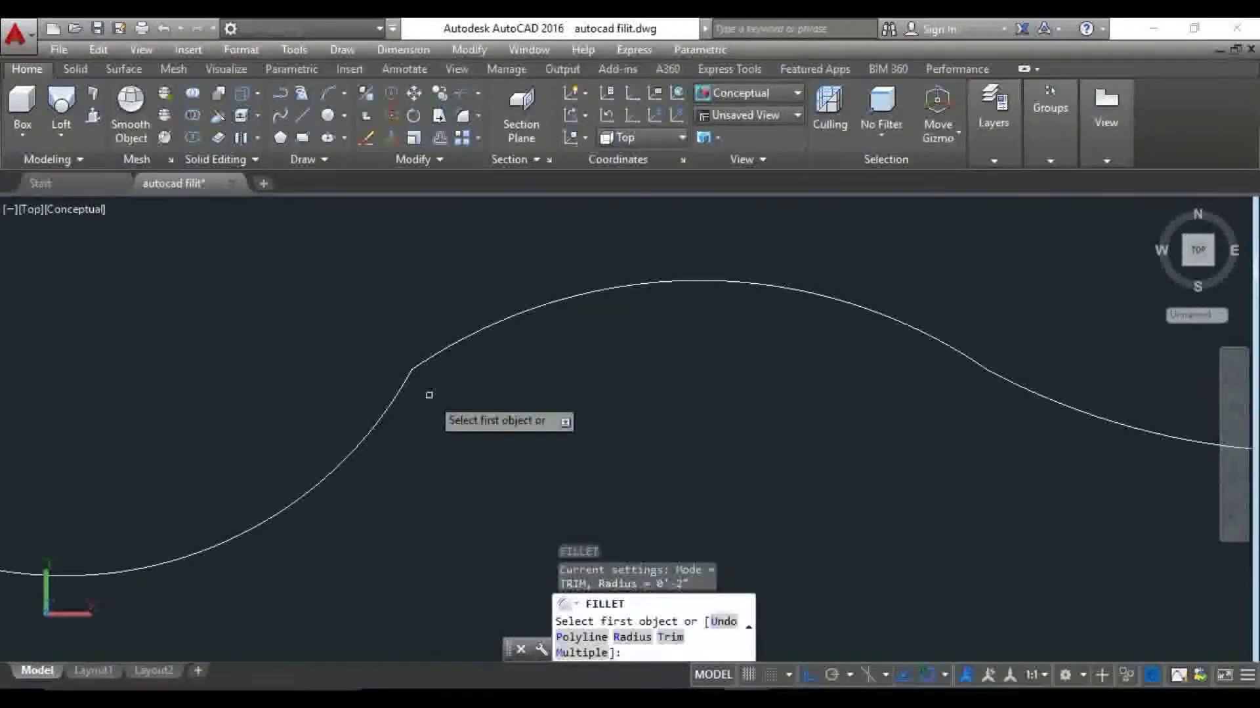
{"action": "type", "text": "4"}
Fillet the joints between adjoining curves along the grip's lower outline
{"action": "left_click", "coordinate": [401, 397]}
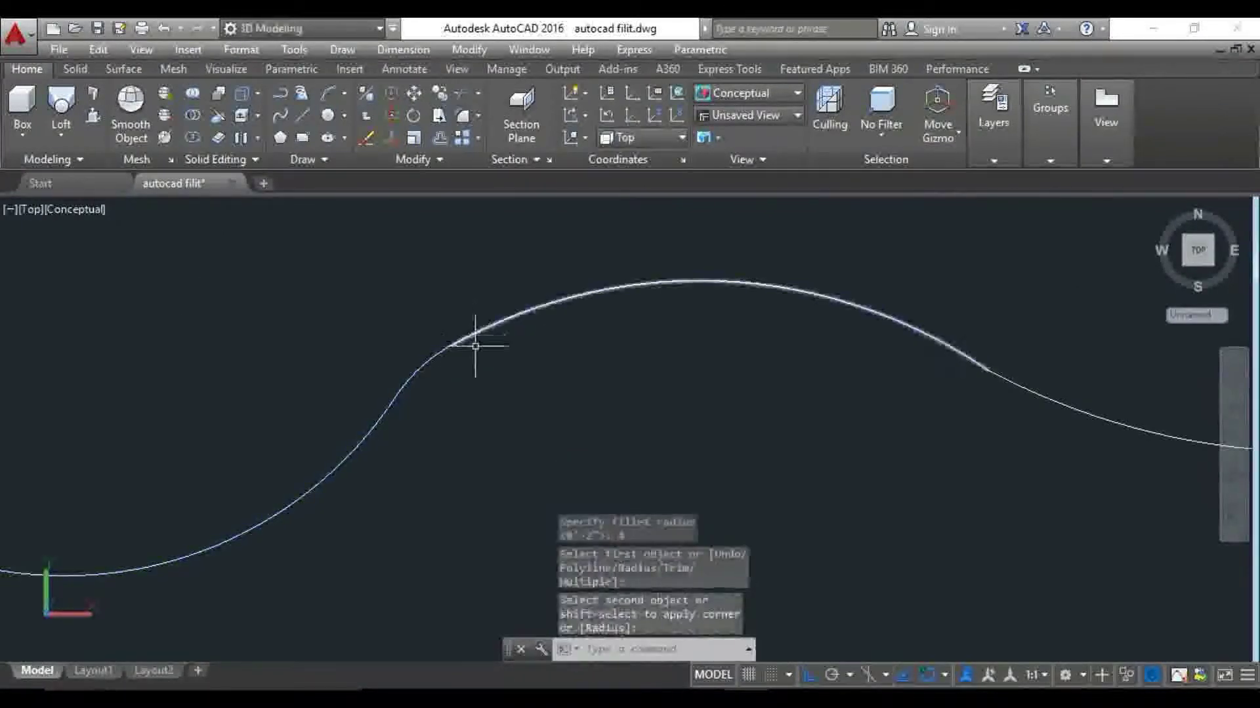
{"action": "scroll", "coordinate": [478, 352], "scroll_direction": "down", "scroll_amount": 4}
{"action": "middle_click_drag", "start_coordinate": [514, 399], "coordinate": [687, 428]}
{"action": "left_click", "coordinate": [759, 413]}
{"action": "scroll", "coordinate": [740, 416], "scroll_direction": "up", "scroll_amount": 5}
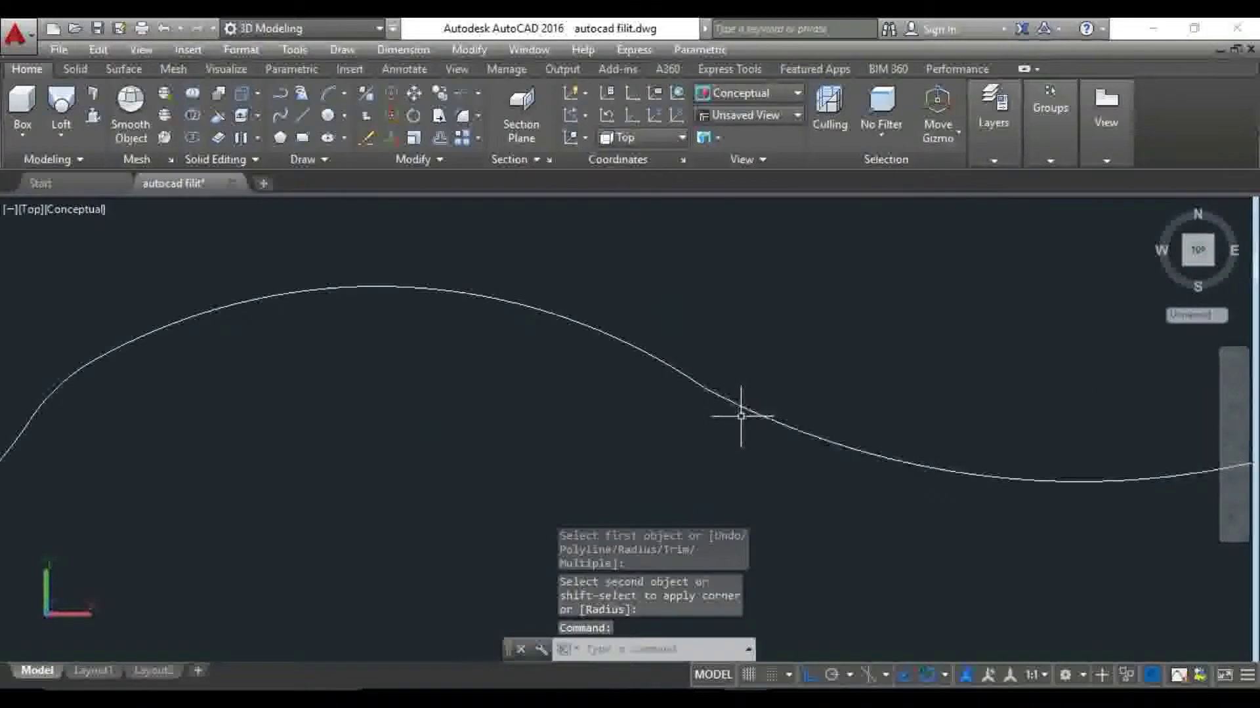
{"action": "left_click", "coordinate": [676, 368]}
{"action": "left_click", "coordinate": [731, 406]}
{"action": "scroll", "coordinate": [722, 413], "scroll_direction": "down", "scroll_amount": 5}
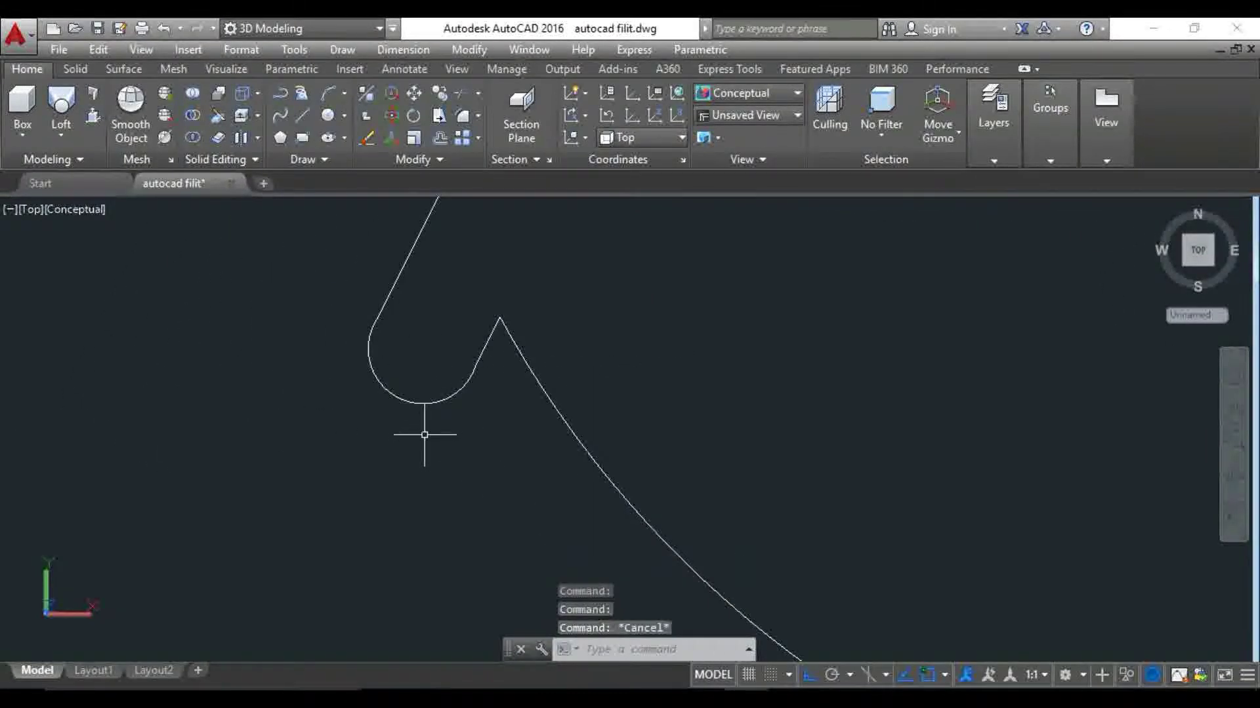
Delete the short stray line at the stock
{"action": "left_click", "coordinate": [524, 348]}
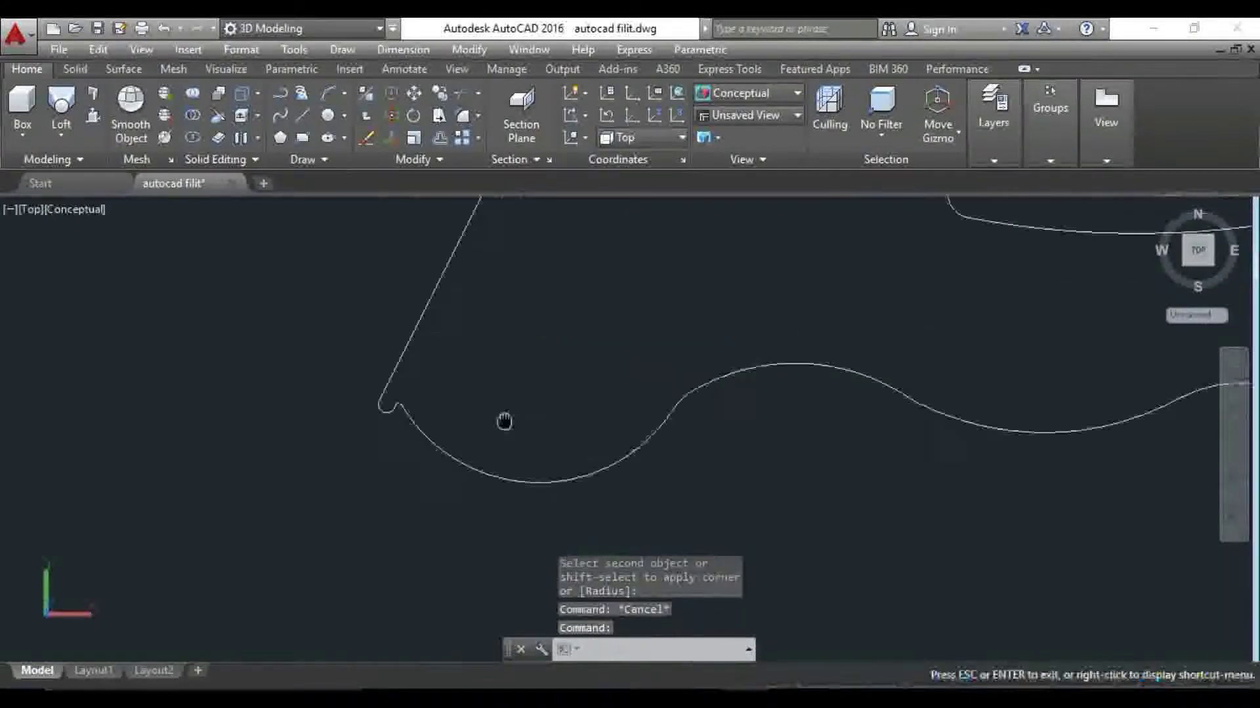
{"action": "scroll", "coordinate": [504, 422], "scroll_direction": "down", "scroll_amount": 5}
{"action": "scroll", "coordinate": [386, 430], "scroll_direction": "up", "scroll_amount": 1}
{"action": "key", "text": "Escape"}
{"action": "scroll", "coordinate": [295, 380], "scroll_direction": "up", "scroll_amount": 4}
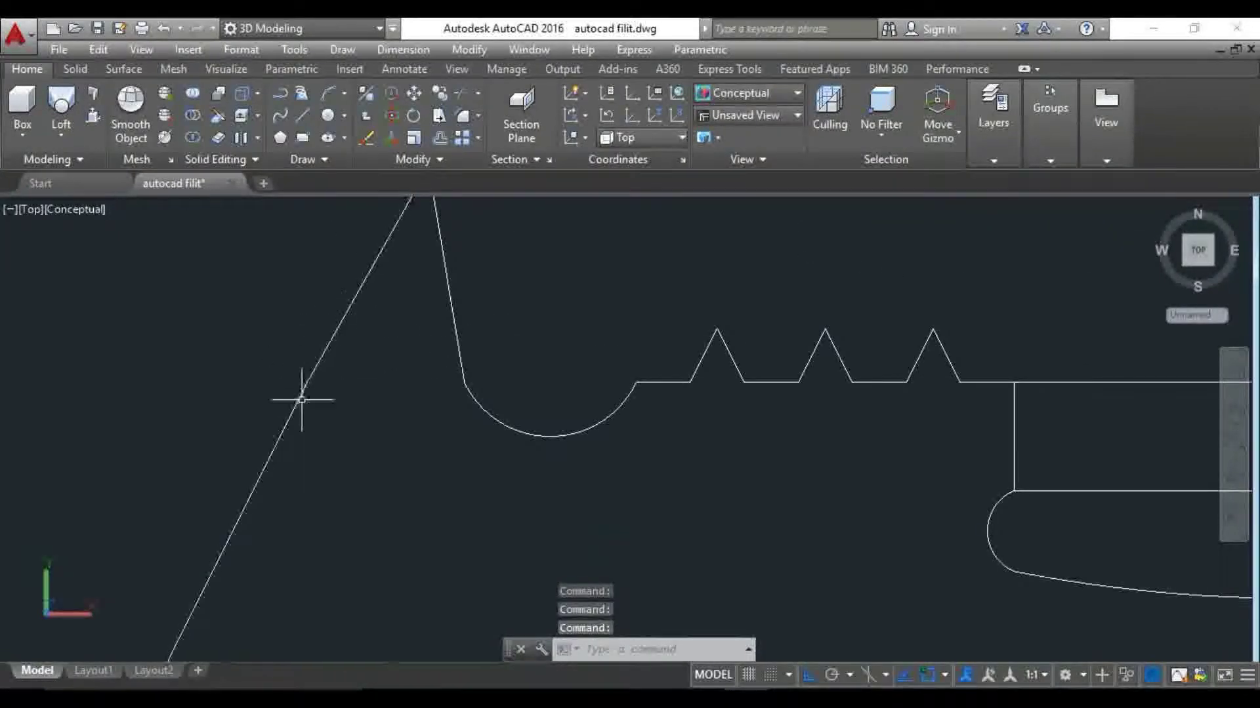
{"action": "scroll", "coordinate": [315, 364], "scroll_direction": "down", "scroll_amount": 4}
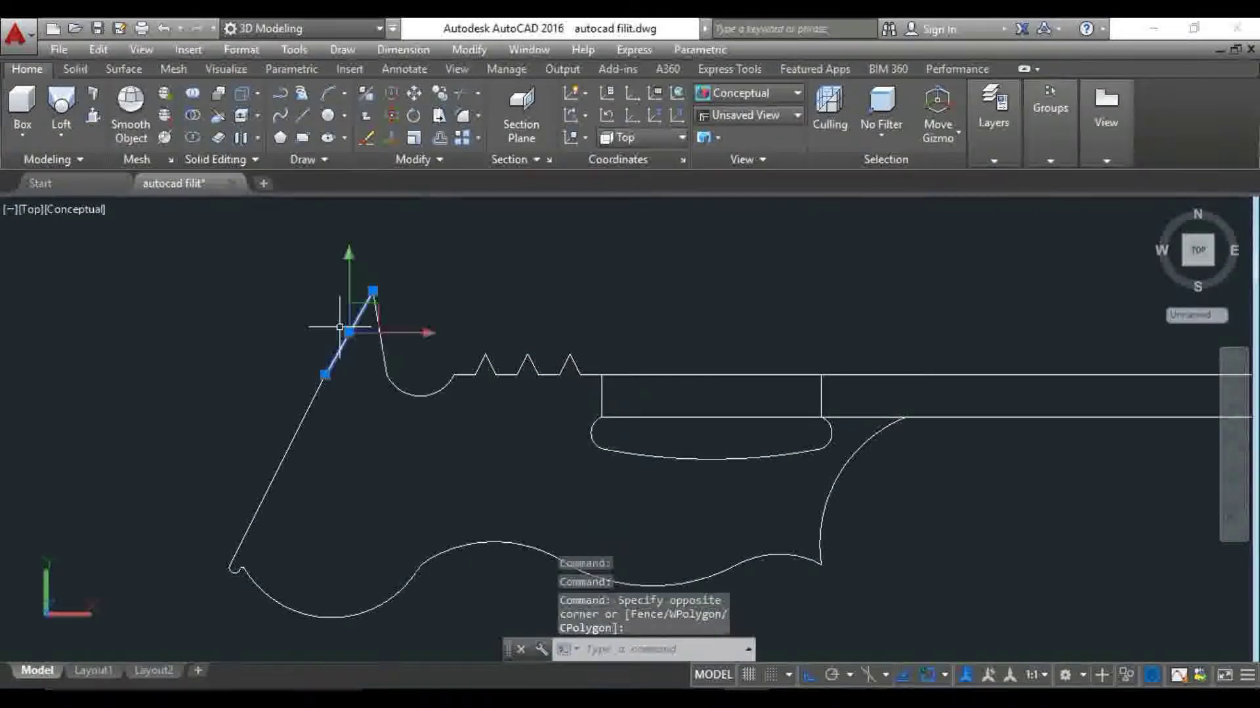
{"action": "key", "text": "Delete"}
{"action": "scroll", "coordinate": [339, 329], "scroll_direction": "up", "scroll_amount": 2}
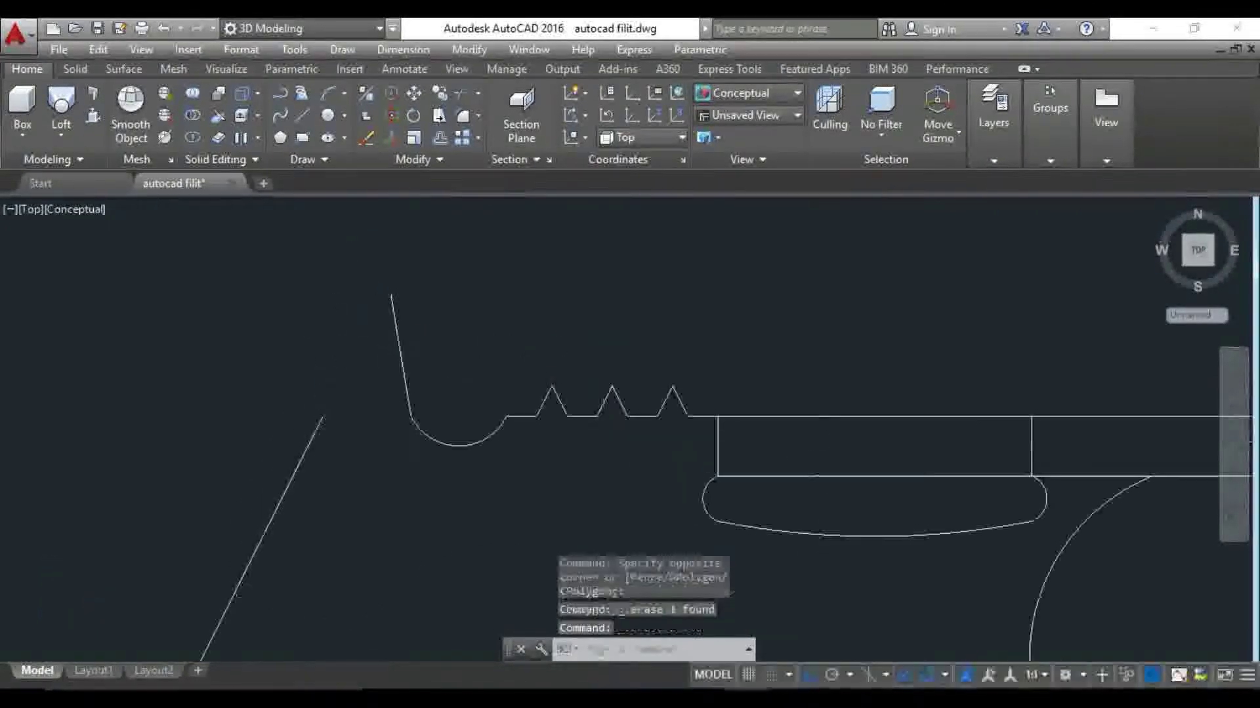
{"action": "type", "text": "F"}
Fillet the lower slanted stock line to the upper stock line with radius 0
{"action": "key", "text": "Return"}
{"action": "type", "text": "r"}
{"action": "key", "text": "Return"}
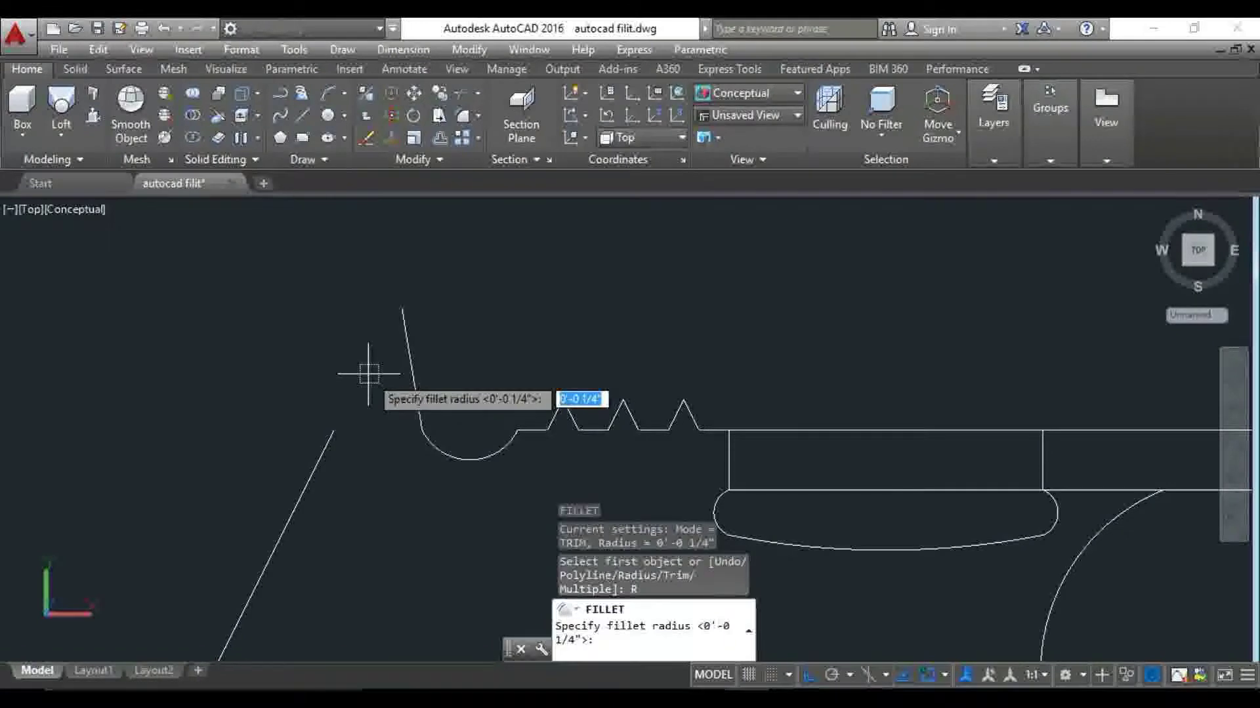
{"action": "type", "text": "0"}
{"action": "key", "text": "Return"}
{"action": "key", "text": "Escape"}
{"action": "key", "text": "Return"}
{"action": "left_click", "coordinate": [326, 446]}
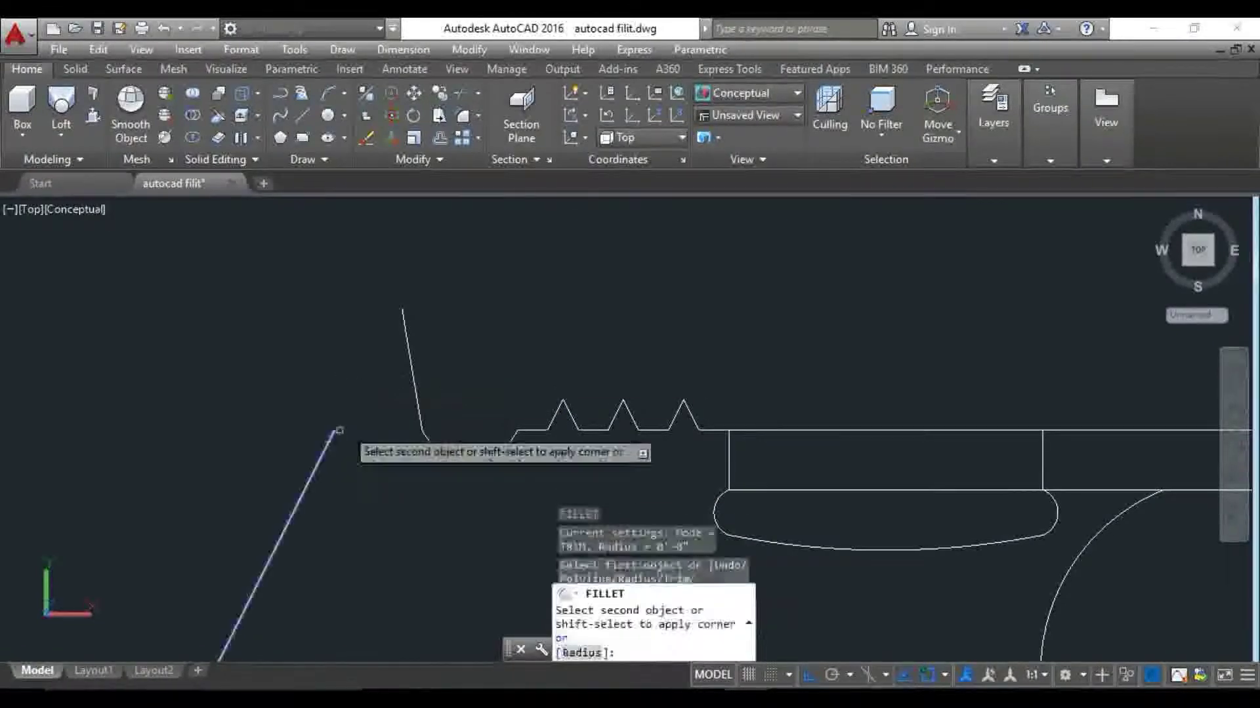
{"action": "left_click", "coordinate": [409, 358]}
{"action": "scroll", "coordinate": [439, 357], "scroll_direction": "down", "scroll_amount": 3}
{"action": "scroll", "coordinate": [439, 357], "scroll_direction": "up", "scroll_amount": 3}
{"action": "key", "text": "Escape"}
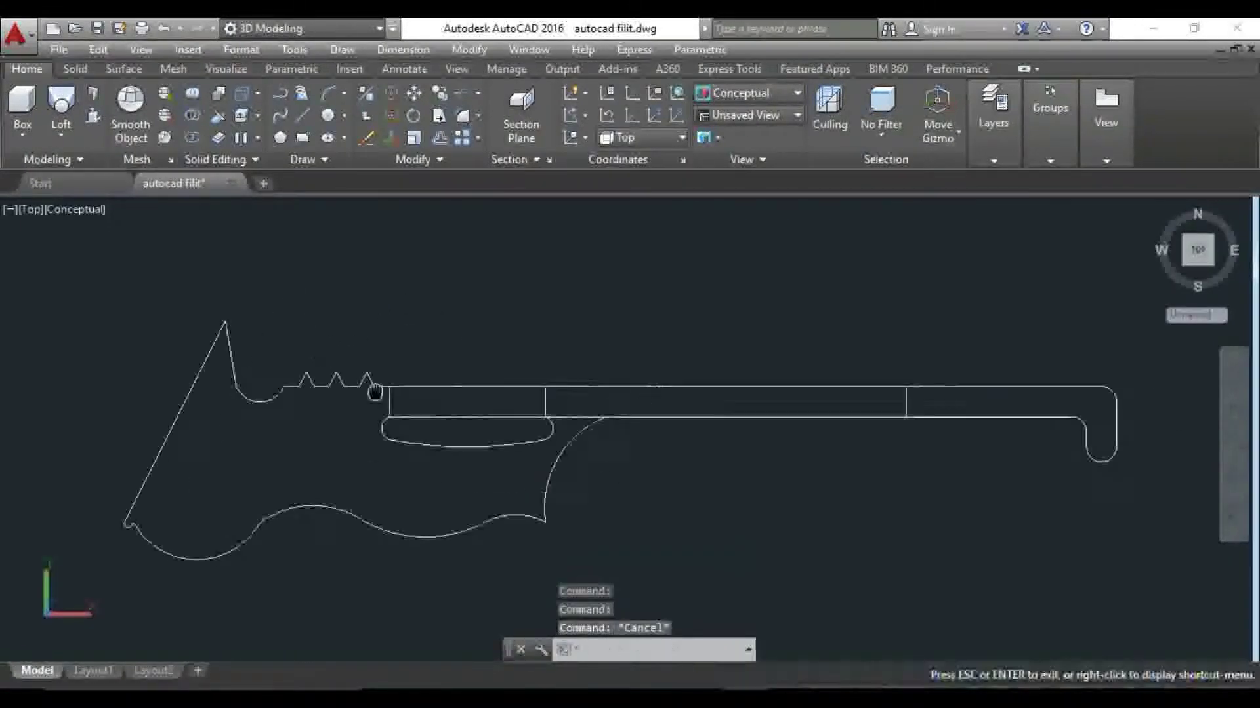
Reframe the profile view and bring up the preset view list
{"action": "scroll", "coordinate": [430, 403], "scroll_direction": "down", "scroll_amount": 3}
{"action": "scroll", "coordinate": [459, 433], "scroll_direction": "up", "scroll_amount": 2}
{"action": "scroll", "coordinate": [482, 470], "scroll_direction": "up", "scroll_amount": 1}
{"action": "middle_click_drag", "start_coordinate": [866, 467], "coordinate": [842, 483]}
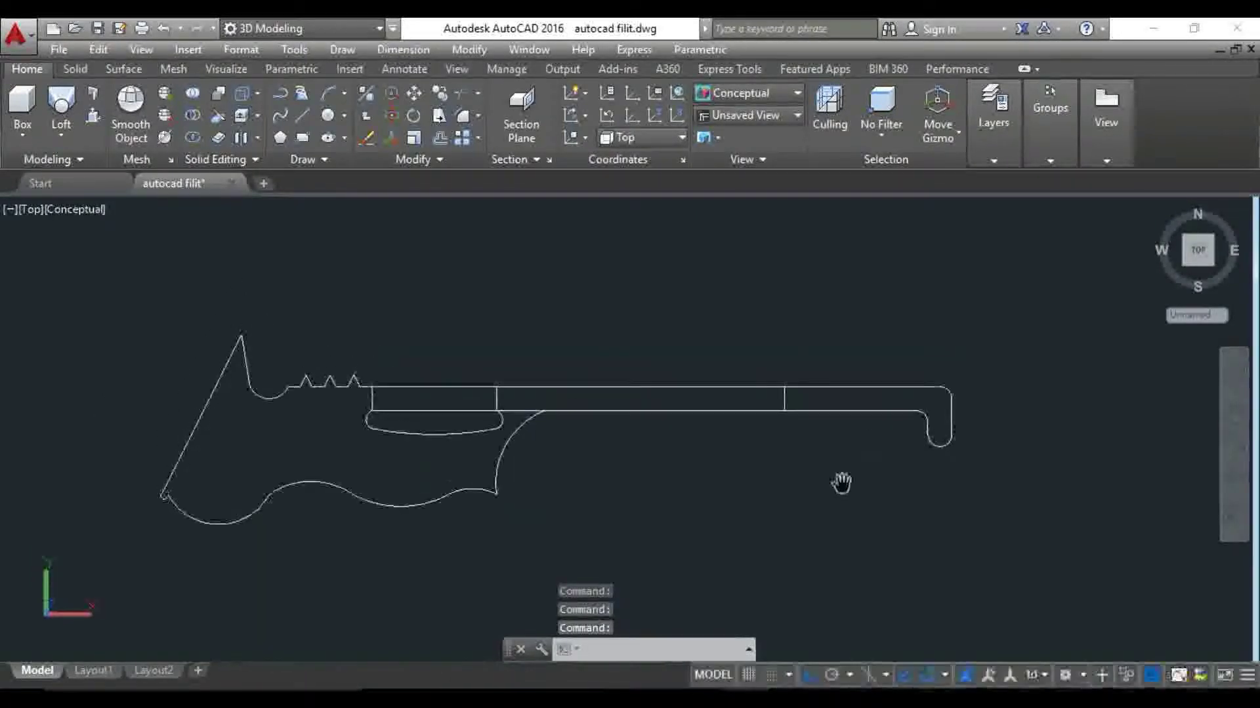
{"action": "left_click", "coordinate": [29, 209]}
Switch to SW Isometric and orbit the outline to a custom 3D angle
{"action": "left_click", "coordinate": [79, 374]}
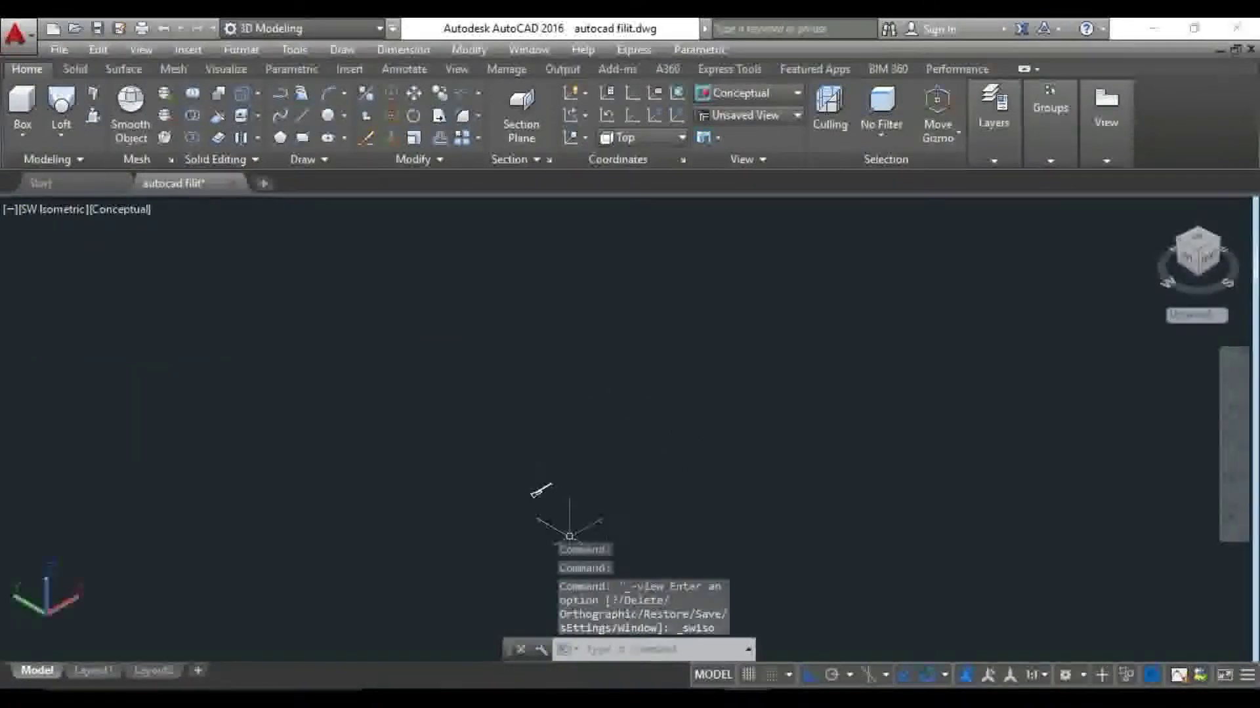
{"action": "mouse_move", "coordinate": [496, 484]}
{"action": "middle_mouse_down", "text": "shift"}
{"action": "mouse_move", "coordinate": [562, 478]}
{"action": "mouse_move", "coordinate": [464, 529]}
{"action": "mouse_move", "coordinate": [500, 435]}
{"action": "mouse_move", "coordinate": [469, 479]}
{"action": "middle_mouse_up", "text": "shift"}
{"action": "scroll", "coordinate": [436, 422], "scroll_direction": "up", "scroll_amount": 2}
{"action": "scroll", "coordinate": [568, 478], "scroll_direction": "up", "scroll_amount": 1}
{"action": "mouse_move", "coordinate": [568, 478]}
{"action": "middle_mouse_down"}
{"action": "mouse_move", "coordinate": [529, 468]}
{"action": "mouse_move", "coordinate": [531, 501]}
{"action": "mouse_move", "coordinate": [557, 418]}
{"action": "middle_mouse_up"}
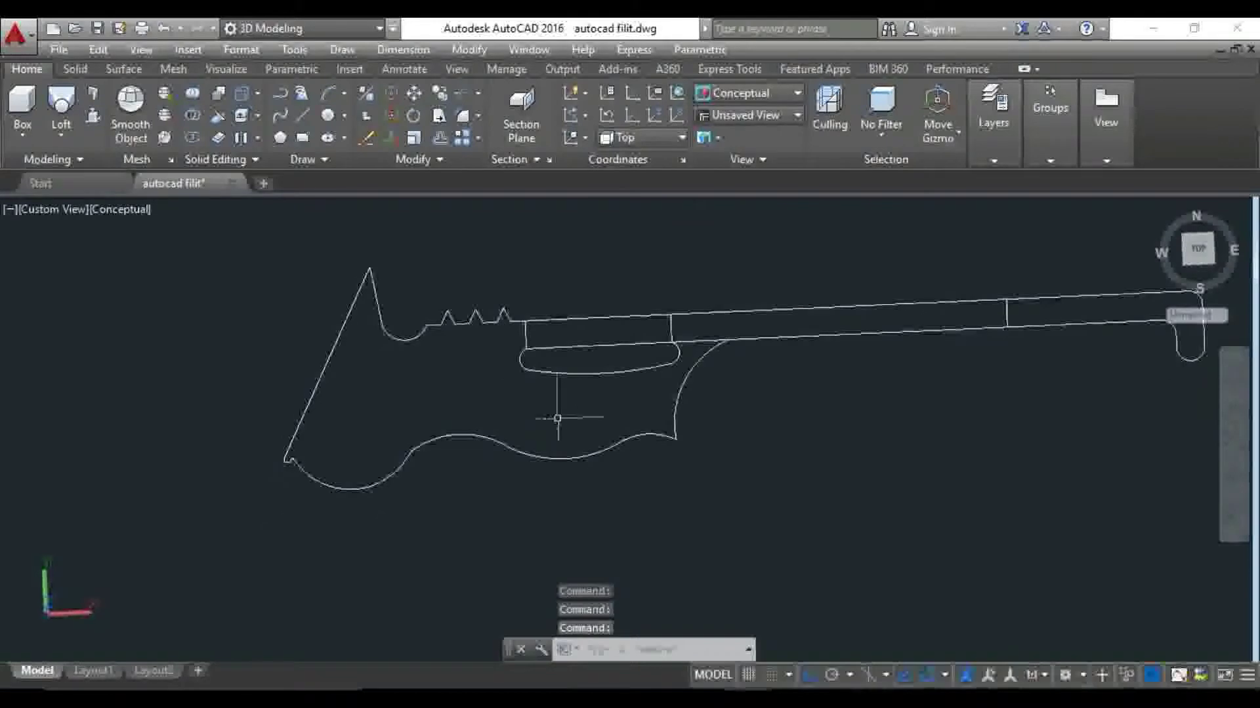
{"action": "middle_click_drag", "start_coordinate": [665, 429], "coordinate": [637, 454]}
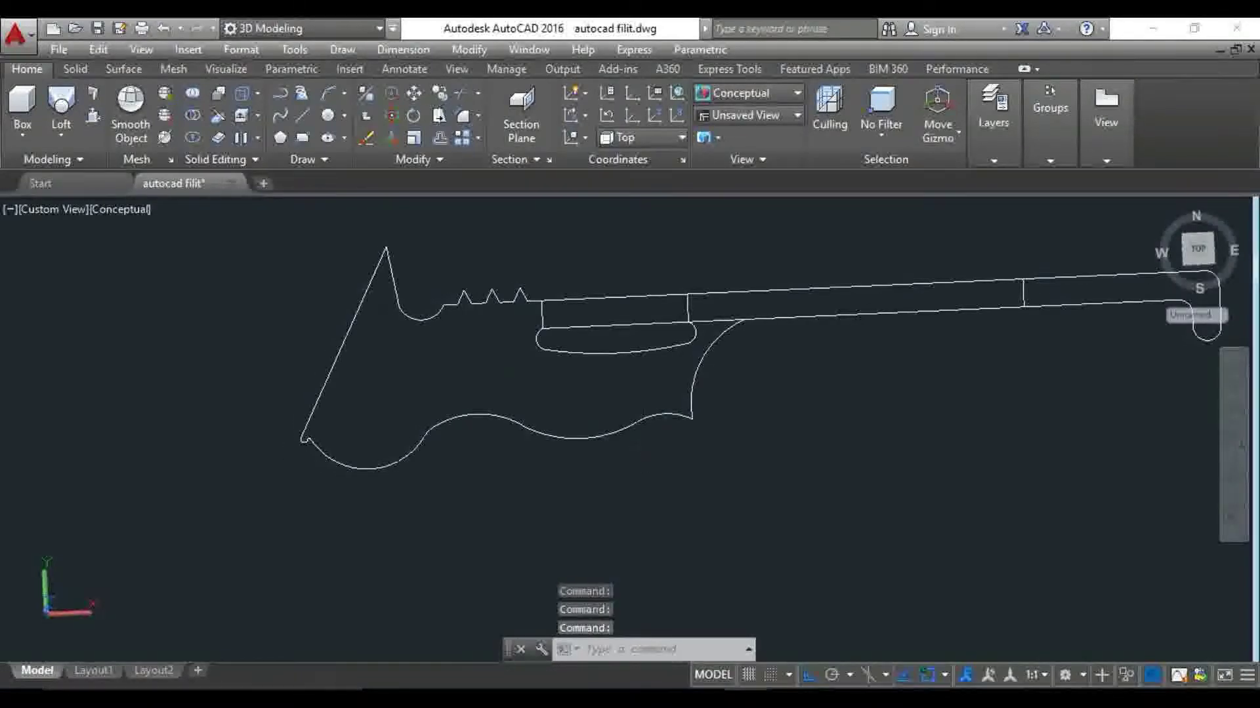
{"action": "middle_click_drag", "start_coordinate": [472, 485], "coordinate": [446, 437], "text": "shift"}
{"action": "scroll", "coordinate": [435, 435], "scroll_direction": "up", "scroll_amount": 2}
Join the outline's wavy underside curve pieces into a single polyline
{"action": "type", "text": "join"}
{"action": "key", "text": "Return"}
{"action": "left_click_drag", "start_coordinate": [458, 441], "coordinate": [402, 402]}
{"action": "scroll", "coordinate": [283, 425], "scroll_direction": "up", "scroll_amount": 3}
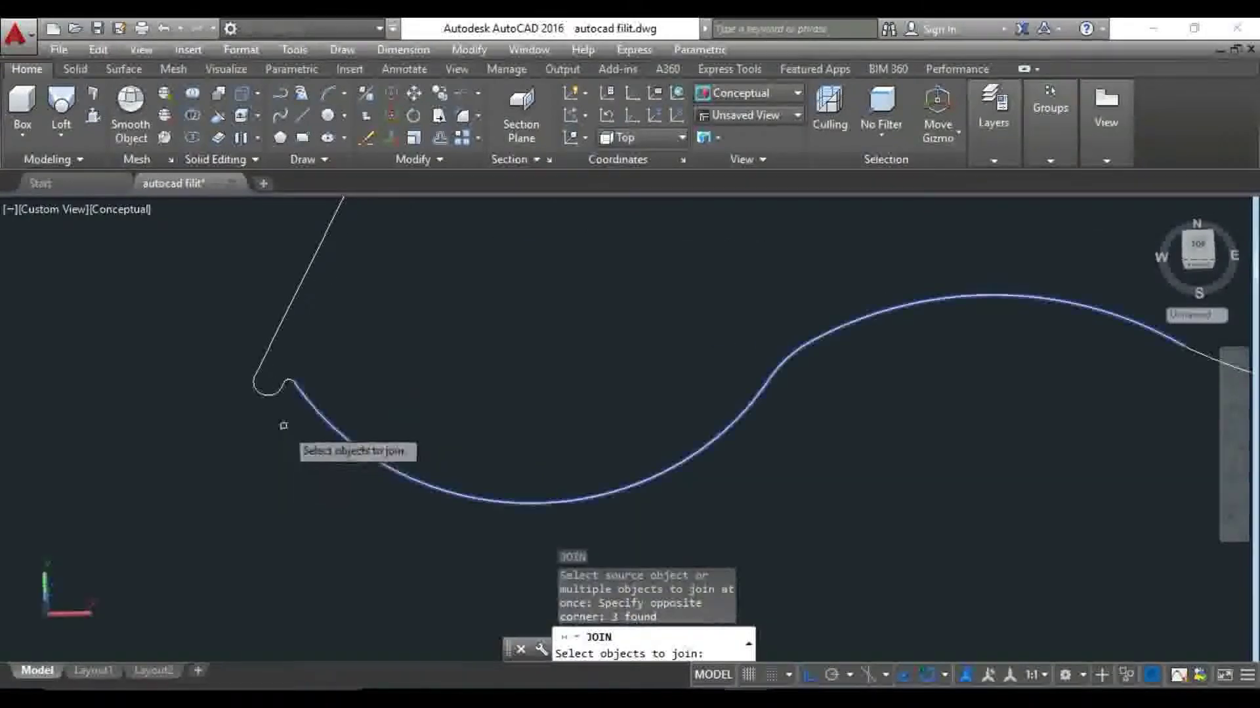
{"action": "left_click_drag", "start_coordinate": [267, 385], "coordinate": [310, 394]}
{"action": "scroll", "coordinate": [307, 395], "scroll_direction": "down", "scroll_amount": 3}
{"action": "middle_click_drag", "start_coordinate": [304, 396], "coordinate": [262, 411]}
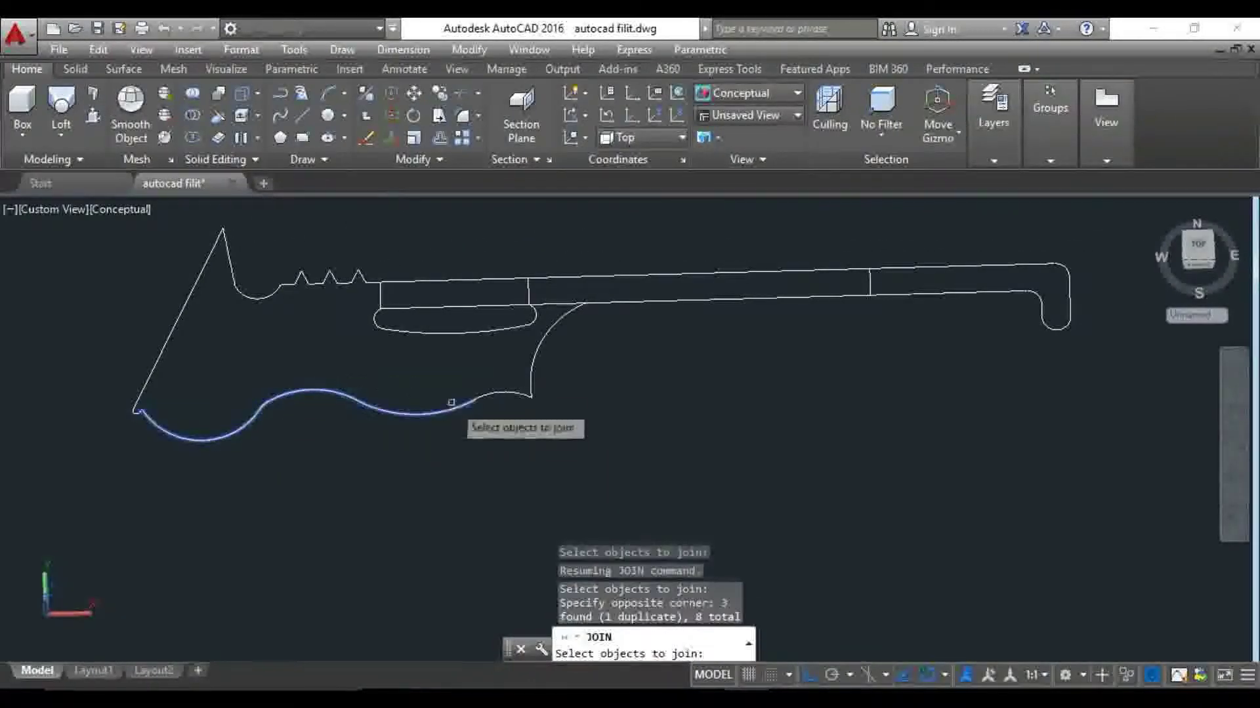
{"action": "scroll", "coordinate": [452, 406], "scroll_direction": "up", "scroll_amount": 2}
{"action": "left_click", "coordinate": [543, 413]}
{"action": "left_click", "coordinate": [604, 397]}
{"action": "scroll", "coordinate": [599, 416], "scroll_direction": "down", "scroll_amount": 3}
{"action": "scroll", "coordinate": [573, 393], "scroll_direction": "down", "scroll_amount": 1}
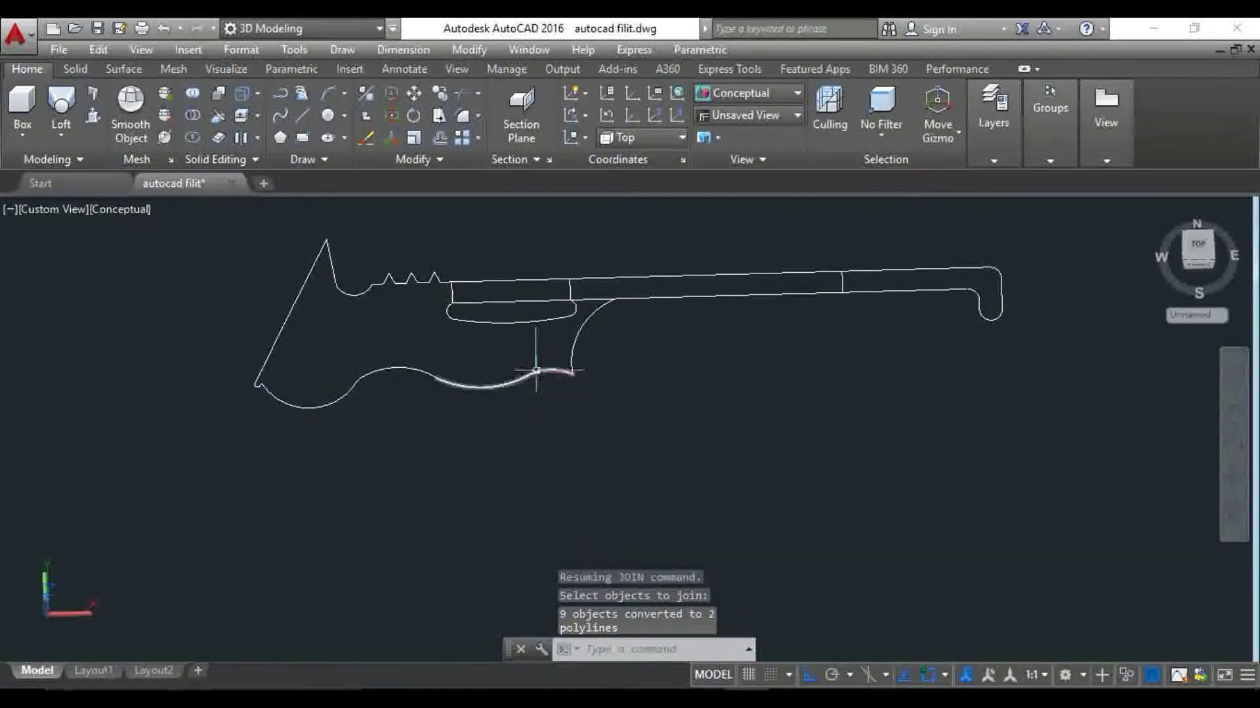
{"action": "key", "text": "Return"}
{"action": "left_click", "coordinate": [513, 408]}
{"action": "key", "text": "Return"}
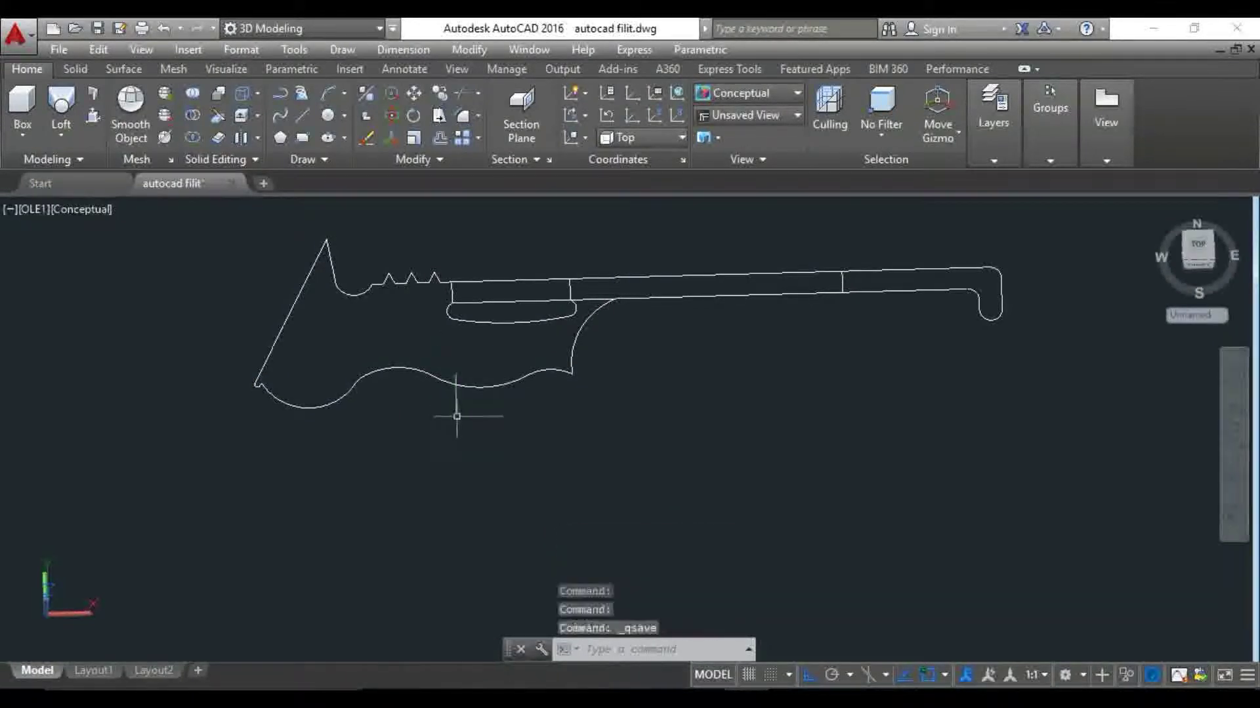
Press-pull the gun body's enclosed area to an extrusion height of 1
{"action": "middle_click_drag", "start_coordinate": [456, 416], "coordinate": [323, 427], "text": "shift"}
{"action": "scroll", "coordinate": [413, 419], "scroll_direction": "down", "scroll_amount": 2}
{"action": "scroll", "coordinate": [402, 422], "scroll_direction": "up", "scroll_amount": 3}
{"action": "scroll", "coordinate": [419, 440], "scroll_direction": "down", "scroll_amount": 2}
{"action": "middle_click_drag", "start_coordinate": [420, 459], "coordinate": [484, 509], "text": "shift"}
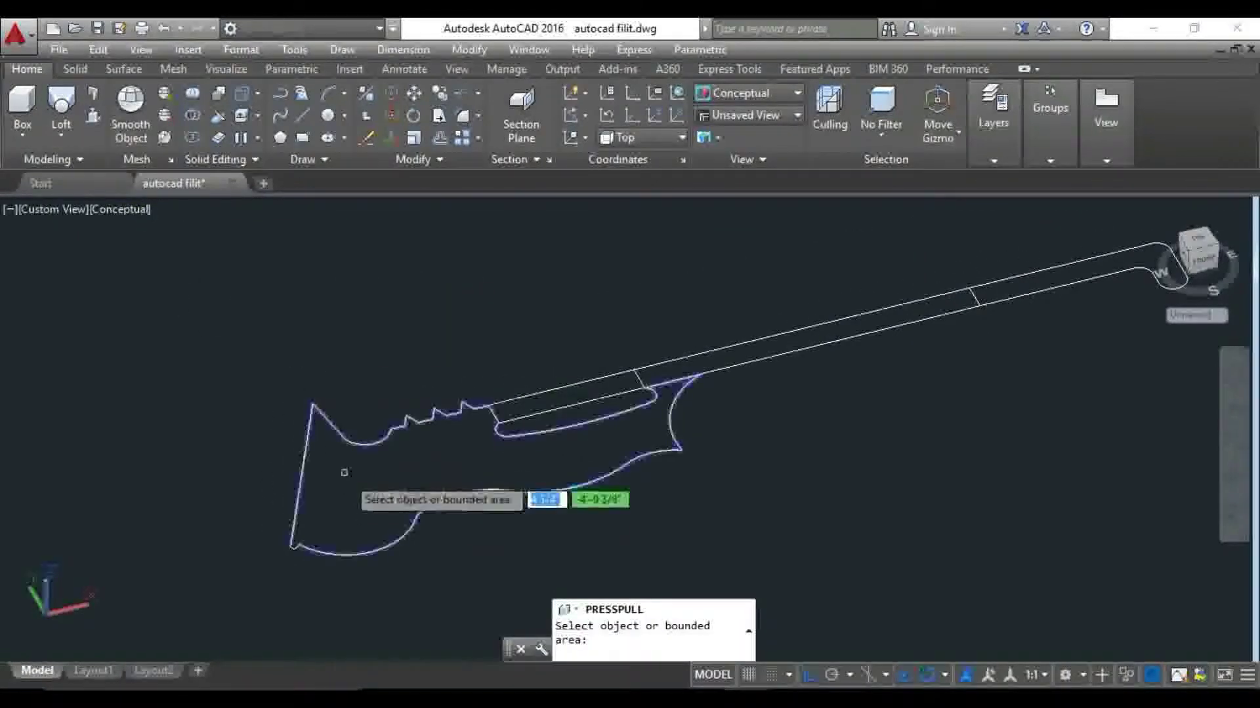
{"action": "left_click", "coordinate": [348, 496]}
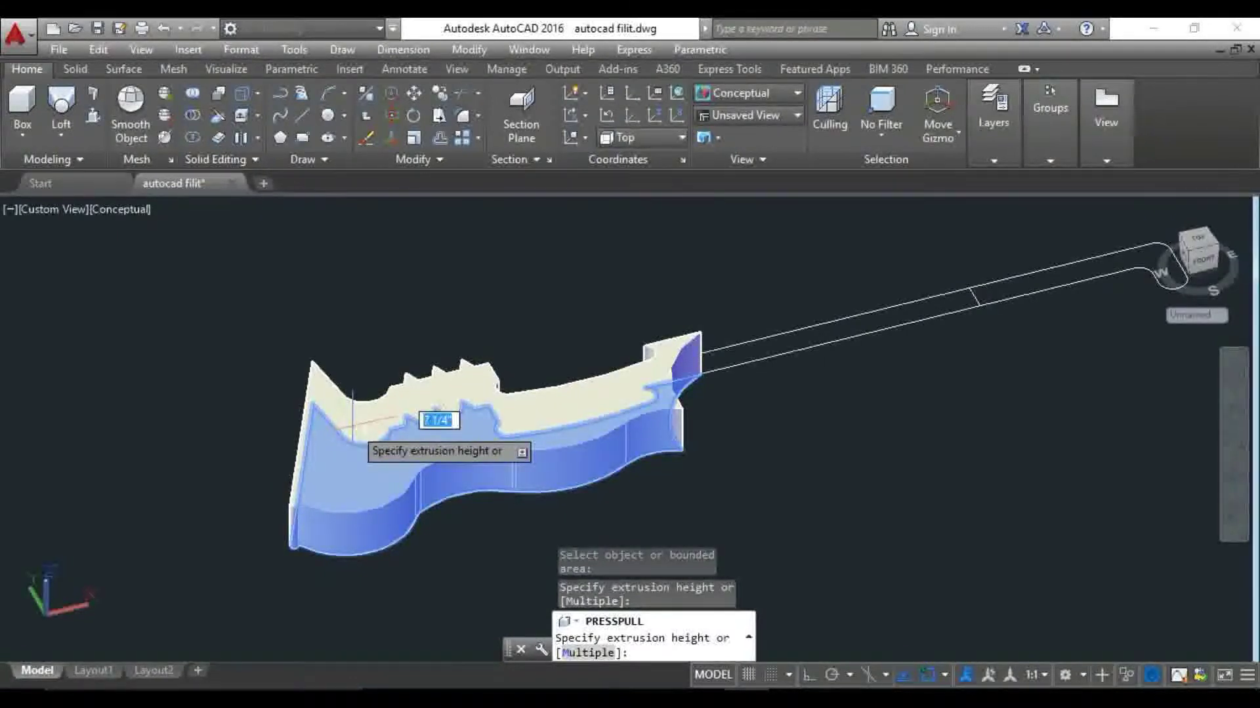
{"action": "type", "text": "1"}
{"action": "key", "text": "Return"}
Retry press-pull on the body face, undo it, and select the curve to copy
{"action": "mouse_move", "coordinate": [358, 438]}
{"action": "middle_mouse_down", "text": "shift"}
{"action": "mouse_move", "coordinate": [383, 428]}
{"action": "mouse_move", "coordinate": [353, 437]}
{"action": "mouse_move", "coordinate": [360, 458]}
{"action": "mouse_move", "coordinate": [306, 458]}
{"action": "mouse_move", "coordinate": [485, 433]}
{"action": "mouse_move", "coordinate": [554, 440]}
{"action": "mouse_move", "coordinate": [427, 434]}
{"action": "middle_mouse_up", "text": "shift"}
{"action": "scroll", "coordinate": [359, 423], "scroll_direction": "up", "scroll_amount": 2}
{"action": "scroll", "coordinate": [359, 423], "scroll_direction": "up", "scroll_amount": 3}
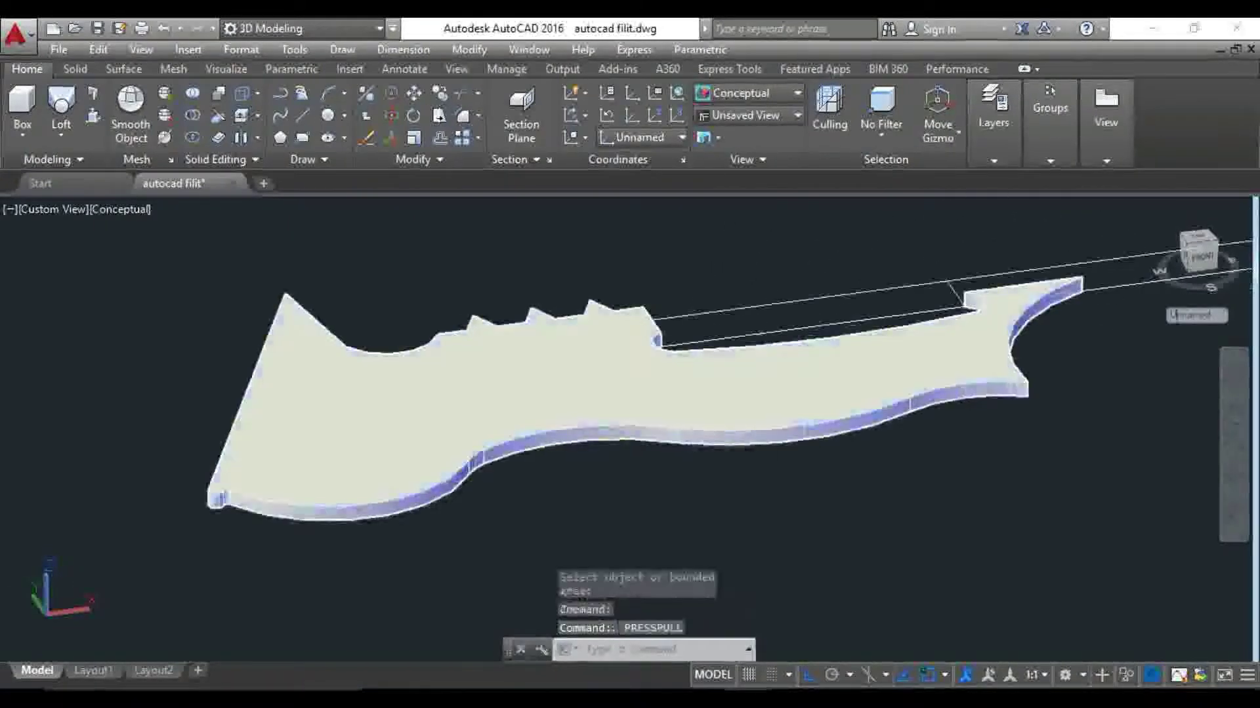
{"action": "key", "text": "Return"}
{"action": "left_click", "coordinate": [517, 387]}
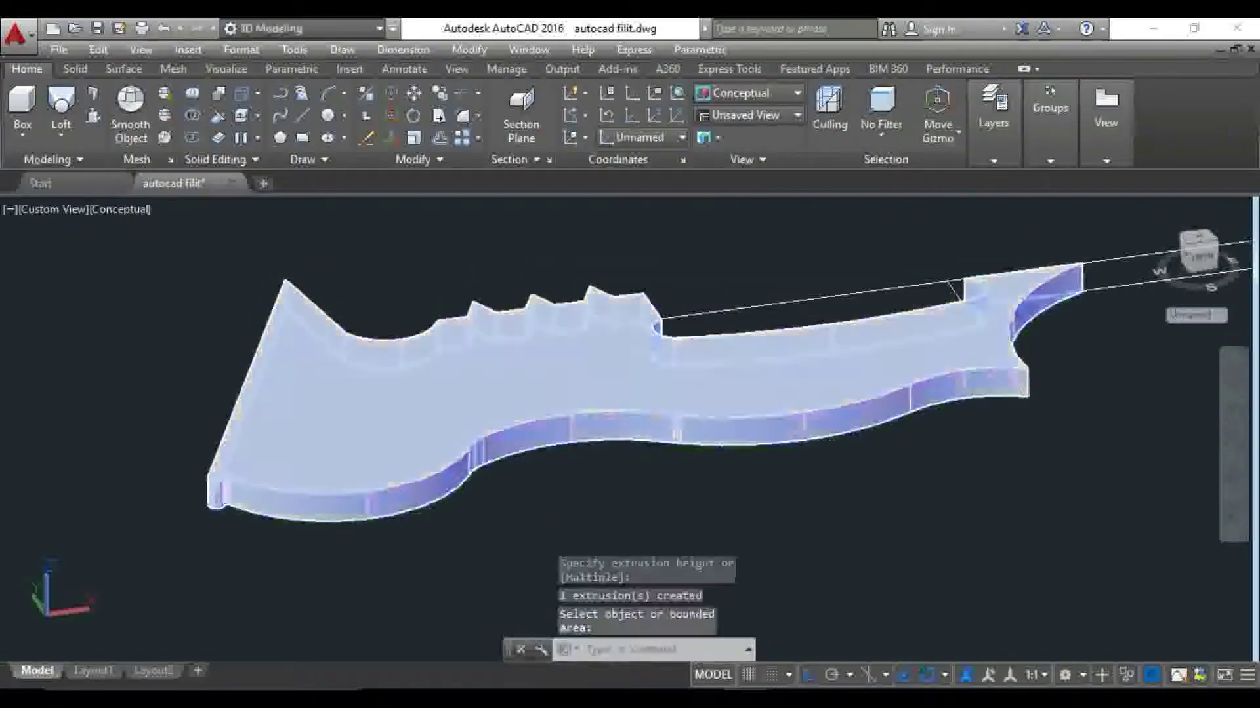
{"action": "key", "text": "ctrl+z"}
{"action": "key", "text": "ctrl+z"}
{"action": "key", "text": "ctrl+z"}
{"action": "left_click", "coordinate": [480, 405]}
{"action": "key", "text": "Return"}
{"action": "scroll", "coordinate": [576, 402], "scroll_direction": "up", "scroll_amount": 3}
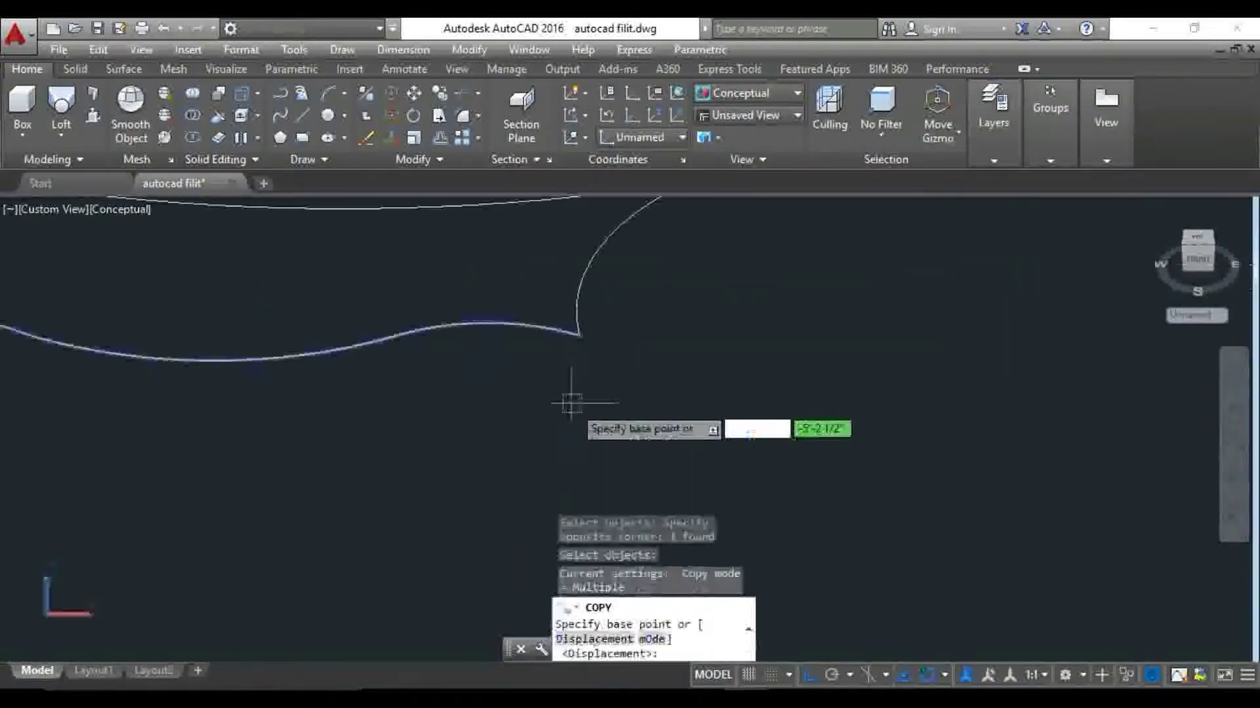
Copy the curve from its base point onto the solid body's corner
{"action": "left_click", "coordinate": [576, 334]}
{"action": "scroll", "coordinate": [642, 413], "scroll_direction": "down", "scroll_amount": 3}
{"action": "scroll", "coordinate": [259, 410], "scroll_direction": "up", "scroll_amount": 2}
{"action": "scroll", "coordinate": [407, 413], "scroll_direction": "up", "scroll_amount": 2}
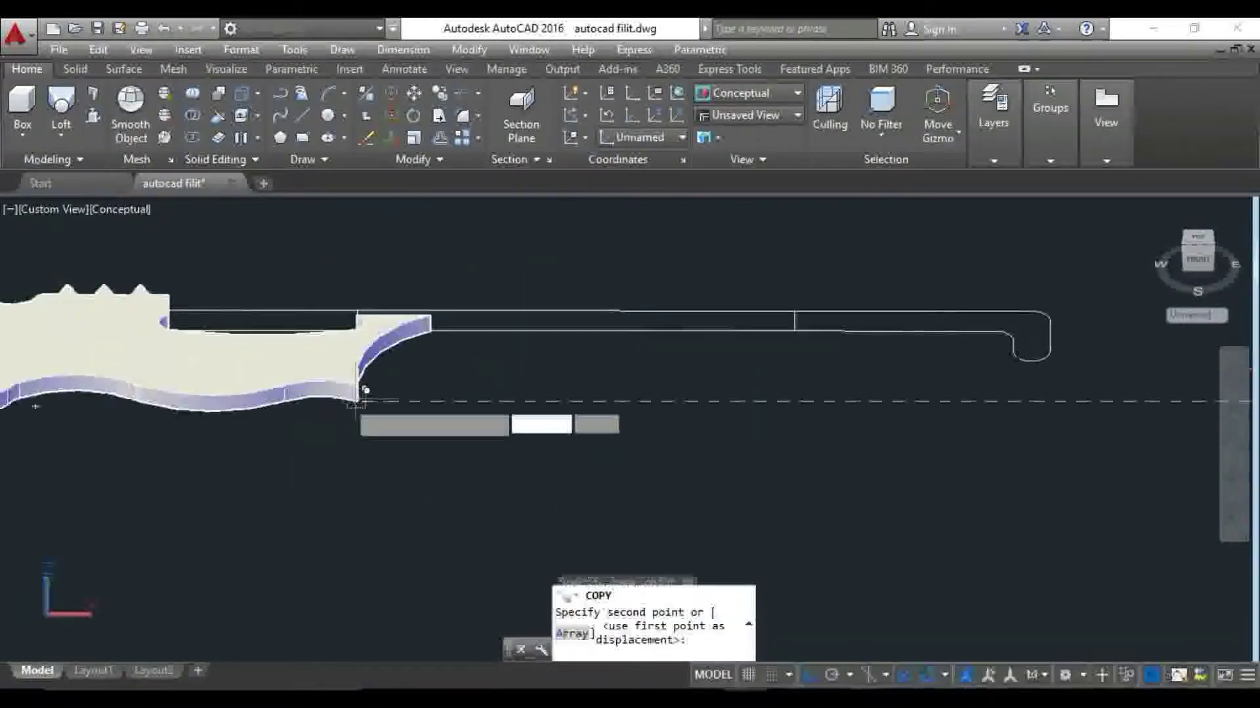
{"action": "scroll", "coordinate": [500, 414], "scroll_direction": "up", "scroll_amount": 3}
{"action": "left_click", "coordinate": [525, 414]}
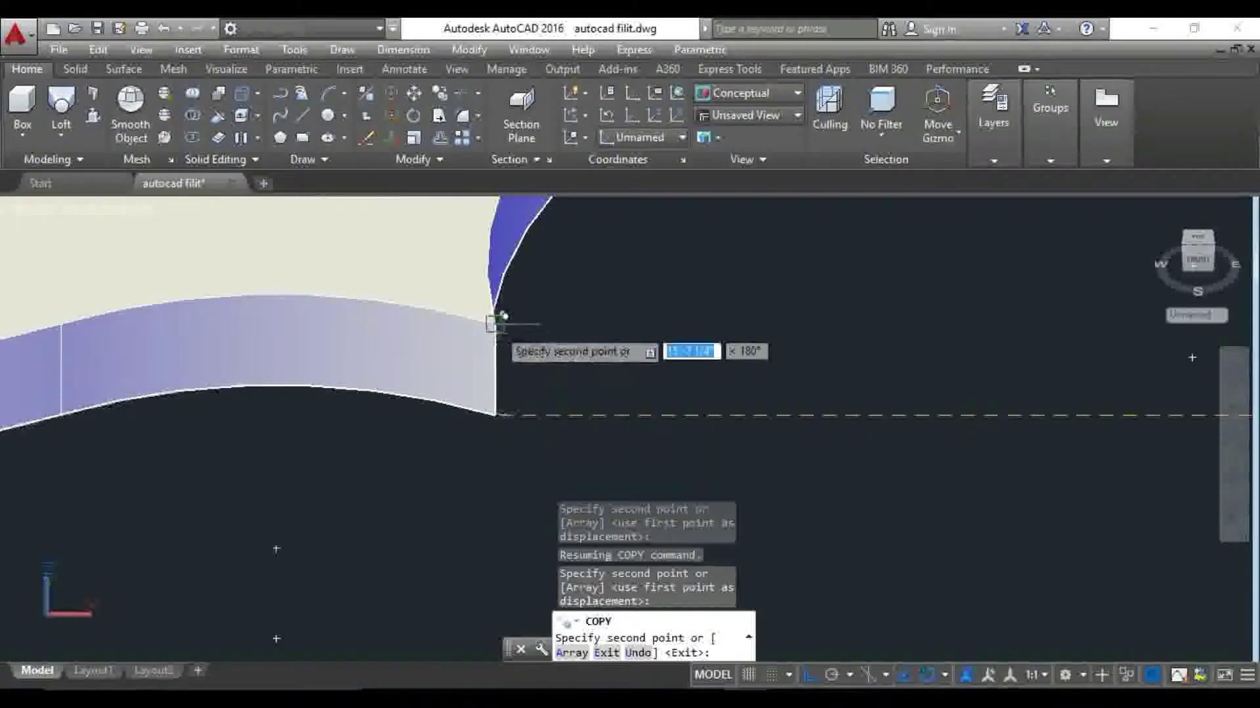
{"action": "scroll", "coordinate": [518, 400], "scroll_direction": "up", "scroll_amount": 2}
{"action": "scroll", "coordinate": [459, 410], "scroll_direction": "down", "scroll_amount": 3}
{"action": "mouse_move", "coordinate": [406, 421]}
{"action": "middle_mouse_down", "text": "shift"}
{"action": "mouse_move", "coordinate": [1132, 373]}
{"action": "mouse_move", "coordinate": [709, 413]}
{"action": "middle_mouse_up", "text": "shift"}
{"action": "key", "text": "Escape"}
Orbit around the body and set the visual style to 2D Wireframe
{"action": "scroll", "coordinate": [487, 426], "scroll_direction": "down", "scroll_amount": 3}
{"action": "mouse_move", "coordinate": [427, 407]}
{"action": "middle_mouse_down", "text": "shift"}
{"action": "mouse_move", "coordinate": [407, 442]}
{"action": "mouse_move", "coordinate": [436, 416]}
{"action": "mouse_move", "coordinate": [440, 432]}
{"action": "middle_mouse_up", "text": "shift"}
{"action": "scroll", "coordinate": [433, 430], "scroll_direction": "up", "scroll_amount": 3}
{"action": "scroll", "coordinate": [420, 426], "scroll_direction": "up", "scroll_amount": 1}
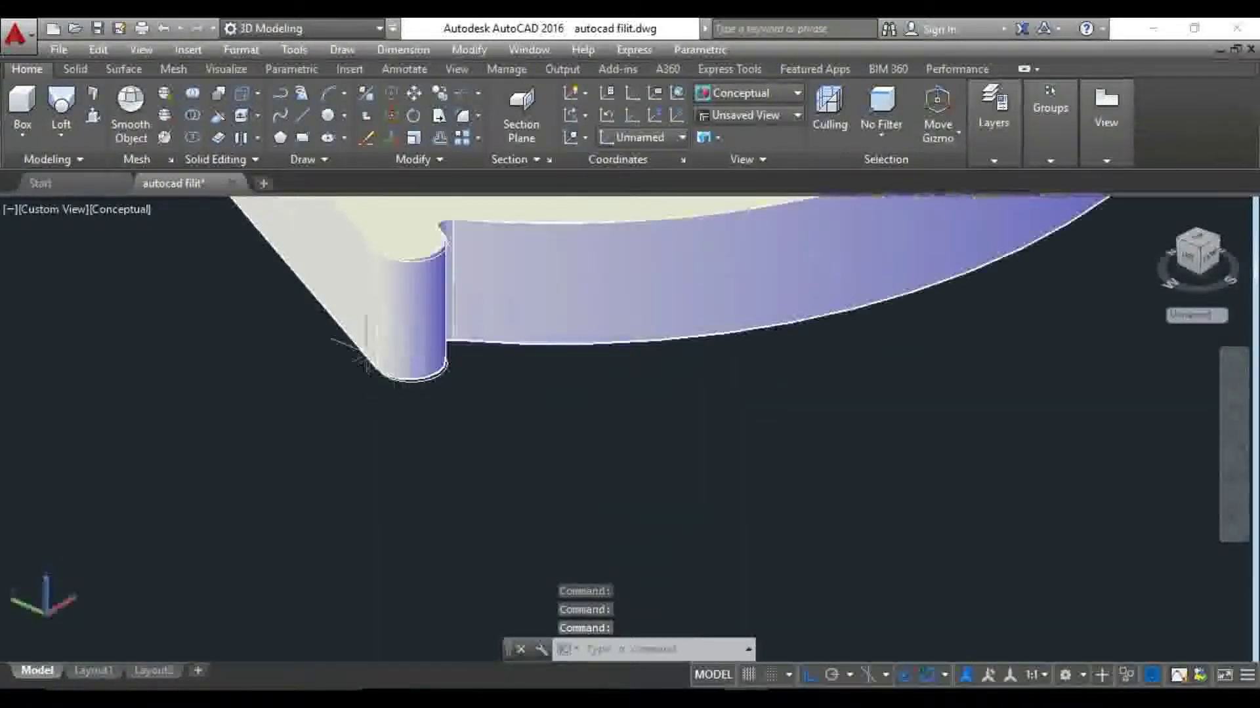
{"action": "left_click", "coordinate": [121, 210]}
{"action": "left_click", "coordinate": [171, 254]}
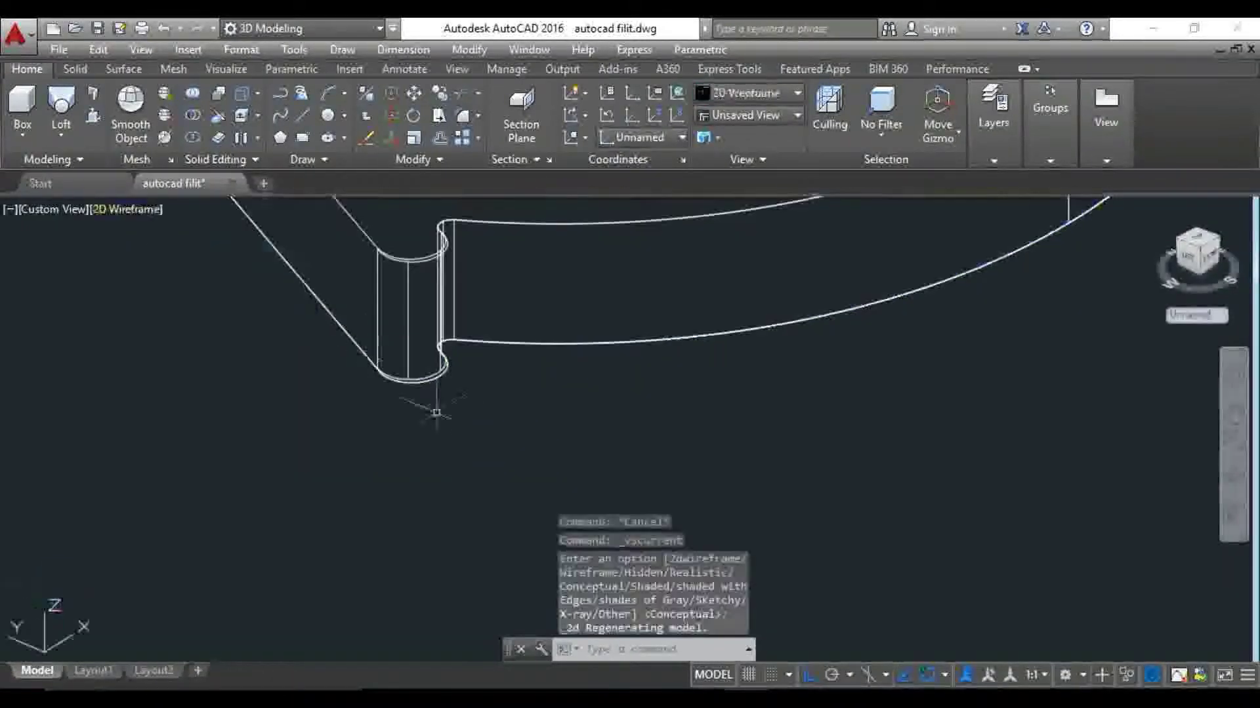
Copy the body's outer curve from its endpoint with a 2.5 unit displacement
{"action": "type", "text": "co"}
{"action": "key", "text": "Return"}
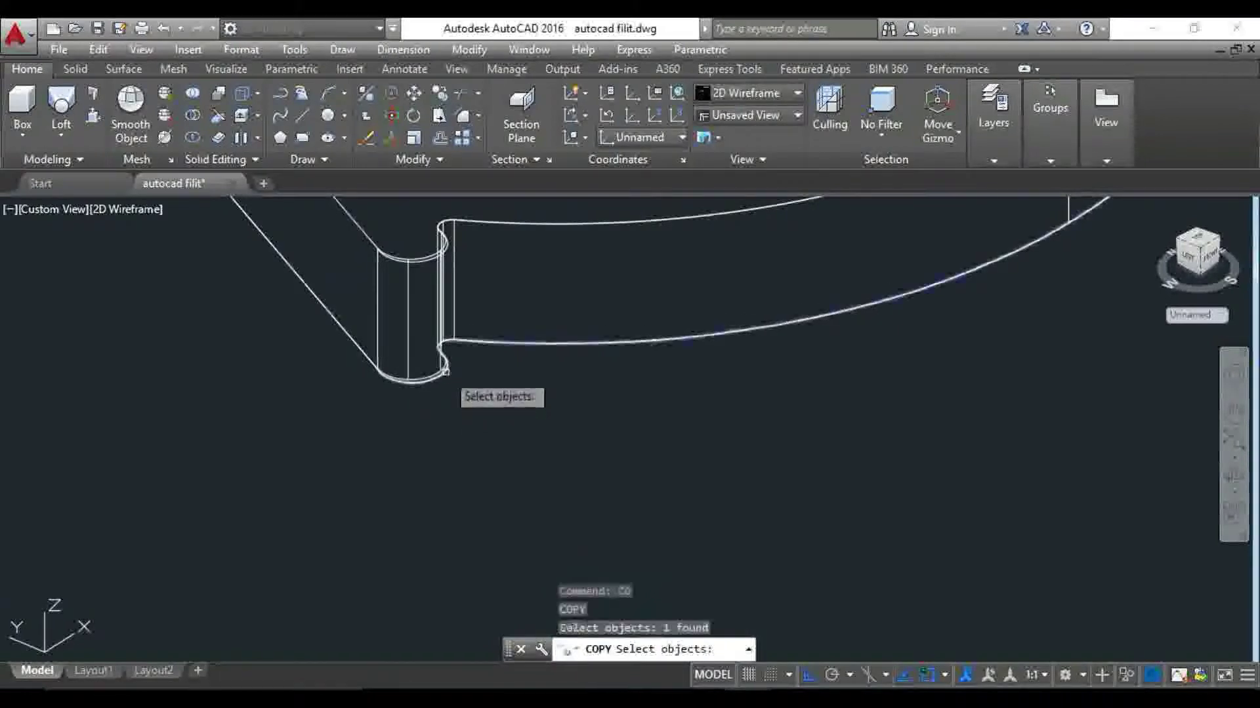
{"action": "left_click", "coordinate": [446, 369]}
{"action": "key", "text": "Return"}
{"action": "left_click", "coordinate": [378, 370]}
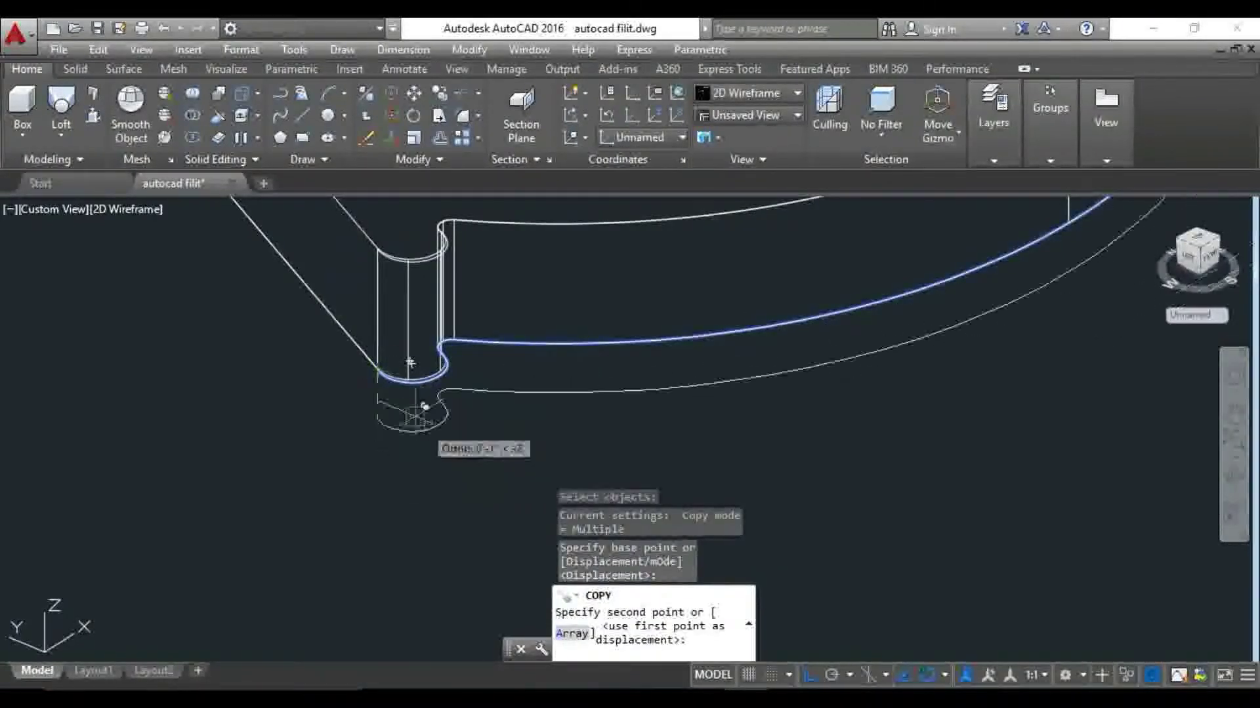
{"action": "scroll", "coordinate": [438, 441], "scroll_direction": "down", "scroll_amount": 5}
{"action": "scroll", "coordinate": [416, 420], "scroll_direction": "down", "scroll_amount": 5}
{"action": "scroll", "coordinate": [433, 446], "scroll_direction": "down", "scroll_amount": 1}
{"action": "type", "text": "2.5"}
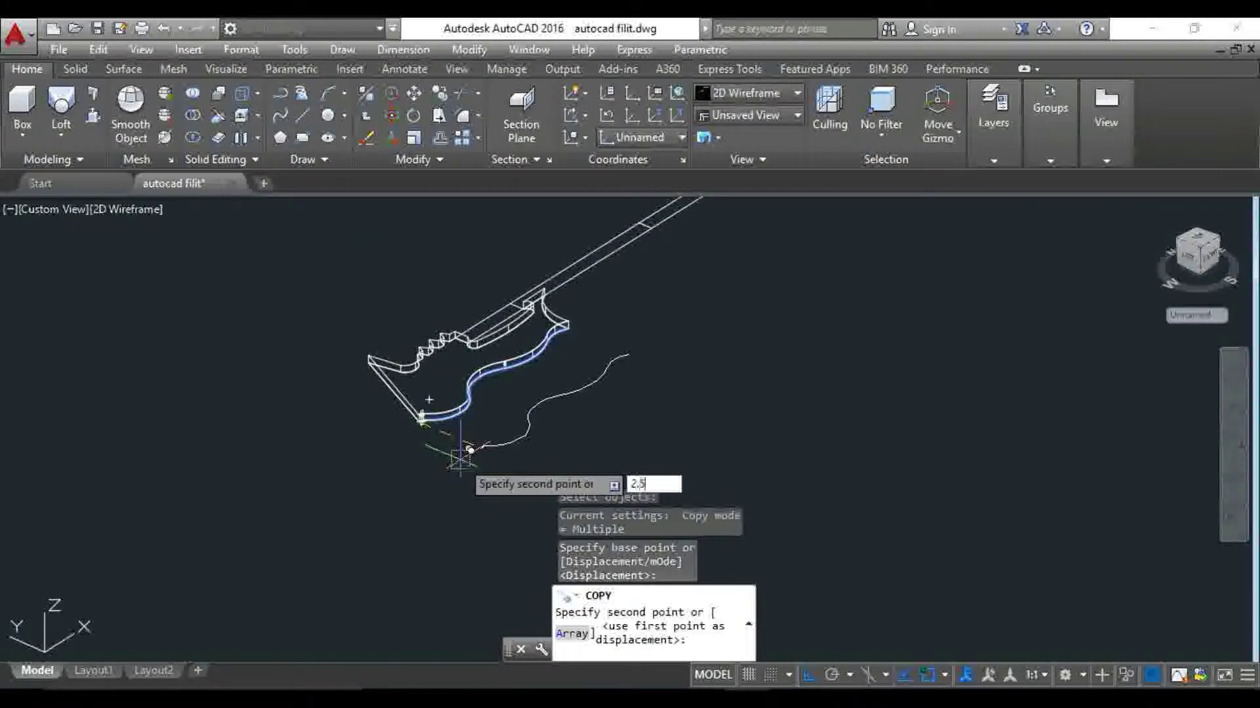
{"action": "key", "text": "Return"}
{"action": "scroll", "coordinate": [461, 459], "scroll_direction": "up", "scroll_amount": 3}
{"action": "scroll", "coordinate": [542, 273], "scroll_direction": "up", "scroll_amount": 2}
{"action": "scroll", "coordinate": [562, 392], "scroll_direction": "up", "scroll_amount": 1}
{"action": "scroll", "coordinate": [282, 571], "scroll_direction": "down", "scroll_amount": 3}
{"action": "scroll", "coordinate": [282, 549], "scroll_direction": "up", "scroll_amount": 3}
{"action": "key", "text": "Escape"}
Move the copied curve 2.5 units
{"action": "left_click", "coordinate": [262, 450]}
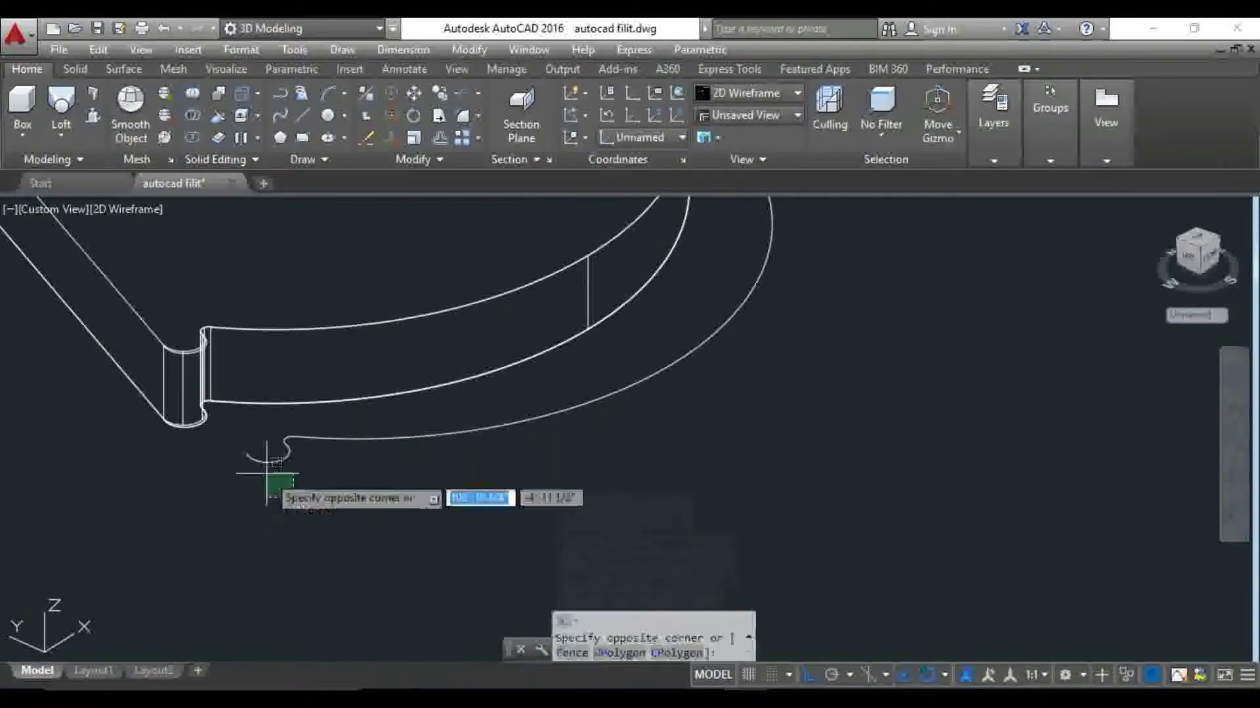
{"action": "left_click", "coordinate": [260, 458]}
{"action": "type", "text": "m"}
{"action": "key", "text": "Return"}
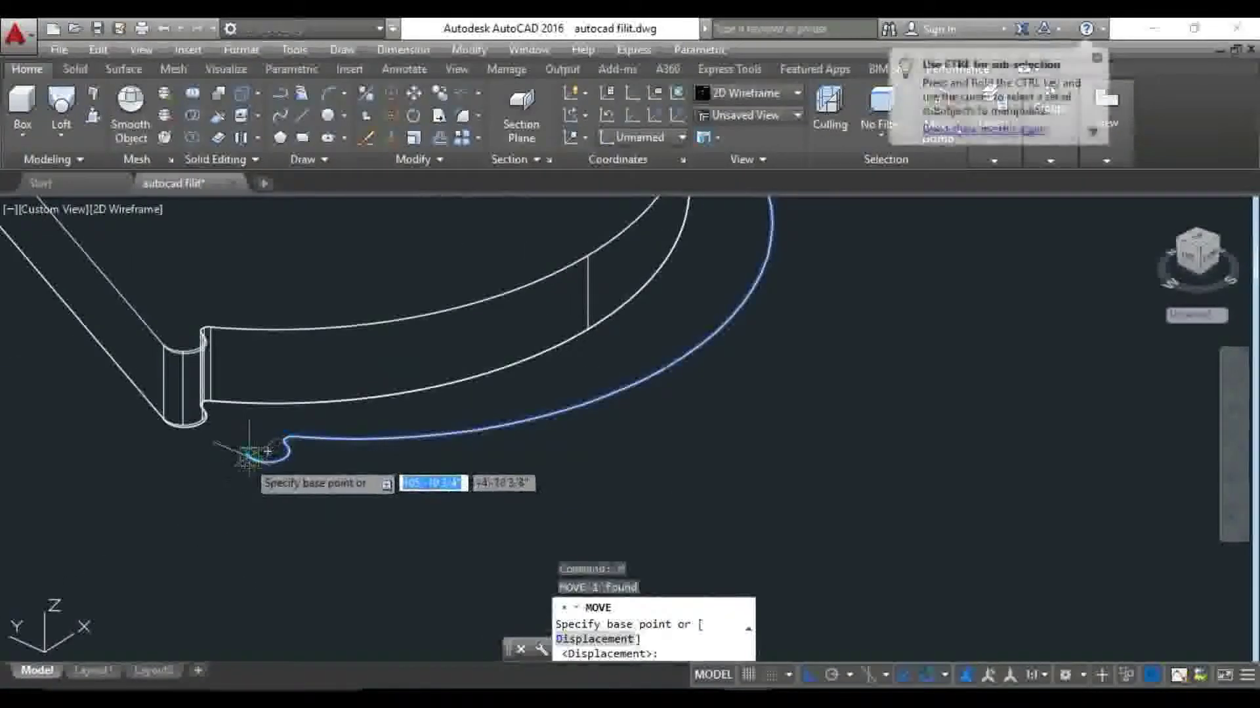
{"action": "left_click", "coordinate": [267, 452]}
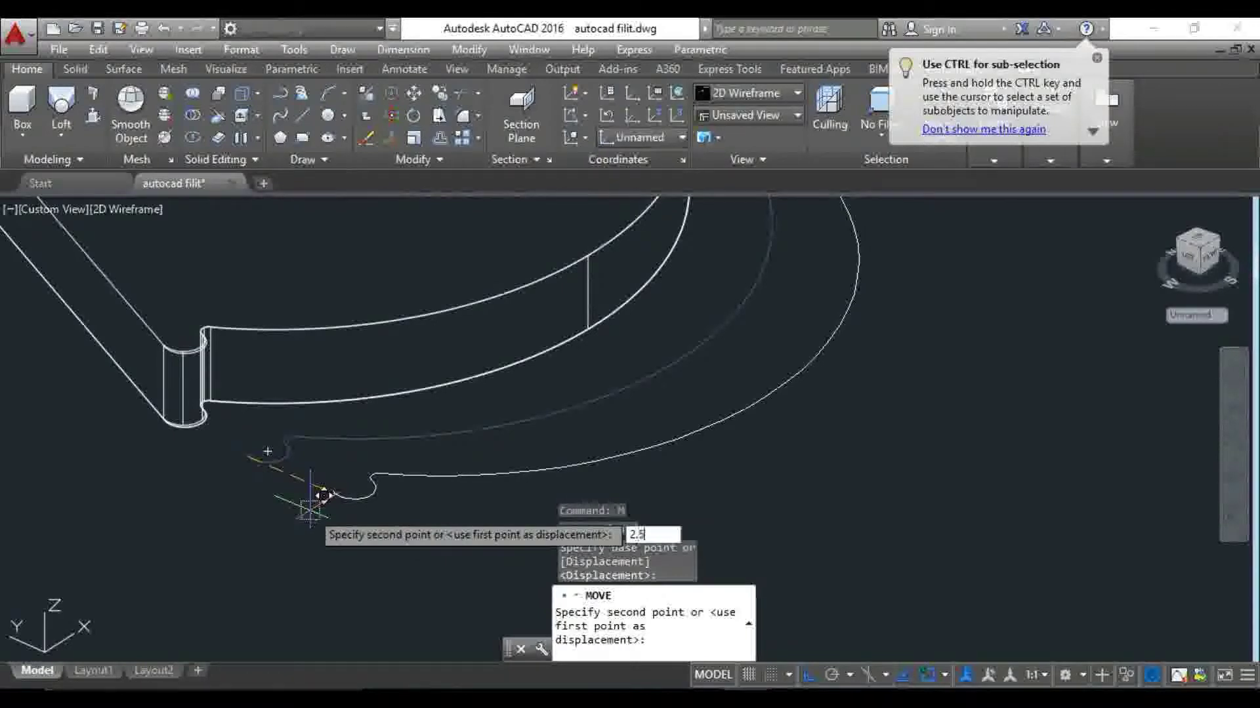
{"action": "key", "text": "Return"}
{"action": "key", "text": "Return"}
{"action": "key", "text": "Escape"}
{"action": "scroll", "coordinate": [310, 506], "scroll_direction": "down", "scroll_amount": 3}
{"action": "scroll", "coordinate": [359, 478], "scroll_direction": "up", "scroll_amount": 1}
{"action": "scroll", "coordinate": [399, 499], "scroll_direction": "up", "scroll_amount": 1}
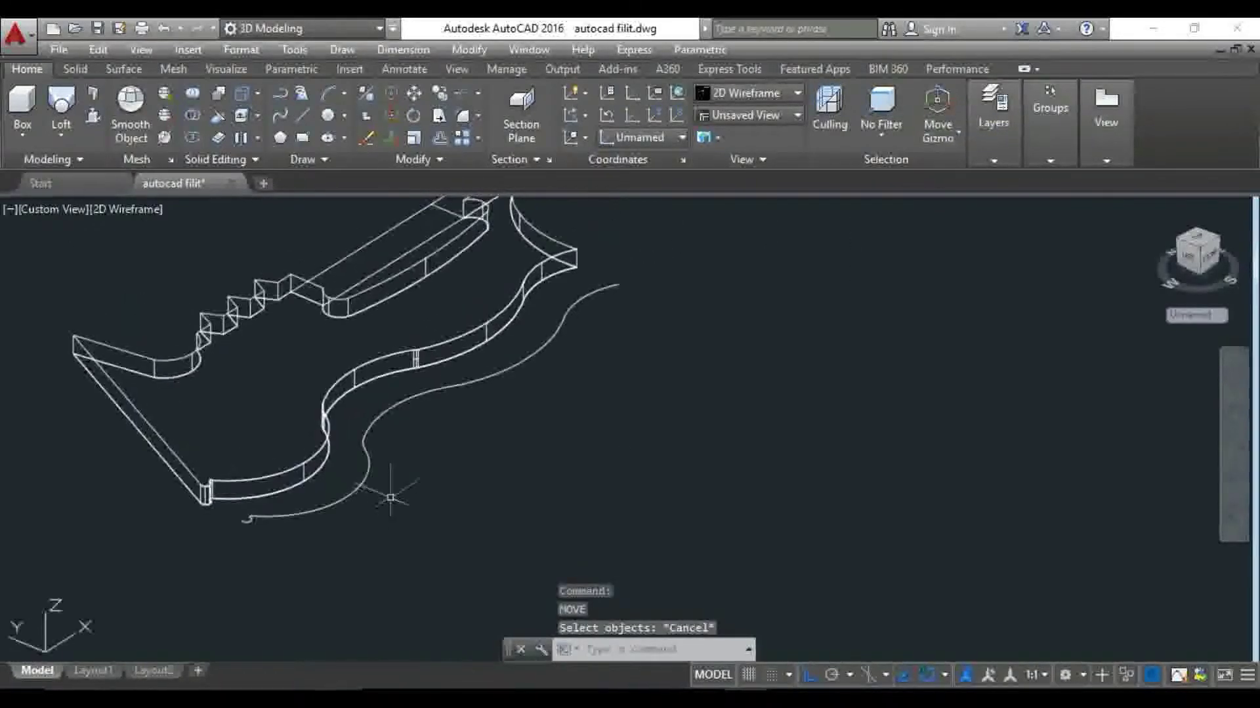
{"action": "scroll", "coordinate": [605, 470], "scroll_direction": "up", "scroll_amount": 1}
{"action": "scroll", "coordinate": [754, 351], "scroll_direction": "up", "scroll_amount": 1}
{"action": "scroll", "coordinate": [270, 624], "scroll_direction": "up", "scroll_amount": 1}
{"action": "scroll", "coordinate": [321, 598], "scroll_direction": "up", "scroll_amount": 1}
{"action": "scroll", "coordinate": [324, 602], "scroll_direction": "up", "scroll_amount": 1}
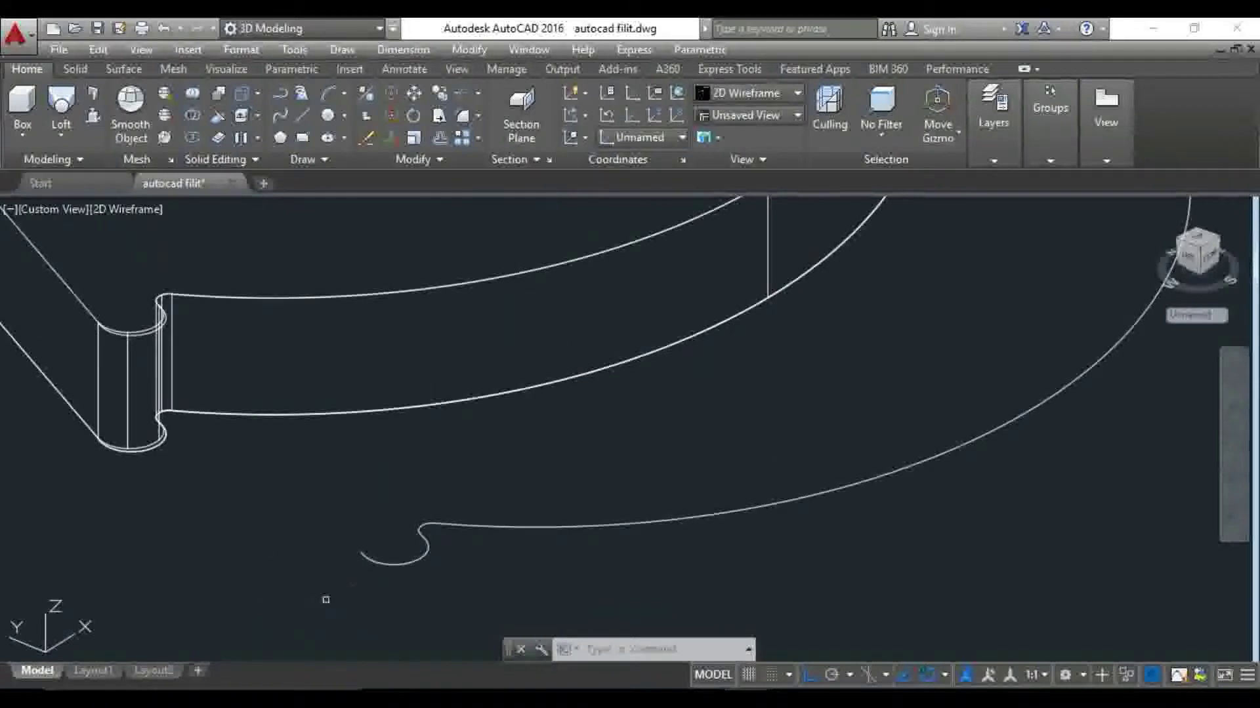
Move the curve again to its new position
{"action": "type", "text": "m"}
{"action": "key", "text": "Return"}
{"action": "left_click", "coordinate": [369, 560]}
{"action": "key", "text": "Return"}
{"action": "left_click", "coordinate": [361, 553]}
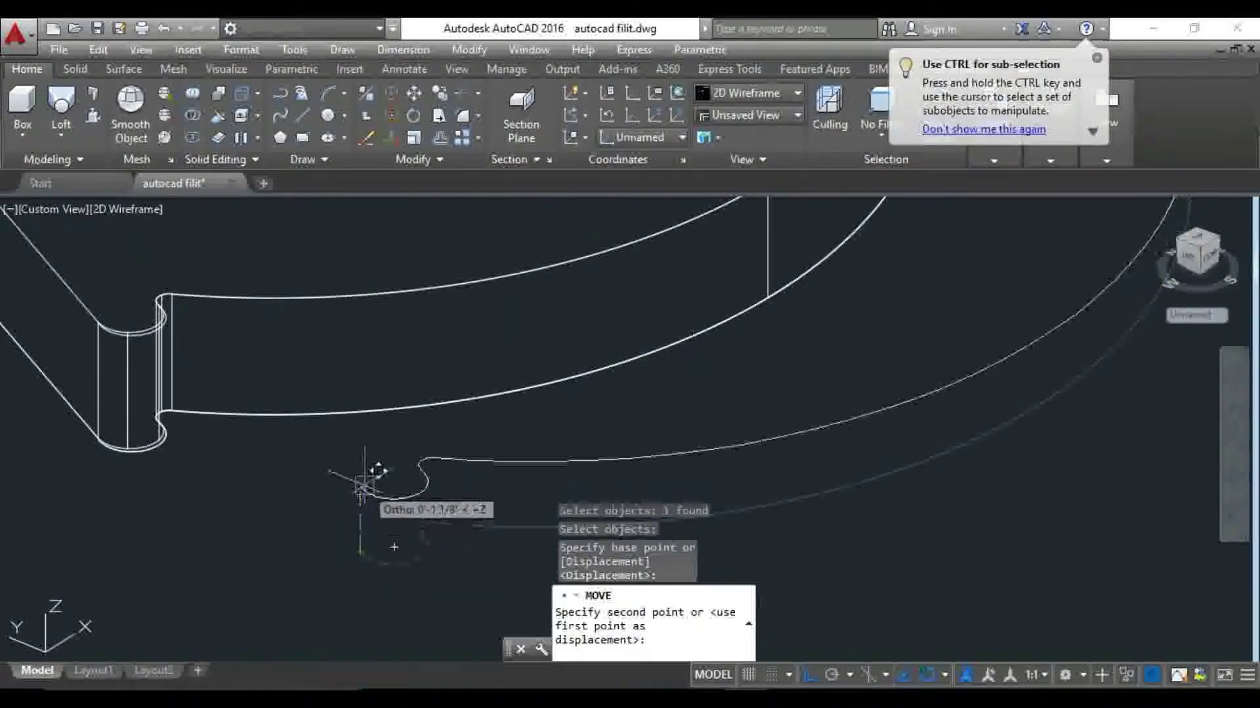
{"action": "left_click", "coordinate": [365, 498]}
{"action": "key", "text": "Return"}
{"action": "key", "text": "Escape"}
Orbit the view and bring up the Mesh modelling tools on the ribbon
{"action": "middle_click_drag", "start_coordinate": [273, 477], "coordinate": [215, 495], "text": "shift"}
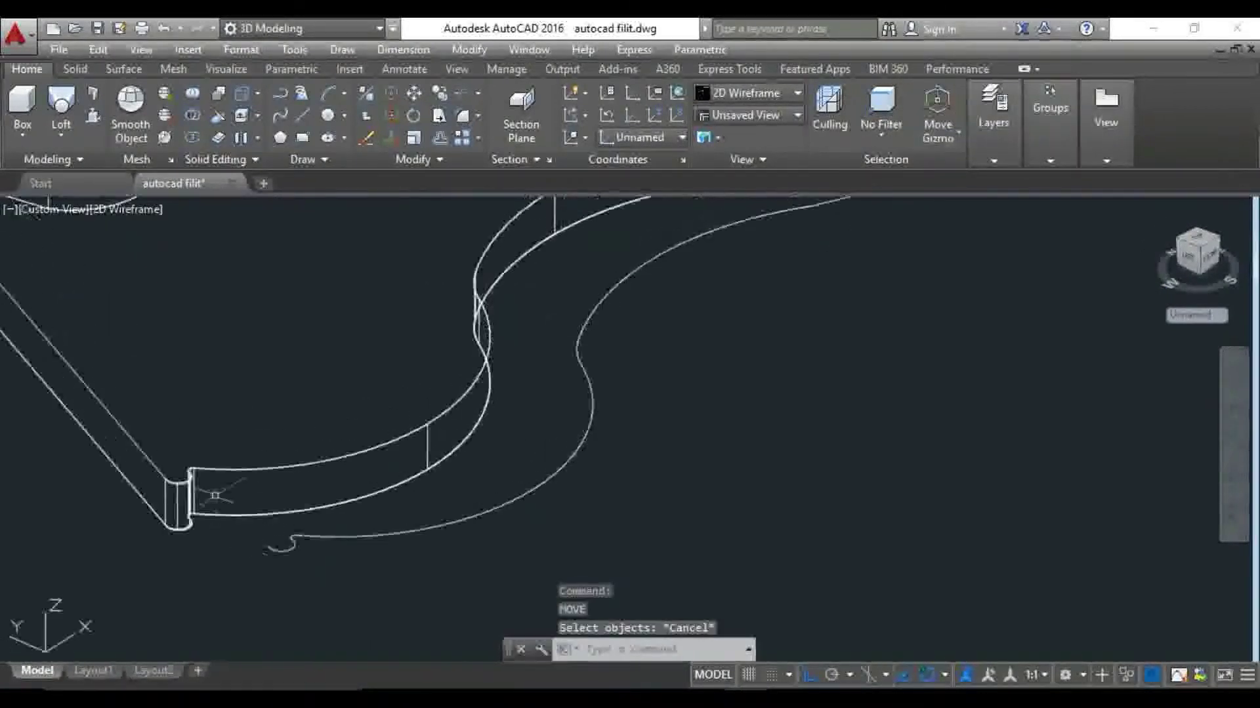
{"action": "left_click", "coordinate": [76, 68]}
{"action": "left_click", "coordinate": [124, 69]}
{"action": "left_click", "coordinate": [172, 68]}
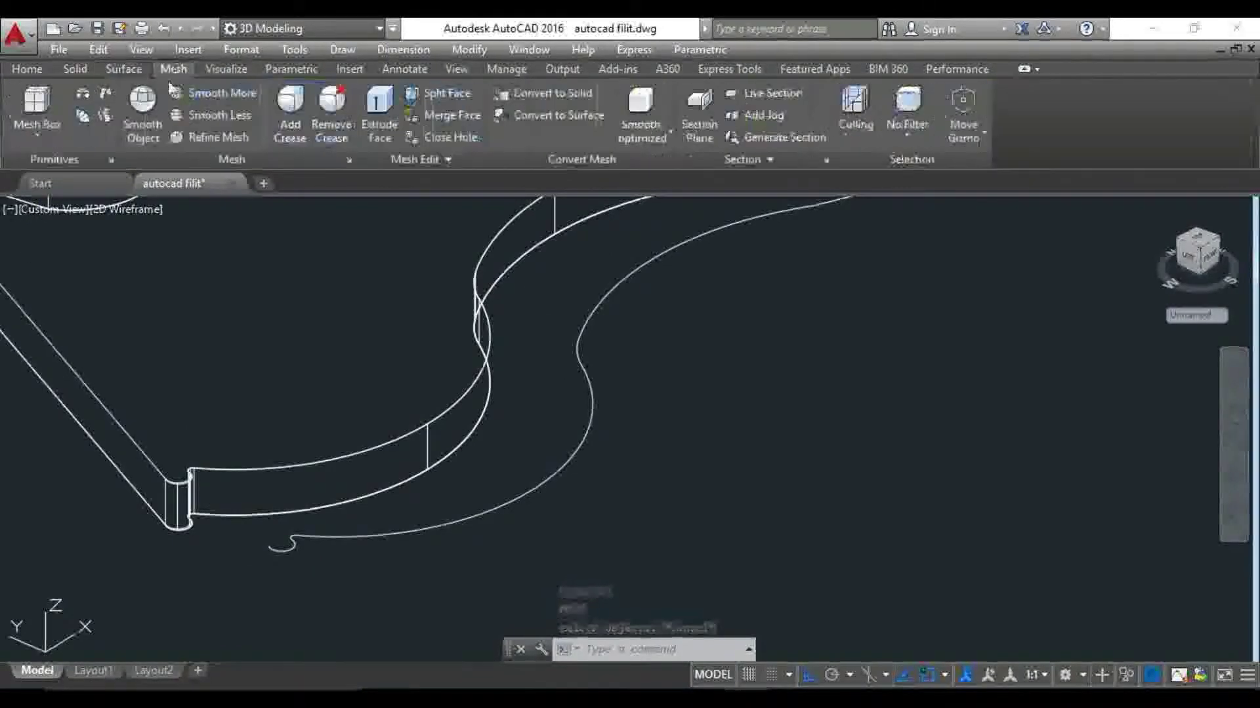
Try a ruled surface between the two lower curves, then undo it
{"action": "left_click", "coordinate": [83, 116]}
{"action": "left_click", "coordinate": [315, 538]}
{"action": "left_click", "coordinate": [295, 464]}
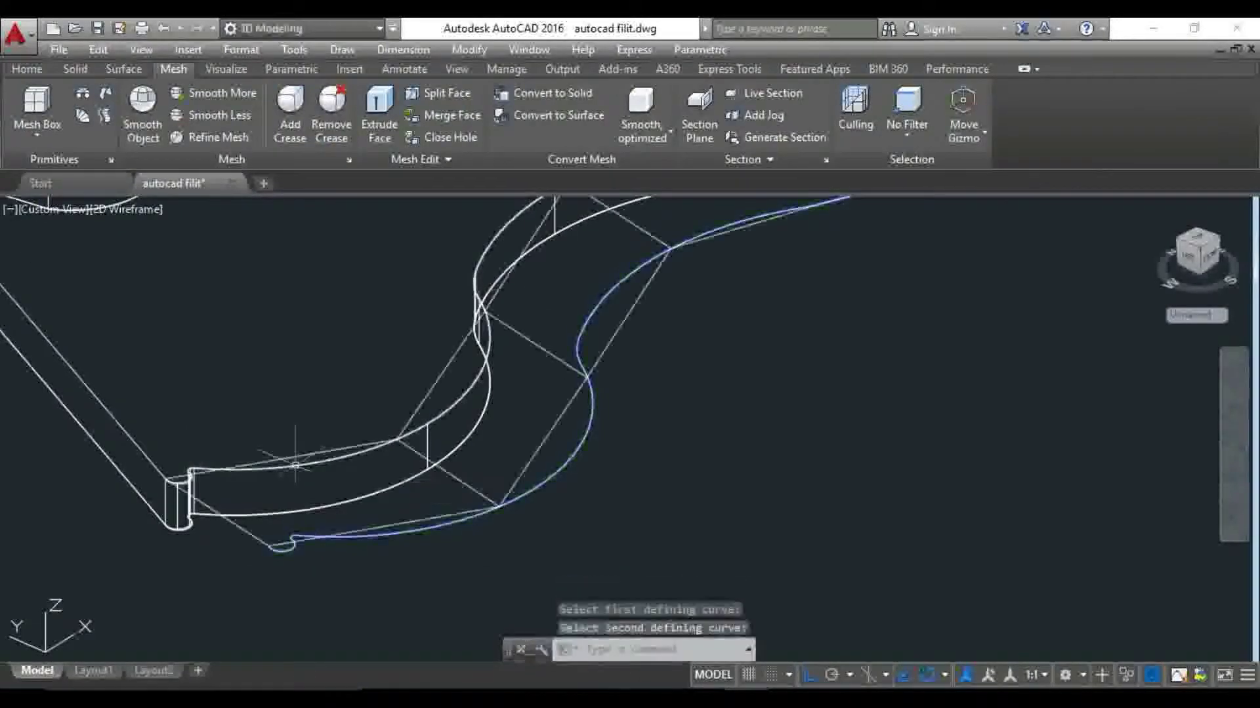
{"action": "middle_click_drag", "start_coordinate": [306, 488], "coordinate": [329, 483], "text": "shift"}
{"action": "key", "text": "ctrl+z"}
{"action": "key", "text": "ctrl+z"}
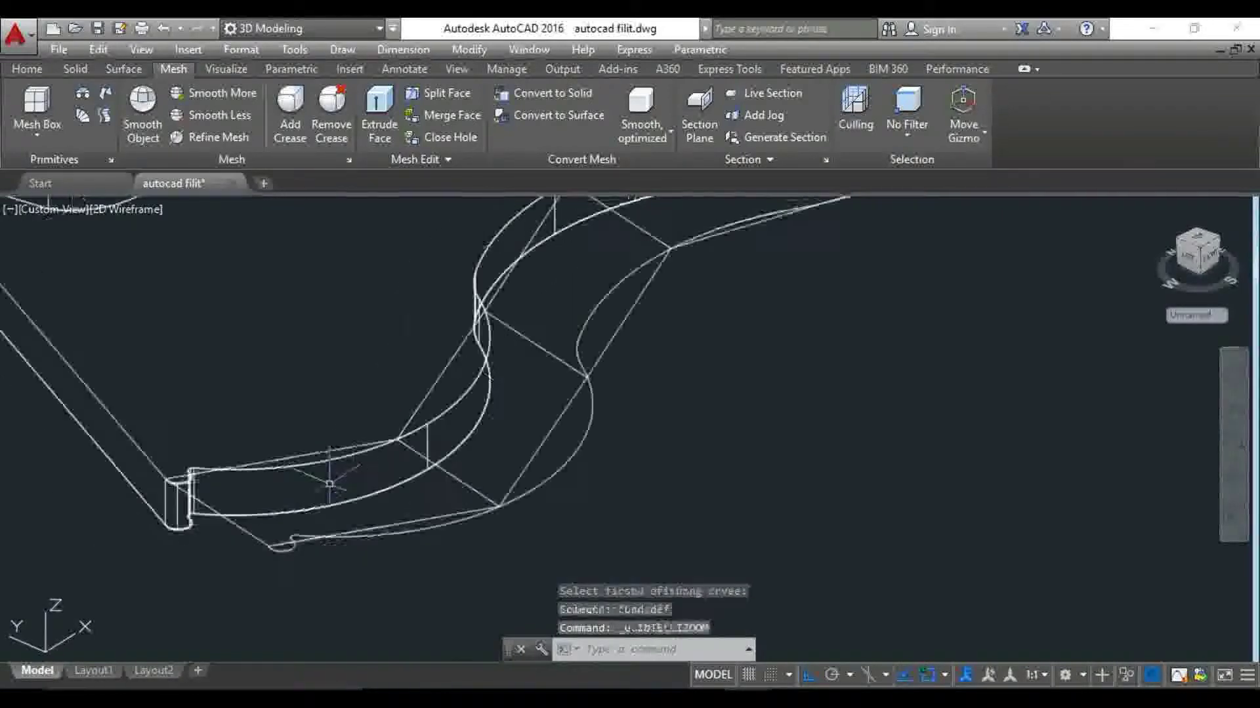
Set the SURFTAB surface density to 18
{"action": "type", "text": "SURF"}
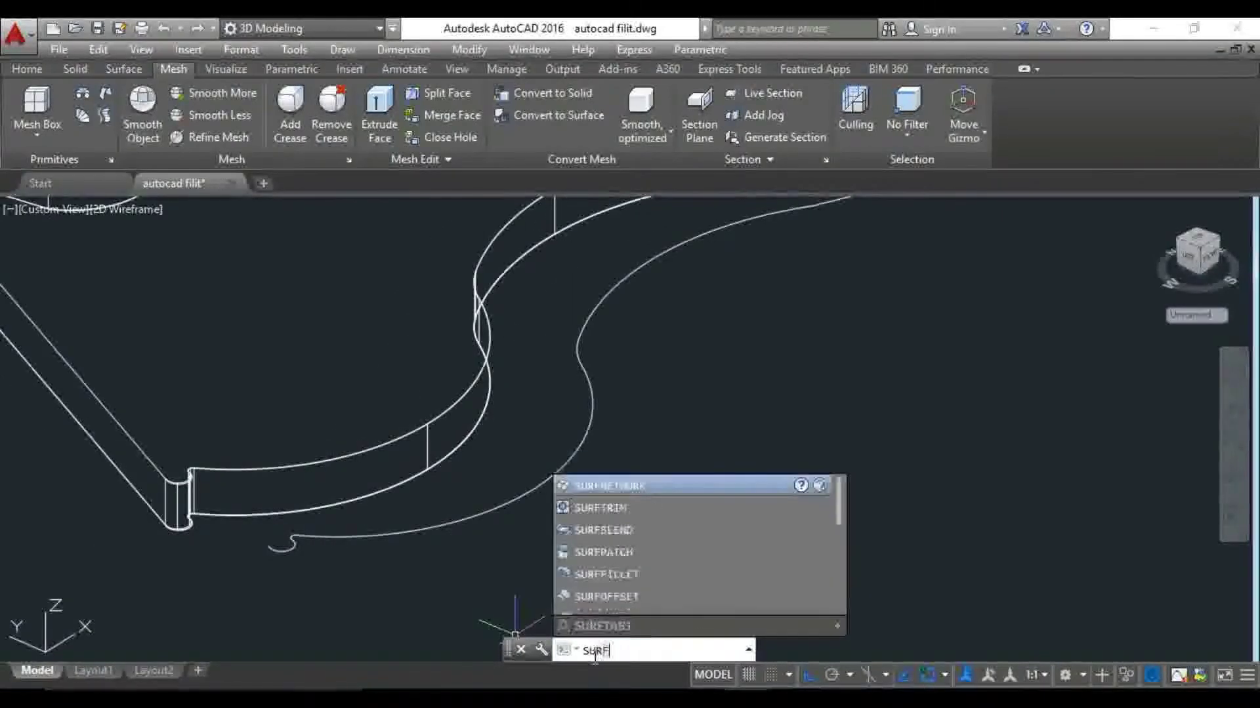
{"action": "type", "text": "TAB1"}
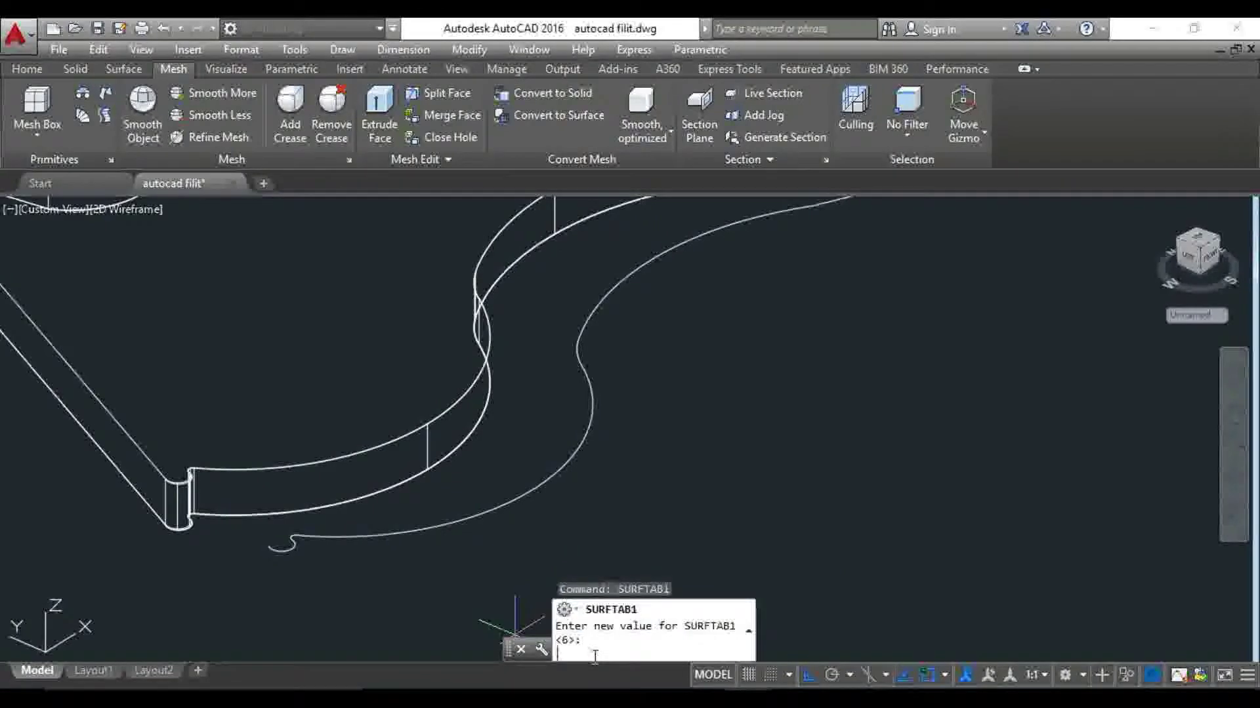
{"action": "type", "text": "U"}
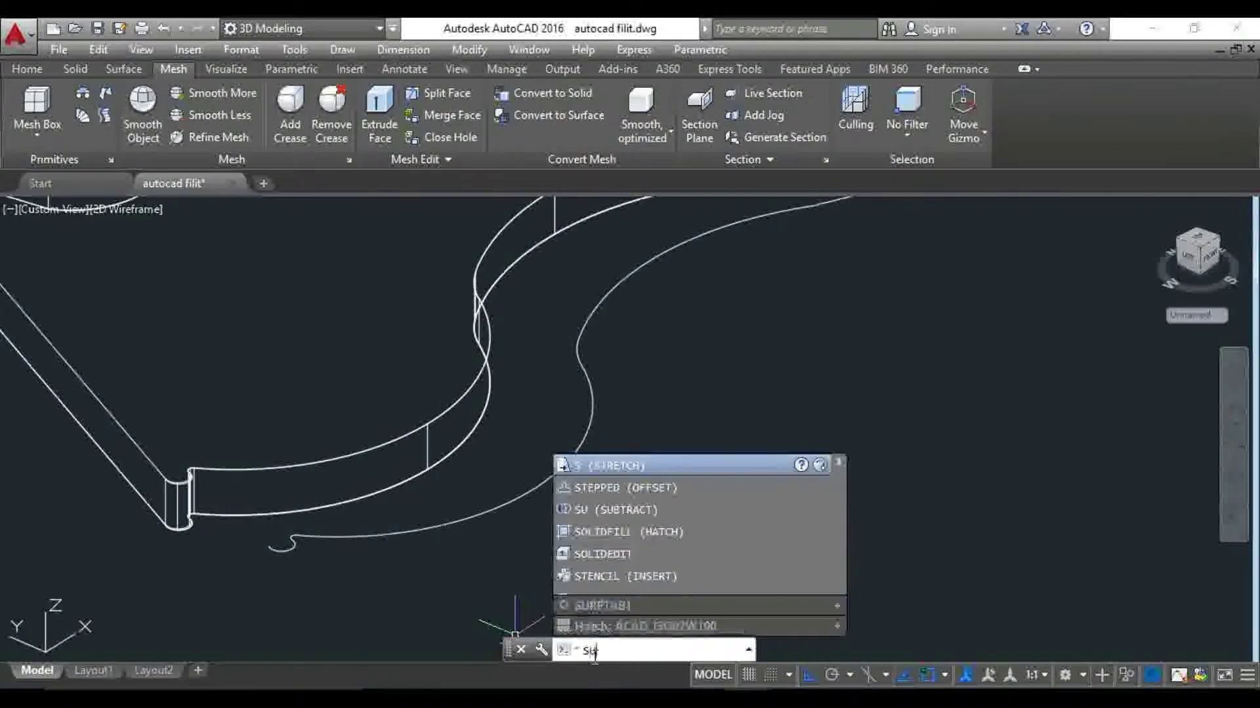
{"action": "type", "text": "RF"}
{"action": "type", "text": "TAB2"}
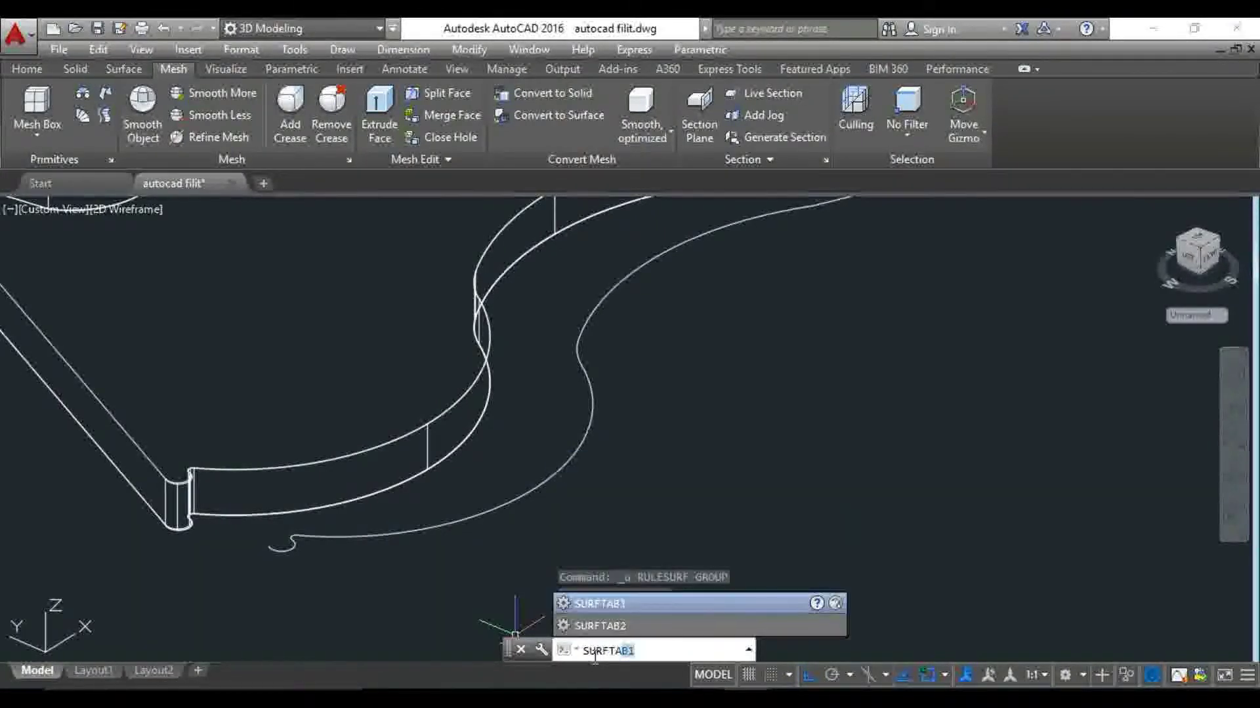
{"action": "key", "text": "Return"}
{"action": "type", "text": "18"}
{"action": "key", "text": "Return"}
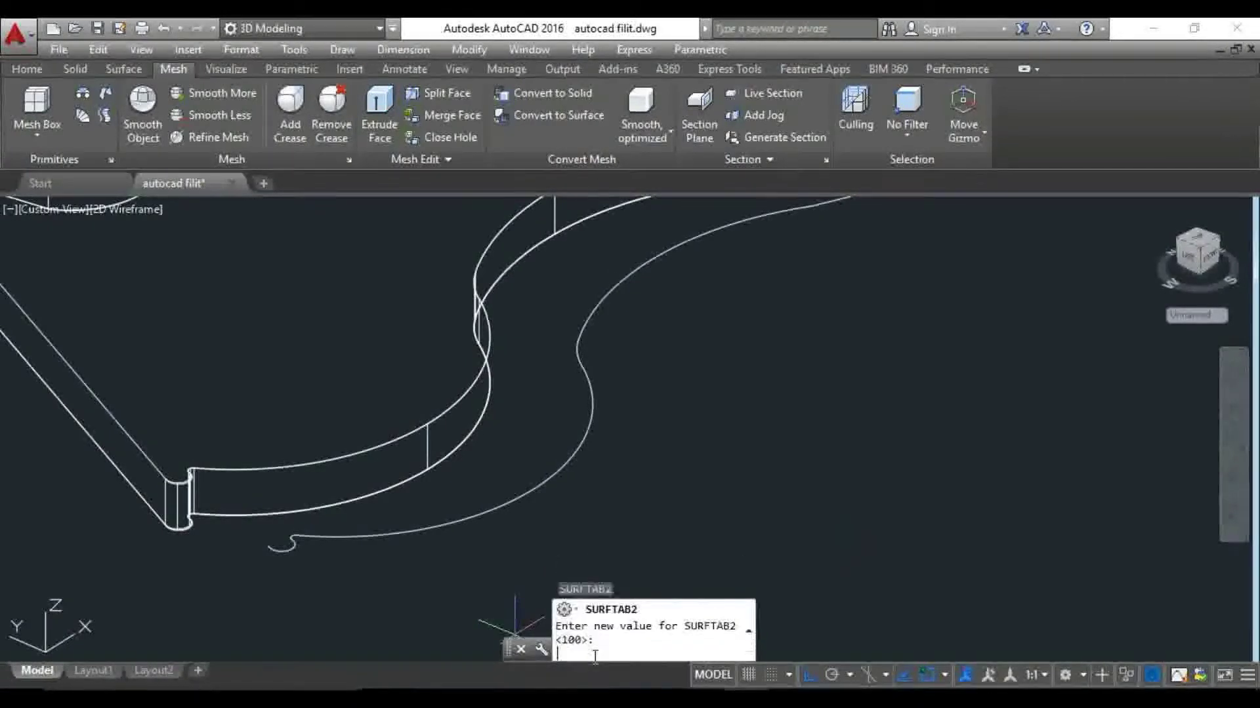
{"action": "middle_click_drag", "start_coordinate": [330, 547], "coordinate": [369, 564]}
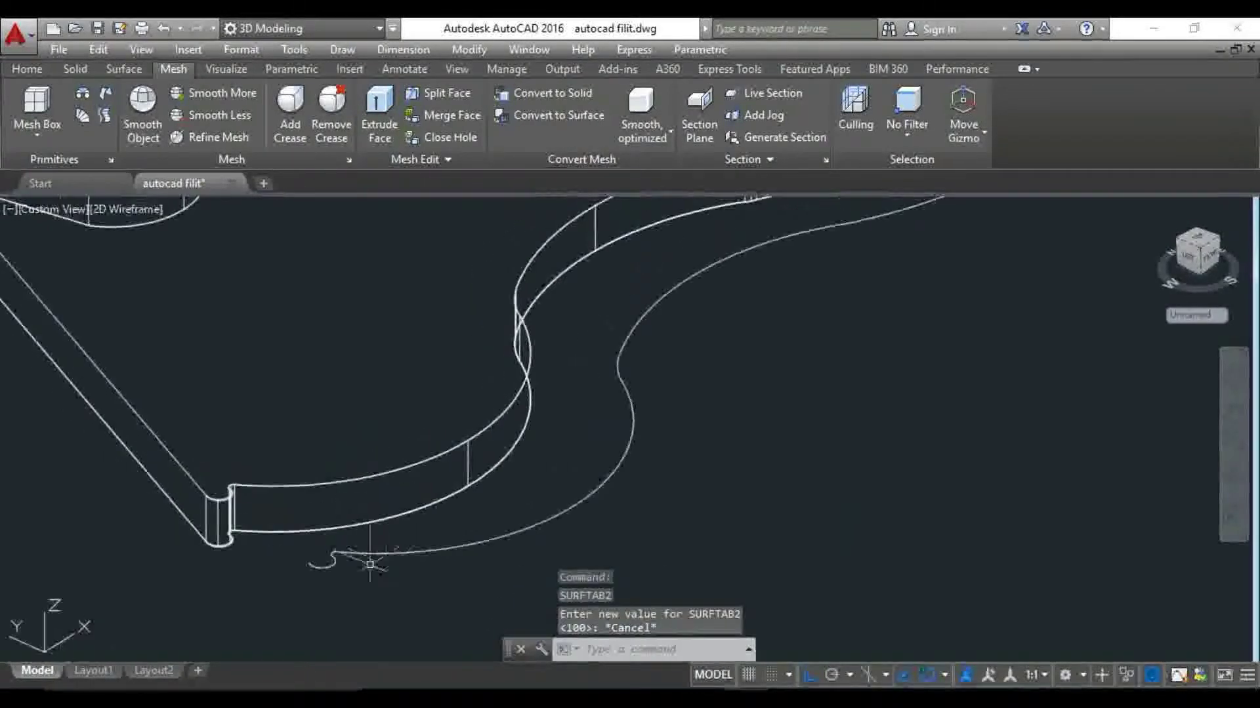
Create a ruled surface between the outer curve and the inner band edge
{"action": "left_click", "coordinate": [84, 116]}
{"action": "left_click", "coordinate": [369, 551]}
{"action": "left_click", "coordinate": [337, 510]}
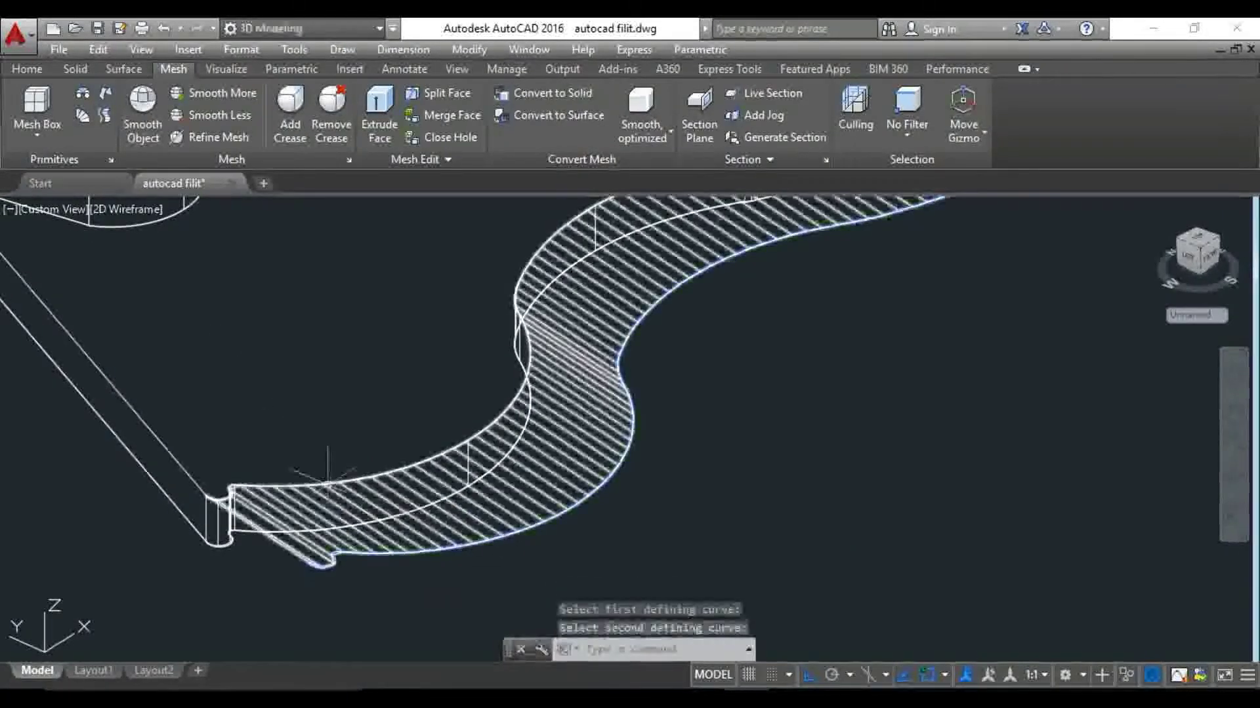
{"action": "mouse_move", "coordinate": [337, 590]}
{"action": "middle_mouse_down", "text": "shift"}
{"action": "mouse_move", "coordinate": [396, 520]}
{"action": "mouse_move", "coordinate": [332, 501]}
{"action": "mouse_move", "coordinate": [376, 519]}
{"action": "mouse_move", "coordinate": [365, 514]}
{"action": "mouse_move", "coordinate": [459, 436]}
{"action": "mouse_move", "coordinate": [464, 491]}
{"action": "mouse_move", "coordinate": [351, 482]}
{"action": "middle_mouse_up", "text": "shift"}
{"action": "scroll", "coordinate": [351, 482], "scroll_direction": "up", "scroll_amount": 3}
Copy the lower curve to a new position
{"action": "type", "text": "co"}
{"action": "key", "text": "Return"}
{"action": "left_click", "coordinate": [358, 468]}
{"action": "key", "text": "Return"}
{"action": "left_click", "coordinate": [227, 509]}
{"action": "key", "text": "Escape"}
Add another ruled surface to the second curve and return to the Home tools
{"action": "left_click", "coordinate": [82, 117]}
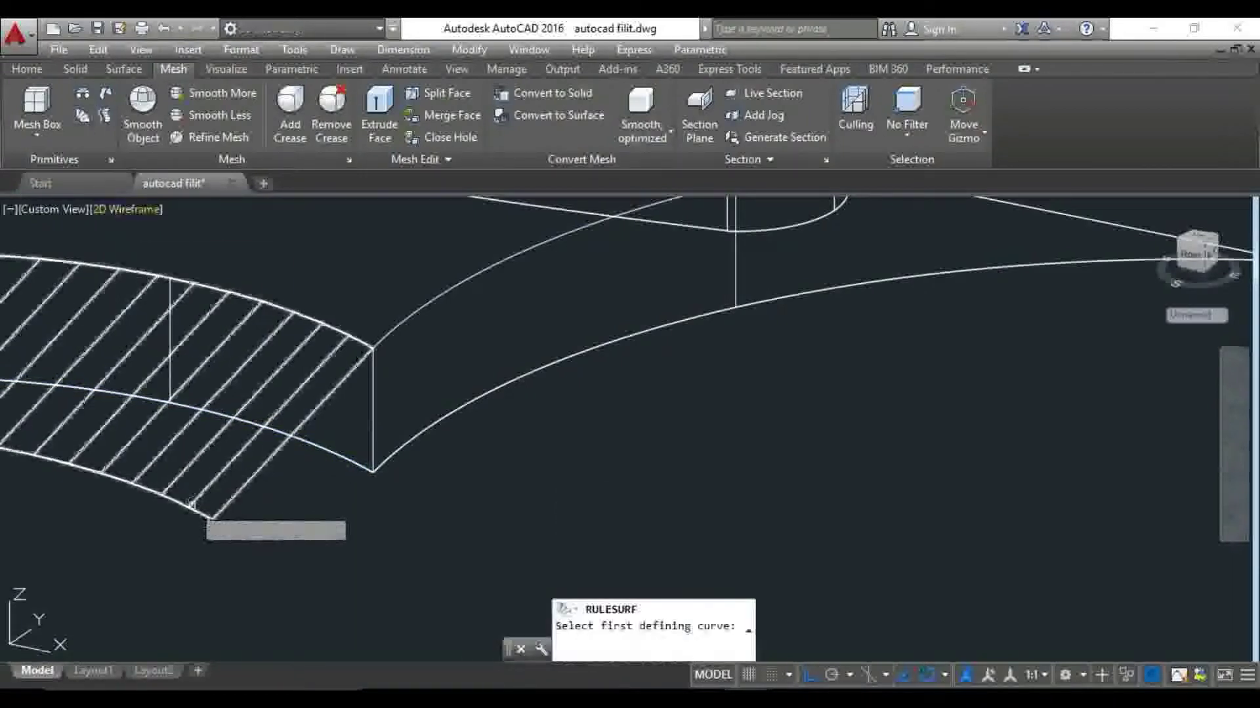
{"action": "left_click", "coordinate": [352, 463]}
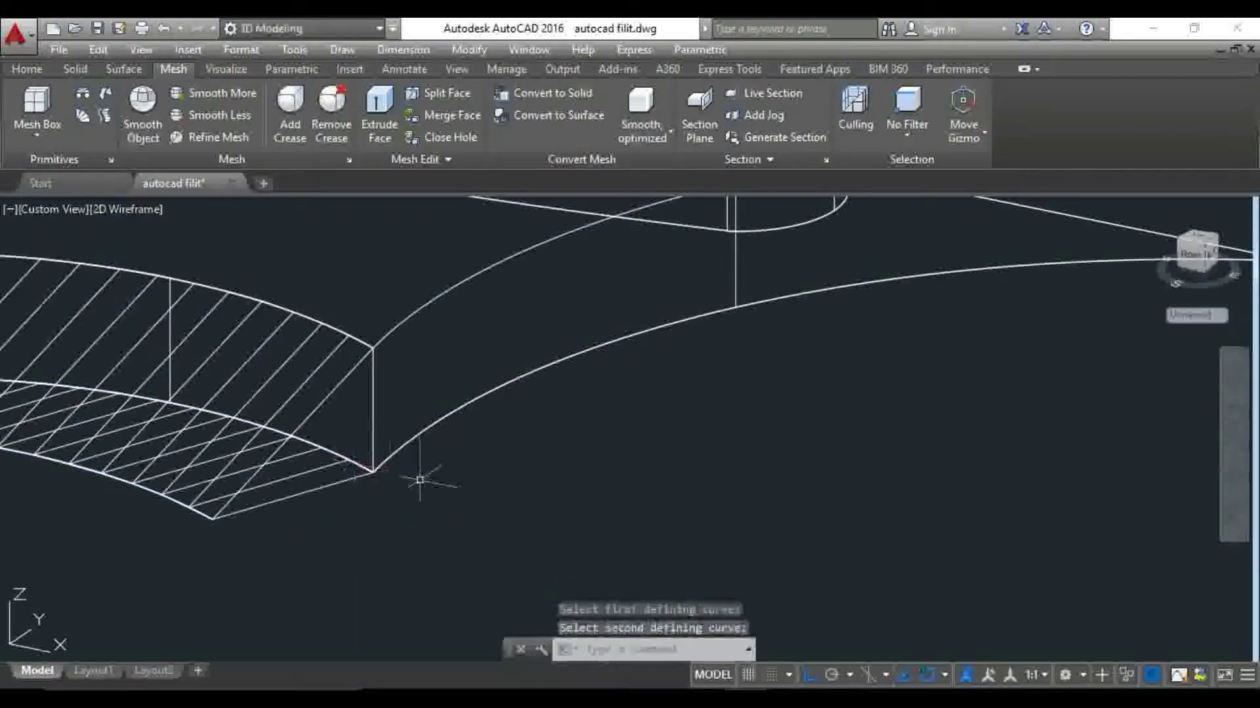
{"action": "key", "text": "Return"}
{"action": "mouse_move", "coordinate": [418, 480]}
{"action": "middle_mouse_down", "text": "shift"}
{"action": "mouse_move", "coordinate": [741, 468]}
{"action": "mouse_move", "coordinate": [594, 412]}
{"action": "middle_mouse_up", "text": "shift"}
{"action": "key", "text": "Escape"}
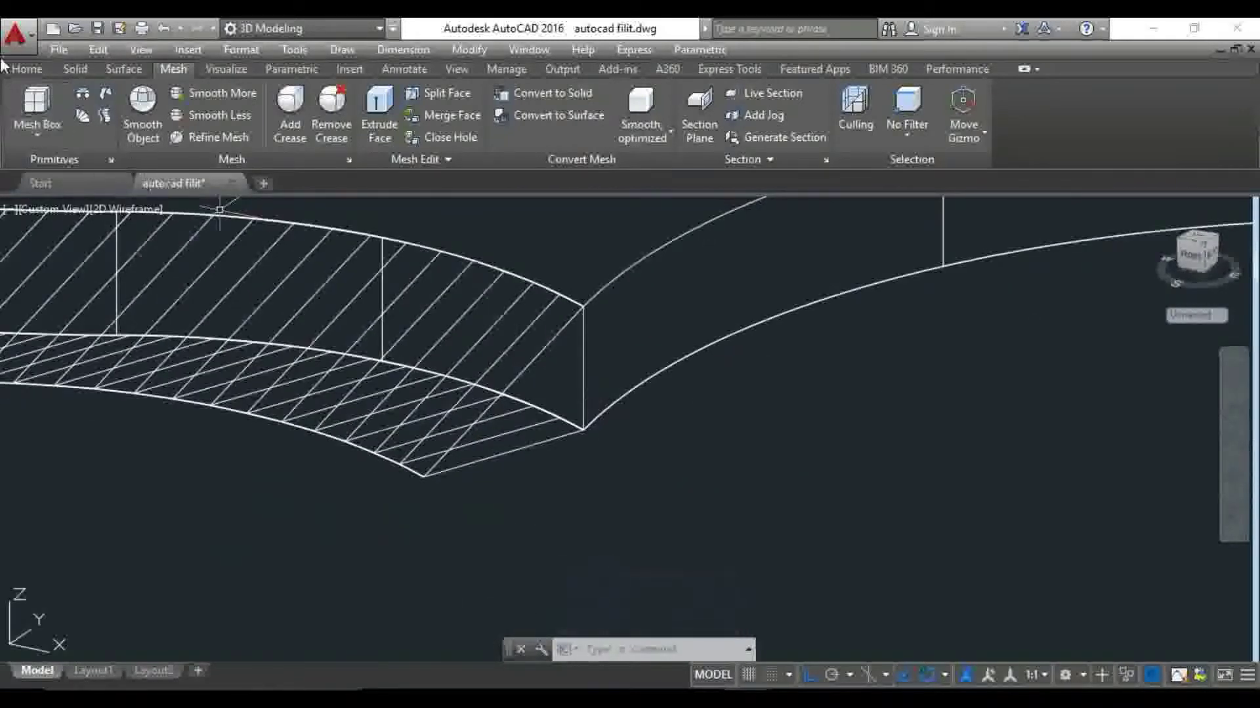
{"action": "left_click", "coordinate": [27, 69]}
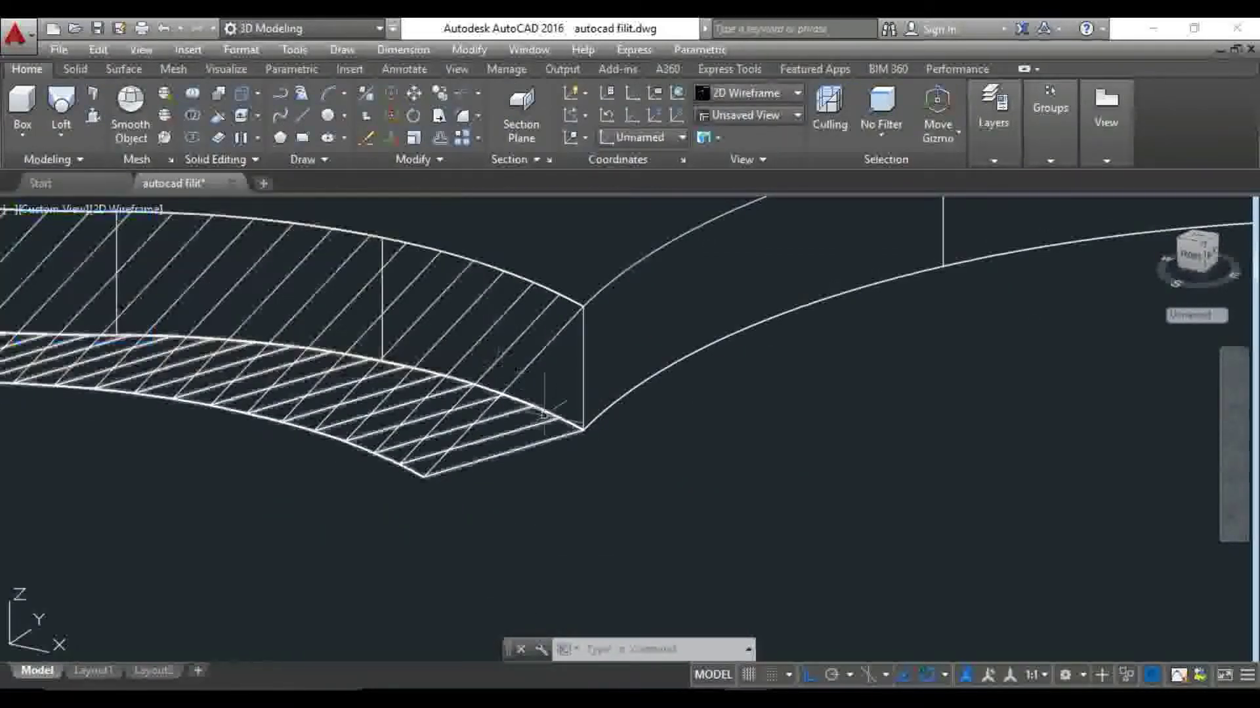
Cap the open end of the ruled-surface band with a four-corner 3D face
{"action": "type", "text": "3dface"}
{"action": "key", "text": "Return"}
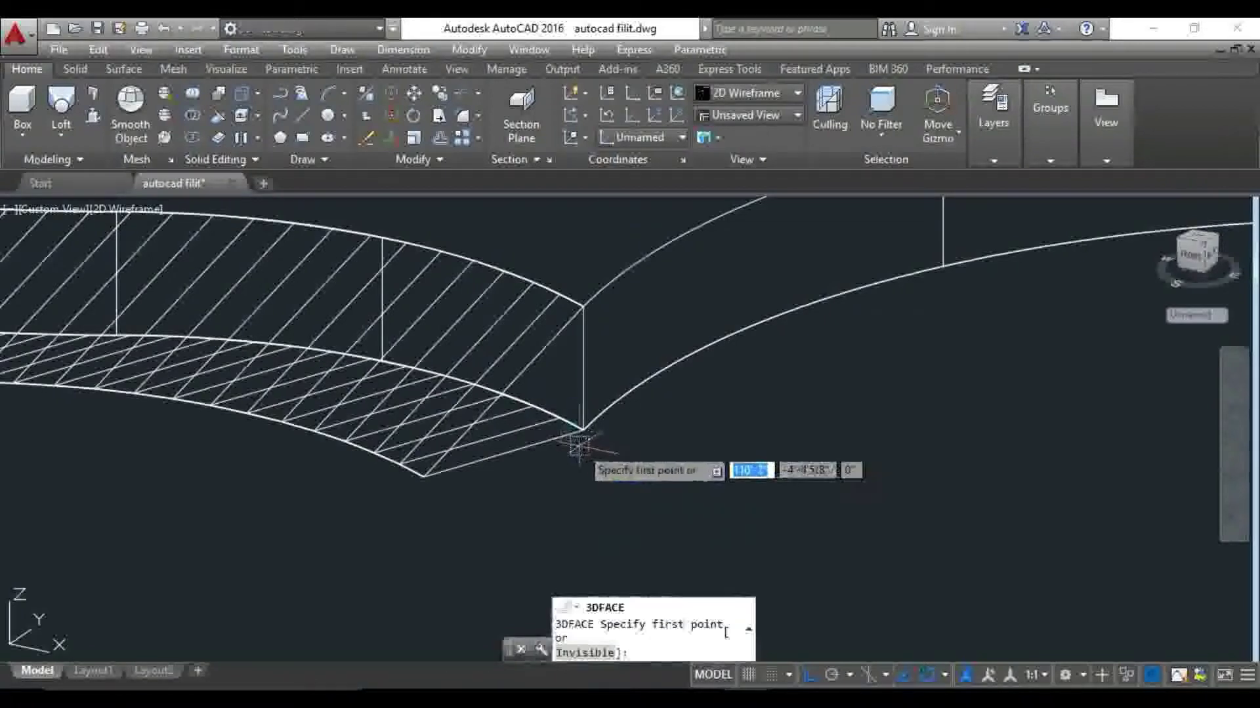
{"action": "scroll", "coordinate": [576, 443], "scroll_direction": "up", "scroll_amount": 2}
{"action": "left_click", "coordinate": [582, 421]}
{"action": "left_click", "coordinate": [582, 225]}
{"action": "left_click", "coordinate": [329, 497]}
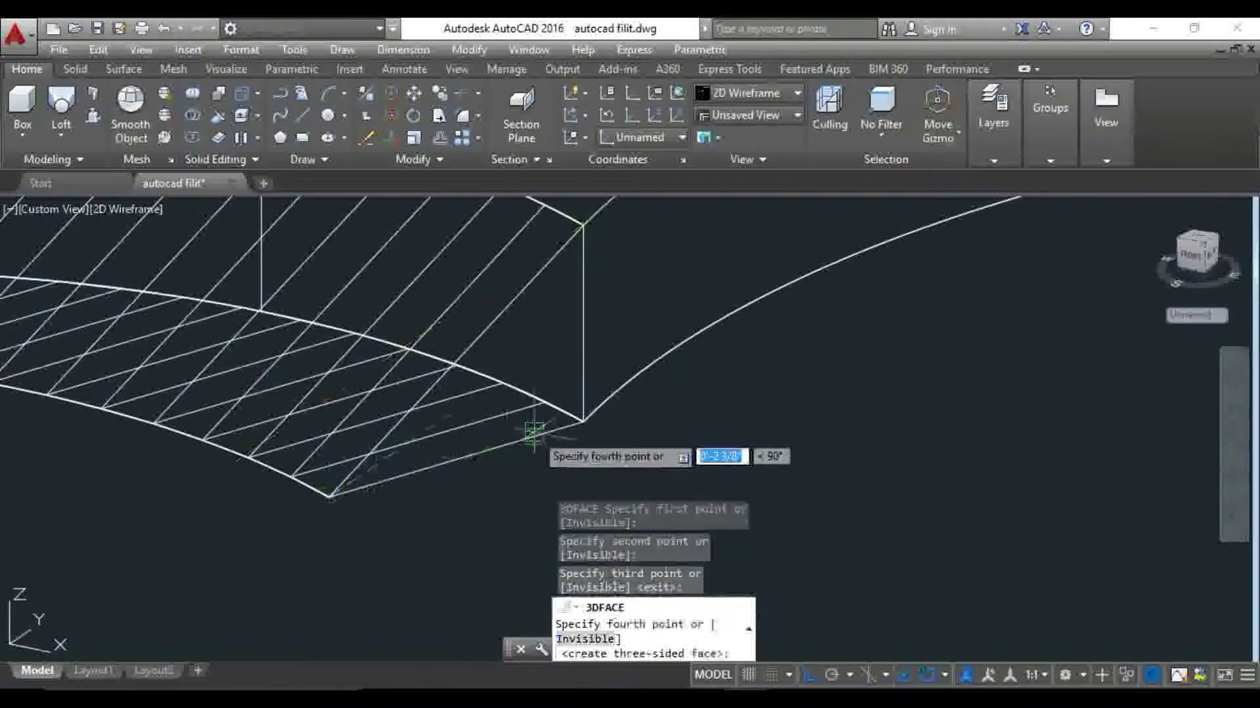
{"action": "left_click", "coordinate": [582, 421]}
{"action": "key", "text": "Return"}
{"action": "key", "text": "Return"}
{"action": "scroll", "coordinate": [464, 435], "scroll_direction": "down", "scroll_amount": 3}
Cap the lower lug with a 3D face and shade the model in Conceptual style
{"action": "mouse_move", "coordinate": [355, 449]}
{"action": "middle_mouse_down", "text": "shift"}
{"action": "mouse_move", "coordinate": [403, 510]}
{"action": "mouse_move", "coordinate": [514, 483]}
{"action": "middle_mouse_up", "text": "shift"}
{"action": "scroll", "coordinate": [515, 484], "scroll_direction": "up", "scroll_amount": 2}
{"action": "mouse_move", "coordinate": [357, 393]}
{"action": "middle_mouse_down", "text": "shift"}
{"action": "mouse_move", "coordinate": [543, 492]}
{"action": "mouse_move", "coordinate": [514, 472]}
{"action": "mouse_move", "coordinate": [469, 470]}
{"action": "mouse_move", "coordinate": [455, 439]}
{"action": "middle_mouse_up", "text": "shift"}
{"action": "scroll", "coordinate": [542, 492], "scroll_direction": "up", "scroll_amount": 2}
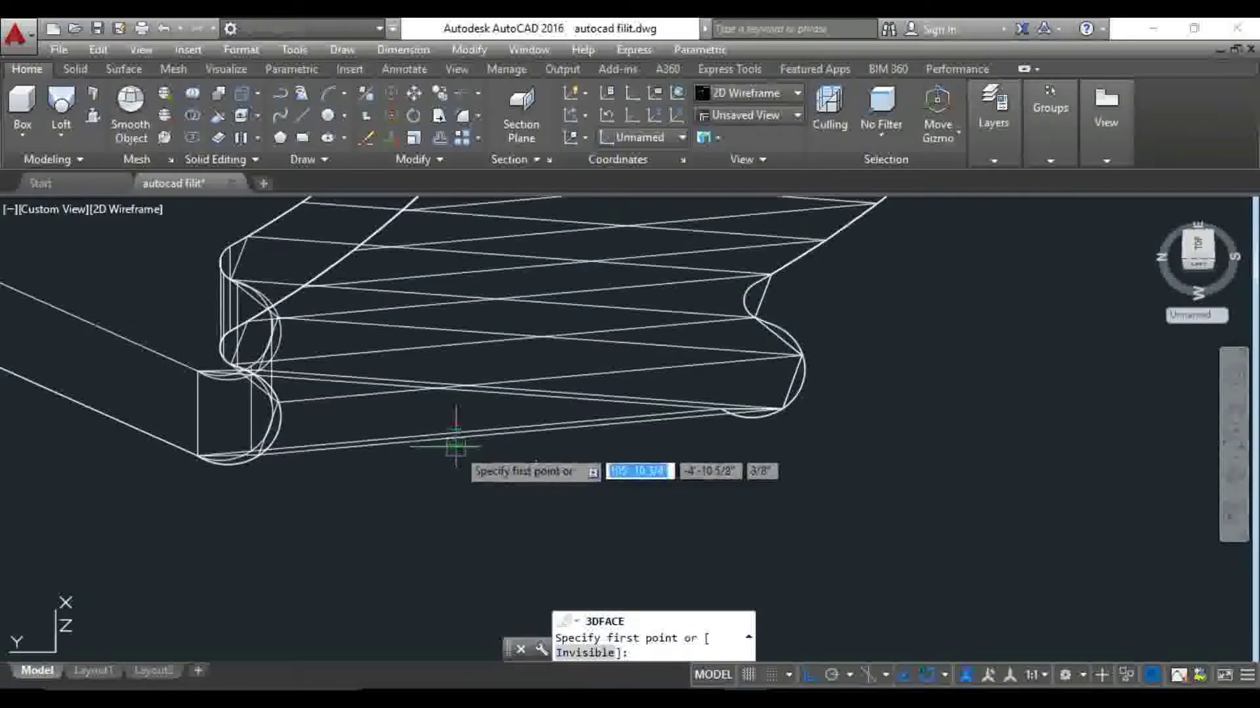
{"action": "type", "text": "3dface"}
{"action": "key", "text": "Return"}
{"action": "scroll", "coordinate": [190, 423], "scroll_direction": "up", "scroll_amount": 3}
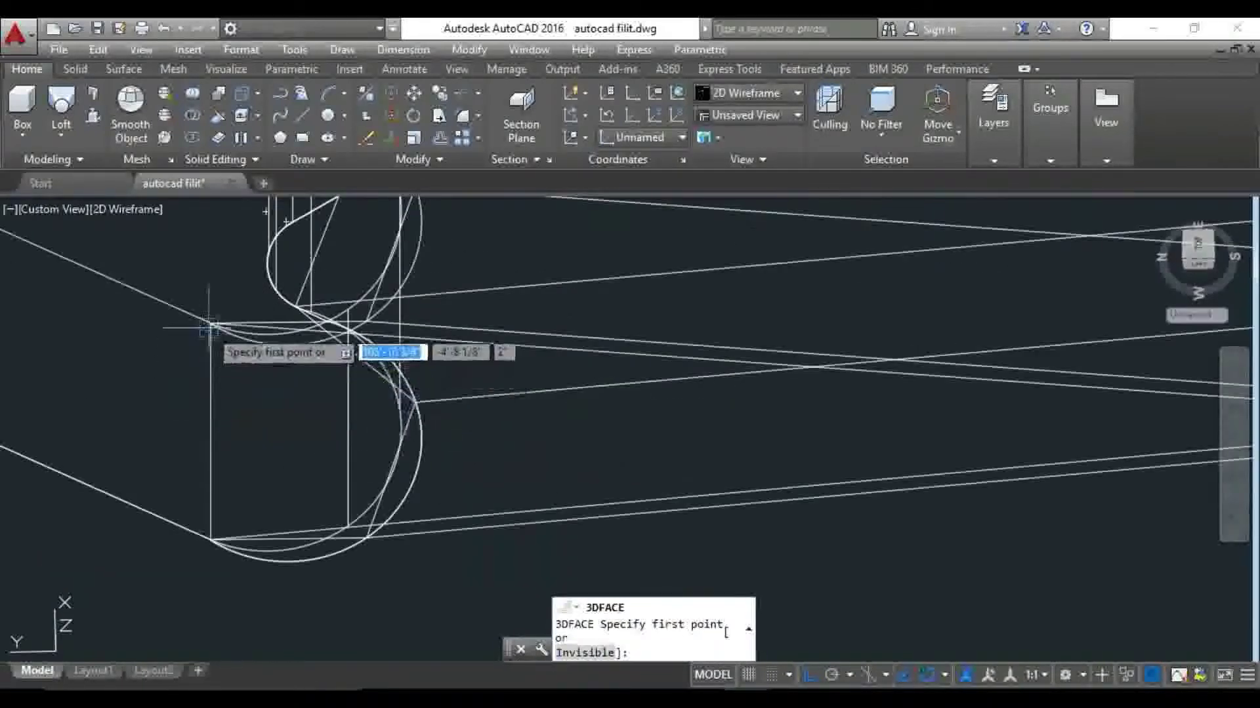
{"action": "left_click", "coordinate": [210, 324]}
{"action": "left_click", "coordinate": [212, 538]}
{"action": "scroll", "coordinate": [514, 478], "scroll_direction": "up", "scroll_amount": 3}
{"action": "scroll", "coordinate": [558, 361], "scroll_direction": "up", "scroll_amount": 2}
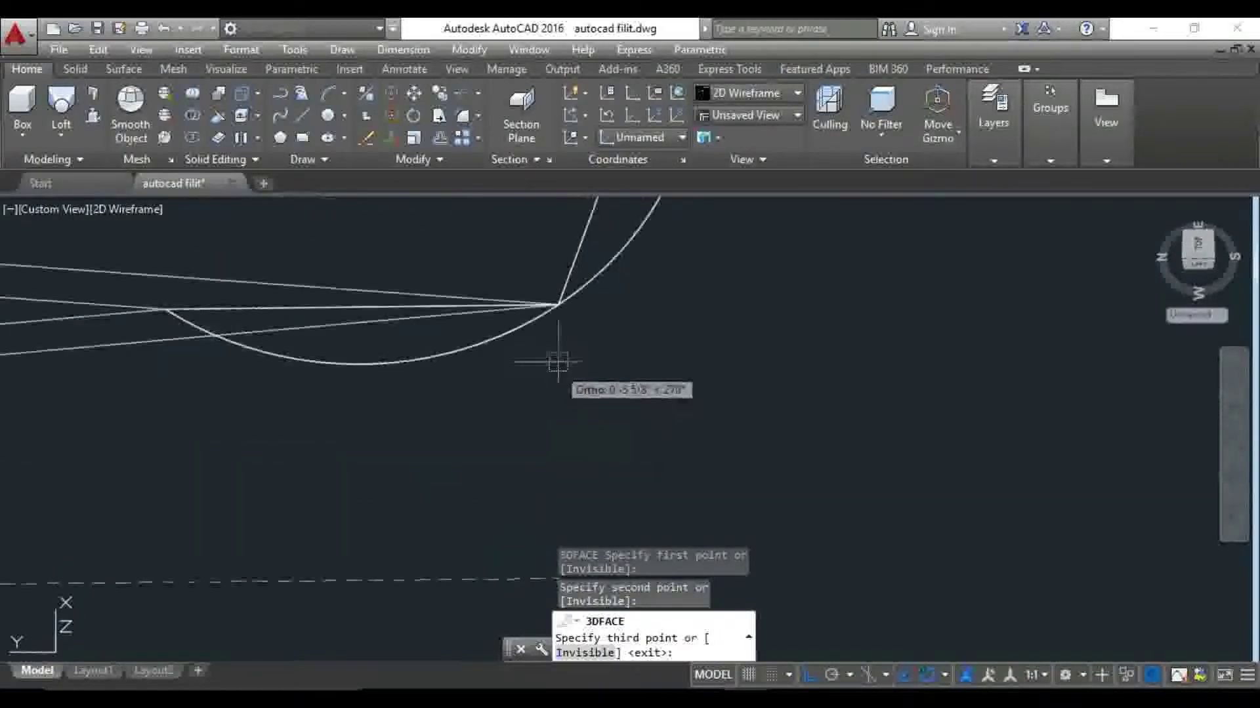
{"action": "left_click", "coordinate": [558, 304]}
{"action": "scroll", "coordinate": [281, 433], "scroll_direction": "down", "scroll_amount": 3}
{"action": "scroll", "coordinate": [360, 423], "scroll_direction": "down", "scroll_amount": 2}
{"action": "scroll", "coordinate": [154, 351], "scroll_direction": "up", "scroll_amount": 4}
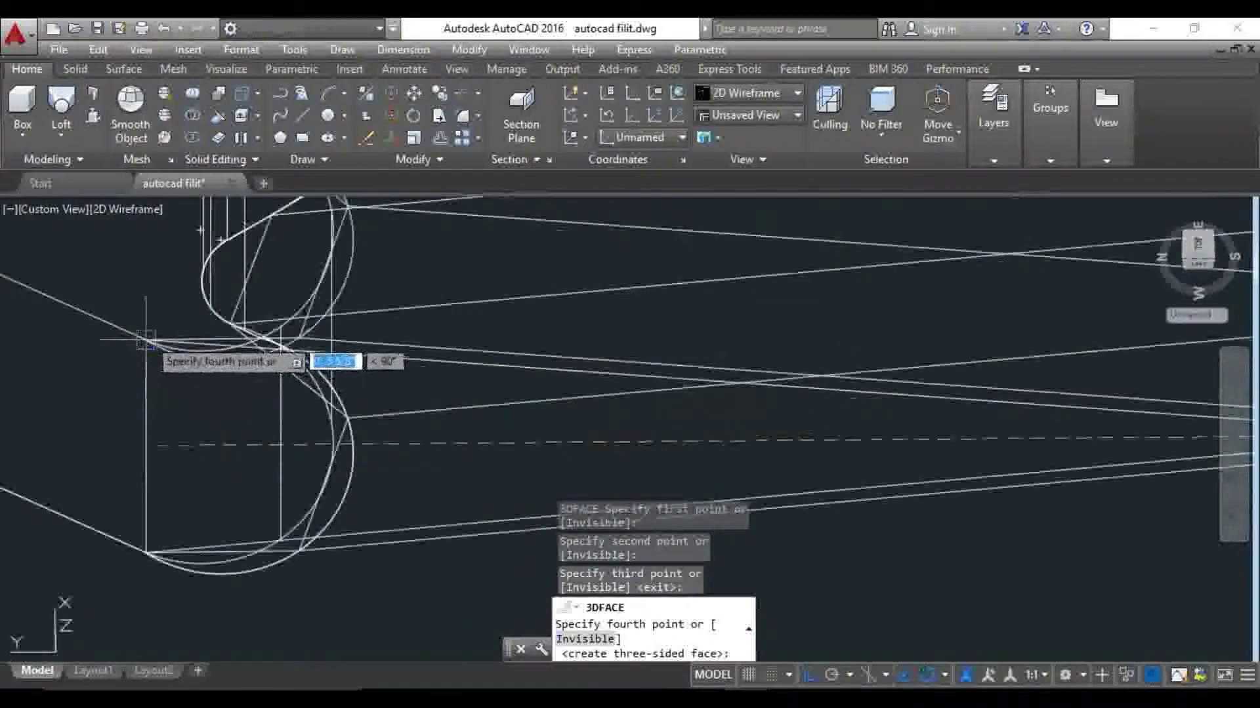
{"action": "left_click", "coordinate": [148, 340]}
{"action": "key", "text": "Return"}
{"action": "key", "text": "Return"}
{"action": "scroll", "coordinate": [266, 426], "scroll_direction": "down", "scroll_amount": 4}
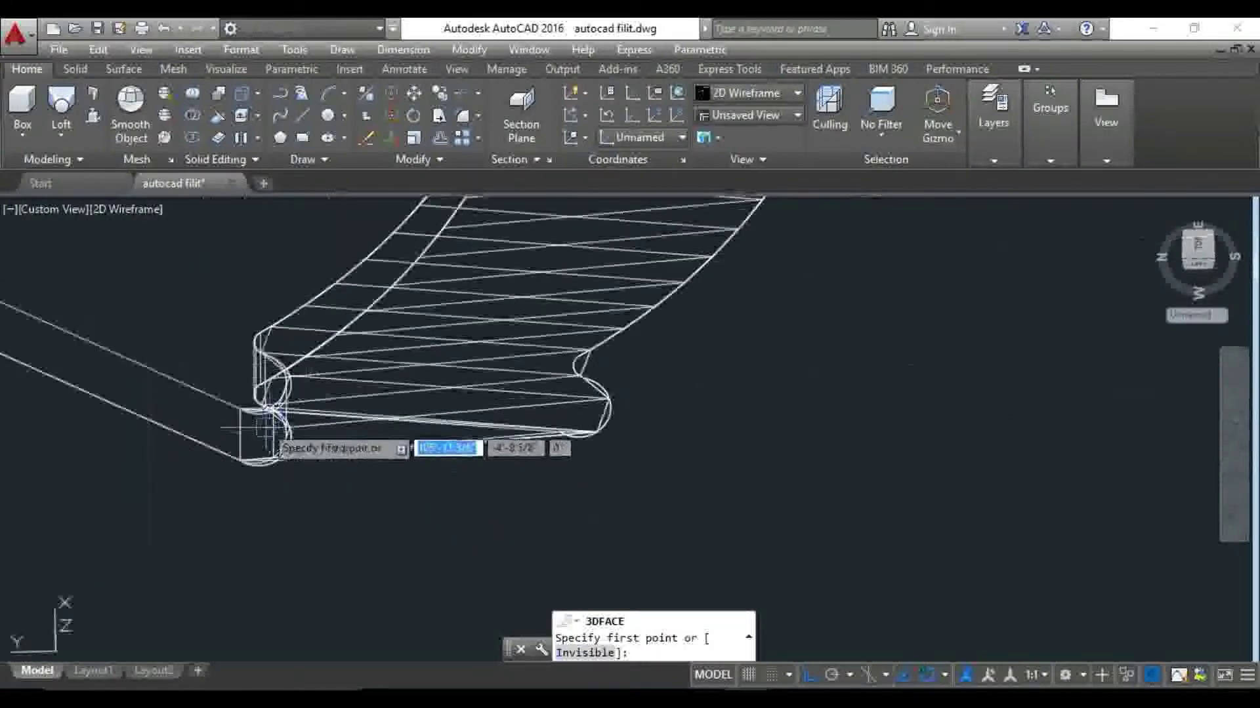
{"action": "left_click", "coordinate": [131, 209]}
{"action": "left_click", "coordinate": [177, 275]}
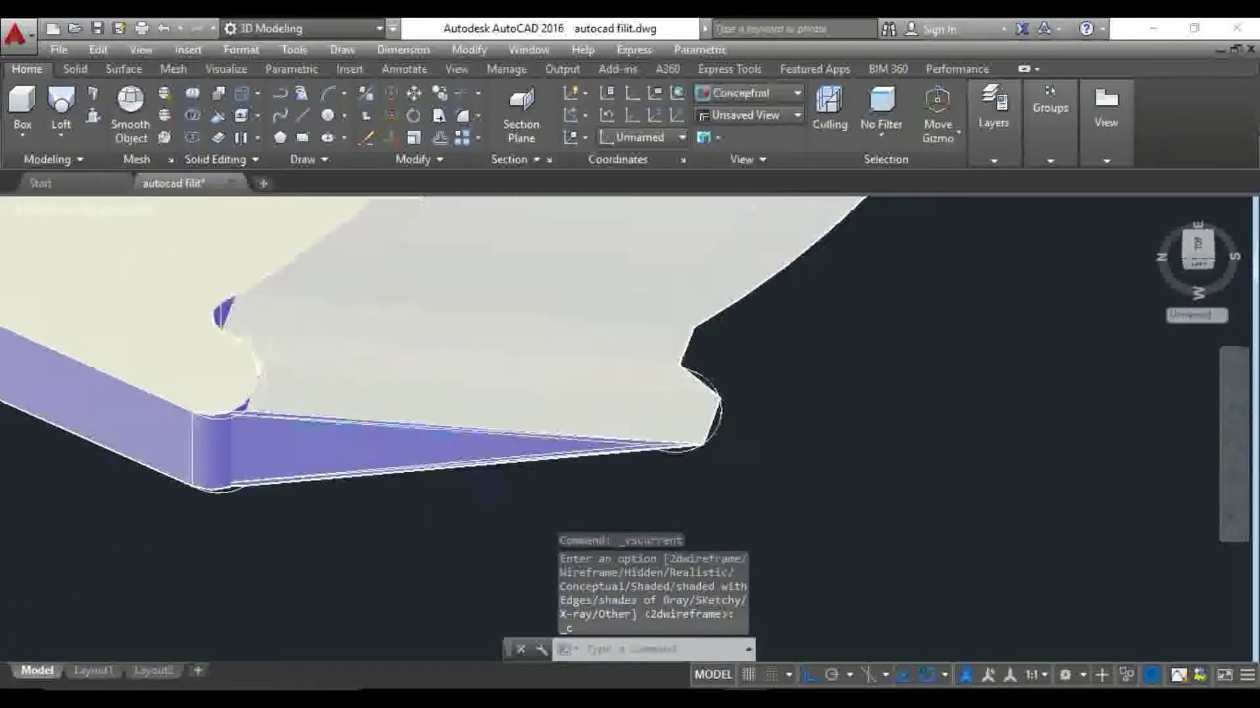
Select the curved mesh part and convert it to a solid
{"action": "middle_click_drag", "start_coordinate": [275, 408], "coordinate": [187, 377], "text": "shift"}
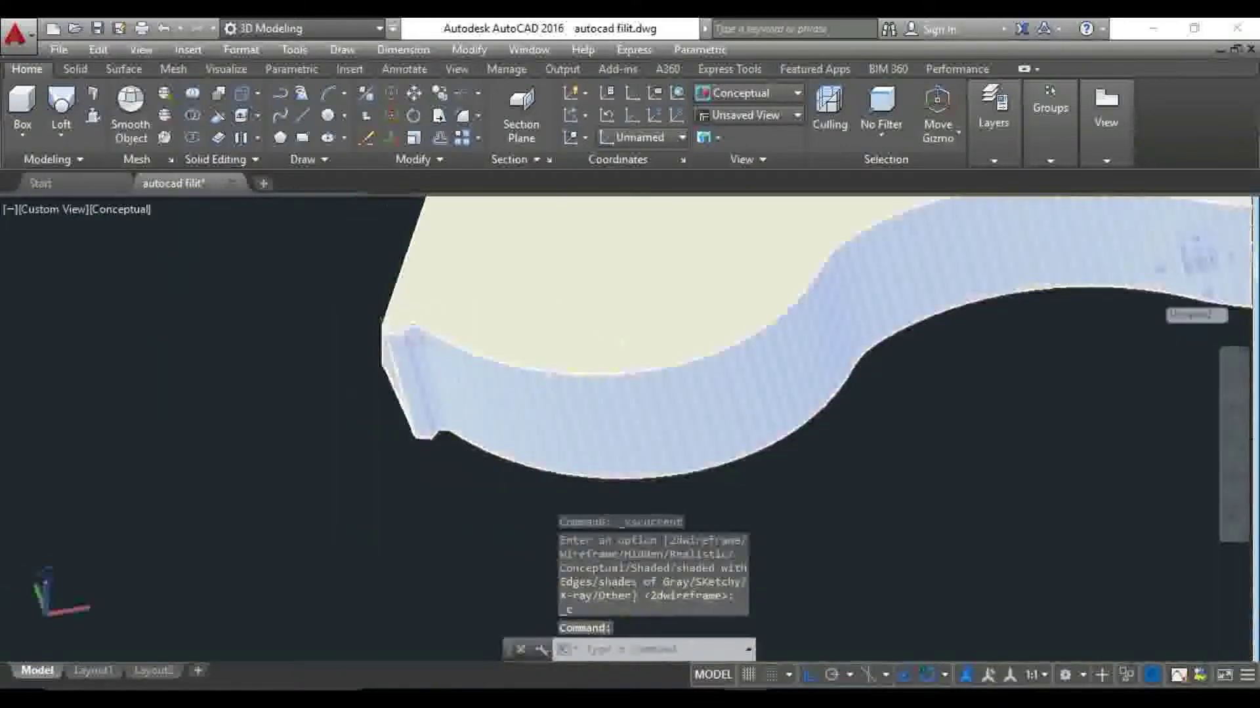
{"action": "middle_click_drag", "start_coordinate": [187, 377], "coordinate": [436, 436], "text": "shift"}
{"action": "left_click", "coordinate": [442, 430]}
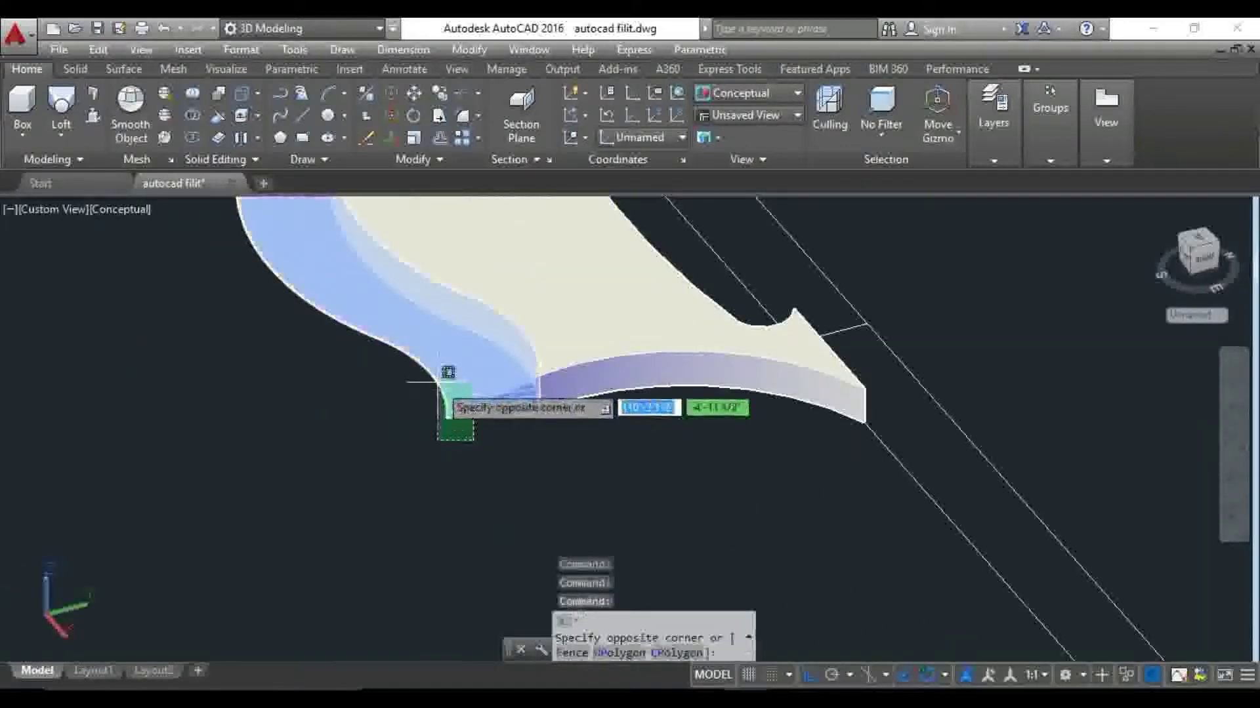
{"action": "left_click", "coordinate": [264, 395]}
{"action": "middle_click_drag", "start_coordinate": [264, 395], "coordinate": [367, 433], "text": "shift"}
{"action": "scroll", "coordinate": [380, 453], "scroll_direction": "up", "scroll_amount": 5}
{"action": "left_click", "coordinate": [383, 423]}
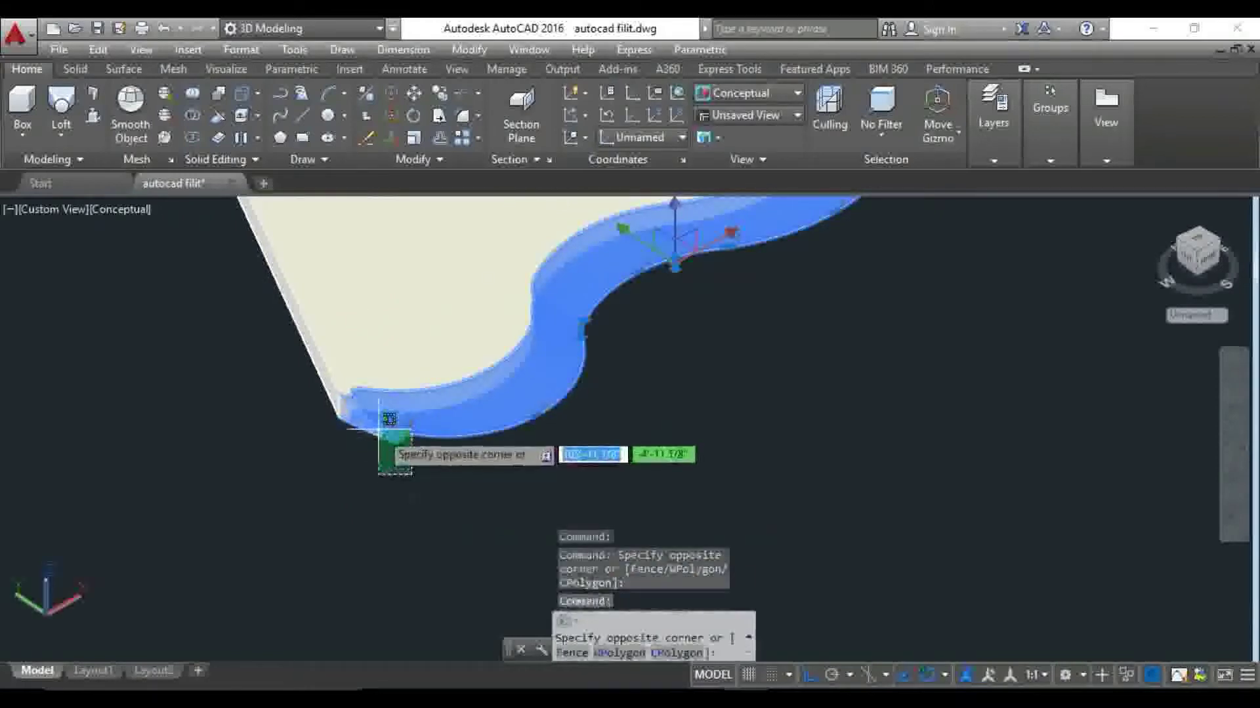
{"action": "left_click", "coordinate": [178, 71]}
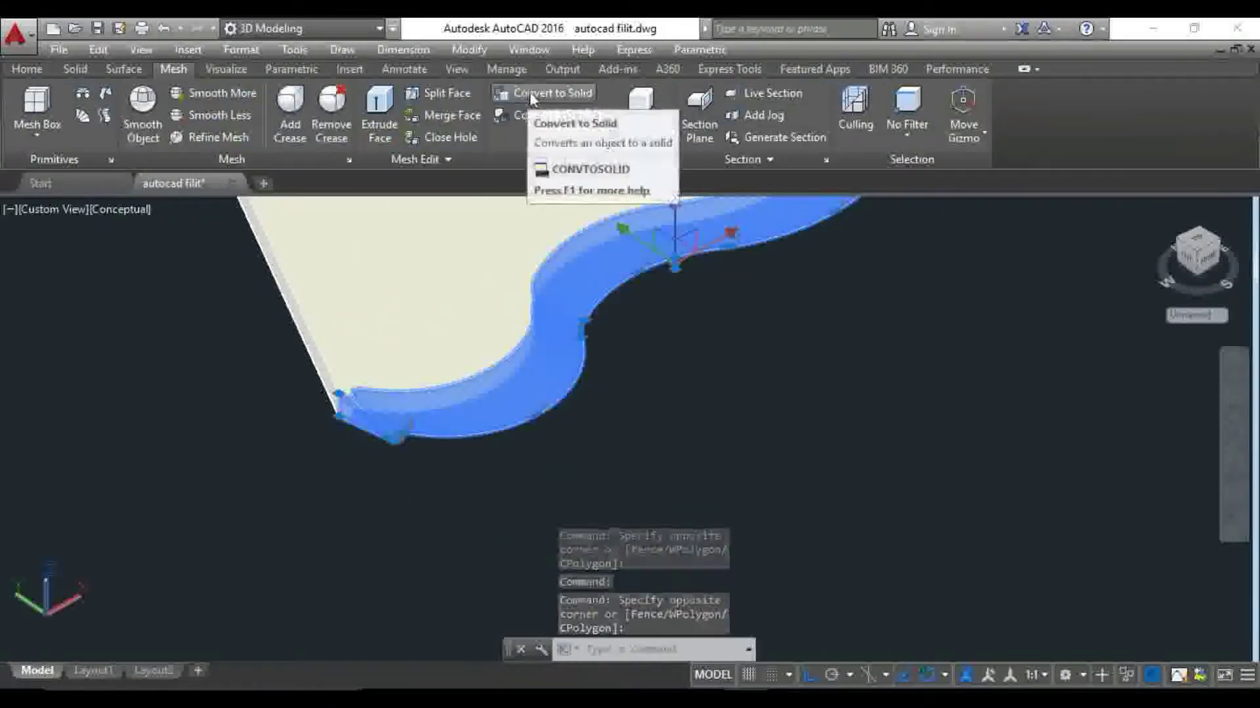
{"action": "left_click", "coordinate": [528, 98]}
Orbit and pan around the shaded model to inspect its notched underside edge
{"action": "mouse_move", "coordinate": [386, 423]}
{"action": "middle_mouse_down", "text": "shift"}
{"action": "mouse_move", "coordinate": [385, 436]}
{"action": "mouse_move", "coordinate": [346, 430]}
{"action": "middle_mouse_up", "text": "shift"}
{"action": "scroll", "coordinate": [401, 525], "scroll_direction": "up", "scroll_amount": 3}
{"action": "scroll", "coordinate": [401, 524], "scroll_direction": "down", "scroll_amount": 3}
{"action": "mouse_move", "coordinate": [401, 523]}
{"action": "middle_mouse_down", "text": "shift"}
{"action": "mouse_move", "coordinate": [332, 458]}
{"action": "mouse_move", "coordinate": [302, 473]}
{"action": "mouse_move", "coordinate": [418, 467]}
{"action": "mouse_move", "coordinate": [351, 461]}
{"action": "mouse_move", "coordinate": [505, 435]}
{"action": "mouse_move", "coordinate": [458, 410]}
{"action": "mouse_move", "coordinate": [507, 302]}
{"action": "mouse_move", "coordinate": [493, 302]}
{"action": "mouse_move", "coordinate": [505, 345]}
{"action": "mouse_move", "coordinate": [577, 360]}
{"action": "mouse_move", "coordinate": [573, 421]}
{"action": "middle_mouse_up", "text": "shift"}
{"action": "scroll", "coordinate": [493, 298], "scroll_direction": "up", "scroll_amount": 3}
{"action": "scroll", "coordinate": [525, 276], "scroll_direction": "down", "scroll_amount": 3}
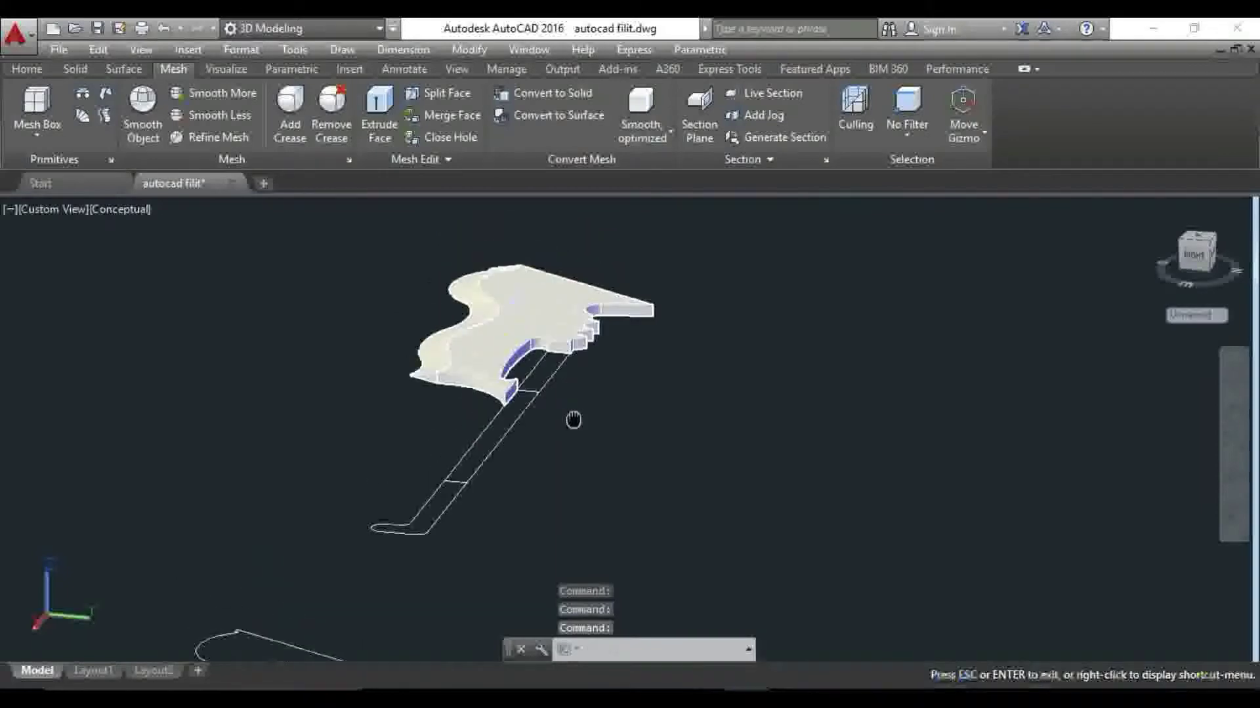
{"action": "scroll", "coordinate": [550, 352], "scroll_direction": "up", "scroll_amount": 2}
{"action": "scroll", "coordinate": [550, 352], "scroll_direction": "up", "scroll_amount": 4}
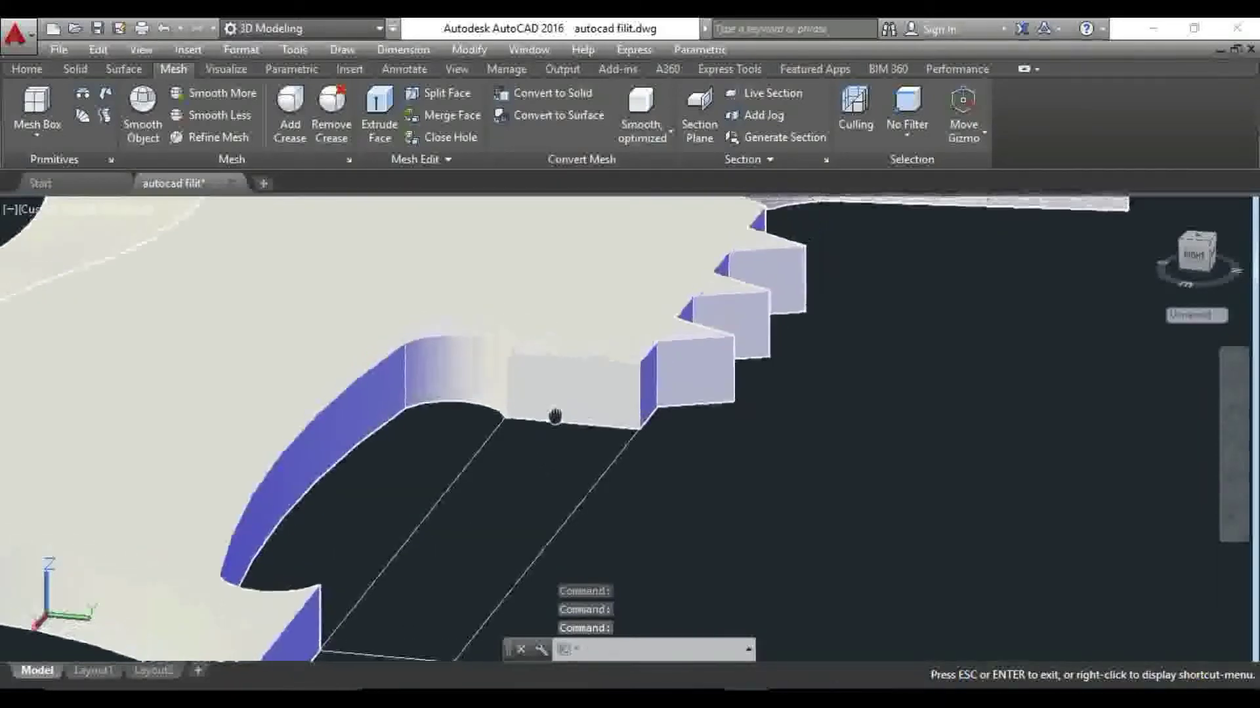
{"action": "middle_click_drag", "start_coordinate": [555, 416], "coordinate": [507, 439]}
{"action": "mouse_move", "coordinate": [507, 439]}
{"action": "left_mouse_down"}
{"action": "mouse_move", "coordinate": [485, 380]}
{"action": "mouse_move", "coordinate": [499, 320]}
{"action": "mouse_move", "coordinate": [496, 380]}
{"action": "left_mouse_up"}
{"action": "key", "text": "Escape"}
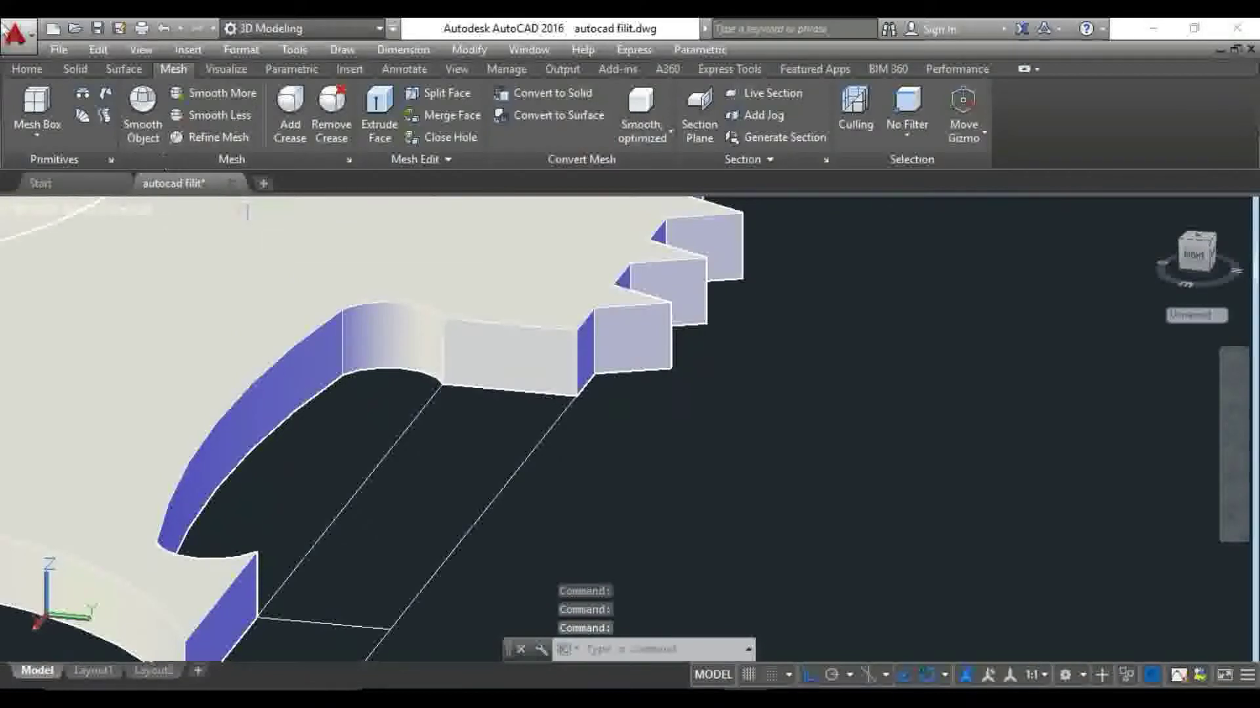
{"action": "left_click", "coordinate": [30, 69]}
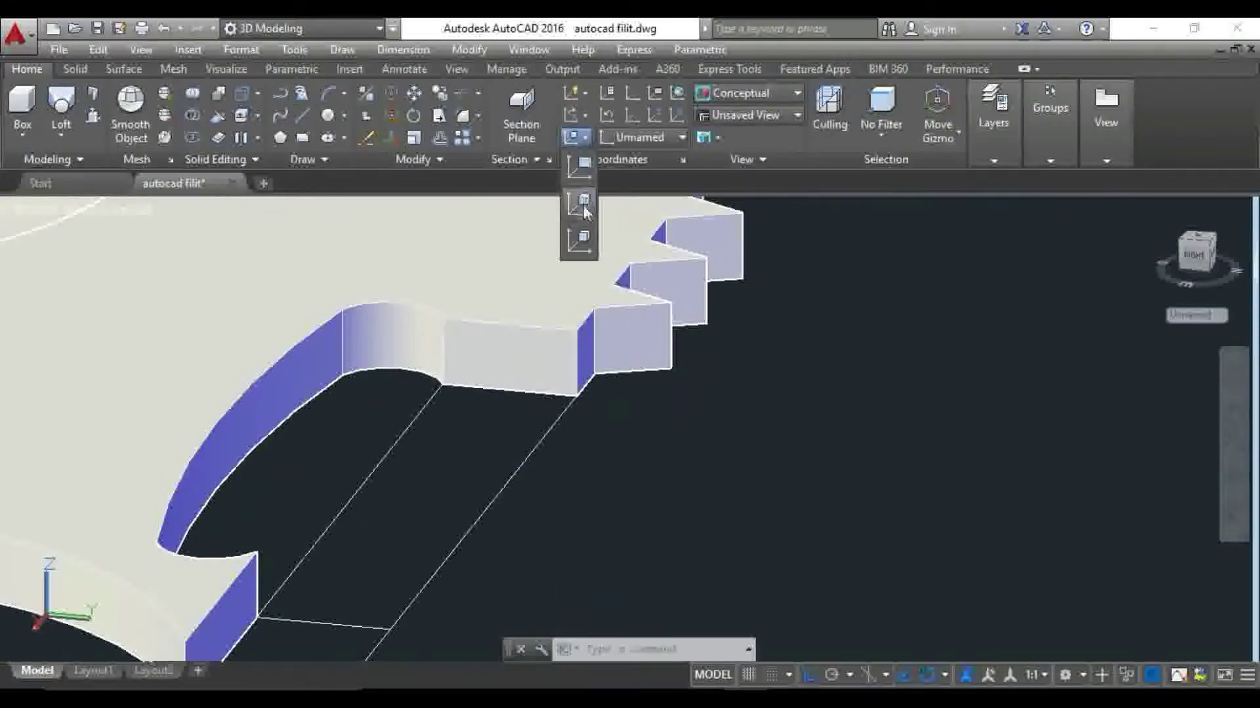
Align the UCS to the solid and draw a rectangle on its face
{"action": "left_click", "coordinate": [583, 206]}
{"action": "left_click", "coordinate": [515, 363]}
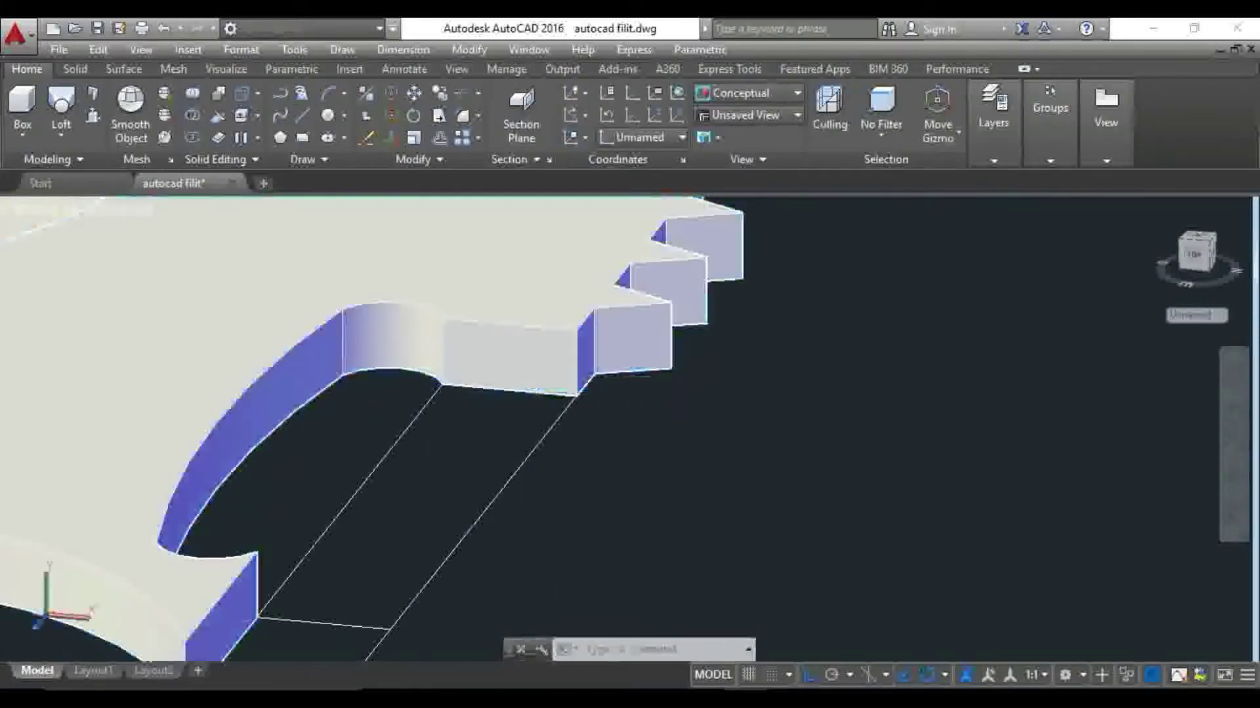
{"action": "type", "text": "rec"}
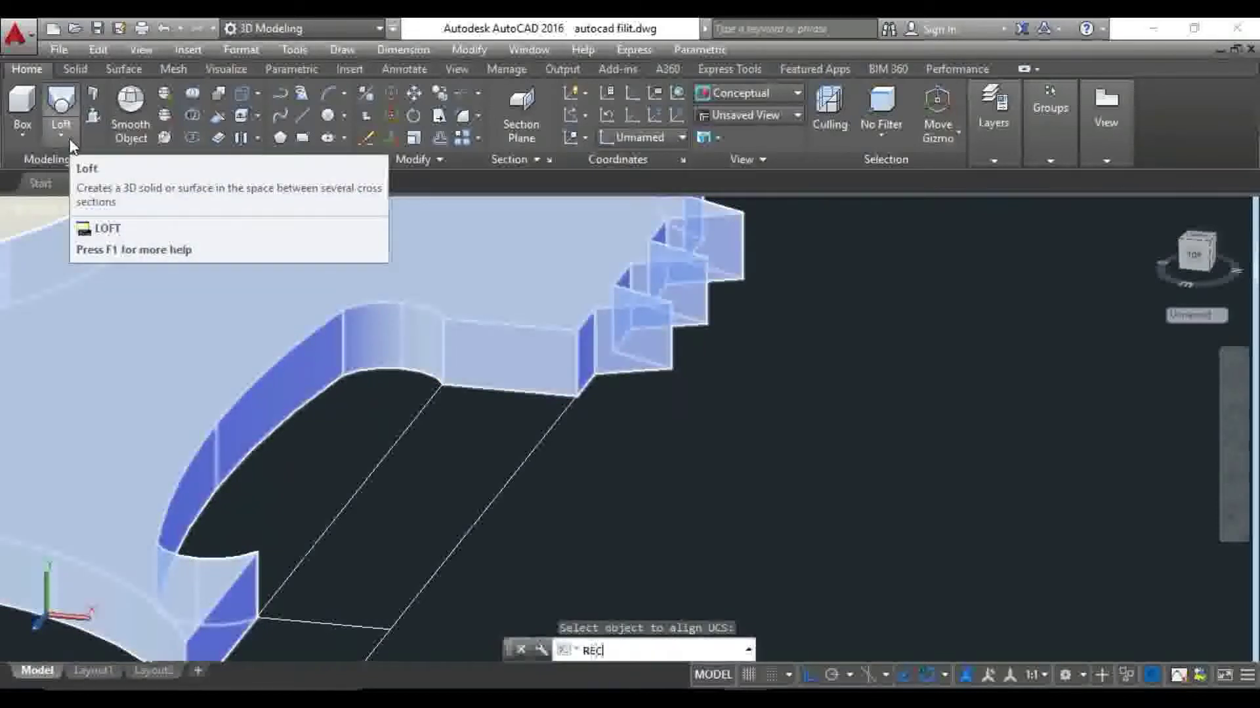
{"action": "key", "text": "Return"}
{"action": "left_click", "coordinate": [441, 386]}
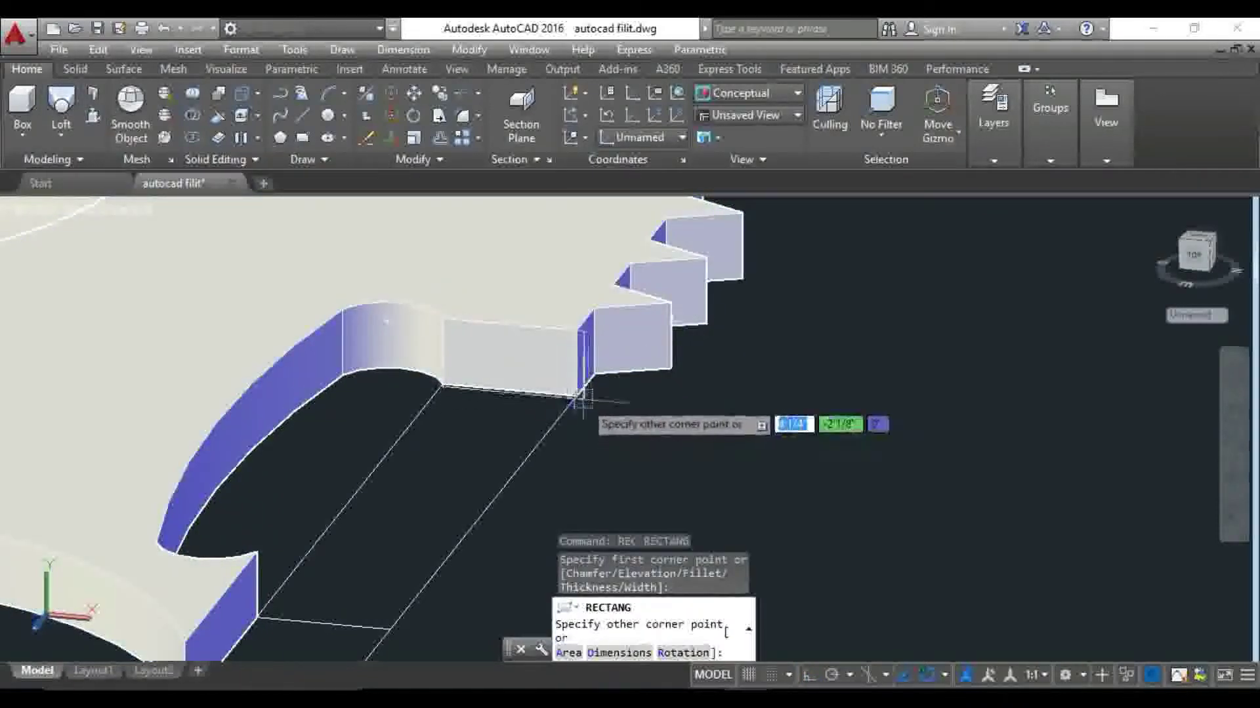
{"action": "left_click", "coordinate": [577, 396]}
{"action": "scroll", "coordinate": [554, 388], "scroll_direction": "up", "scroll_amount": 2}
{"action": "scroll", "coordinate": [555, 388], "scroll_direction": "up", "scroll_amount": 2}
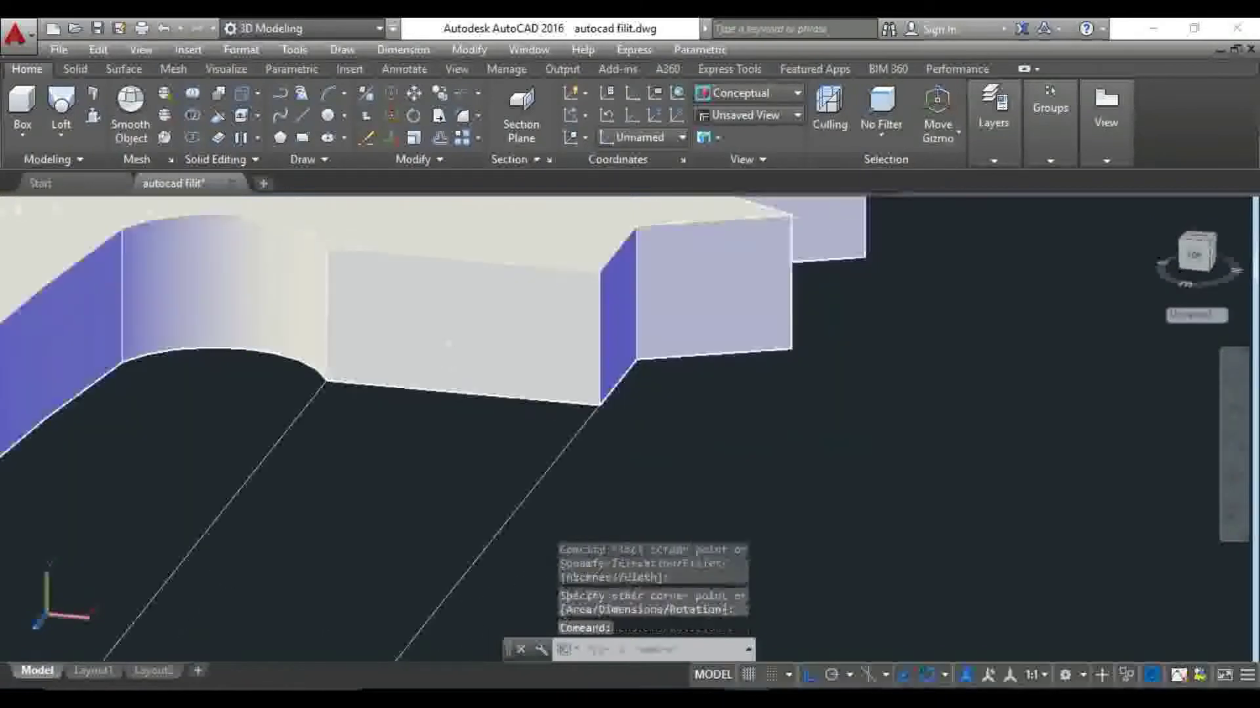
Switch to 2D Wireframe and copy the line down to the box's lower corner
{"action": "left_click", "coordinate": [130, 214]}
{"action": "left_click", "coordinate": [193, 256]}
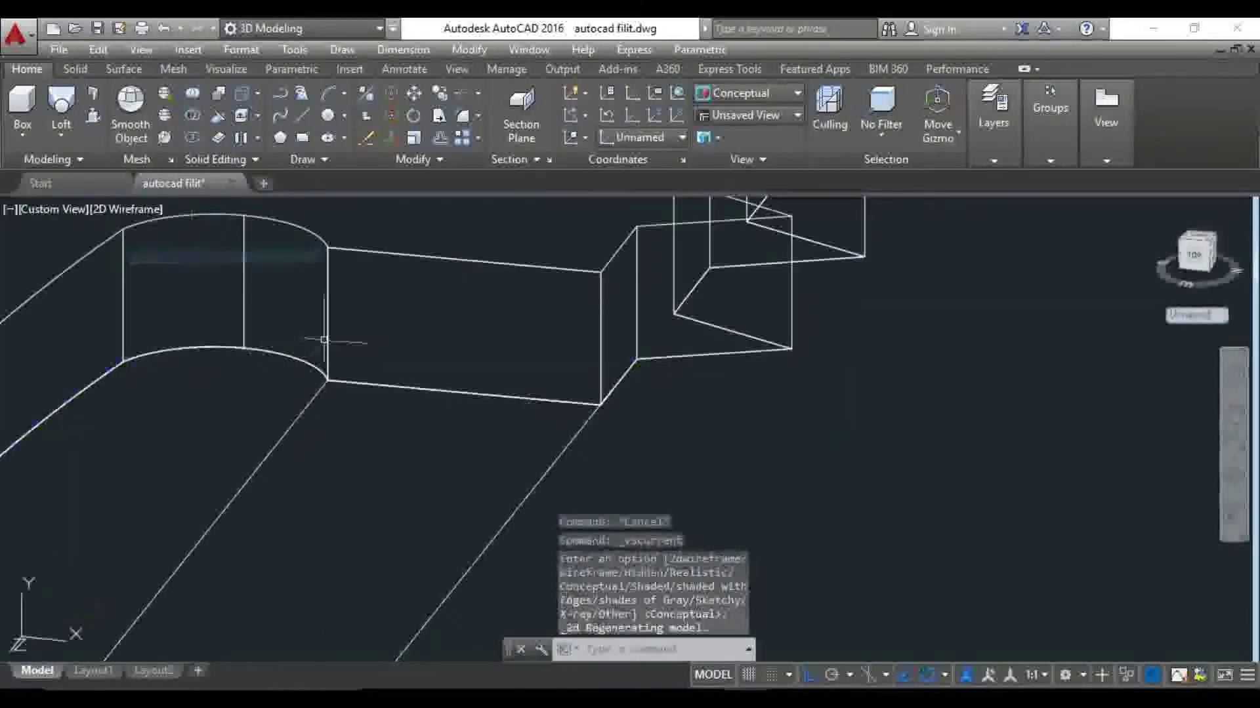
{"action": "type", "text": "co"}
{"action": "key", "text": "Return"}
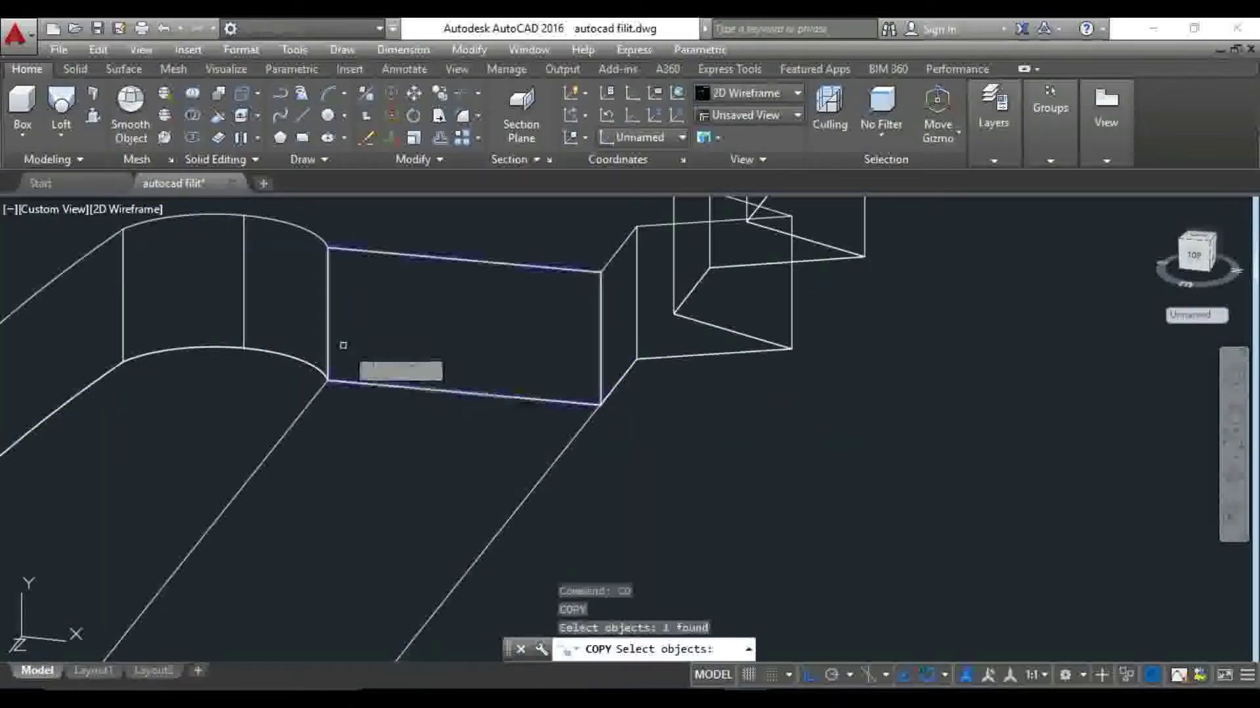
{"action": "key", "text": "Return"}
{"action": "left_click", "coordinate": [328, 313]}
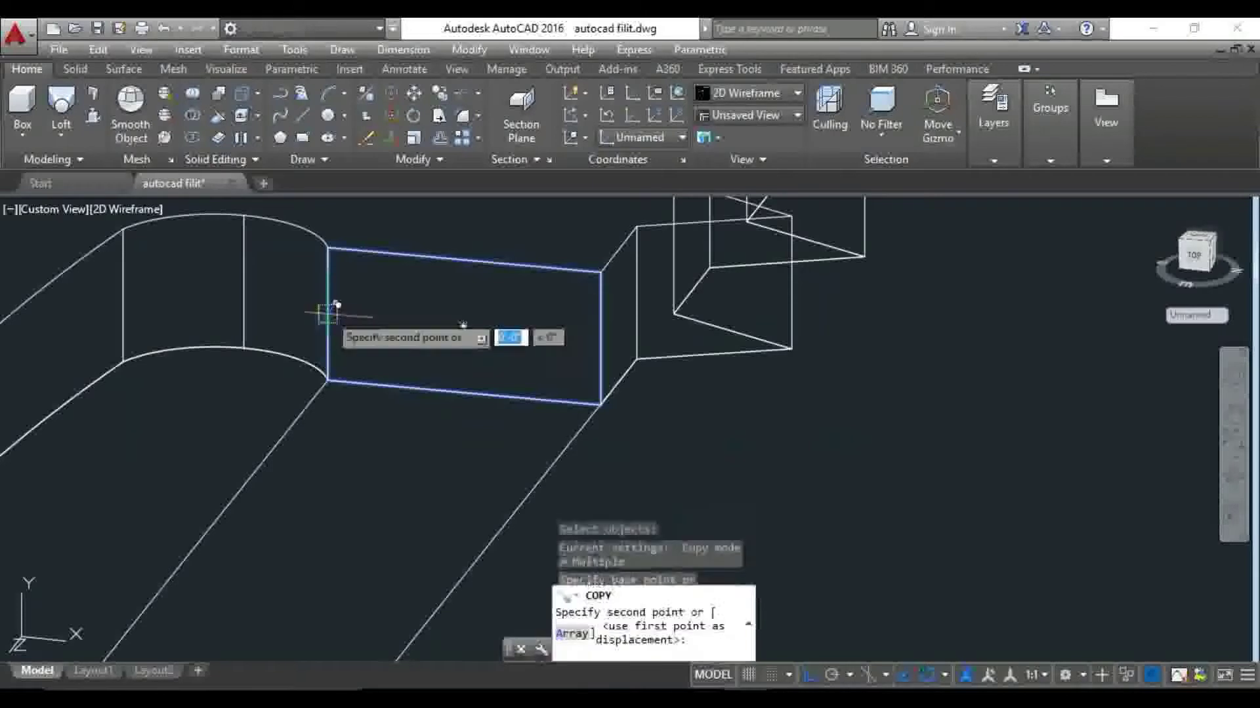
{"action": "left_click", "coordinate": [326, 379]}
{"action": "key", "text": "Escape"}
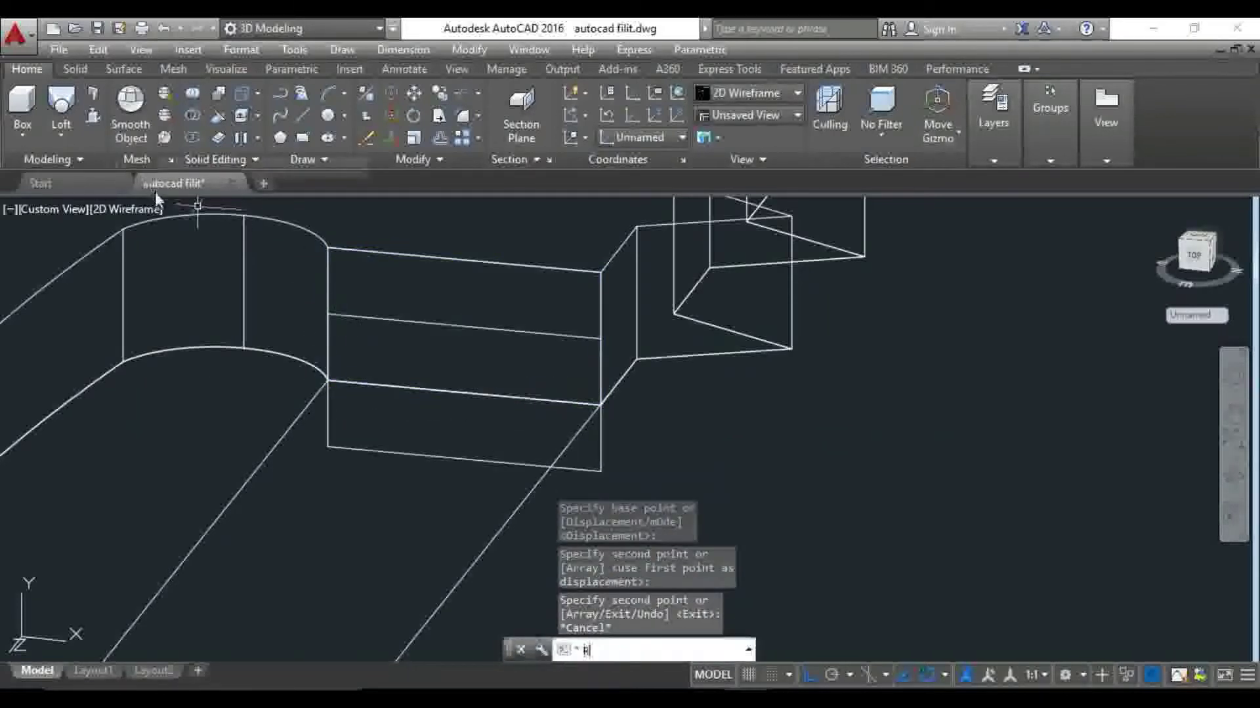
Draw a rectangle from the lower box corner as the side panel
{"action": "type", "text": "rec"}
{"action": "key", "text": "Return"}
{"action": "left_click", "coordinate": [600, 470]}
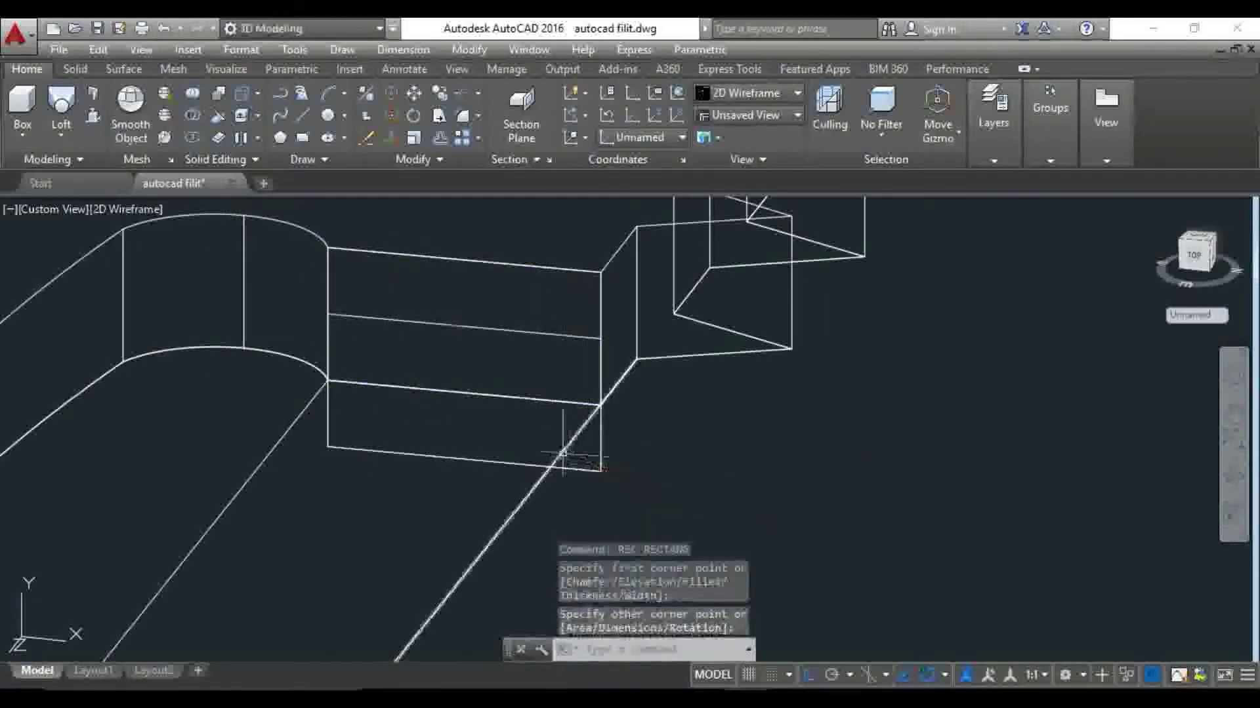
{"action": "left_click", "coordinate": [467, 392]}
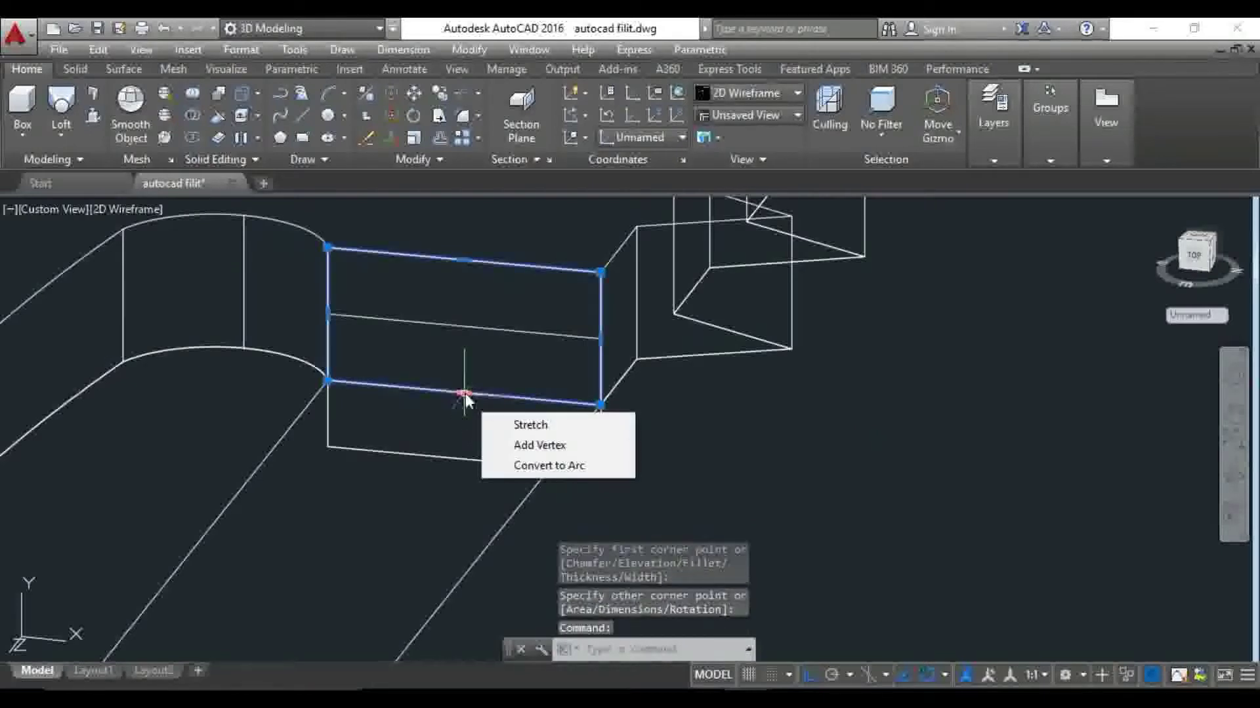
{"action": "key", "text": "Escape"}
Move the rectangle slightly upward, then orbit the view
{"action": "scroll", "coordinate": [331, 427], "scroll_direction": "up", "scroll_amount": 2}
{"action": "type", "text": "m"}
{"action": "key", "text": "Return"}
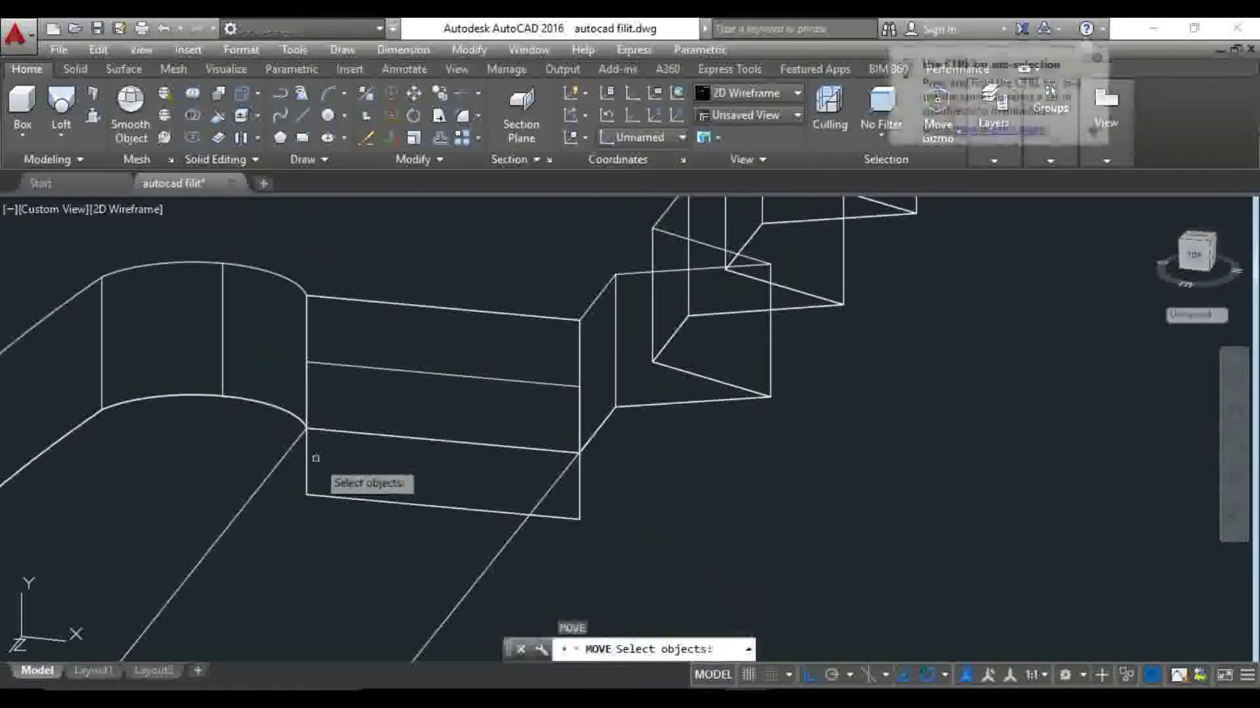
{"action": "key", "text": "Return"}
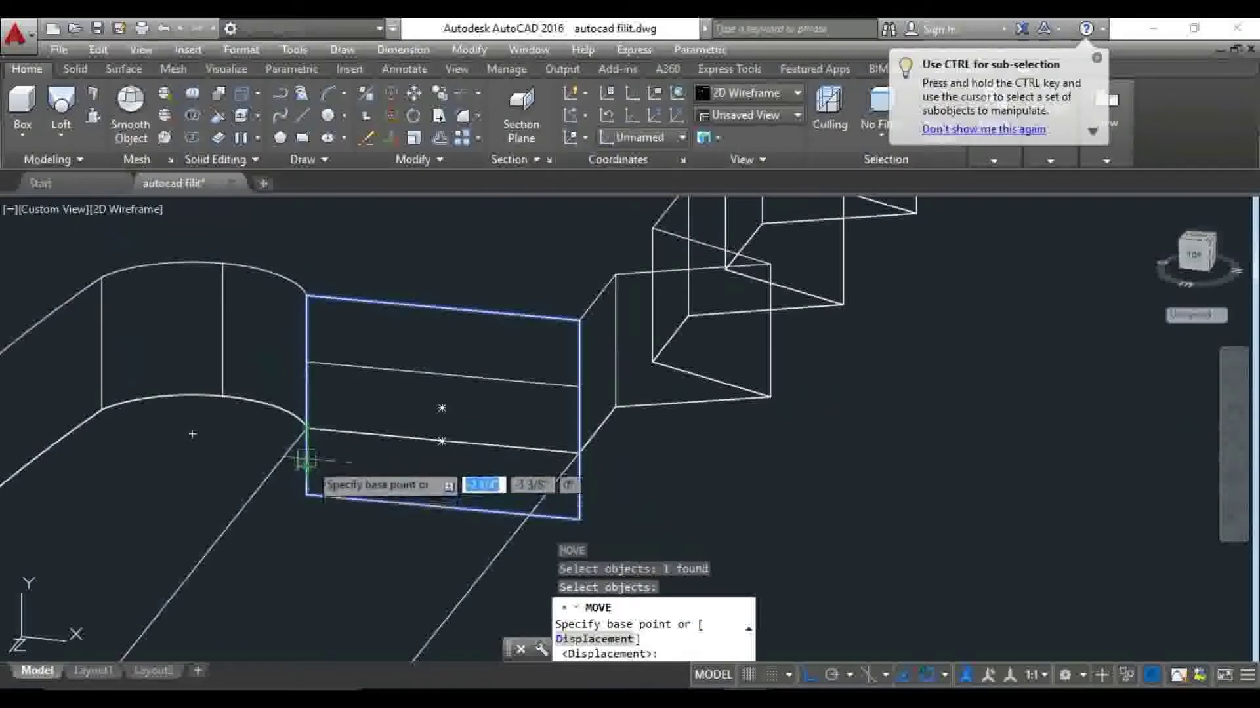
{"action": "left_click", "coordinate": [307, 396]}
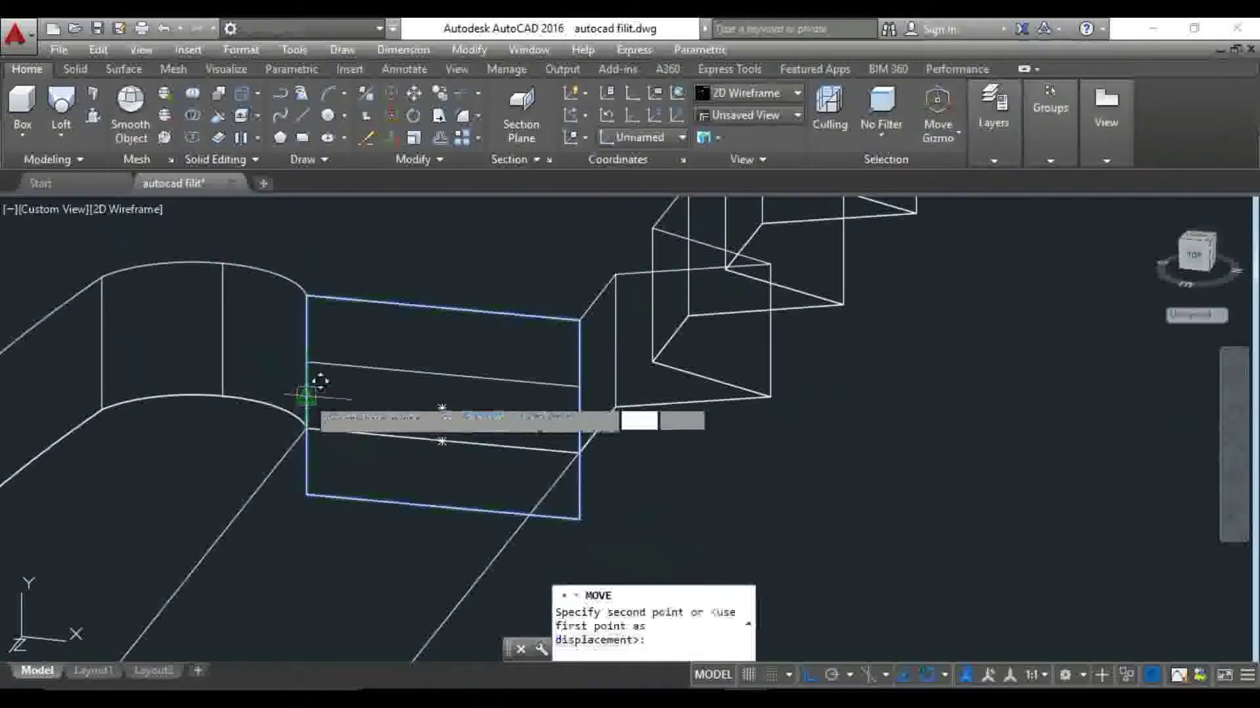
{"action": "left_click", "coordinate": [307, 364]}
{"action": "scroll", "coordinate": [420, 418], "scroll_direction": "down", "scroll_amount": 3}
{"action": "mouse_move", "coordinate": [420, 419]}
{"action": "middle_mouse_down", "text": "shift"}
{"action": "mouse_move", "coordinate": [360, 441]}
{"action": "mouse_move", "coordinate": [440, 454]}
{"action": "mouse_move", "coordinate": [460, 427]}
{"action": "middle_mouse_up", "text": "shift"}
{"action": "scroll", "coordinate": [440, 454], "scroll_direction": "up", "scroll_amount": 3}
{"action": "scroll", "coordinate": [459, 427], "scroll_direction": "up", "scroll_amount": 4}
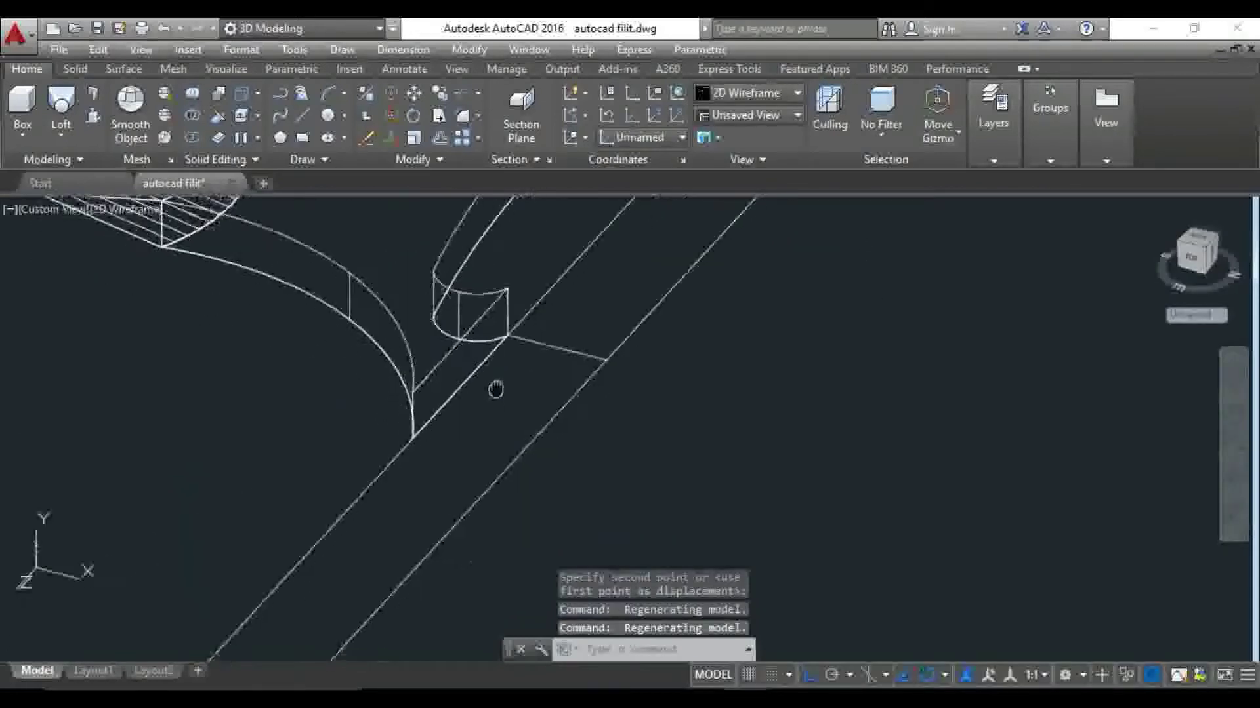
Copy the handle's cross line further down and delete an unwanted line
{"action": "middle_click_drag", "start_coordinate": [494, 368], "coordinate": [518, 378], "text": "shift"}
{"action": "scroll", "coordinate": [518, 378], "scroll_direction": "down", "scroll_amount": 3}
{"action": "type", "text": "co"}
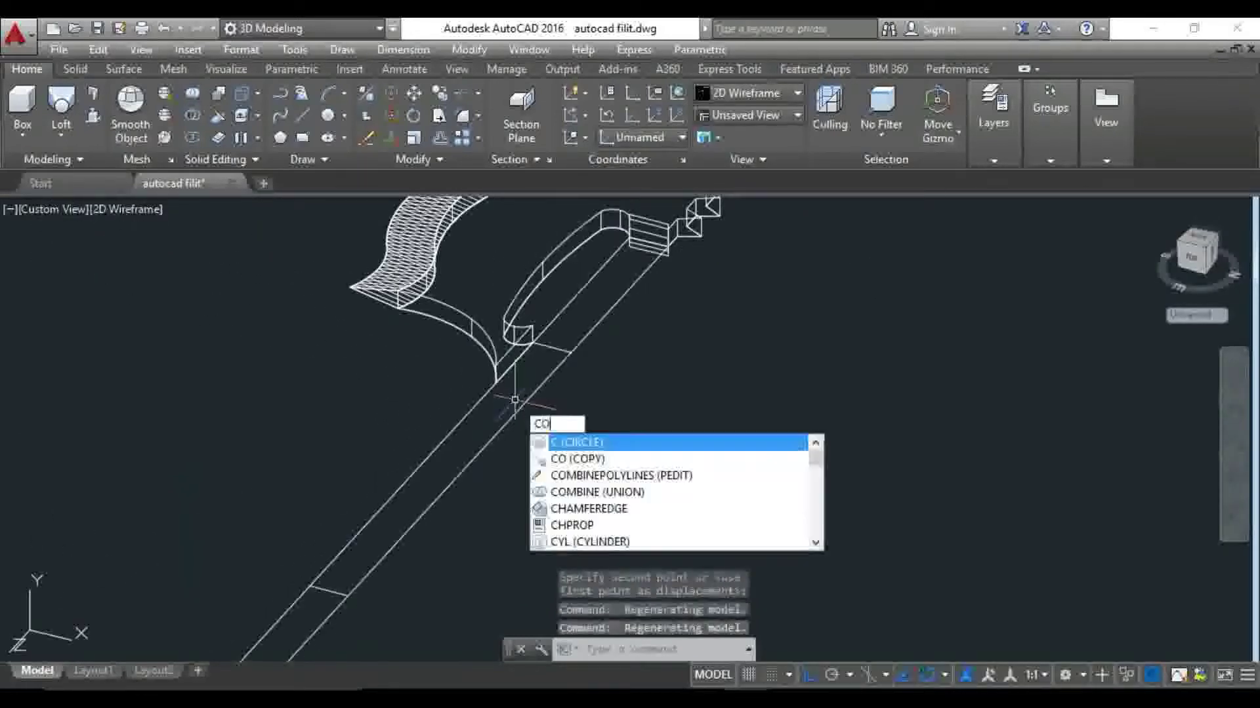
{"action": "key", "text": "Return"}
{"action": "left_click", "coordinate": [557, 351]}
{"action": "key", "text": "Return"}
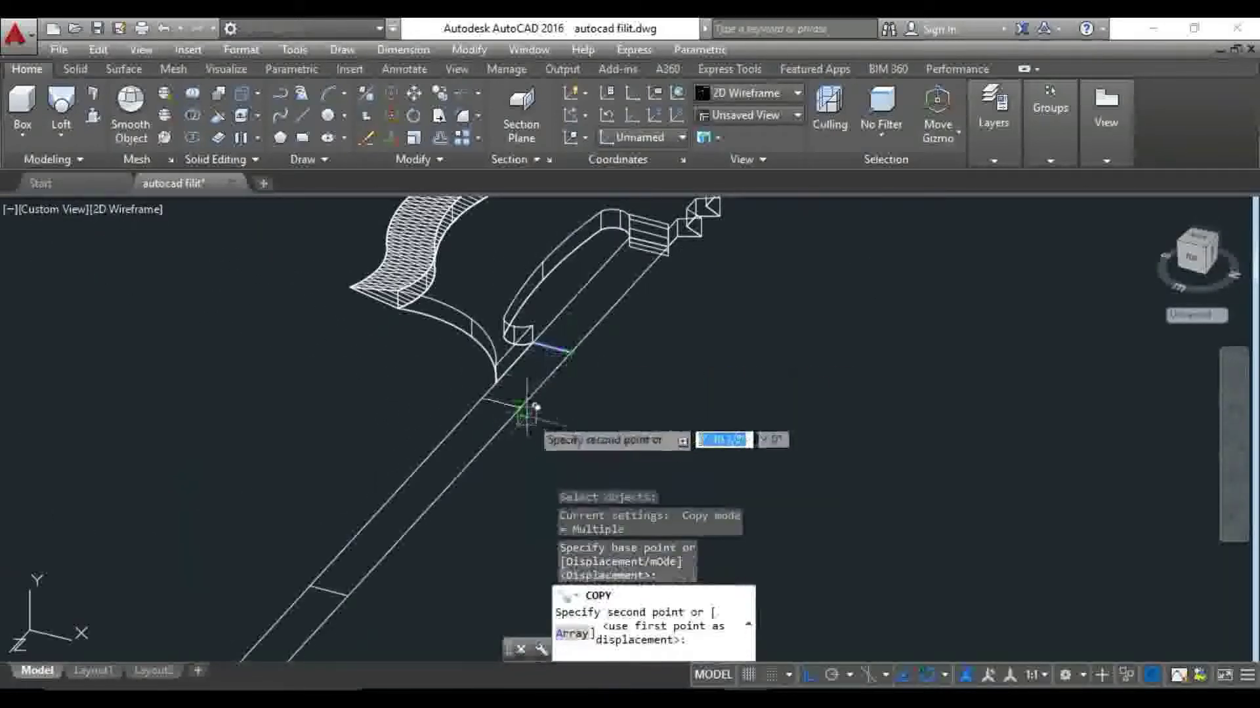
{"action": "left_click", "coordinate": [472, 462]}
{"action": "key", "text": "Escape"}
{"action": "scroll", "coordinate": [563, 352], "scroll_direction": "up", "scroll_amount": 5}
{"action": "left_click", "coordinate": [554, 315]}
{"action": "key", "text": "Delete"}
{"action": "mouse_move", "coordinate": [547, 319]}
{"action": "middle_mouse_down", "text": "shift"}
{"action": "mouse_move", "coordinate": [444, 435]}
{"action": "mouse_move", "coordinate": [486, 475]}
{"action": "mouse_move", "coordinate": [517, 471]}
{"action": "middle_mouse_up", "text": "shift"}
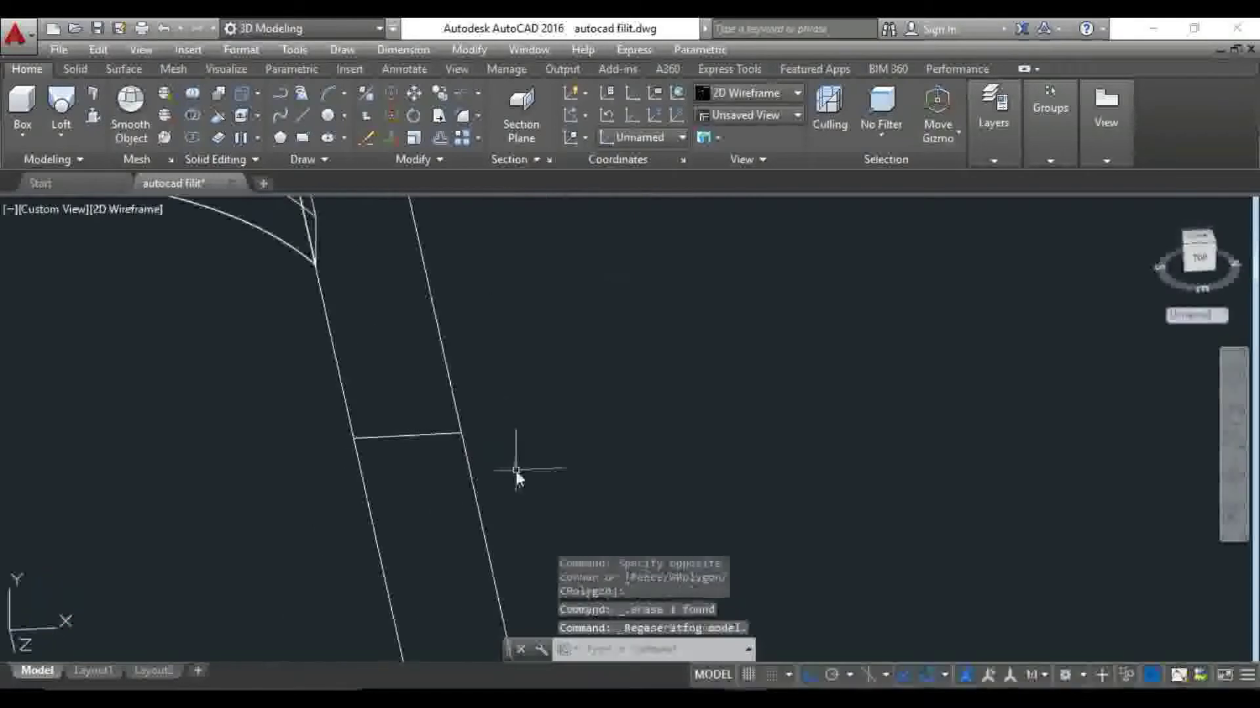
Draw two circles across the handle tube as cross-sections
{"action": "type", "text": "c"}
{"action": "key", "text": "Return"}
{"action": "left_click", "coordinate": [446, 451]}
{"action": "mouse_move", "coordinate": [446, 450]}
{"action": "middle_mouse_down", "text": "shift"}
{"action": "mouse_move", "coordinate": [532, 391]}
{"action": "mouse_move", "coordinate": [422, 444]}
{"action": "middle_mouse_up", "text": "shift"}
{"action": "scroll", "coordinate": [423, 490], "scroll_direction": "down", "scroll_amount": 2}
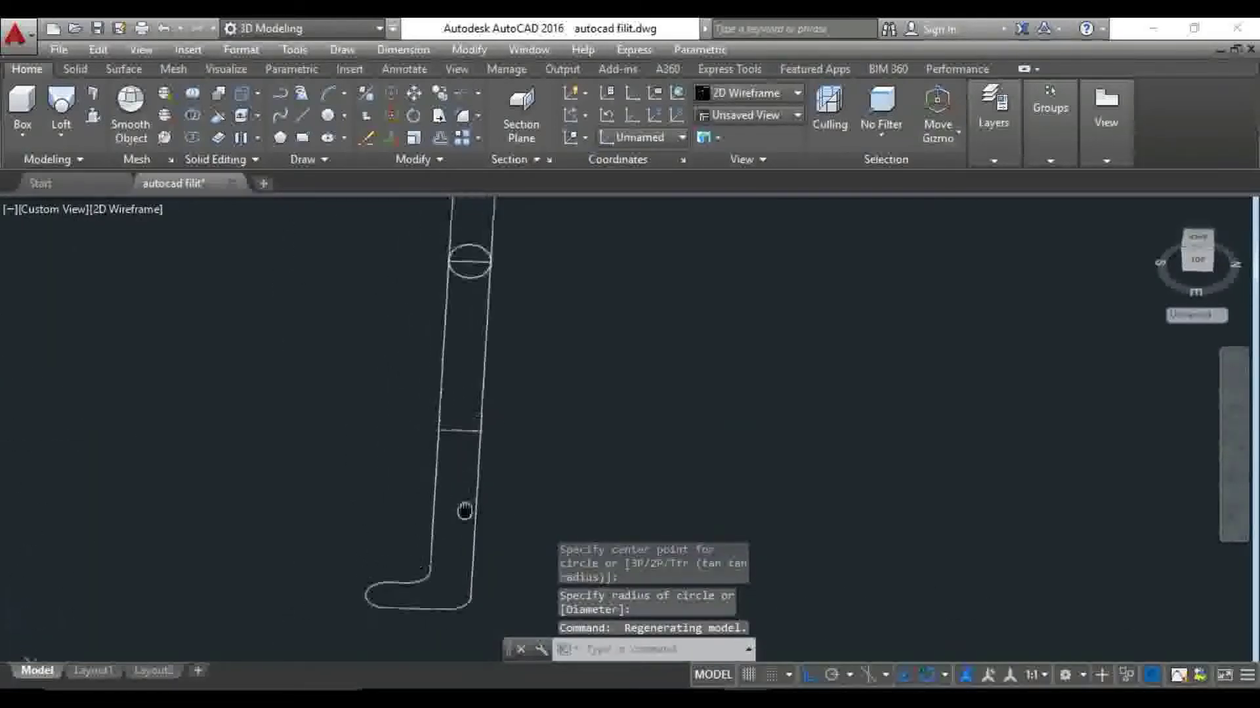
{"action": "type", "text": "c"}
{"action": "key", "text": "Return"}
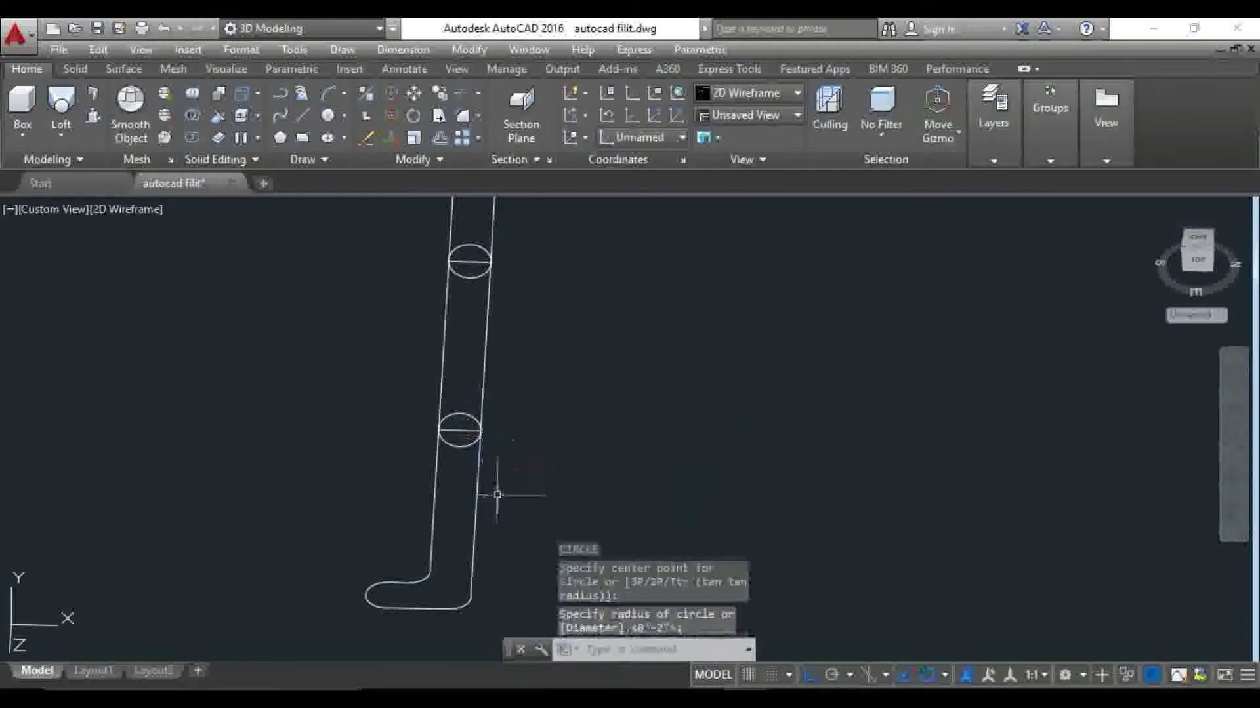
{"action": "left_click", "coordinate": [461, 475]}
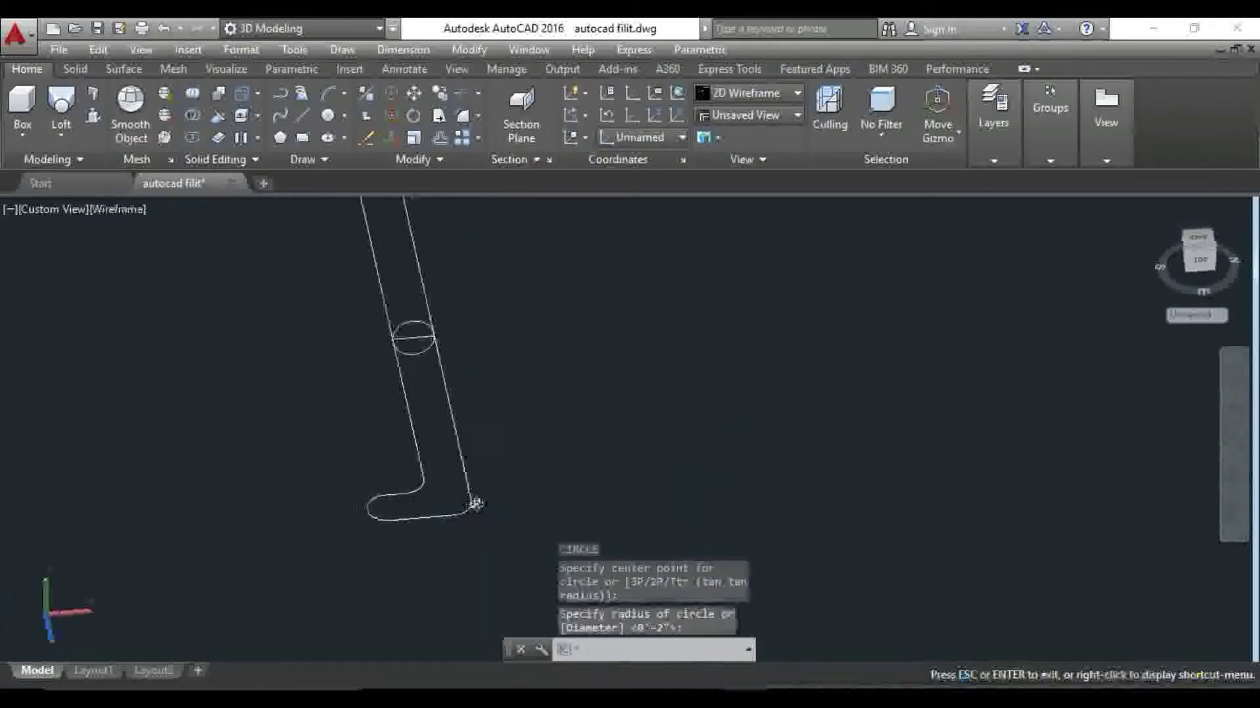
{"action": "middle_click_drag", "start_coordinate": [464, 505], "coordinate": [476, 484], "text": "shift"}
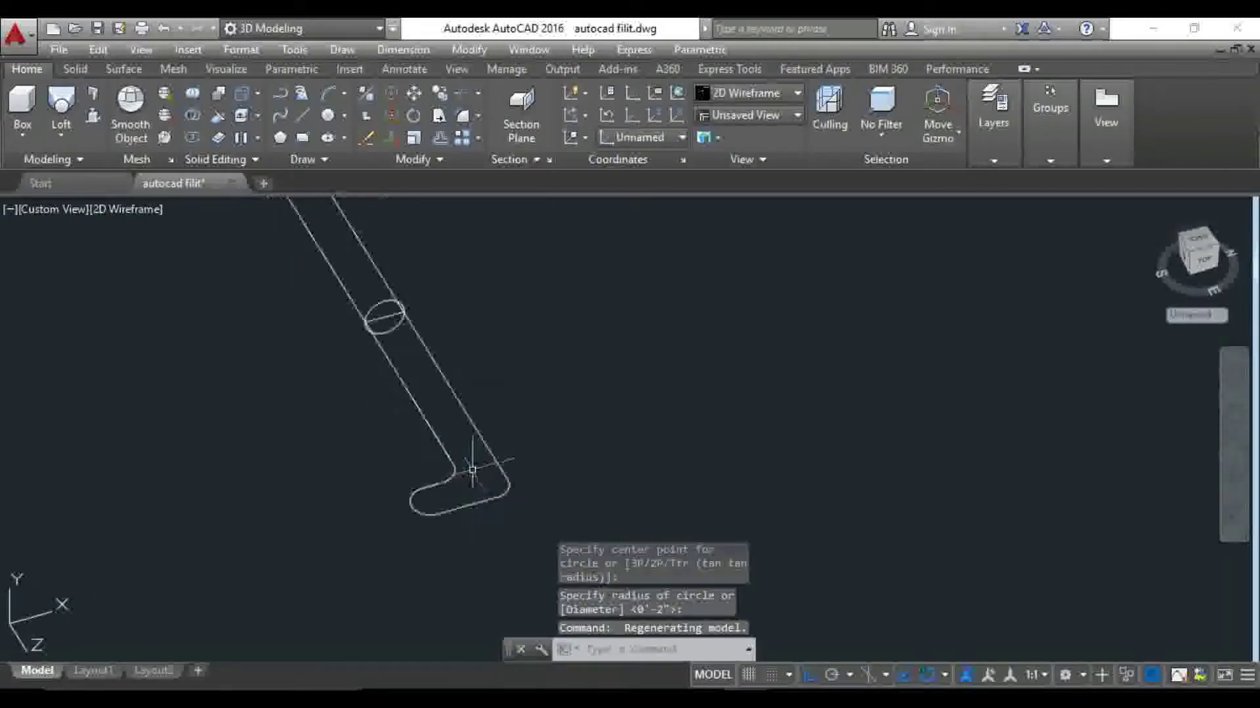
Start copying one of the circles along the tube
{"action": "type", "text": "co"}
{"action": "key", "text": "Return"}
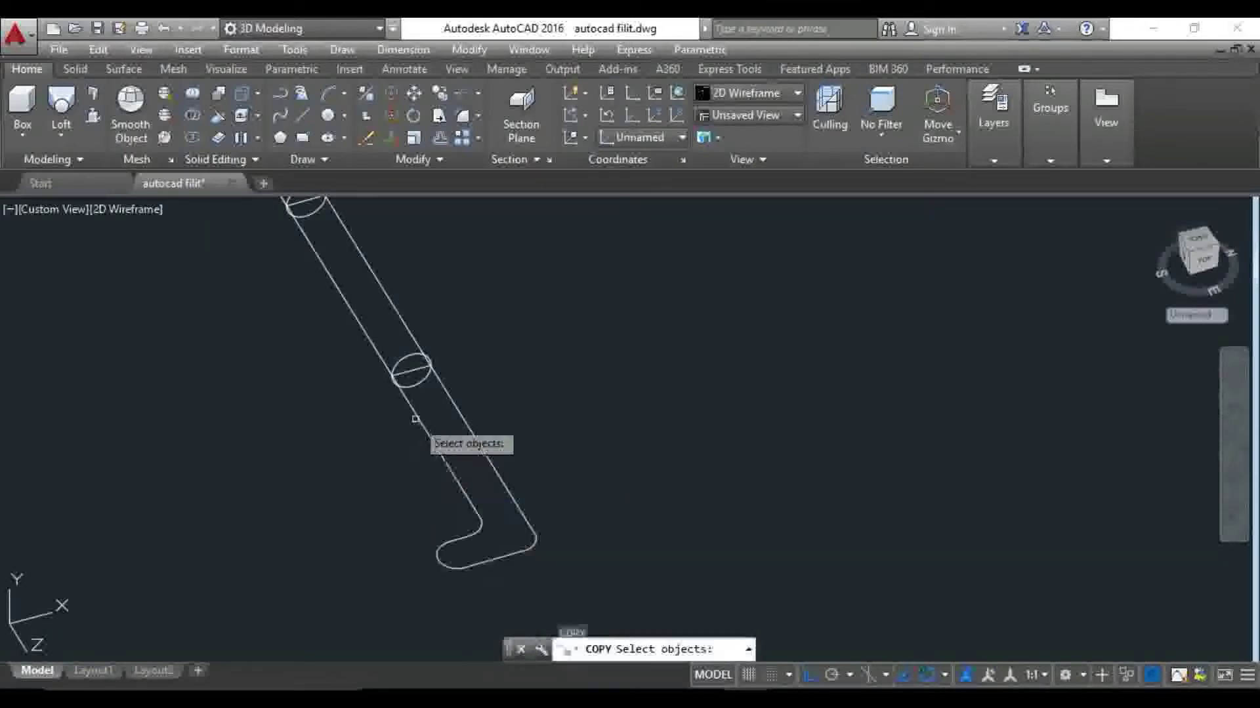
{"action": "scroll", "coordinate": [410, 354], "scroll_direction": "up", "scroll_amount": 2}
{"action": "key", "text": "Return"}
{"action": "left_click", "coordinate": [401, 393]}
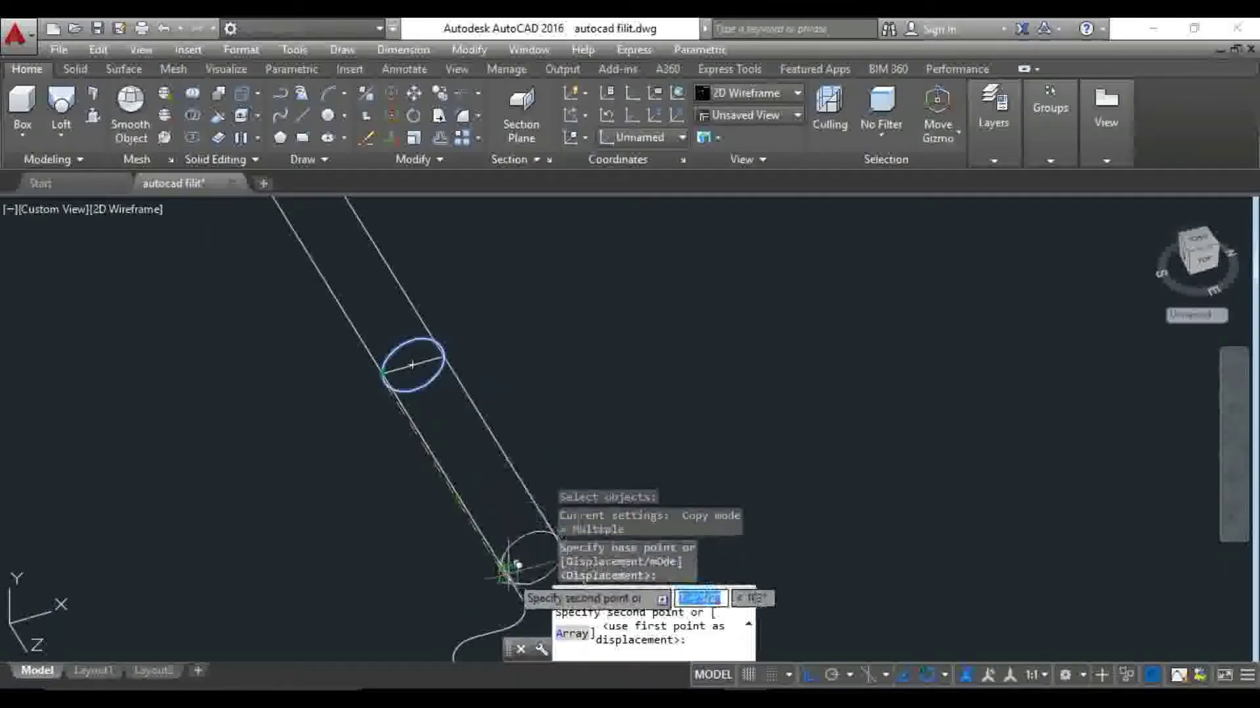
Place the copied circle lower on the tube and draw a dividing line across the rounded end
{"action": "left_click", "coordinate": [525, 569]}
{"action": "key", "text": "Escape"}
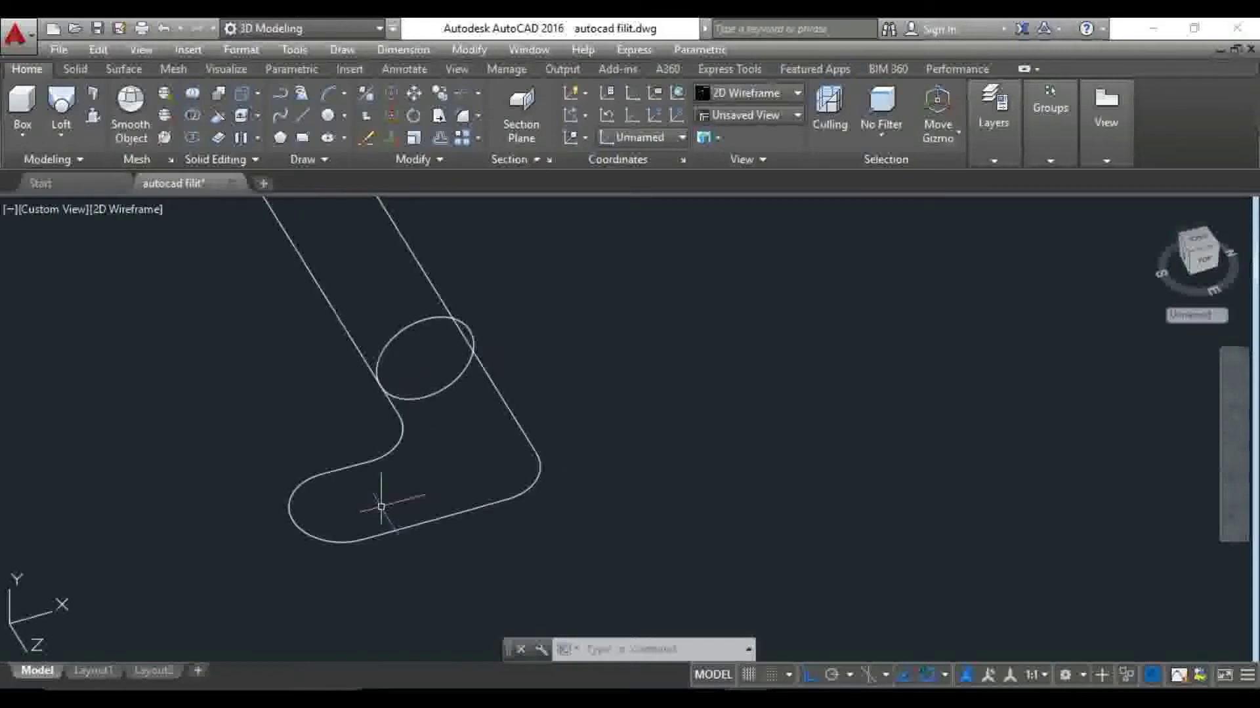
{"action": "left_click", "coordinate": [386, 525]}
{"action": "key", "text": "Return"}
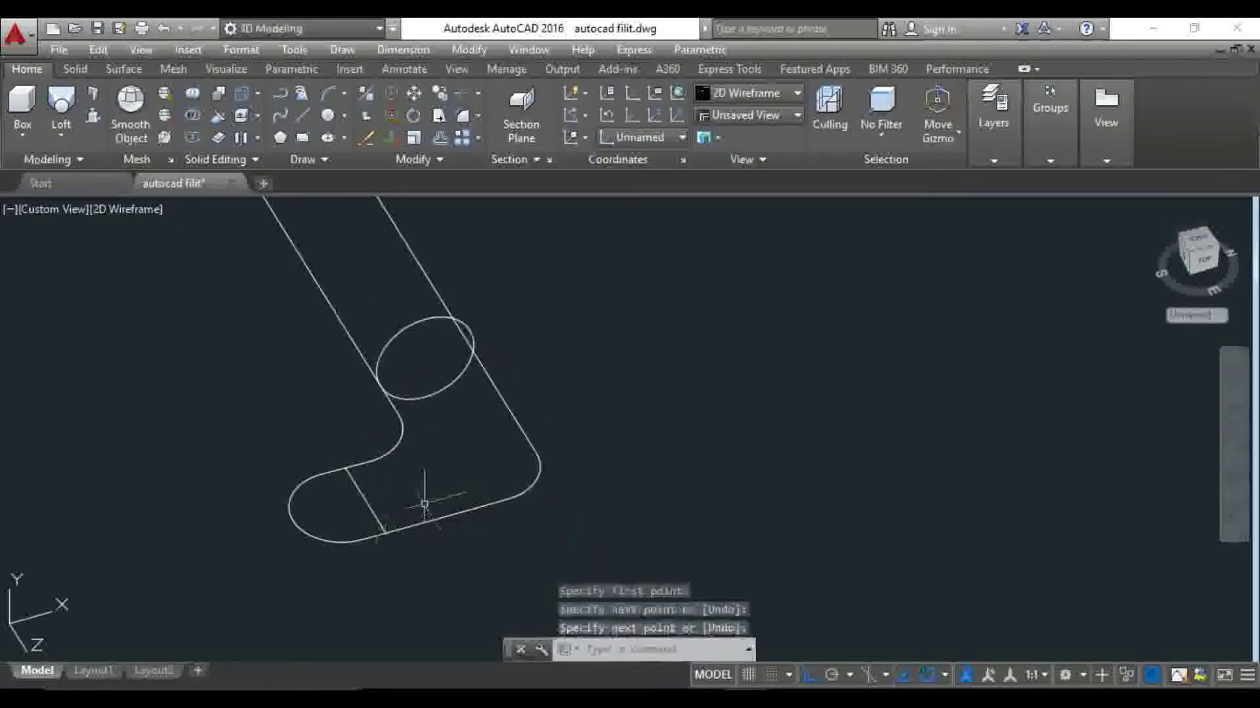
Set the UCS to World and press-pull the rounded end up into a half-cylinder solid
{"action": "left_click", "coordinate": [94, 118]}
{"action": "key", "text": "Escape"}
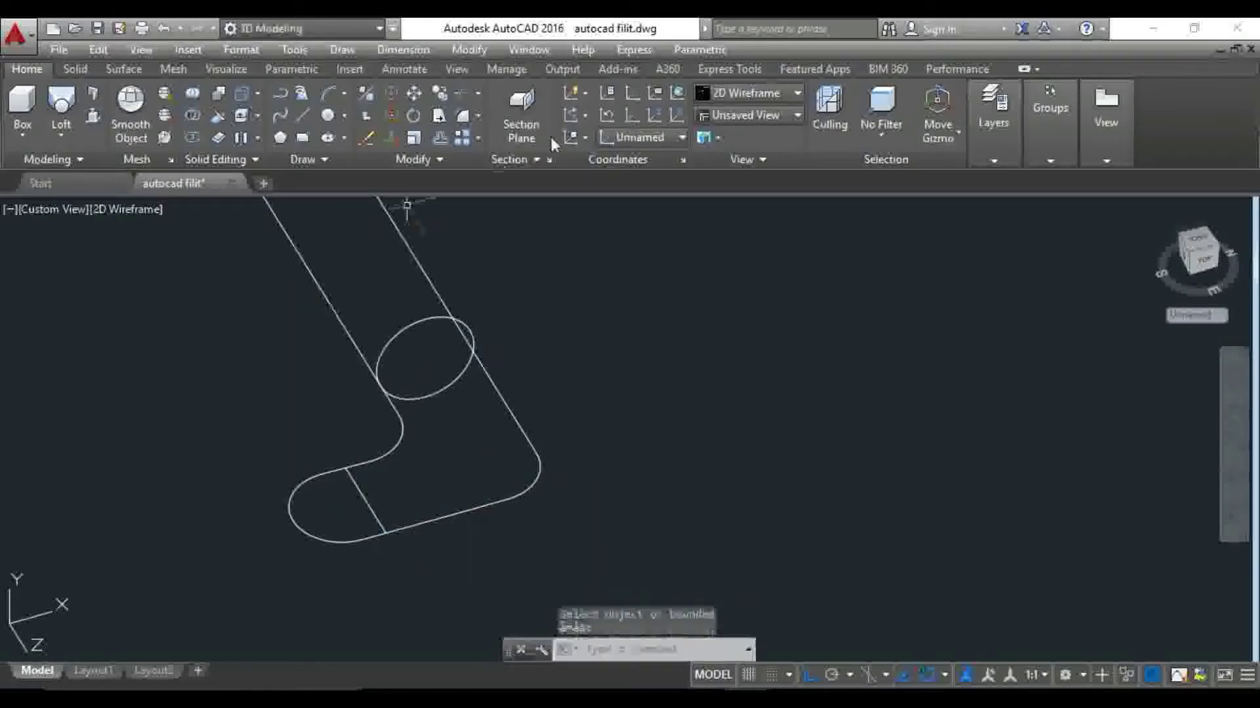
{"action": "left_click", "coordinate": [660, 140]}
{"action": "left_click", "coordinate": [627, 161]}
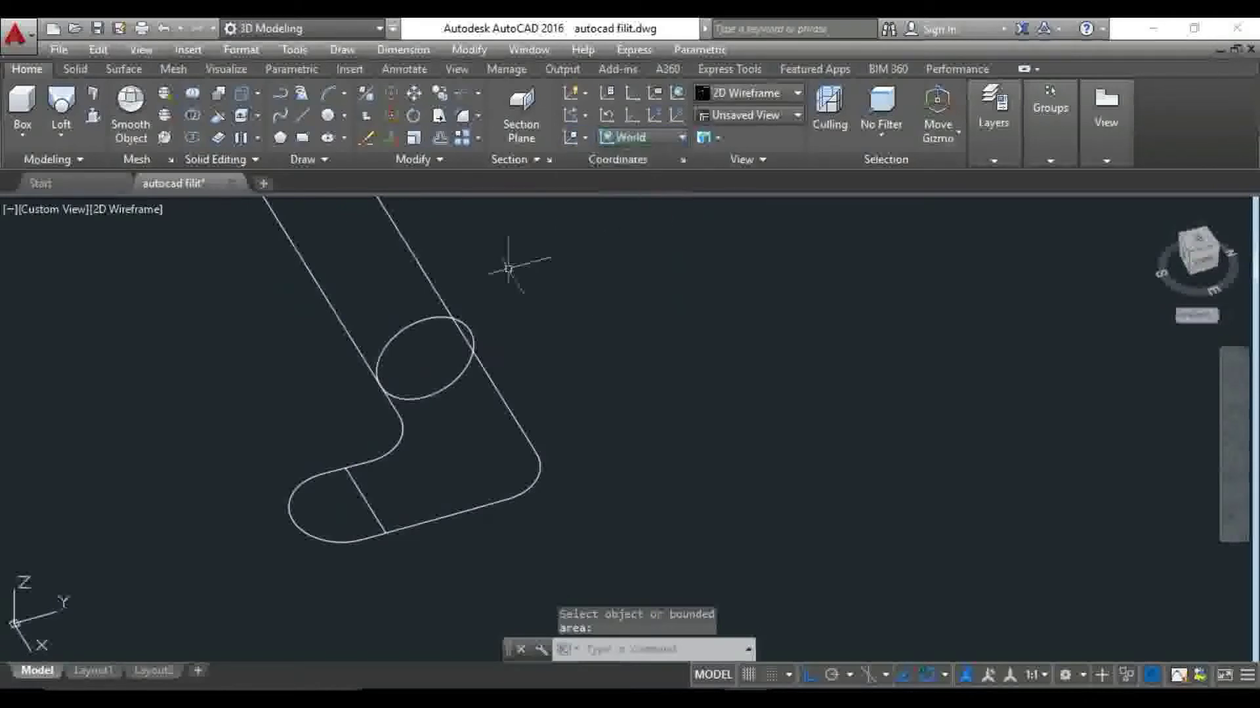
{"action": "left_click", "coordinate": [99, 117]}
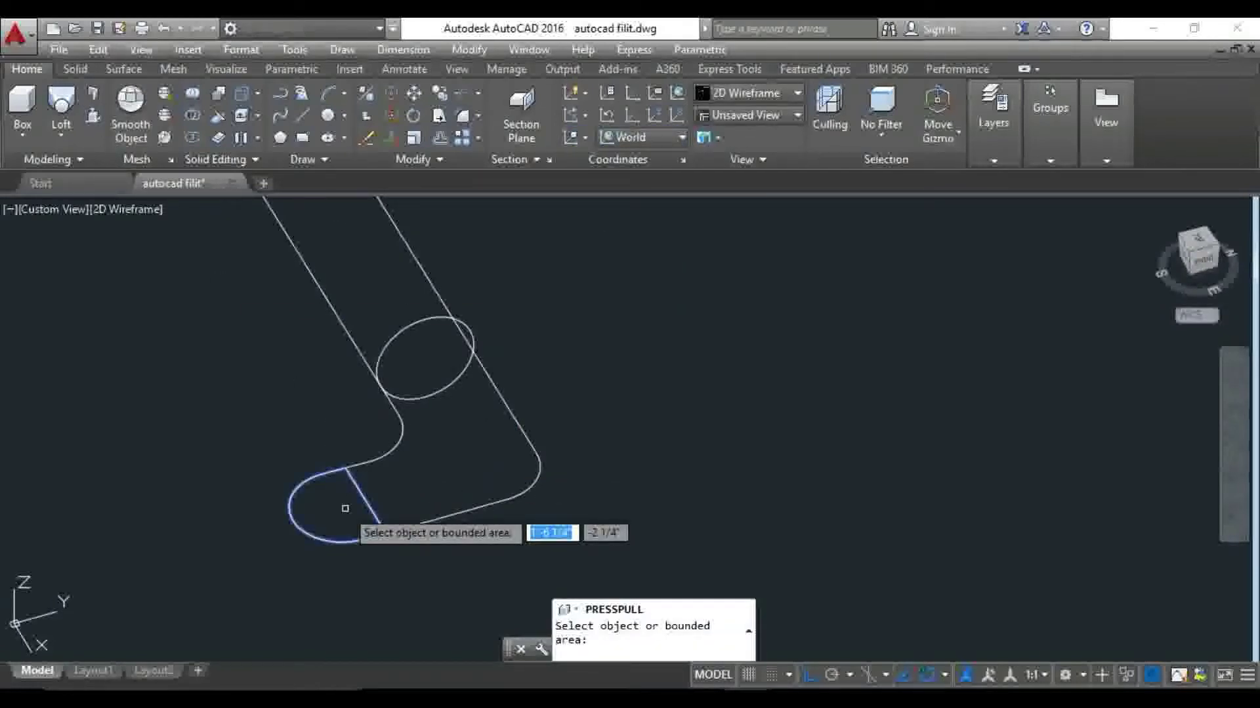
{"action": "left_click", "coordinate": [345, 509]}
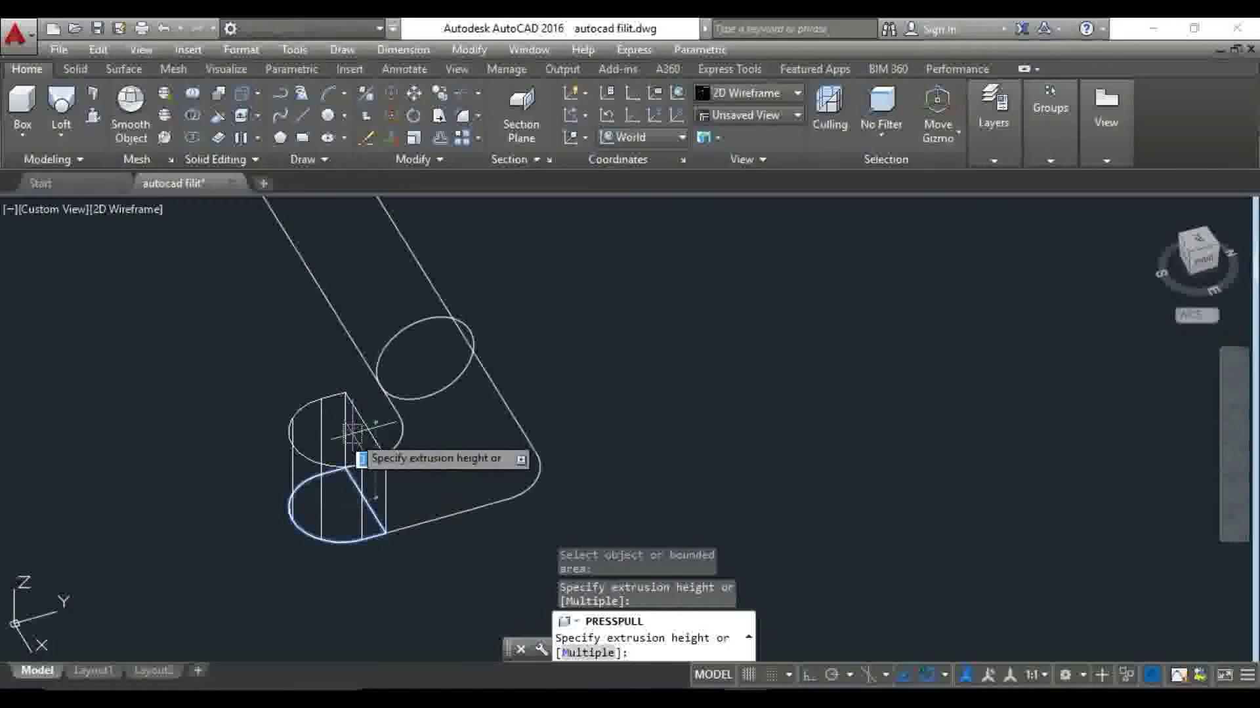
{"action": "type", "text": "4"}
{"action": "left_click", "coordinate": [354, 442]}
{"action": "key", "text": "Escape"}
Try moving the half-cylinder solid, cancel it, and orbit the view
{"action": "scroll", "coordinate": [334, 463], "scroll_direction": "up", "scroll_amount": 4}
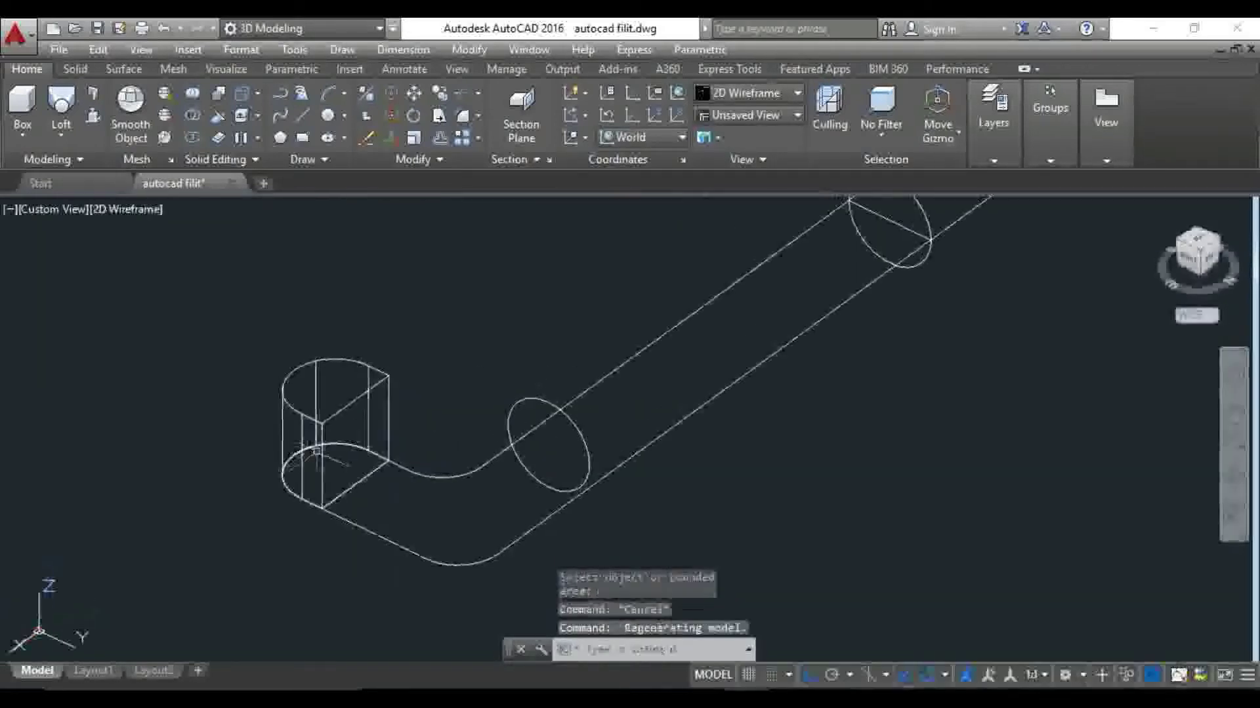
{"action": "type", "text": "m"}
{"action": "key", "text": "Return"}
{"action": "left_click", "coordinate": [408, 325]}
{"action": "key", "text": "Return"}
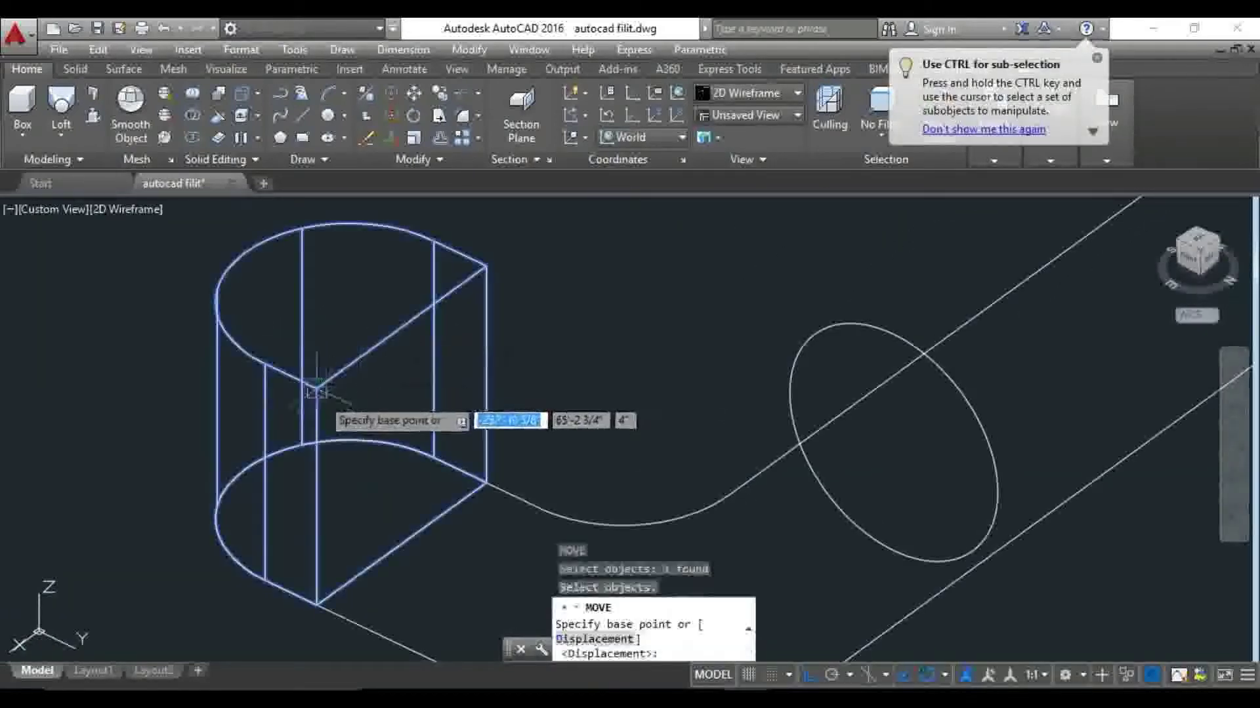
{"action": "left_click", "coordinate": [316, 388]}
{"action": "scroll", "coordinate": [329, 482], "scroll_direction": "down", "scroll_amount": 3}
{"action": "key", "text": "Escape"}
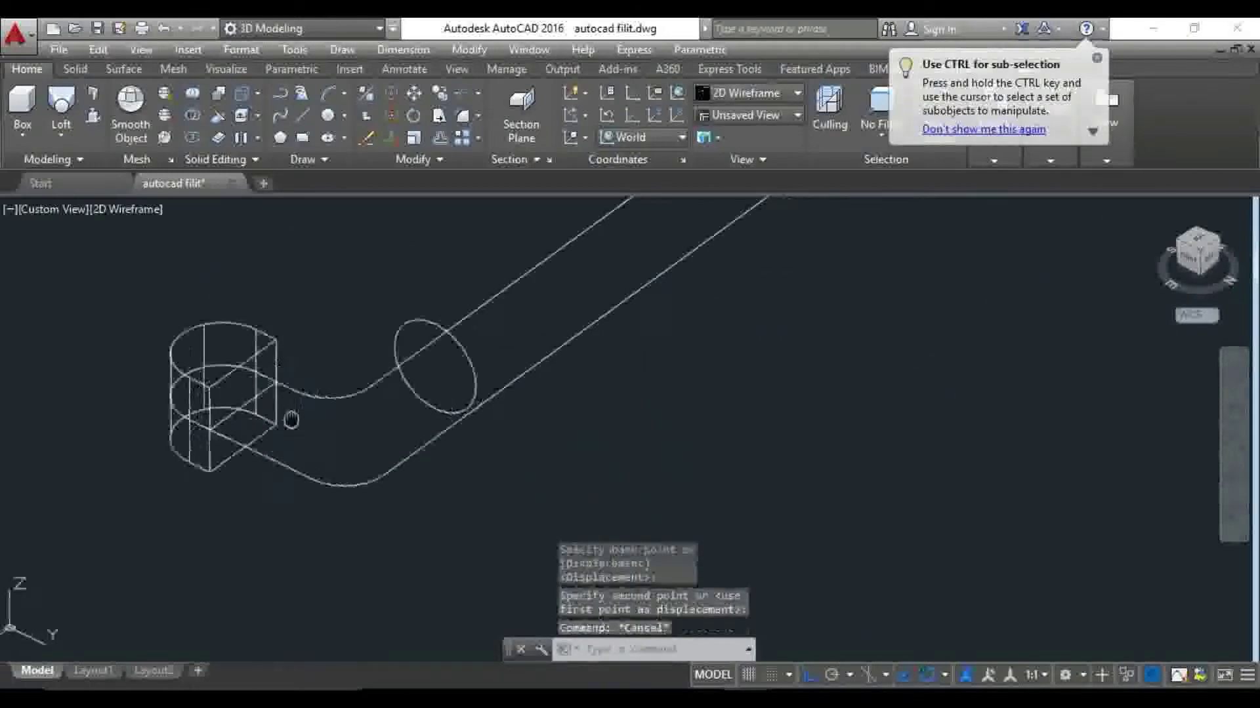
{"action": "scroll", "coordinate": [331, 393], "scroll_direction": "up", "scroll_amount": 2}
{"action": "middle_click_drag", "start_coordinate": [338, 412], "coordinate": [367, 393], "text": "shift"}
{"action": "left_click", "coordinate": [119, 209]}
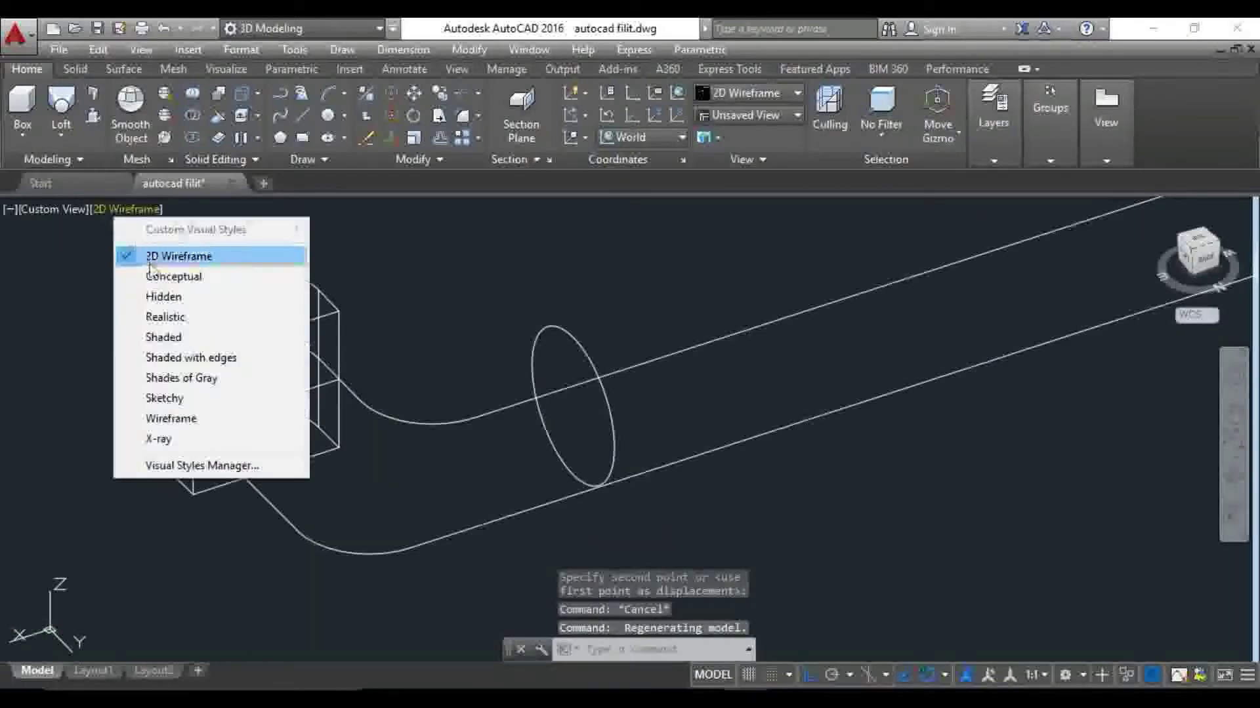
Shade the model Conceptual and align the UCS to the solid's face
{"action": "left_click", "coordinate": [171, 276]}
{"action": "left_click", "coordinate": [643, 137]}
{"action": "left_click", "coordinate": [606, 115]}
{"action": "left_click", "coordinate": [264, 375]}
{"action": "type", "text": "rec"}
{"action": "key", "text": "Return"}
{"action": "left_click", "coordinate": [338, 380]}
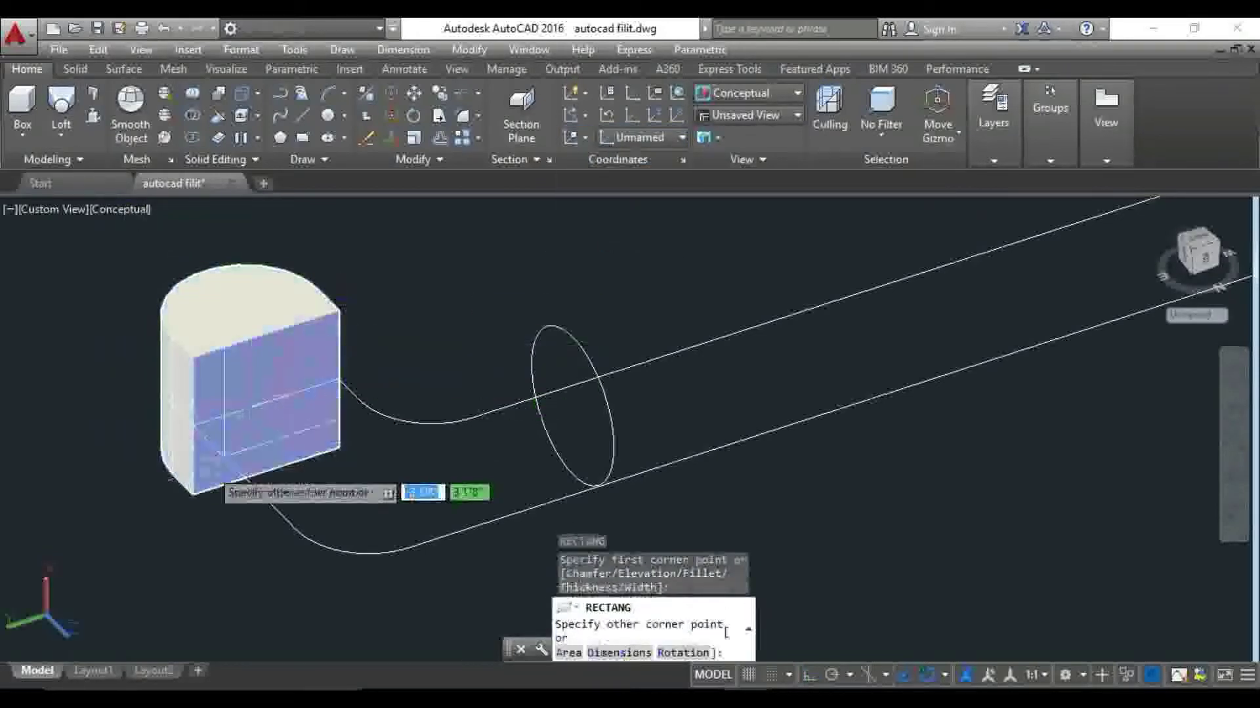
{"action": "key", "text": "Escape"}
Return to 2D Wireframe and delete leftover lines, undoing one deletion
{"action": "left_click", "coordinate": [125, 210]}
{"action": "left_click", "coordinate": [187, 253]}
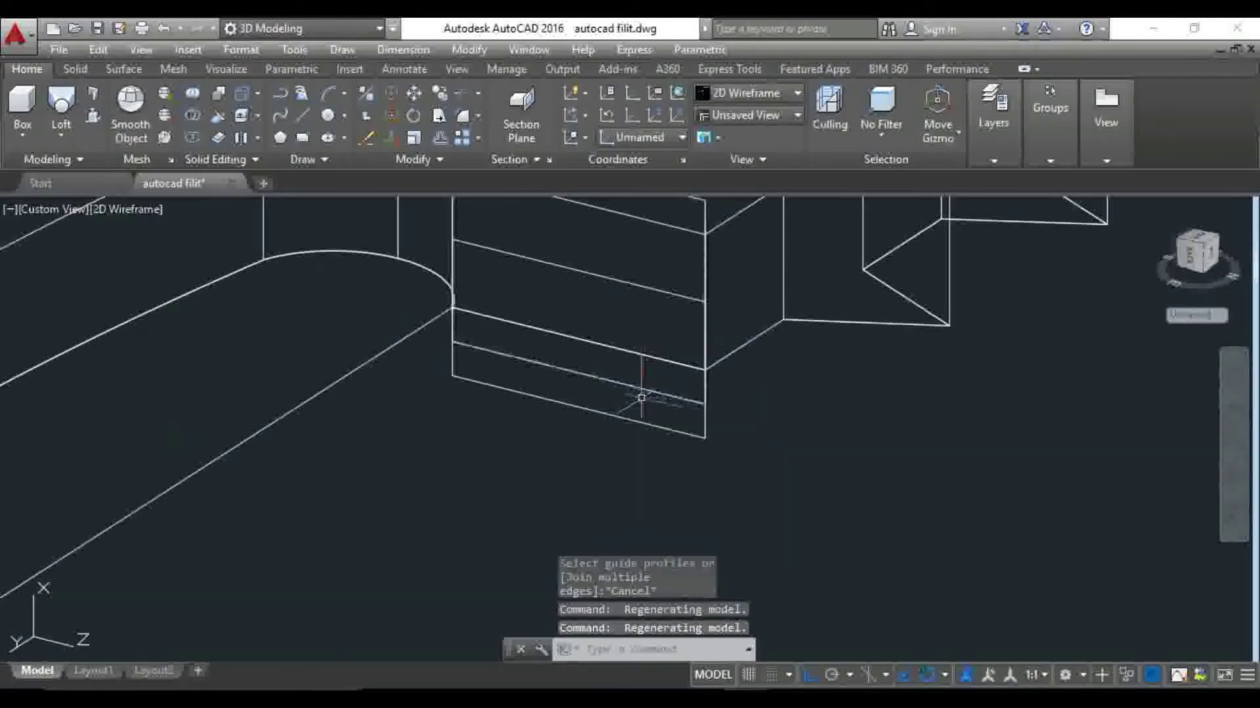
{"action": "key", "text": "Delete"}
{"action": "scroll", "coordinate": [623, 380], "scroll_direction": "down", "scroll_amount": 3}
{"action": "scroll", "coordinate": [659, 300], "scroll_direction": "up", "scroll_amount": 3}
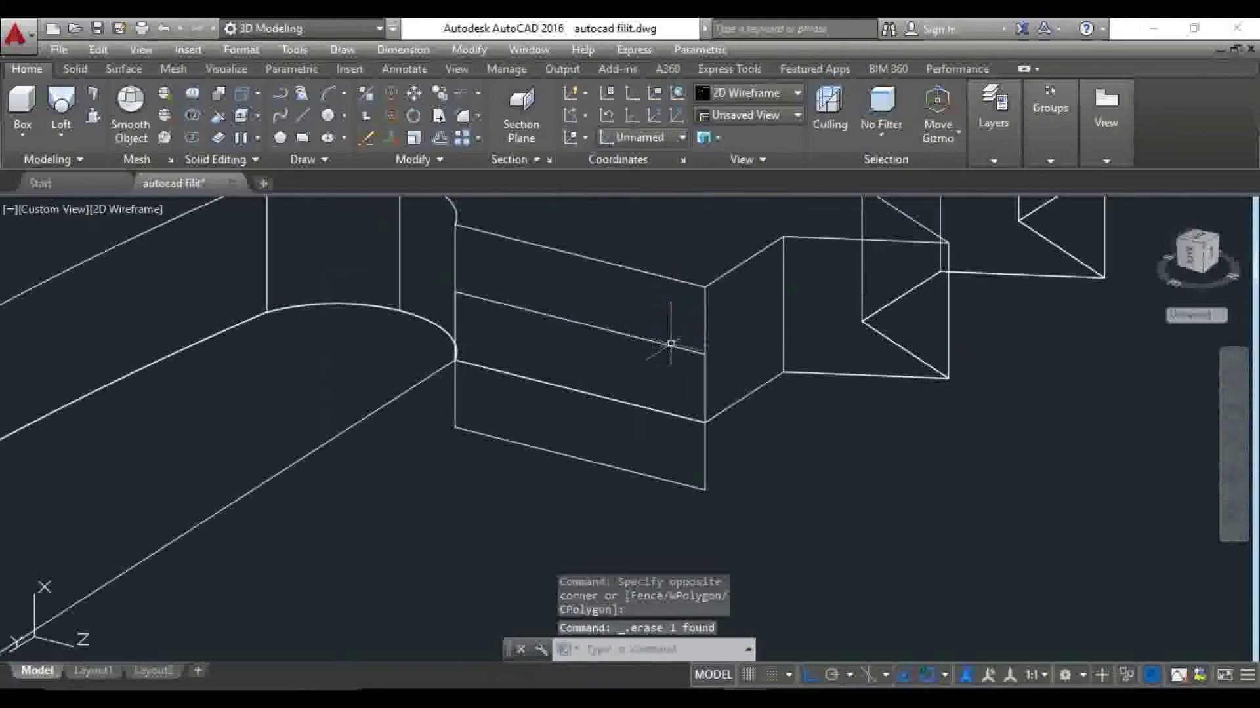
{"action": "scroll", "coordinate": [656, 348], "scroll_direction": "down", "scroll_amount": 3}
{"action": "key", "text": "ctrl+z"}
{"action": "key", "text": "ctrl+z"}
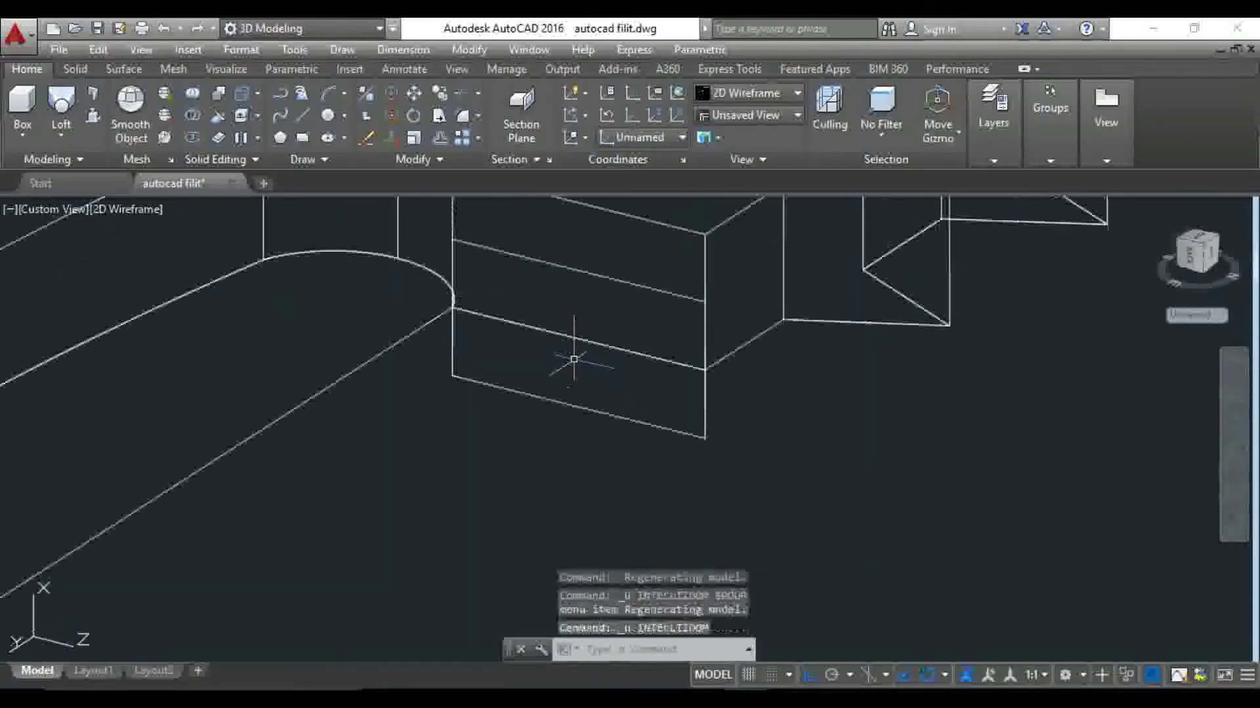
{"action": "scroll", "coordinate": [616, 387], "scroll_direction": "down", "scroll_amount": 2}
{"action": "scroll", "coordinate": [649, 407], "scroll_direction": "up", "scroll_amount": 3}
{"action": "left_click", "coordinate": [652, 397]}
{"action": "key", "text": "Delete"}
Join the straight line and the curve with JOIN into one polyline
{"action": "scroll", "coordinate": [656, 380], "scroll_direction": "down", "scroll_amount": 3}
{"action": "scroll", "coordinate": [656, 371], "scroll_direction": "down", "scroll_amount": 5}
{"action": "scroll", "coordinate": [534, 459], "scroll_direction": "up", "scroll_amount": 3}
{"action": "scroll", "coordinate": [462, 459], "scroll_direction": "up", "scroll_amount": 2}
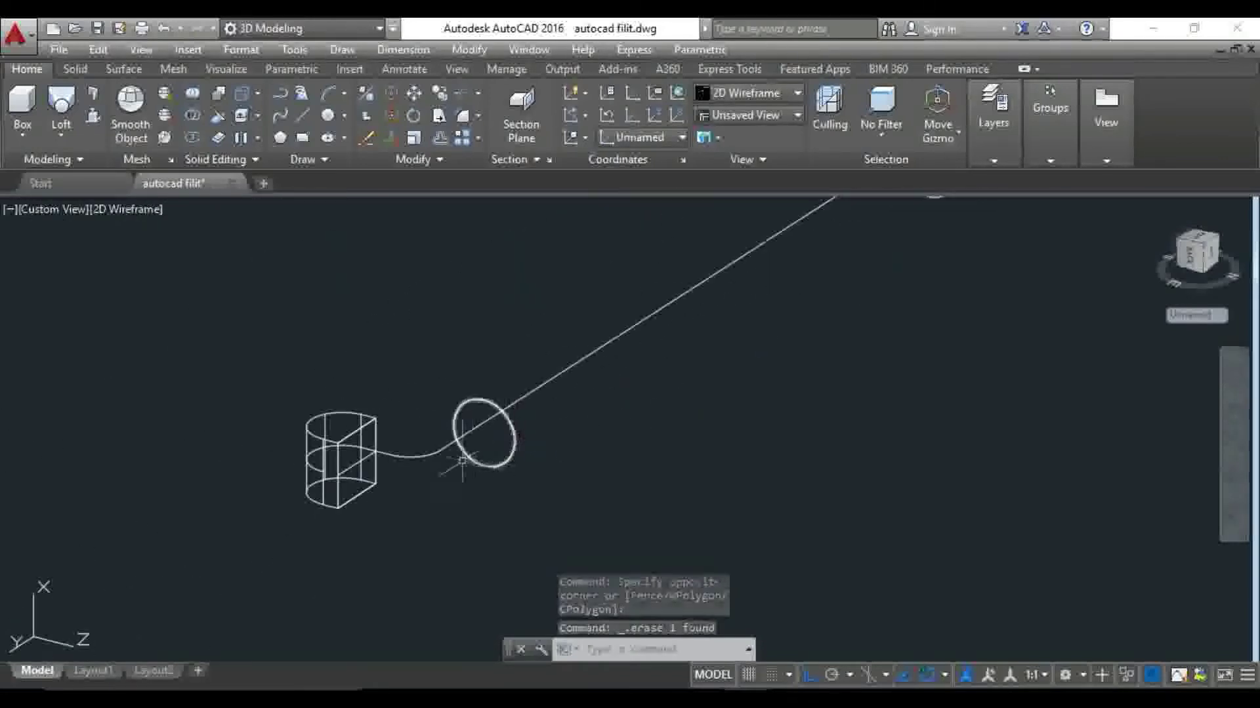
{"action": "scroll", "coordinate": [406, 456], "scroll_direction": "up", "scroll_amount": 2}
{"action": "scroll", "coordinate": [374, 444], "scroll_direction": "up", "scroll_amount": 3}
{"action": "scroll", "coordinate": [260, 402], "scroll_direction": "up", "scroll_amount": 1}
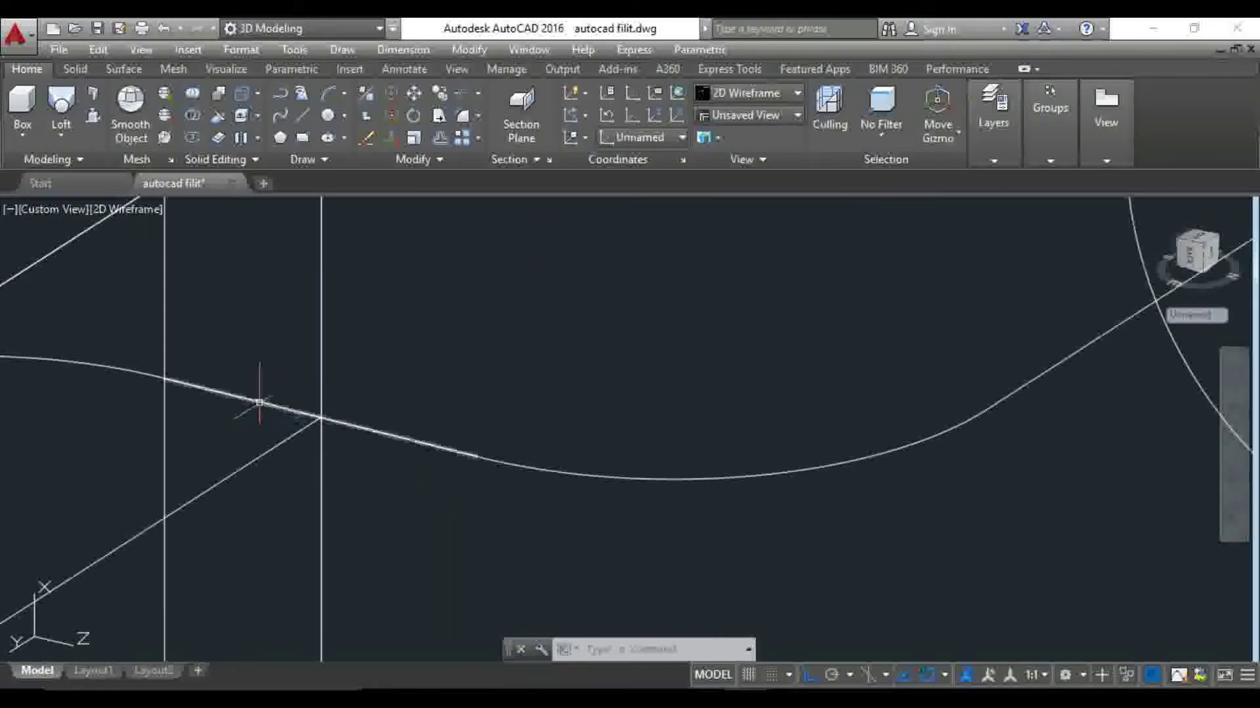
{"action": "left_click", "coordinate": [168, 383]}
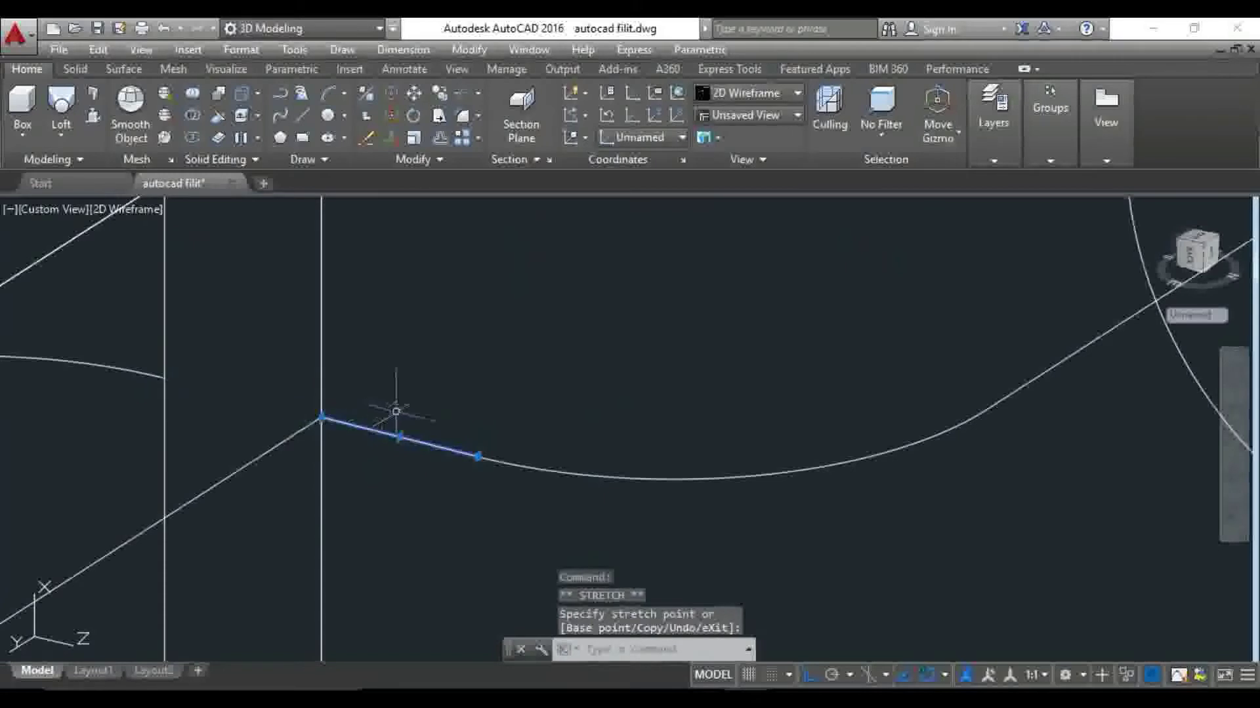
{"action": "type", "text": "j"}
{"action": "key", "text": "Return"}
{"action": "left_click_drag", "start_coordinate": [484, 484], "coordinate": [562, 478]}
{"action": "key", "text": "Return"}
{"action": "scroll", "coordinate": [430, 452], "scroll_direction": "down", "scroll_amount": 3}
Loft through the four circular cross-sections of the barrel
{"action": "left_click", "coordinate": [61, 108]}
{"action": "left_click", "coordinate": [346, 520]}
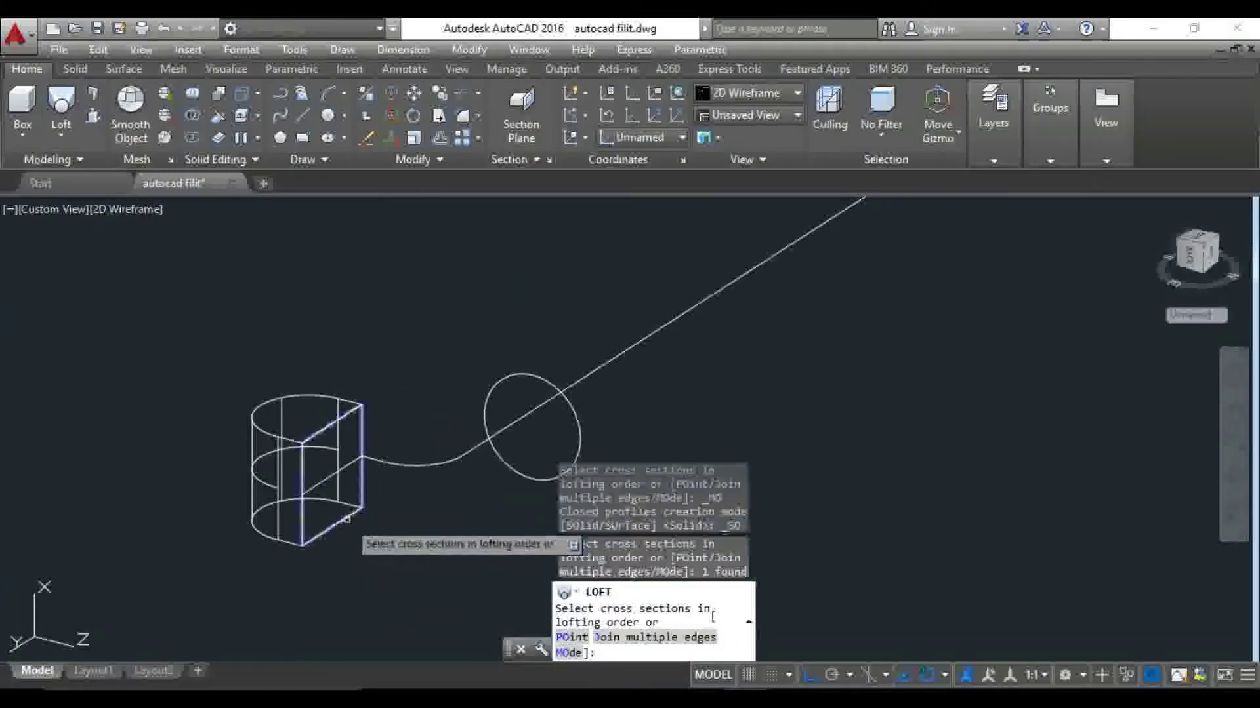
{"action": "left_click", "coordinate": [537, 476]}
{"action": "scroll", "coordinate": [584, 357], "scroll_direction": "down", "scroll_amount": 3}
{"action": "scroll", "coordinate": [639, 366], "scroll_direction": "up", "scroll_amount": 3}
{"action": "left_click", "coordinate": [639, 365]}
{"action": "scroll", "coordinate": [660, 348], "scroll_direction": "down", "scroll_amount": 3}
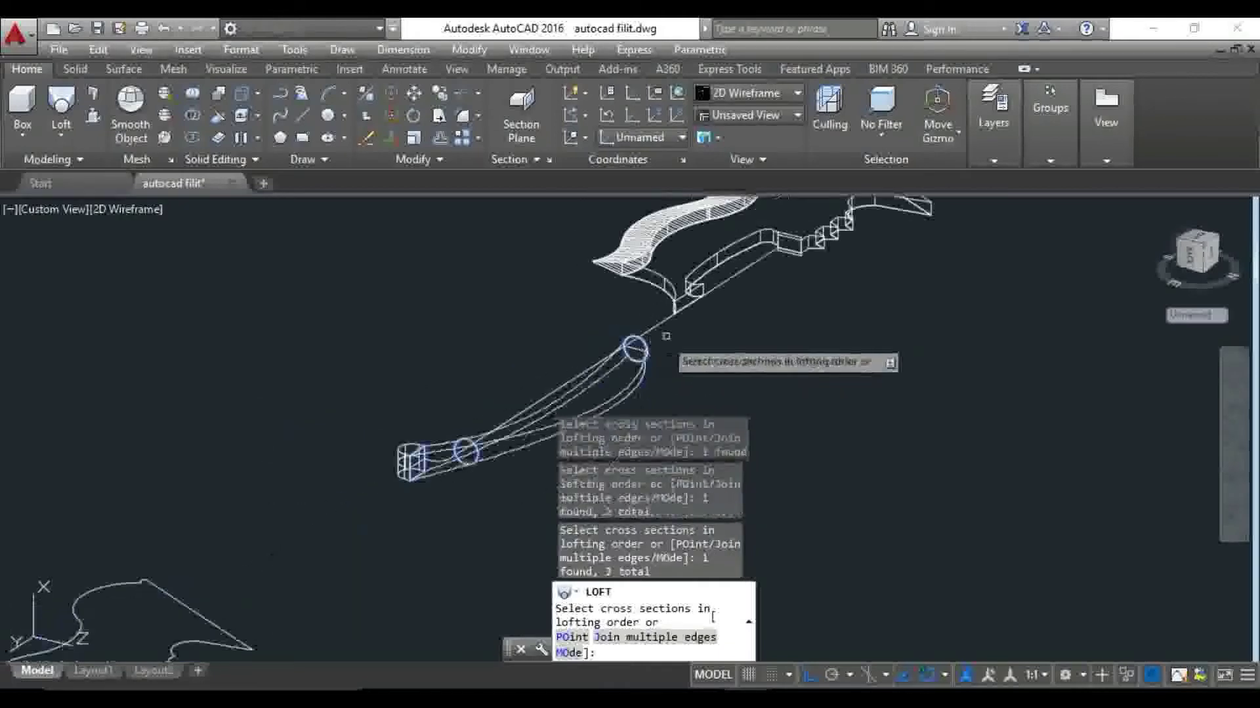
{"action": "scroll", "coordinate": [816, 252], "scroll_direction": "up", "scroll_amount": 4}
{"action": "left_click", "coordinate": [807, 247]}
{"action": "key", "text": "Return"}
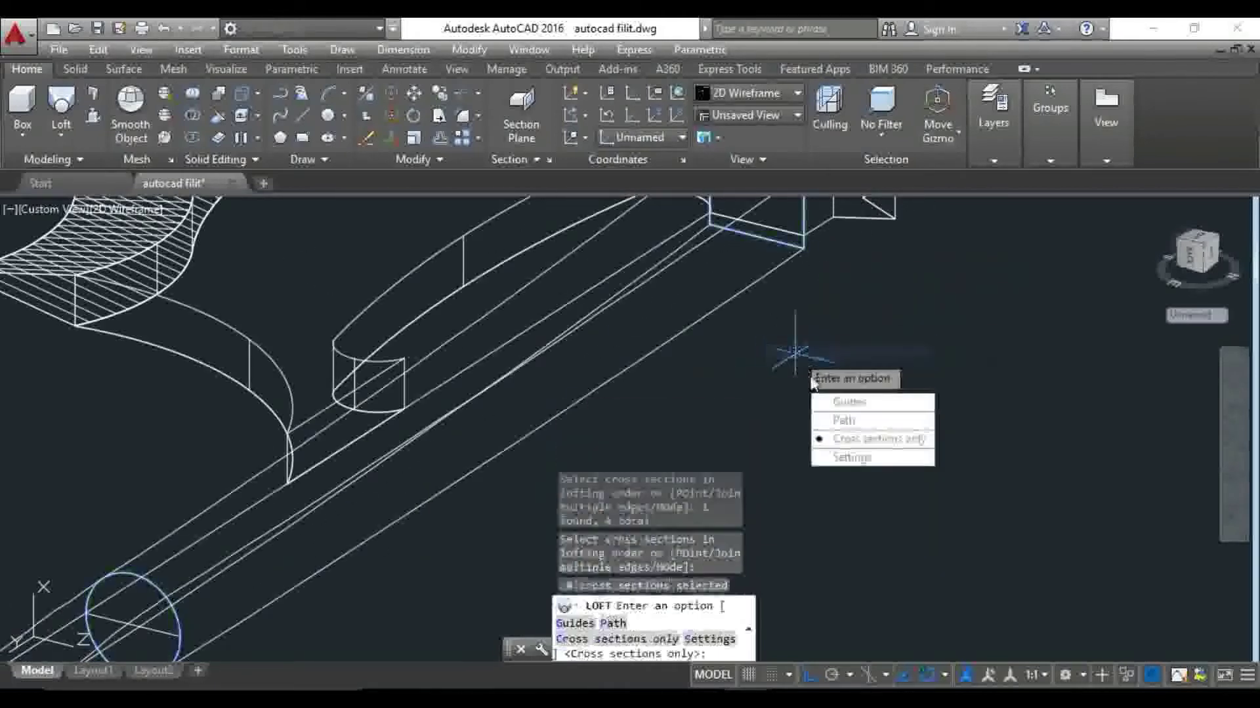
Guide the loft along the curved path and shade the result Conceptual
{"action": "left_click", "coordinate": [854, 407]}
{"action": "scroll", "coordinate": [630, 387], "scroll_direction": "down", "scroll_amount": 3}
{"action": "scroll", "coordinate": [348, 482], "scroll_direction": "up", "scroll_amount": 3}
{"action": "scroll", "coordinate": [383, 430], "scroll_direction": "up", "scroll_amount": 2}
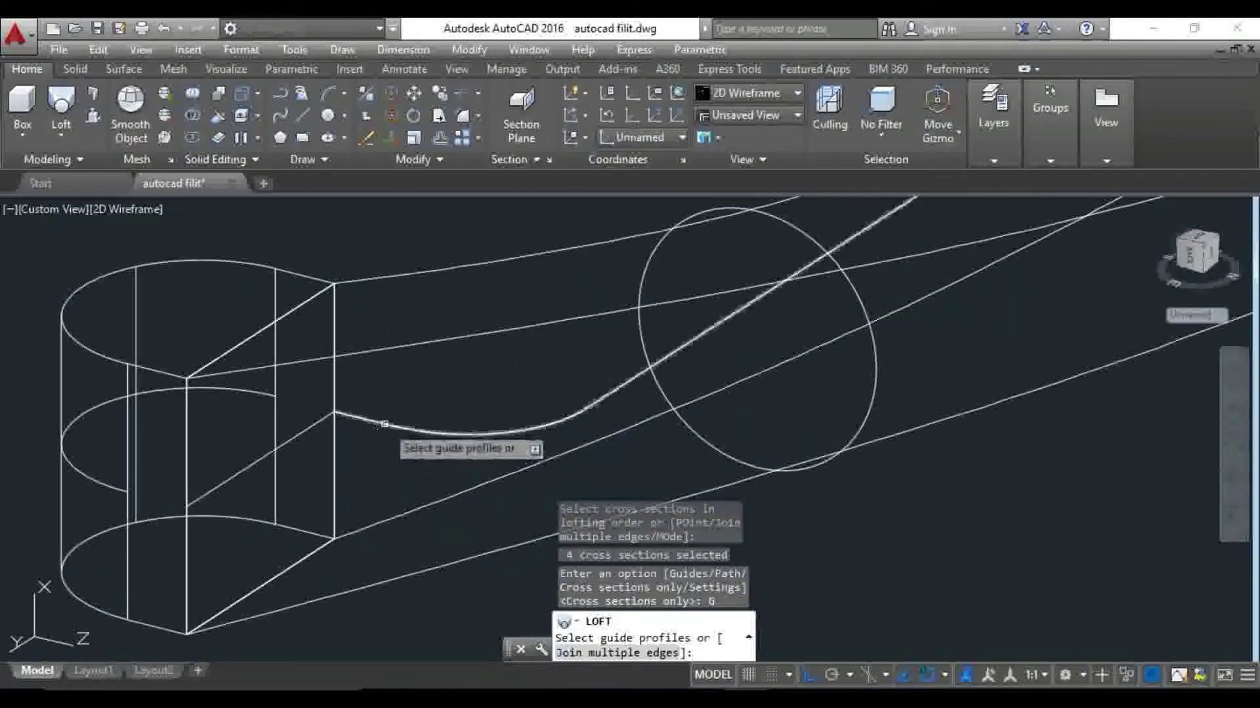
{"action": "left_click", "coordinate": [385, 424]}
{"action": "scroll", "coordinate": [368, 432], "scroll_direction": "down", "scroll_amount": 5}
{"action": "middle_click_drag", "start_coordinate": [531, 387], "coordinate": [360, 489]}
{"action": "right_click", "coordinate": [433, 464]}
{"action": "left_click", "coordinate": [452, 478]}
{"action": "left_click", "coordinate": [131, 209]}
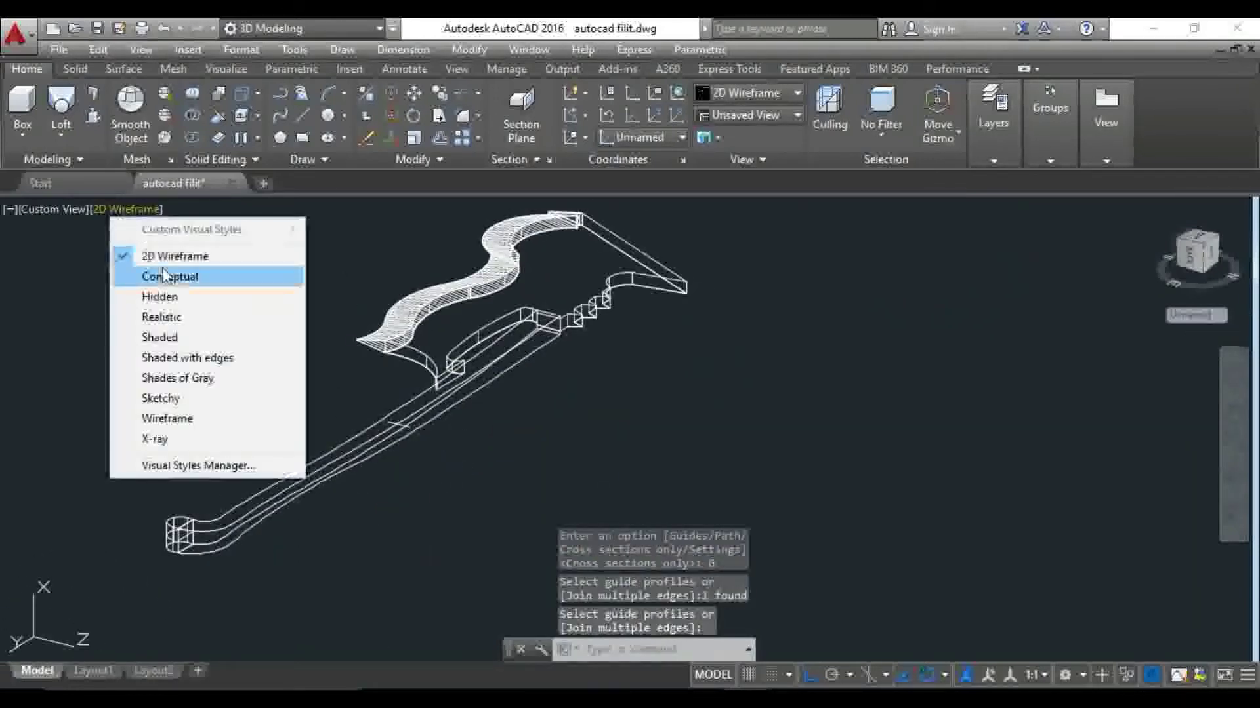
{"action": "left_click", "coordinate": [169, 273]}
{"action": "mouse_move", "coordinate": [459, 454]}
{"action": "middle_mouse_down", "text": "shift"}
{"action": "mouse_move", "coordinate": [538, 360]}
{"action": "mouse_move", "coordinate": [514, 318]}
{"action": "mouse_move", "coordinate": [442, 399]}
{"action": "mouse_move", "coordinate": [483, 374]}
{"action": "middle_mouse_up", "text": "shift"}
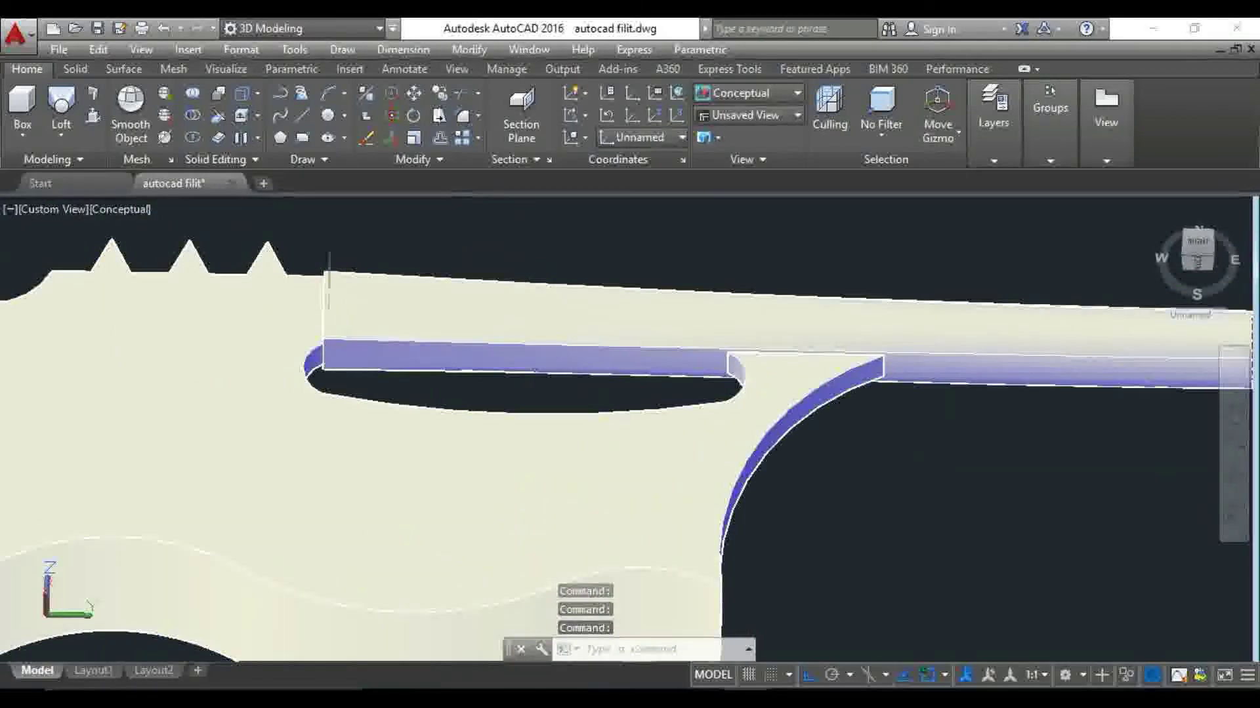
Round the blade and gear teeth edges with 0.5 radius edge fillets
{"action": "left_click", "coordinate": [116, 69]}
{"action": "left_click", "coordinate": [74, 68]}
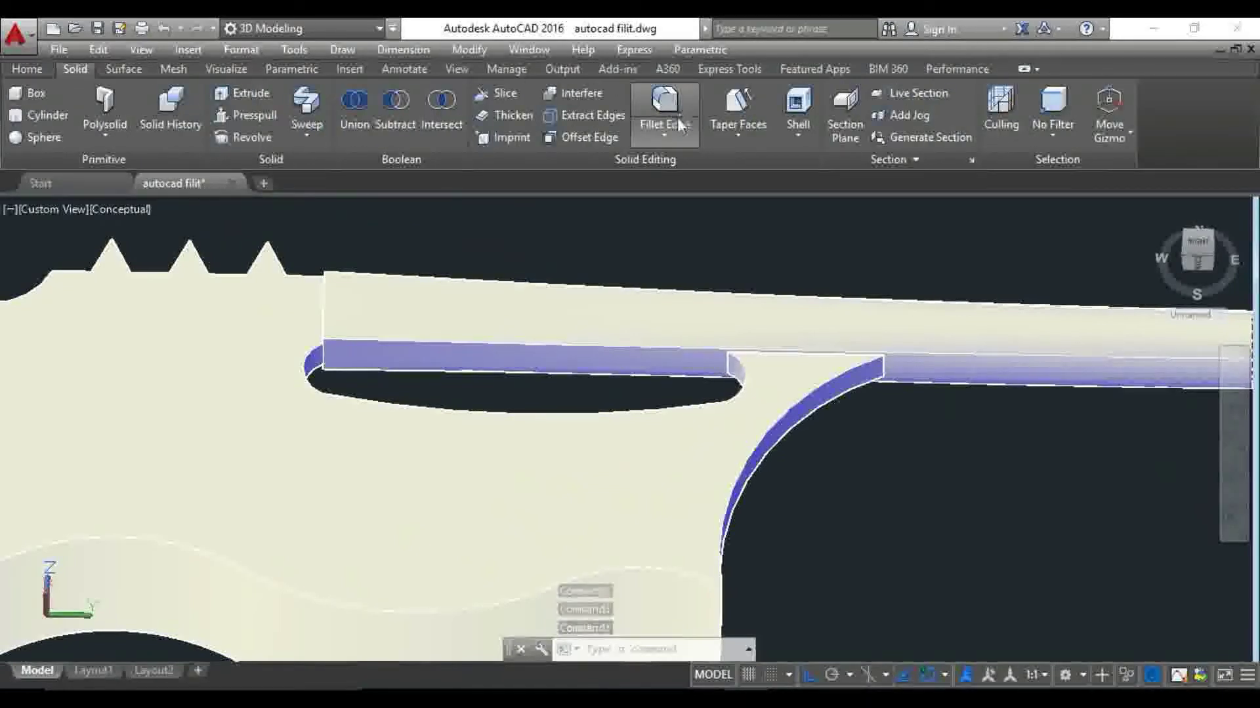
{"action": "left_click", "coordinate": [665, 100]}
{"action": "scroll", "coordinate": [644, 371], "scroll_direction": "up", "scroll_amount": 3}
{"action": "scroll", "coordinate": [644, 371], "scroll_direction": "up", "scroll_amount": 2}
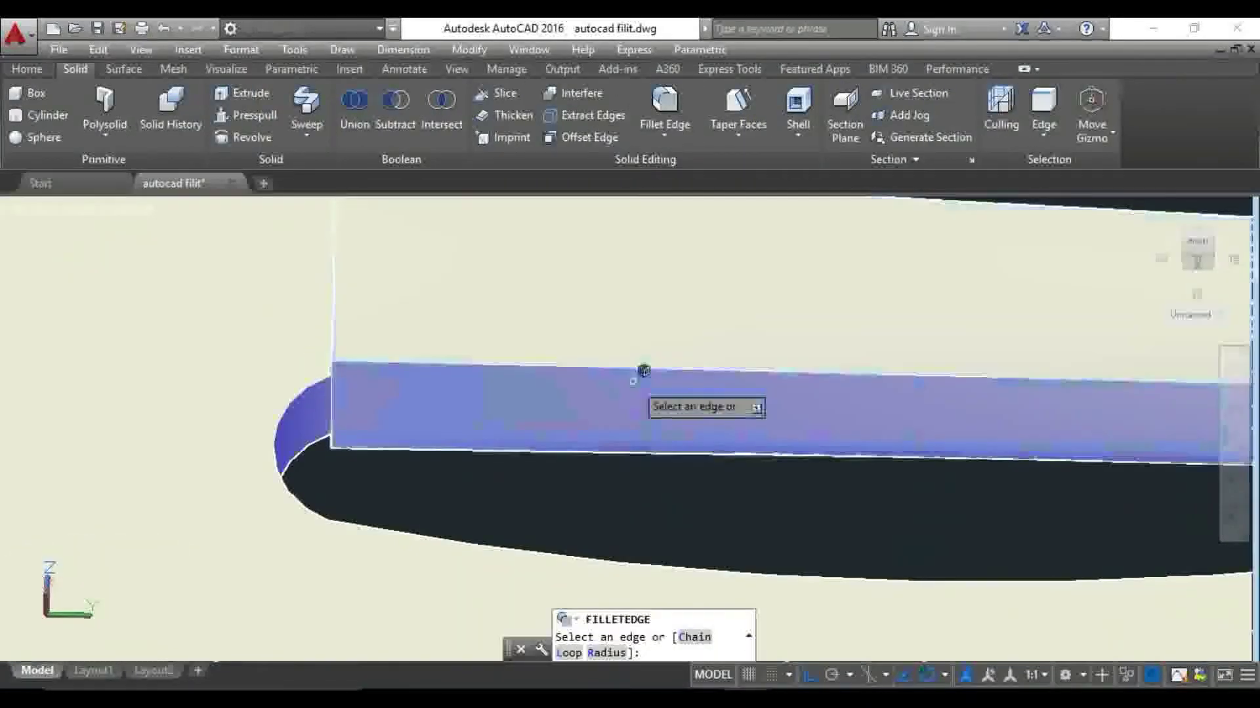
{"action": "type", "text": "R.5"}
{"action": "key", "text": "Return"}
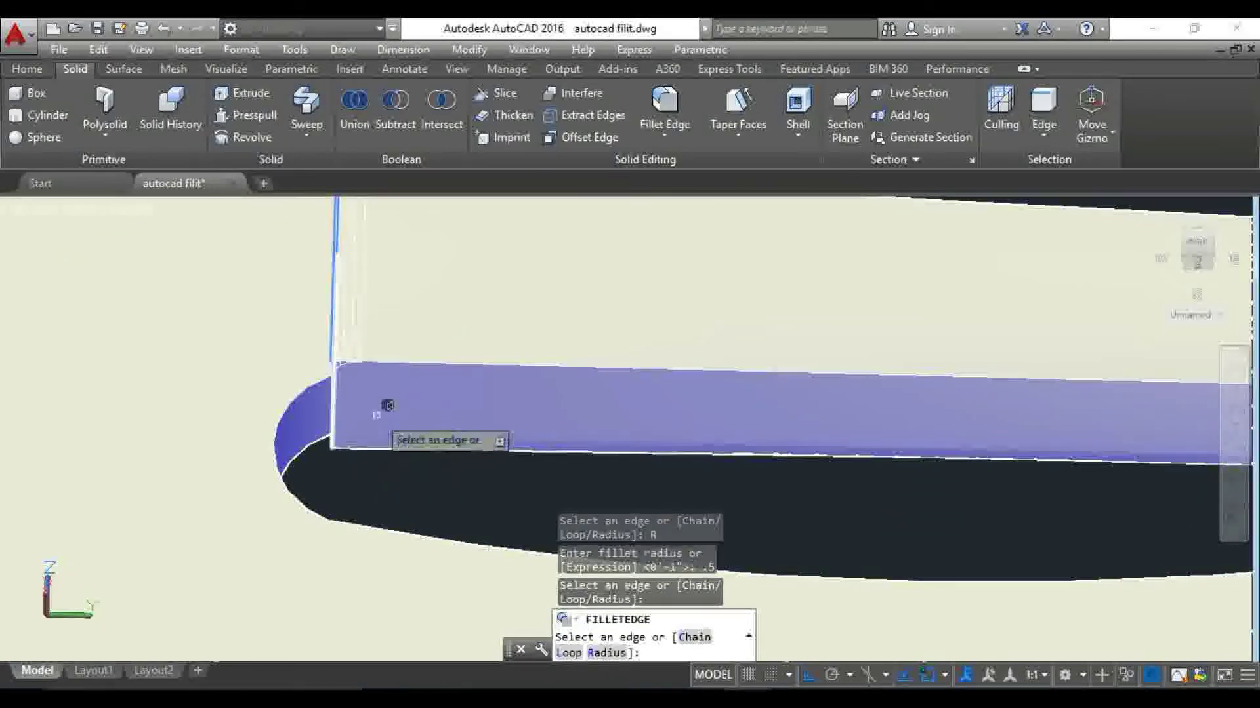
{"action": "scroll", "coordinate": [387, 405], "scroll_direction": "down", "scroll_amount": 3}
{"action": "mouse_move", "coordinate": [387, 405]}
{"action": "middle_mouse_down", "text": "shift"}
{"action": "mouse_move", "coordinate": [318, 402]}
{"action": "mouse_move", "coordinate": [465, 346]}
{"action": "mouse_move", "coordinate": [231, 343]}
{"action": "mouse_move", "coordinate": [532, 343]}
{"action": "mouse_move", "coordinate": [566, 419]}
{"action": "mouse_move", "coordinate": [596, 360]}
{"action": "middle_mouse_up", "text": "shift"}
{"action": "scroll", "coordinate": [572, 360], "scroll_direction": "down", "scroll_amount": 3}
{"action": "scroll", "coordinate": [566, 418], "scroll_direction": "up", "scroll_amount": 3}
{"action": "scroll", "coordinate": [648, 400], "scroll_direction": "up", "scroll_amount": 3}
{"action": "middle_click_drag", "start_coordinate": [673, 415], "coordinate": [656, 358], "text": "shift"}
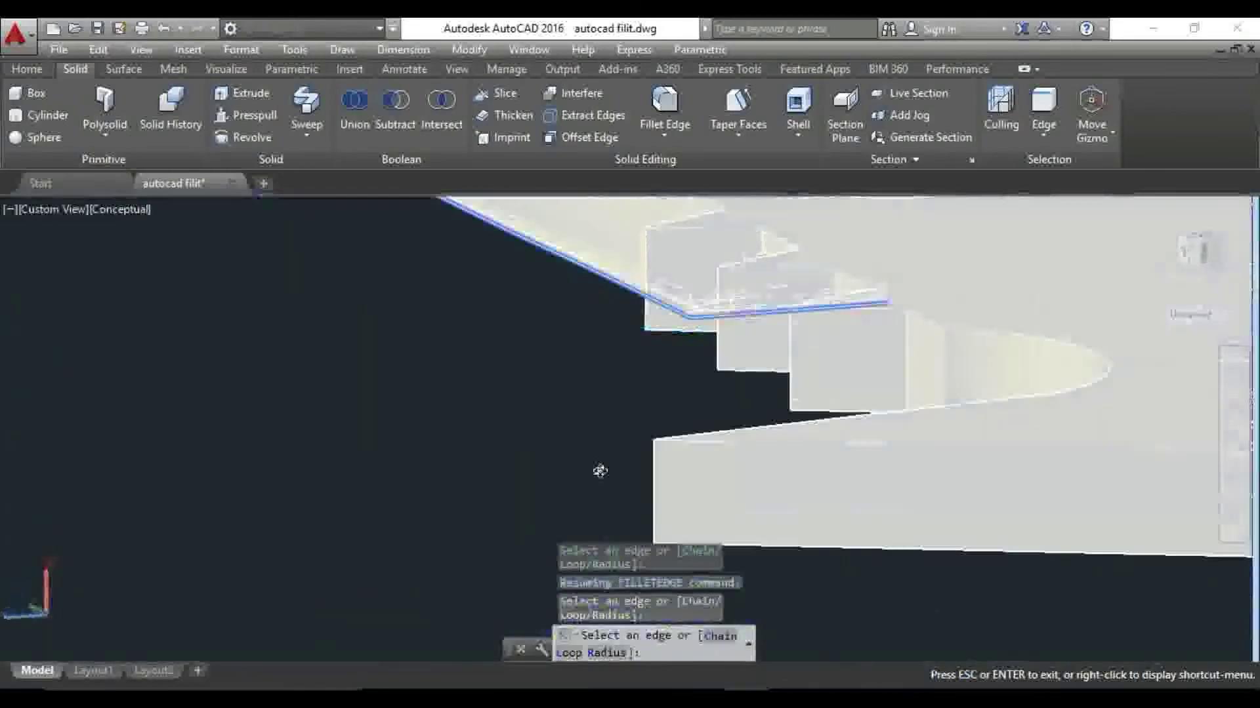
{"action": "scroll", "coordinate": [767, 293], "scroll_direction": "up", "scroll_amount": 3}
{"action": "scroll", "coordinate": [935, 283], "scroll_direction": "up", "scroll_amount": 3}
{"action": "scroll", "coordinate": [935, 283], "scroll_direction": "up", "scroll_amount": 3}
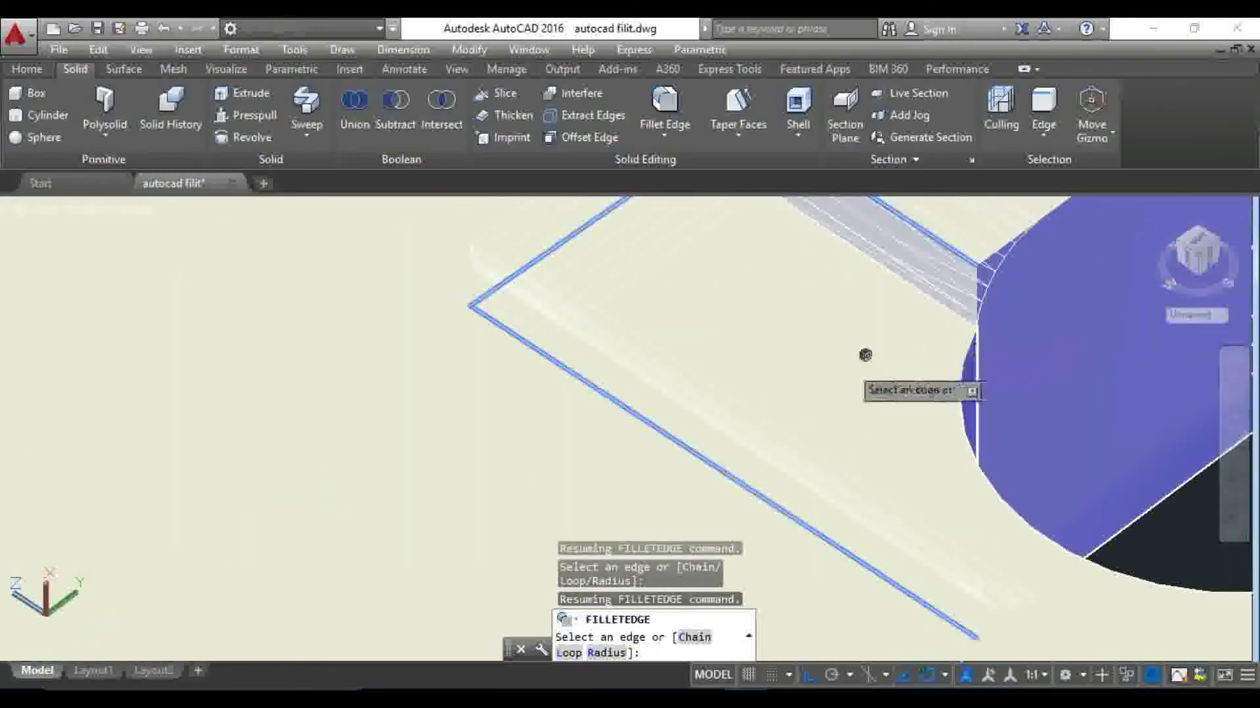
{"action": "key", "text": "Return"}
{"action": "key", "text": "Return"}
Fillet the hook end edge with another 0.5 radius edge fillet
{"action": "scroll", "coordinate": [651, 354], "scroll_direction": "down", "scroll_amount": 5}
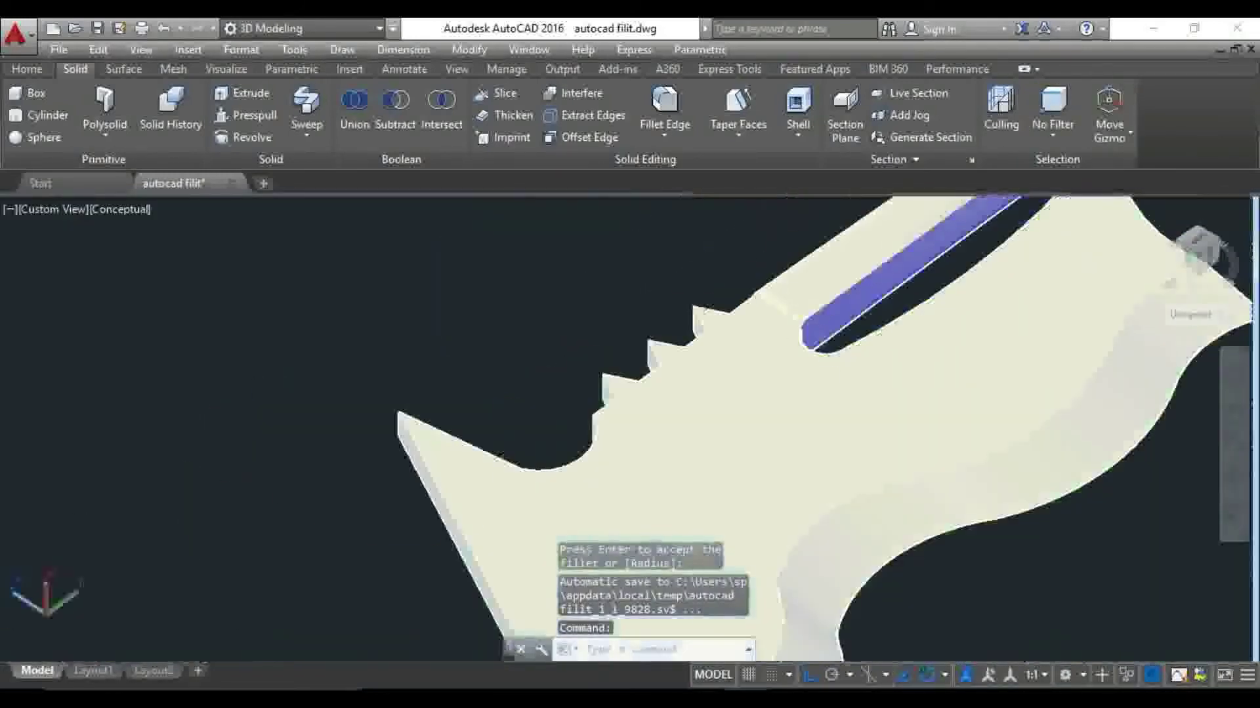
{"action": "scroll", "coordinate": [651, 354], "scroll_direction": "up", "scroll_amount": 2}
{"action": "scroll", "coordinate": [652, 354], "scroll_direction": "down", "scroll_amount": 5}
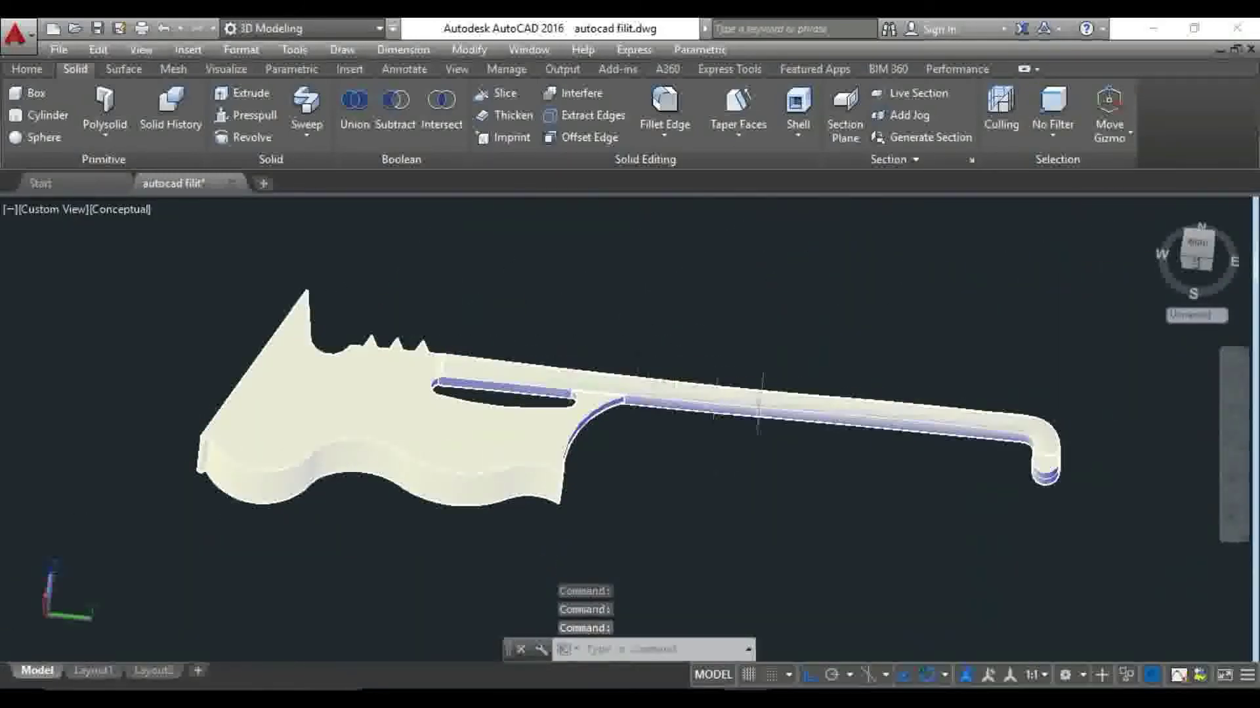
{"action": "mouse_move", "coordinate": [942, 492]}
{"action": "middle_mouse_down", "text": "shift"}
{"action": "mouse_move", "coordinate": [873, 459]}
{"action": "mouse_move", "coordinate": [930, 423]}
{"action": "middle_mouse_up", "text": "shift"}
{"action": "scroll", "coordinate": [831, 484], "scroll_direction": "up", "scroll_amount": 3}
{"action": "scroll", "coordinate": [901, 447], "scroll_direction": "up", "scroll_amount": 3}
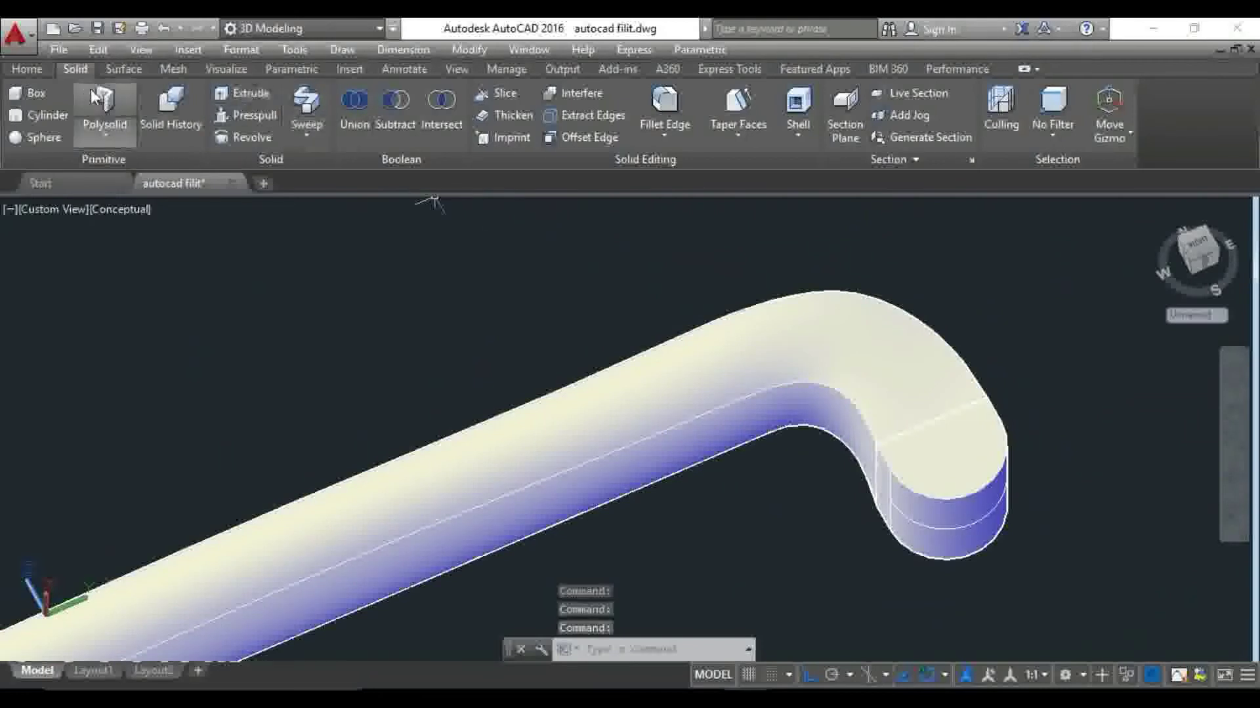
{"action": "left_click", "coordinate": [656, 106]}
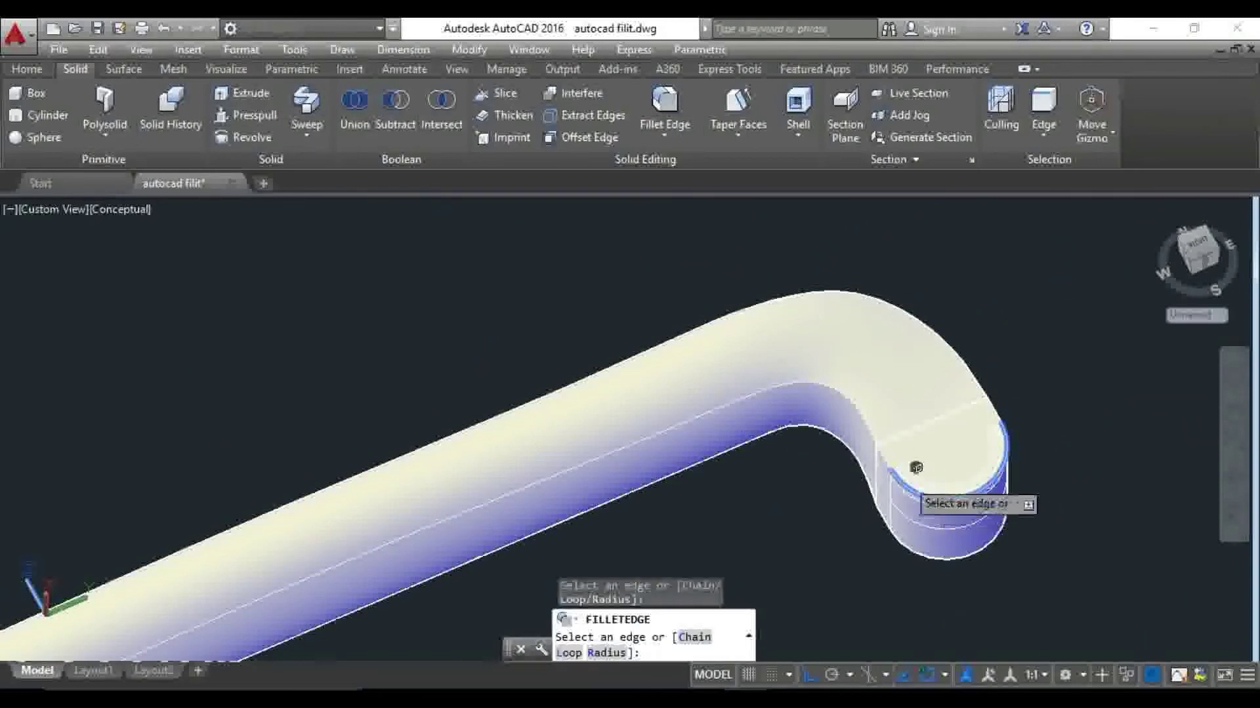
{"action": "scroll", "coordinate": [933, 449], "scroll_direction": "up", "scroll_amount": 3}
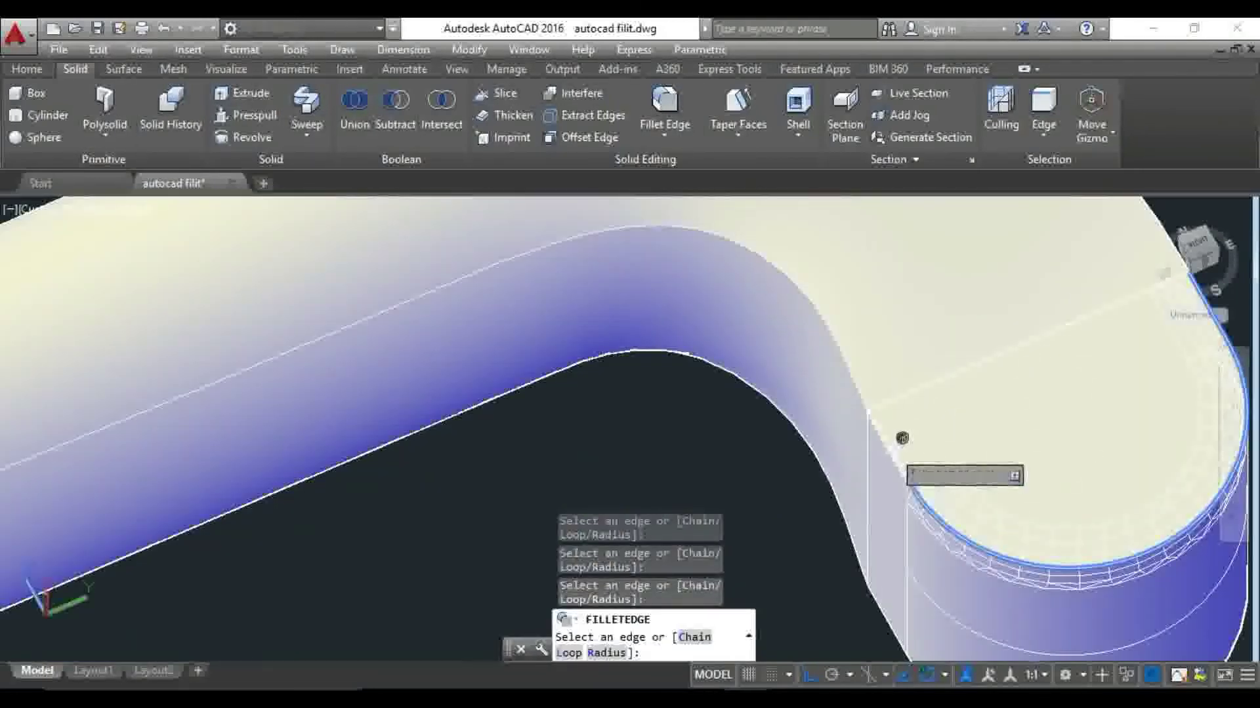
{"action": "scroll", "coordinate": [895, 436], "scroll_direction": "down", "scroll_amount": 3}
{"action": "middle_click_drag", "start_coordinate": [919, 515], "coordinate": [913, 534], "text": "shift"}
{"action": "scroll", "coordinate": [914, 534], "scroll_direction": "up", "scroll_amount": 2}
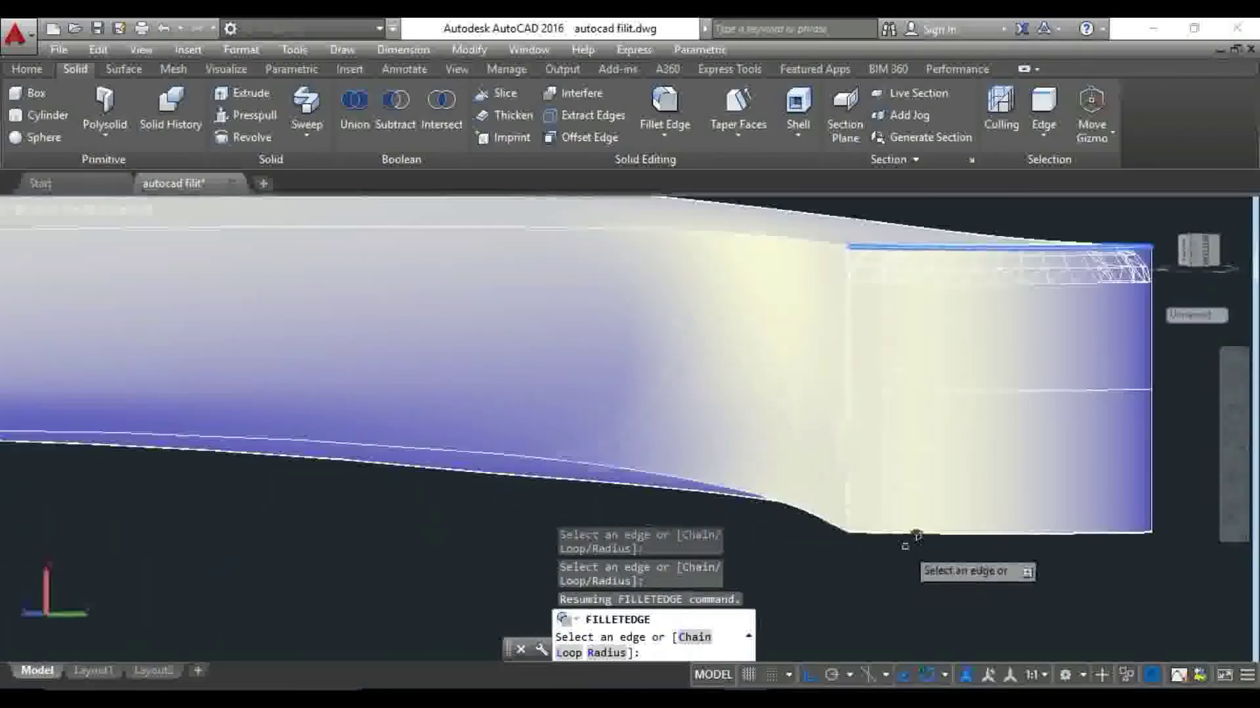
{"action": "middle_click_drag", "start_coordinate": [873, 517], "coordinate": [1206, 511], "text": "shift"}
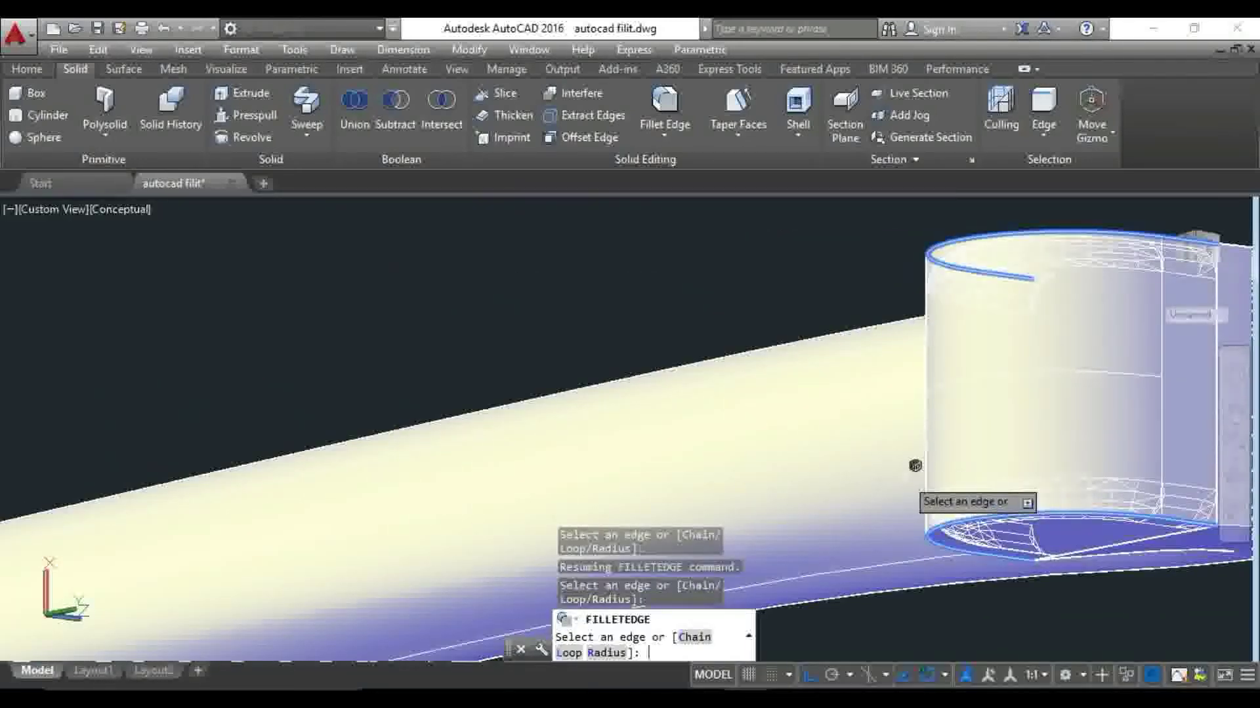
{"action": "left_click", "coordinate": [914, 465]}
{"action": "middle_click_drag", "start_coordinate": [915, 466], "coordinate": [892, 526], "text": "shift"}
{"action": "key", "text": "Return"}
Orbit to a level front view of the whole filleted part
{"action": "middle_click_drag", "start_coordinate": [746, 421], "coordinate": [850, 472], "text": "shift"}
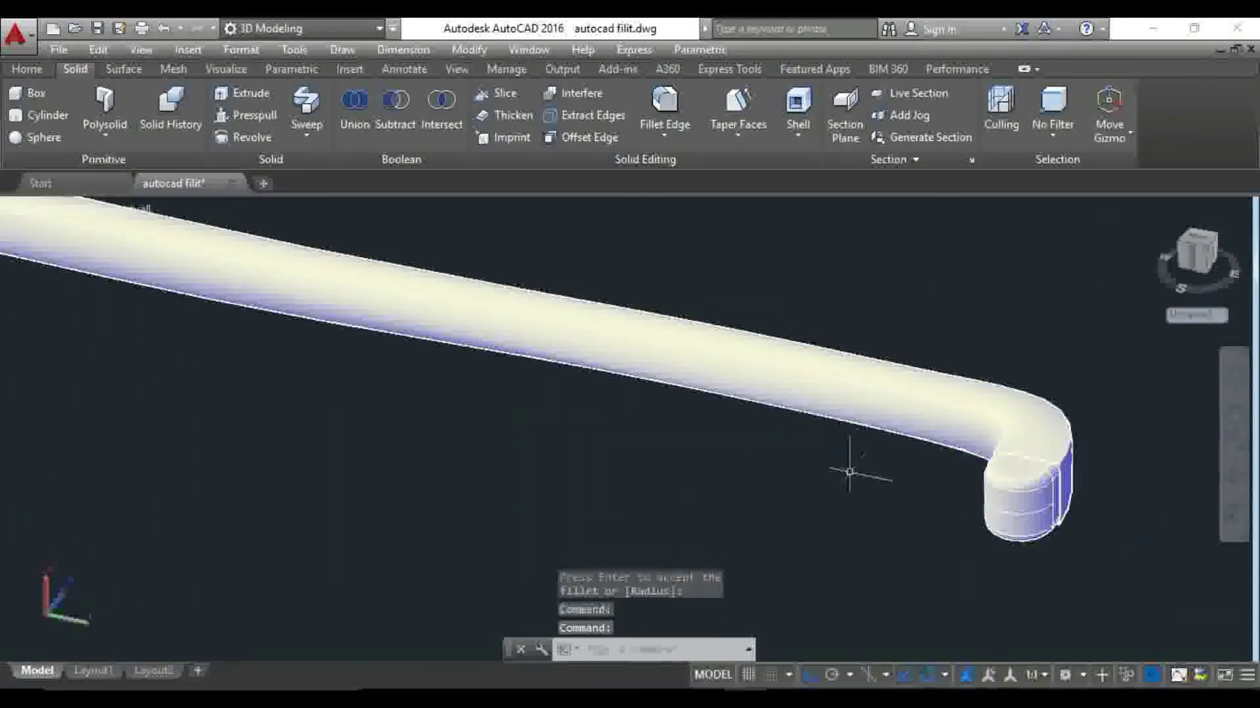
{"action": "scroll", "coordinate": [848, 471], "scroll_direction": "down", "scroll_amount": 10}
{"action": "mouse_move", "coordinate": [553, 436]}
{"action": "middle_mouse_down", "text": "shift"}
{"action": "mouse_move", "coordinate": [587, 444]}
{"action": "mouse_move", "coordinate": [618, 514]}
{"action": "middle_mouse_up", "text": "shift"}
{"action": "scroll", "coordinate": [491, 444], "scroll_direction": "up", "scroll_amount": 5}
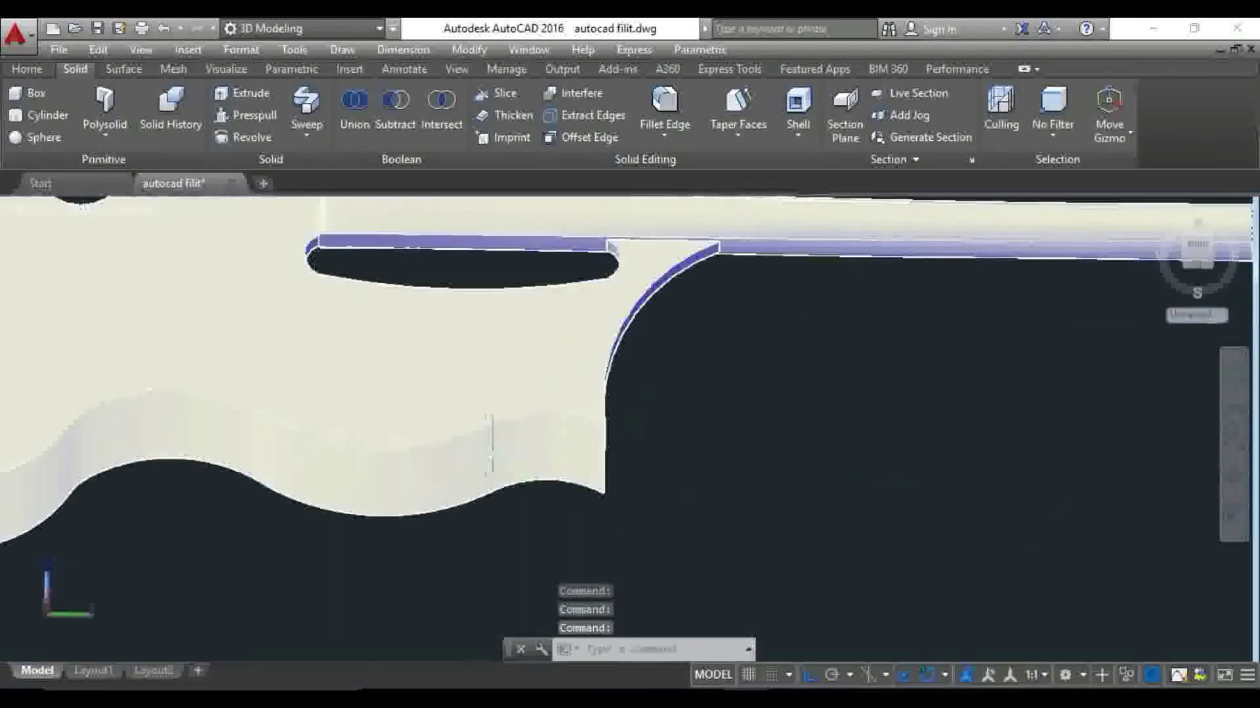
{"action": "scroll", "coordinate": [490, 444], "scroll_direction": "down", "scroll_amount": 5}
{"action": "middle_click_drag", "start_coordinate": [656, 439], "coordinate": [1049, 438], "text": "shift"}
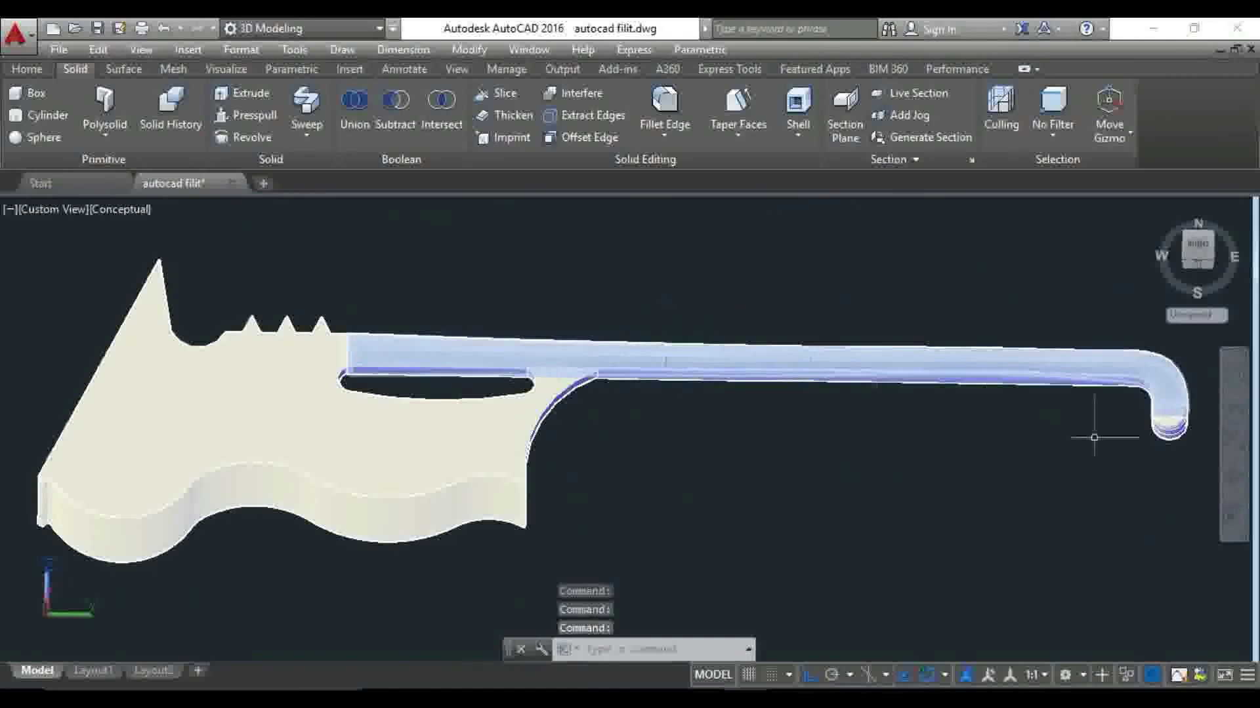
Start a Union from the Home tab and add the handle solid as its first object
{"action": "left_click", "coordinate": [1230, 451]}
{"action": "left_click", "coordinate": [755, 309]}
{"action": "left_click", "coordinate": [25, 69]}
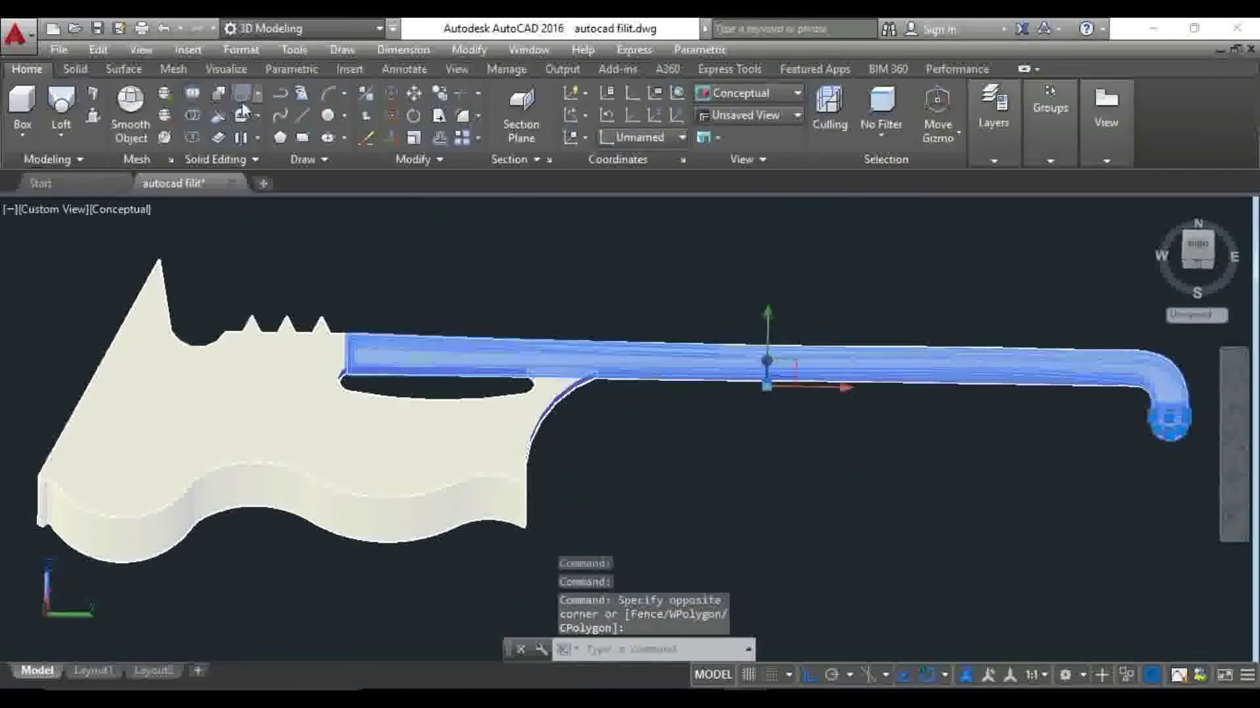
{"action": "left_click", "coordinate": [275, 112]}
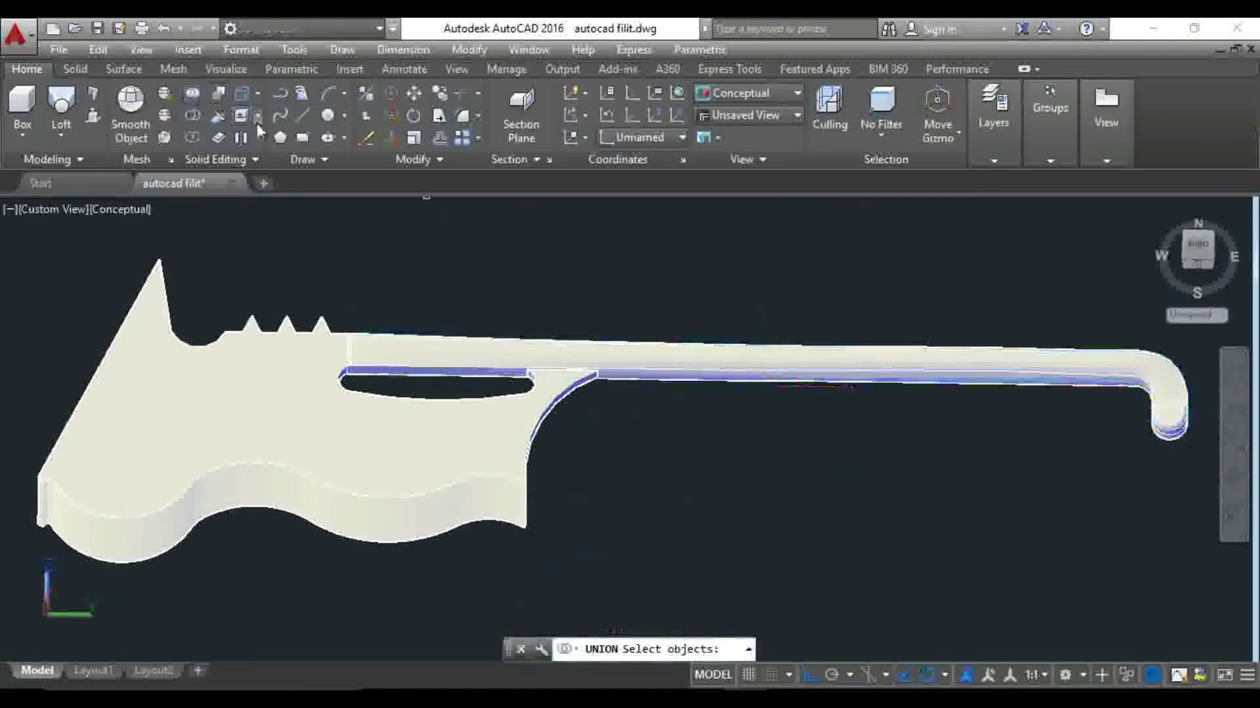
{"action": "left_click", "coordinate": [1167, 423]}
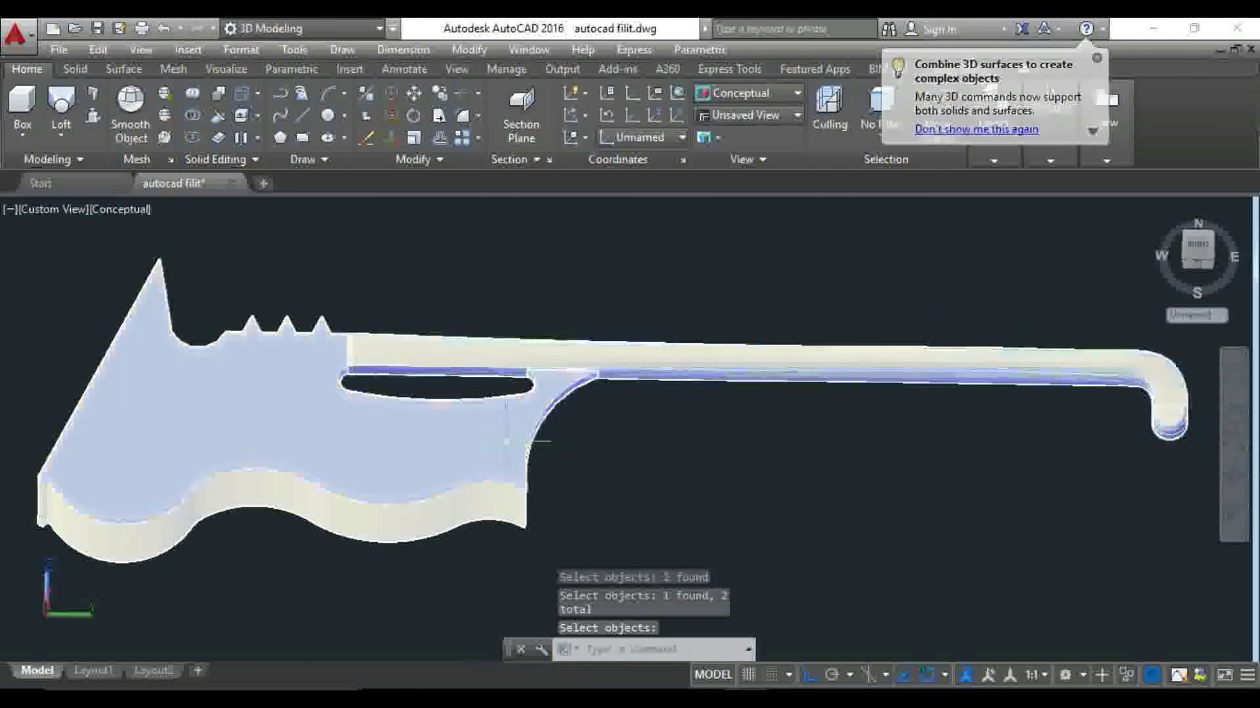